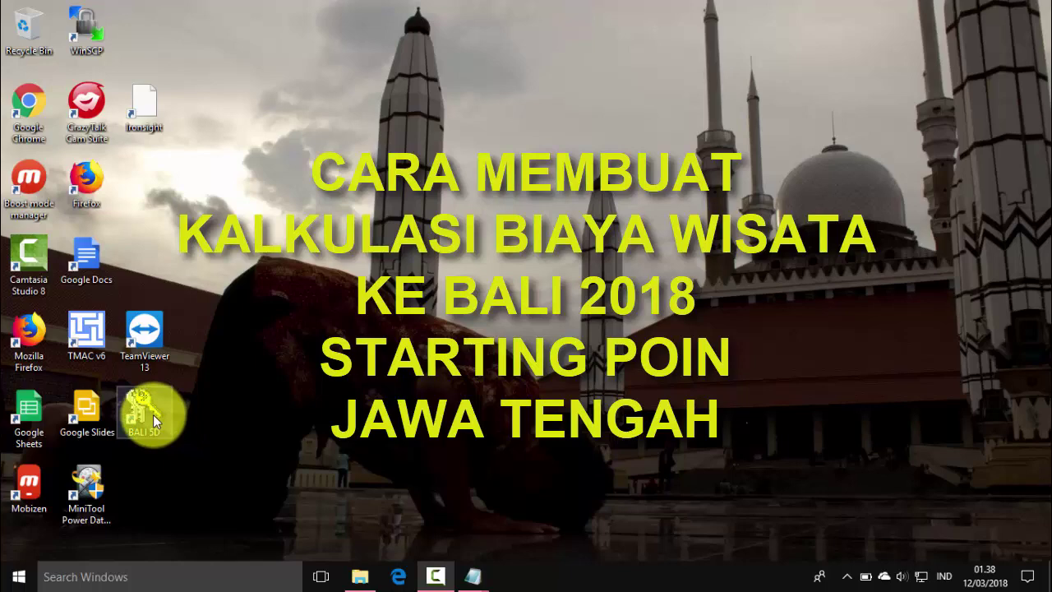
# Step: Open the BALI 5D quotation workbook, log in with the username and password, and maximize its window
pyautogui.doubleClick(153, 415)
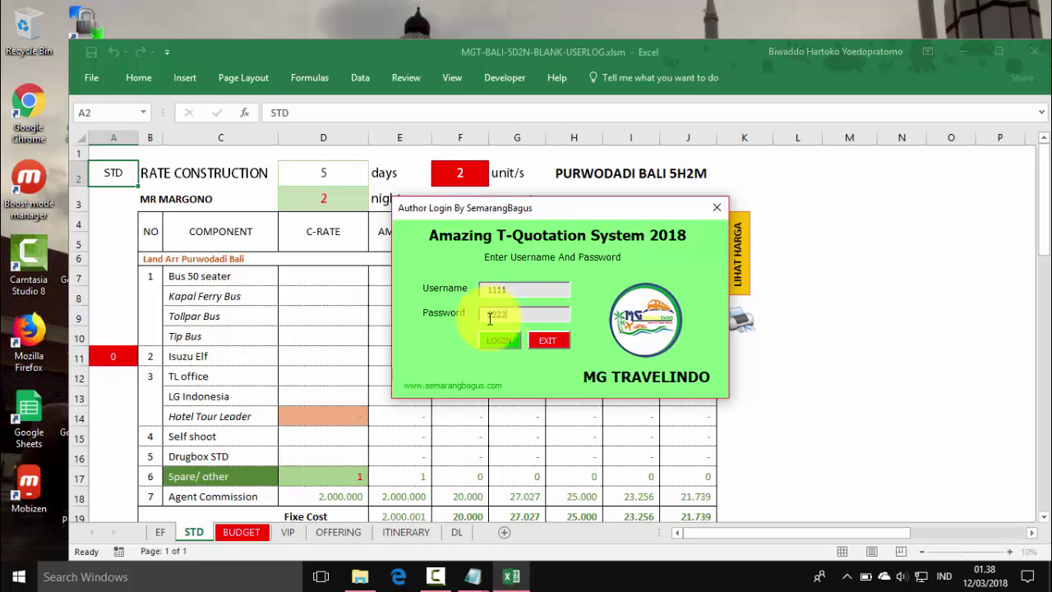
pyautogui.click(495, 340)
pyautogui.click(632, 343)
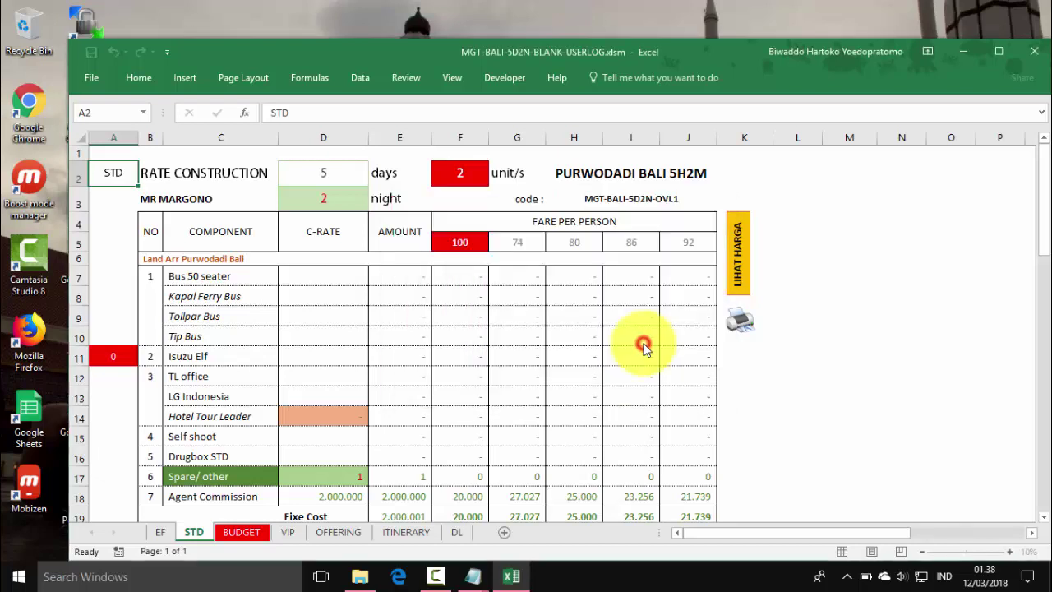
pyautogui.click(1002, 53)
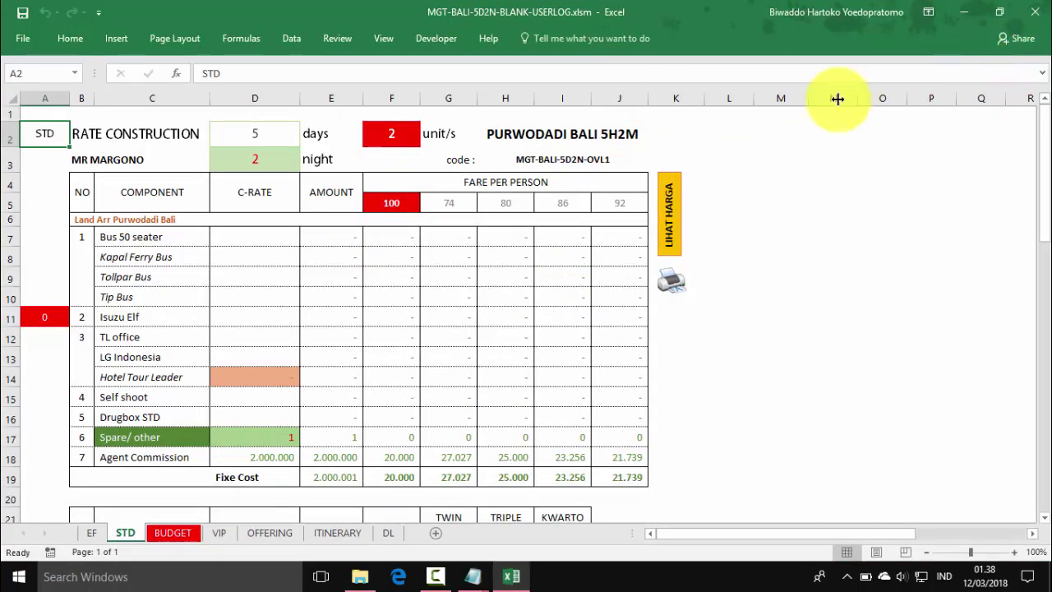
# Step: Look through the STD sheet's trip duration, fixed cost components, hotel, meal and tour fare sections
pyautogui.click(260, 135)
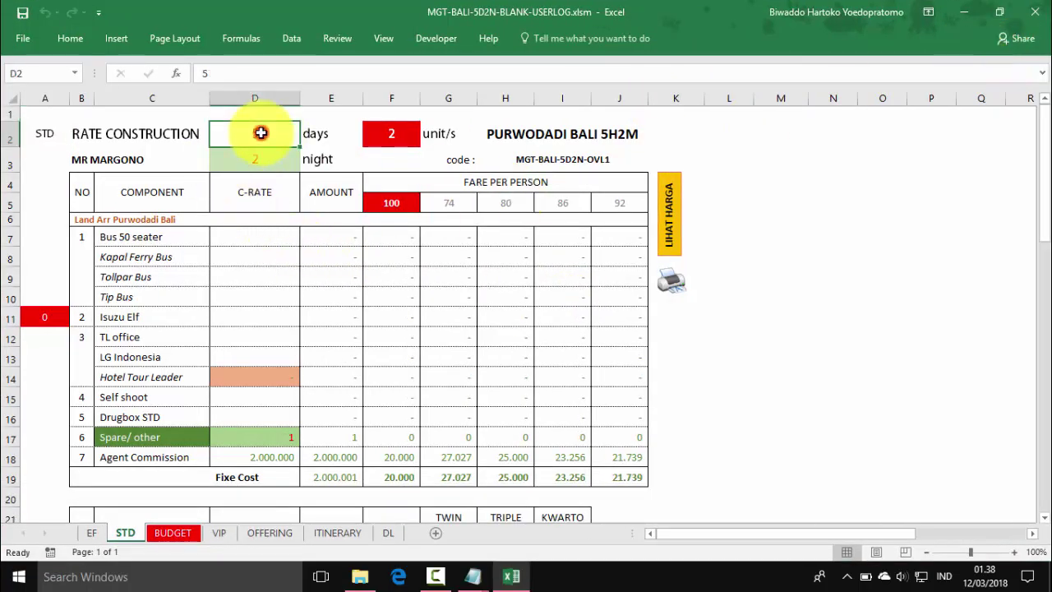
pyautogui.click(260, 236)
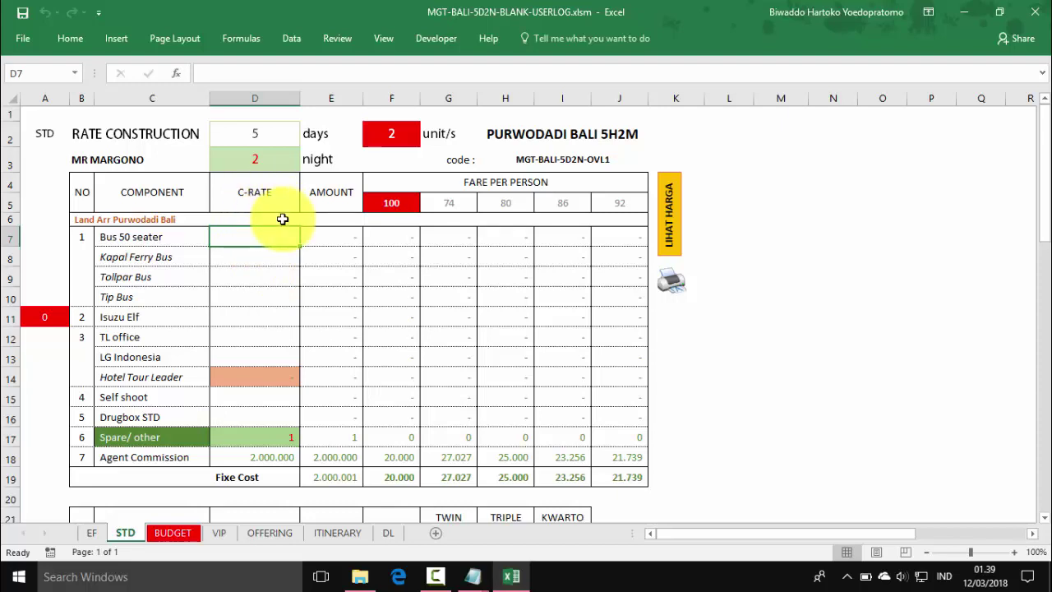
pyautogui.click(145, 191)
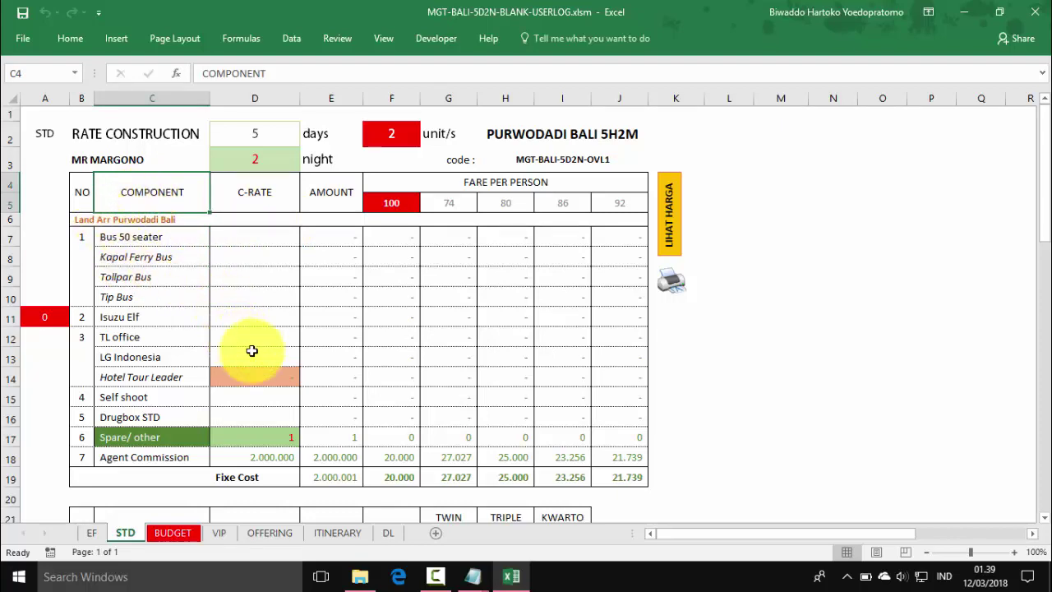
pyautogui.scroll(-2, 285, 376)
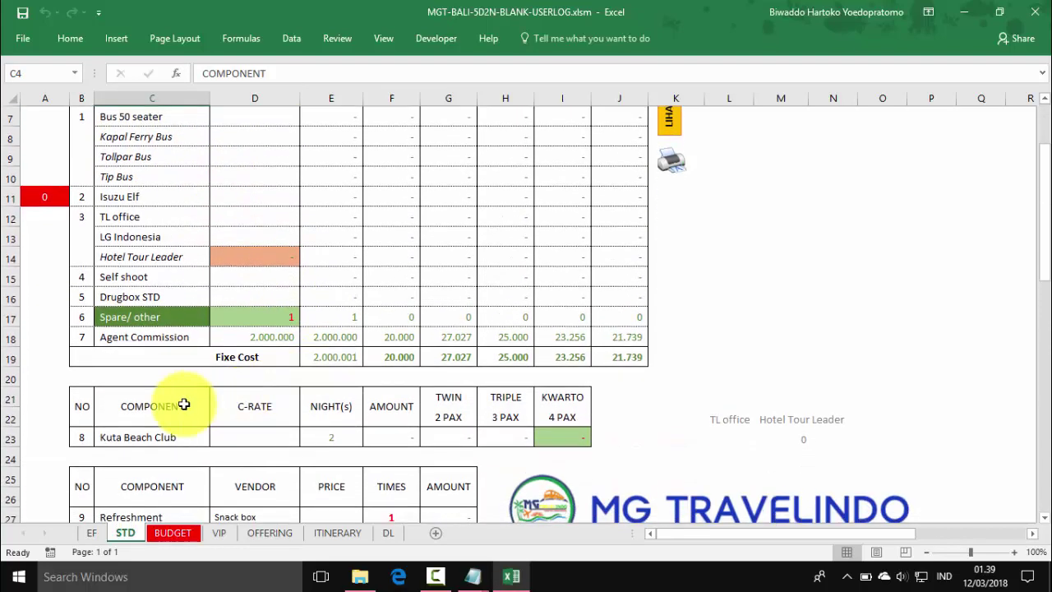
pyautogui.click(137, 438)
pyautogui.scroll(-6, 252, 455)
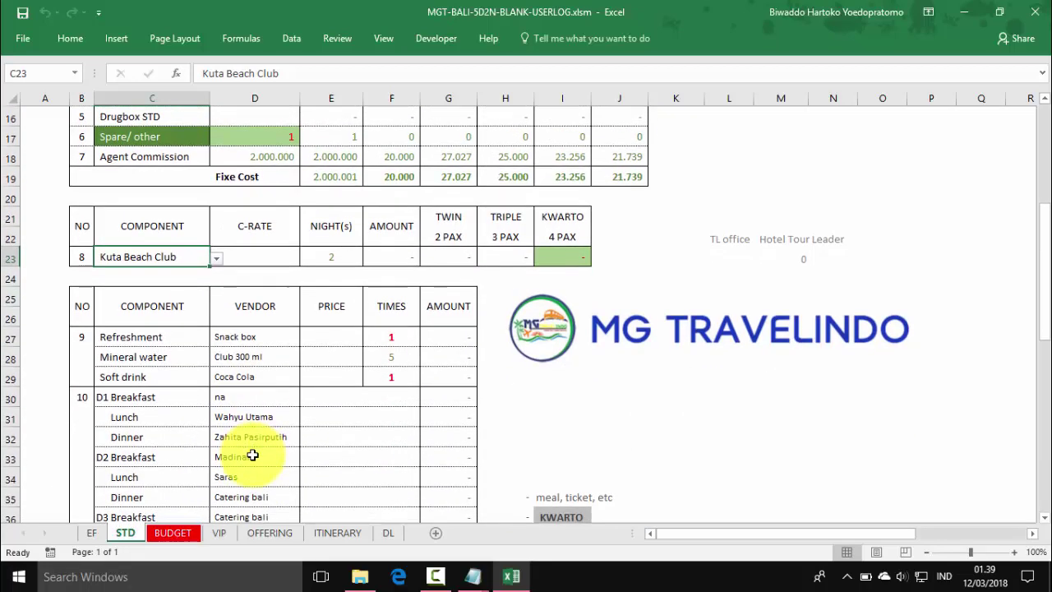
pyautogui.scroll(-8, 253, 456)
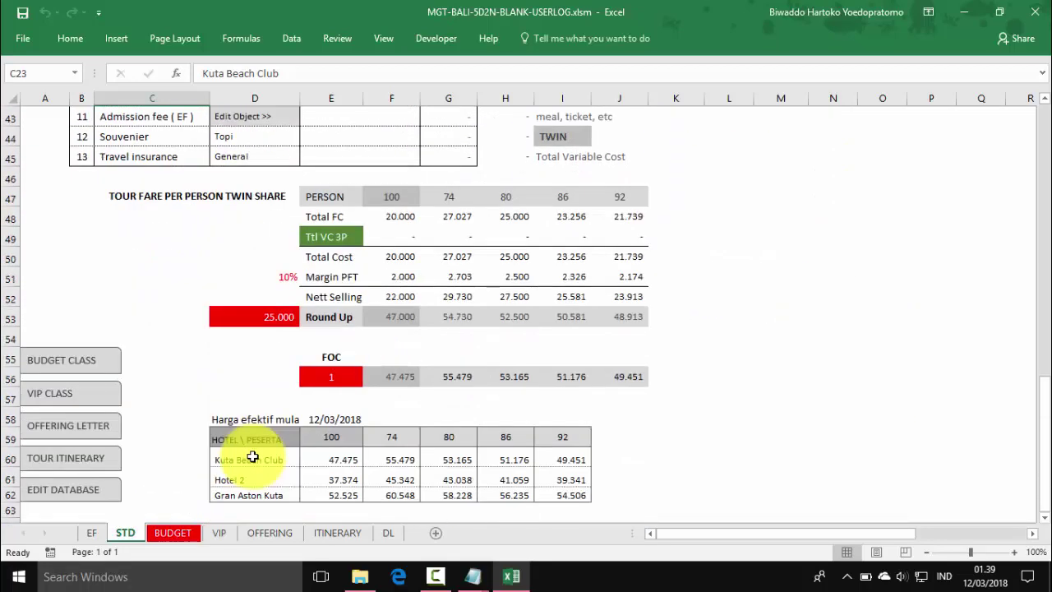
# Step: Open the linked cost database by entering its file password, and return to the MGT-BALI-5D2N-BLANK-USERLOG workbook
pyautogui.click(53, 369)
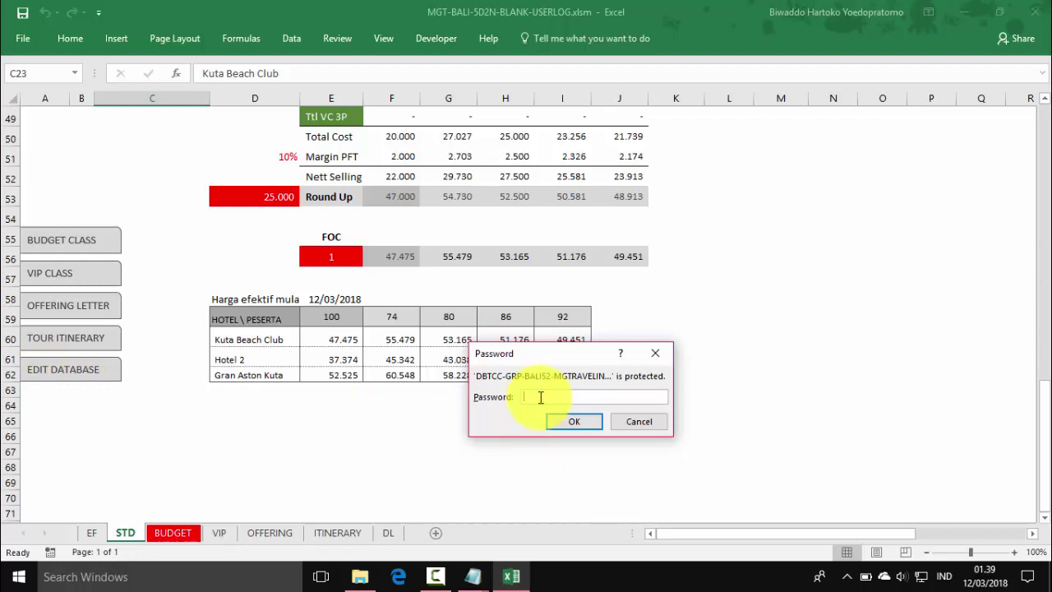
pyautogui.click(584, 422)
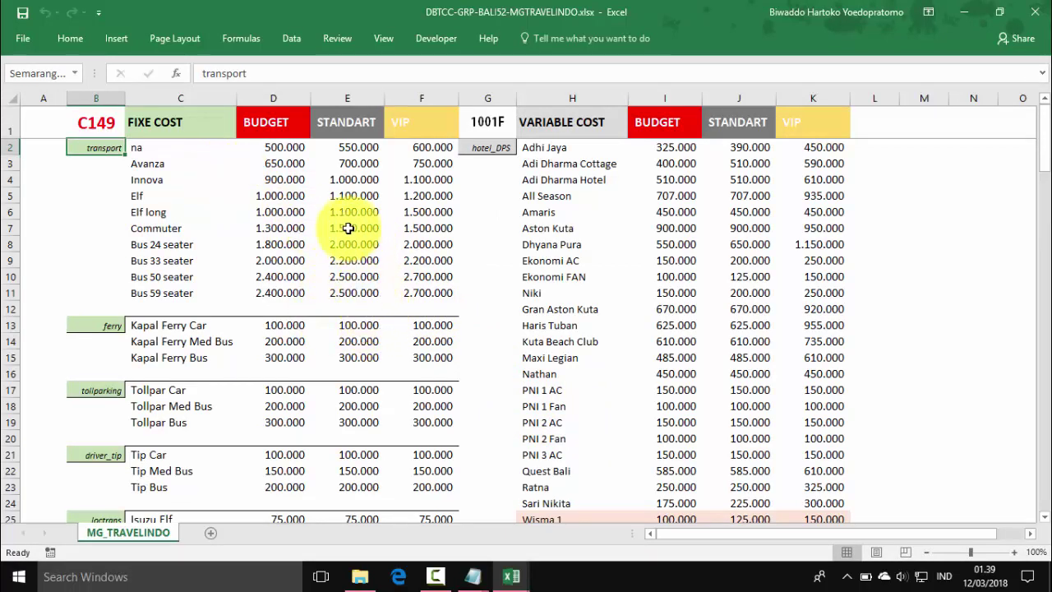
pyautogui.moveTo(511, 572)
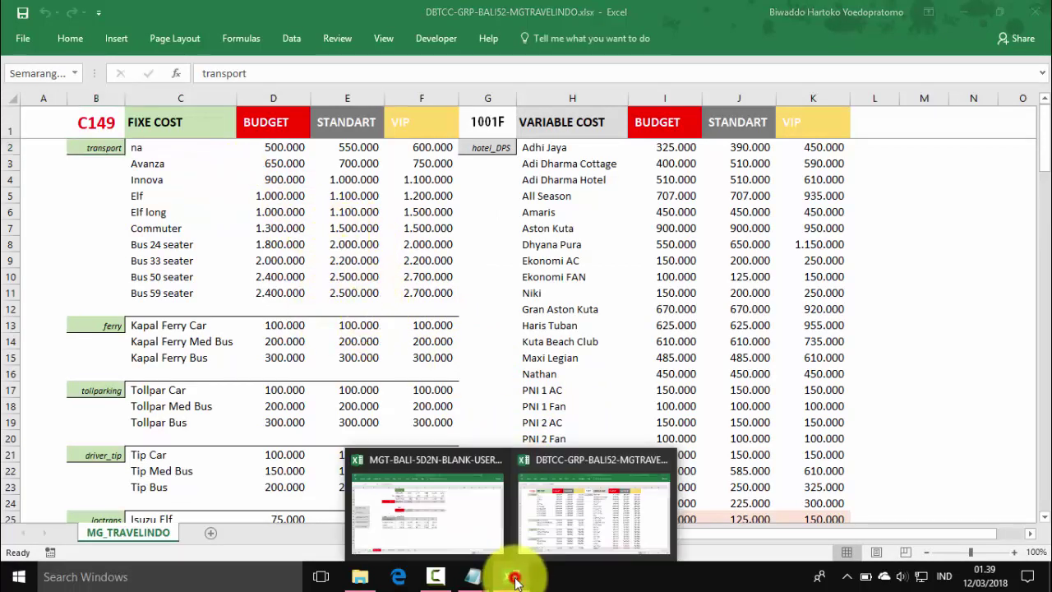
pyautogui.click(456, 503)
# Step: Start a VLOOKUP function in the Bus 50 seater C-RATE cell D7 with C7 as the lookup value
pyautogui.scroll(10, 320, 387)
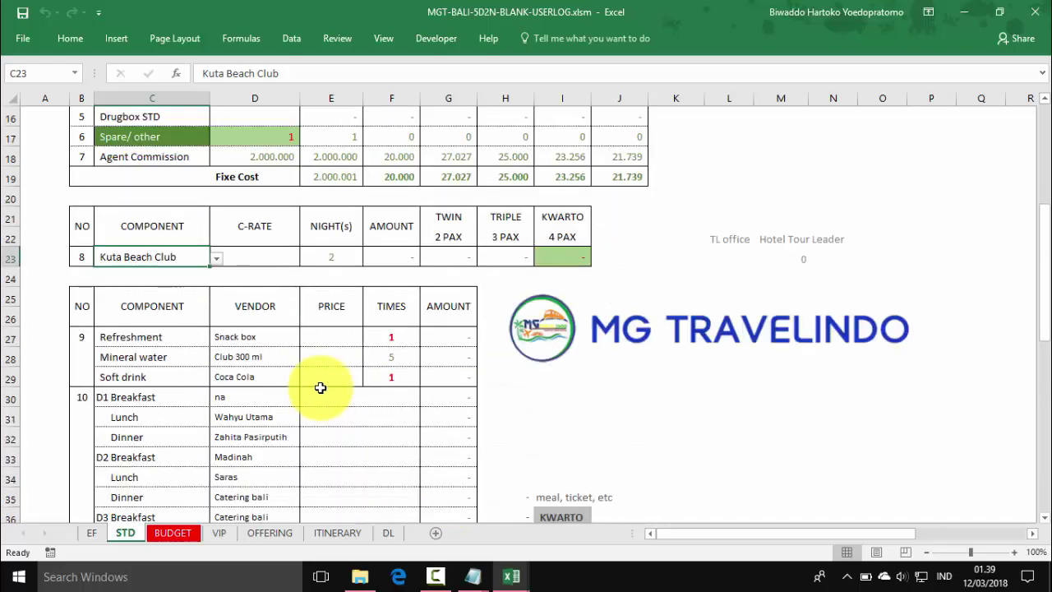
pyautogui.scroll(5, 320, 387)
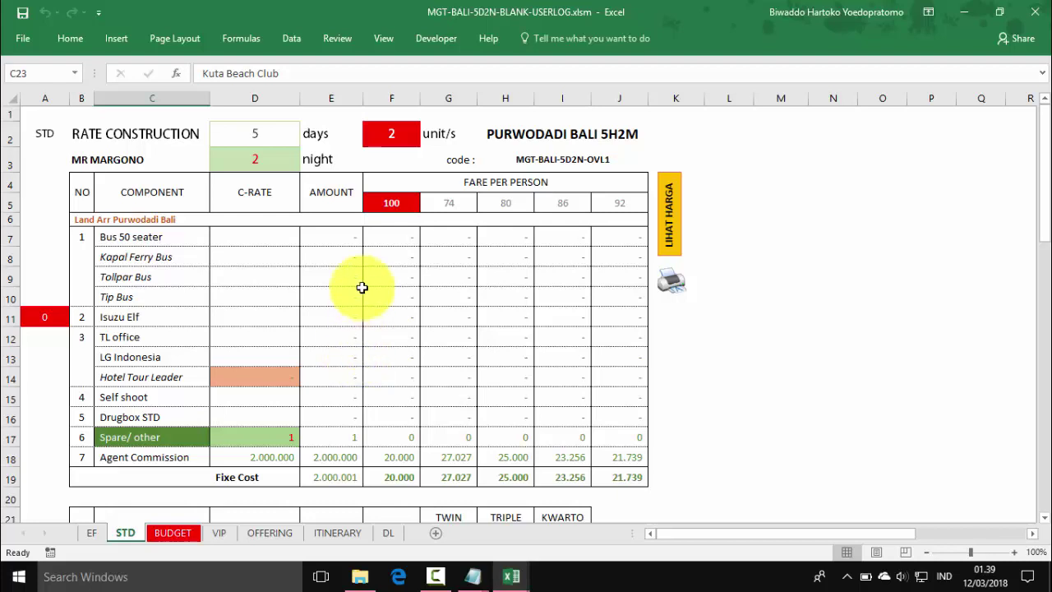
pyautogui.click(265, 232)
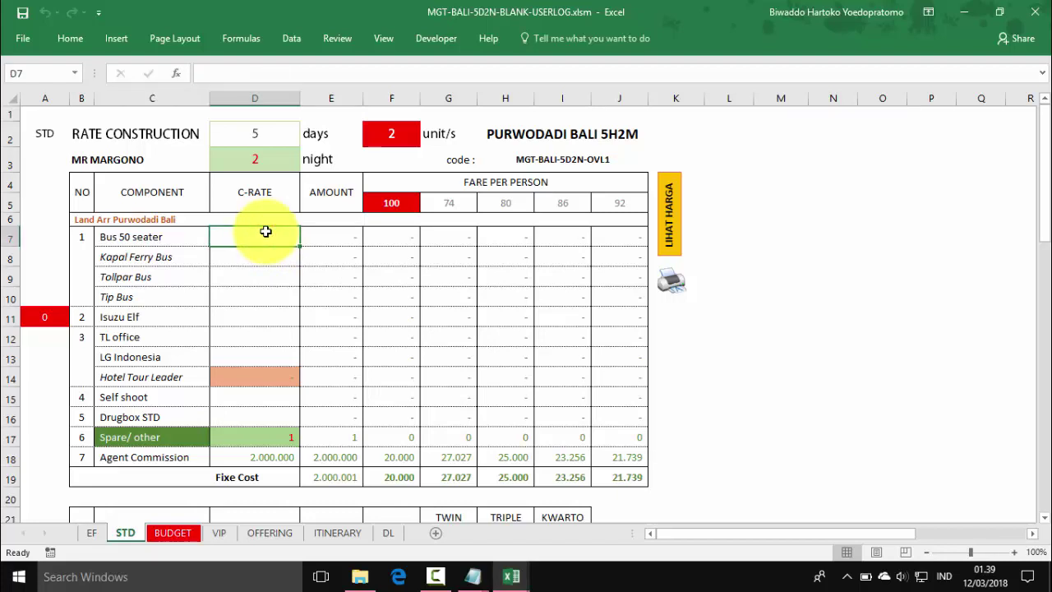
pyautogui.click(73, 41)
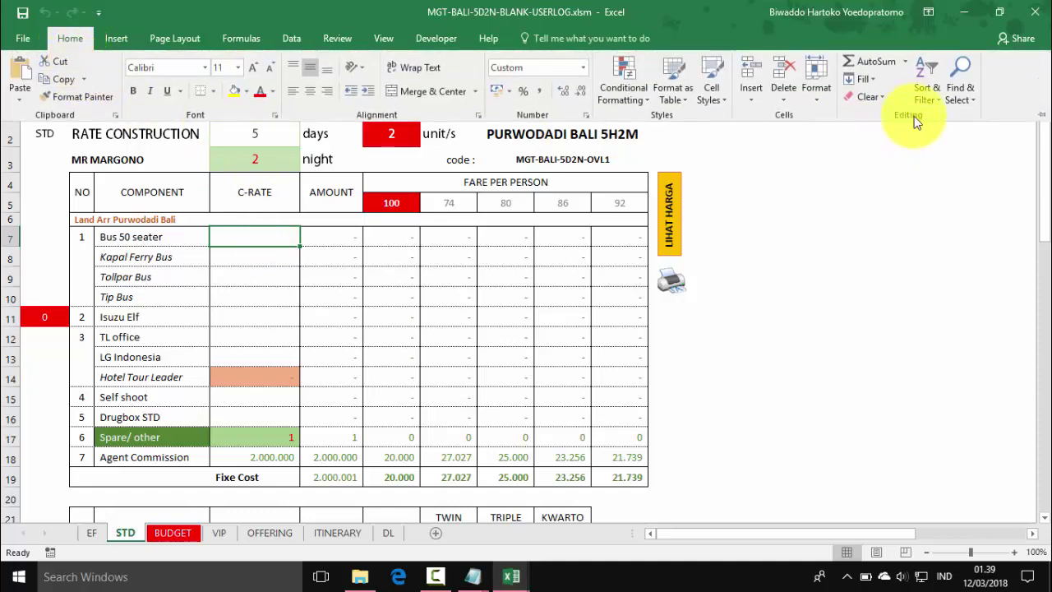
pyautogui.click(1037, 113)
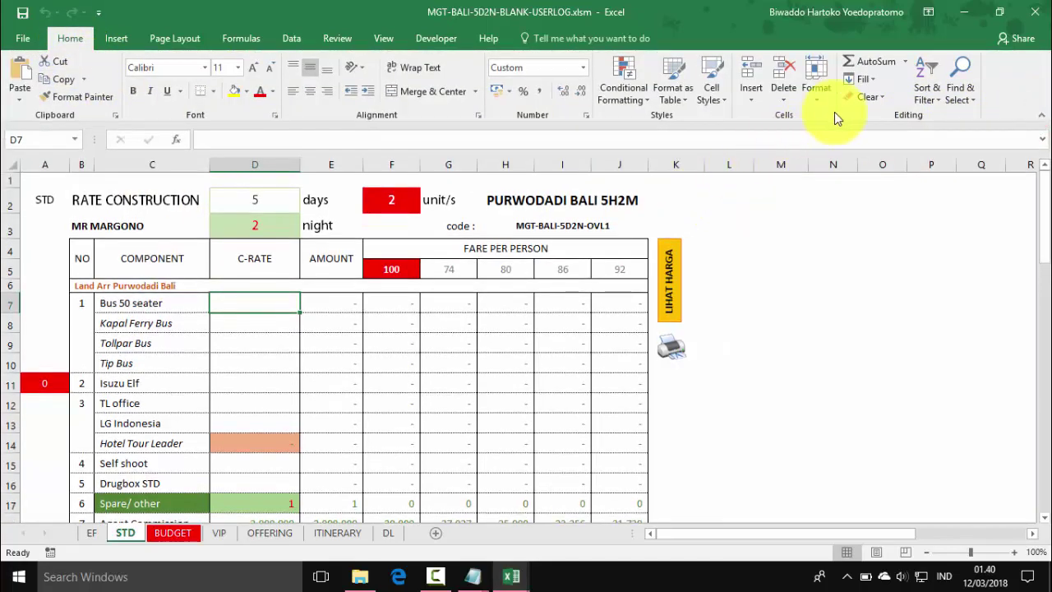
pyautogui.click(905, 63)
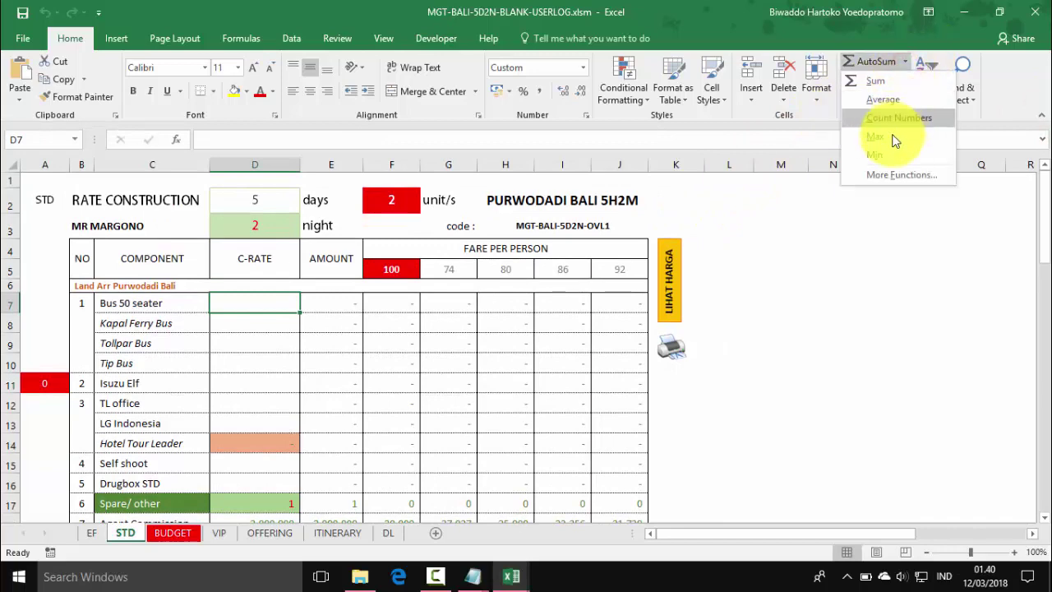
pyautogui.click(891, 176)
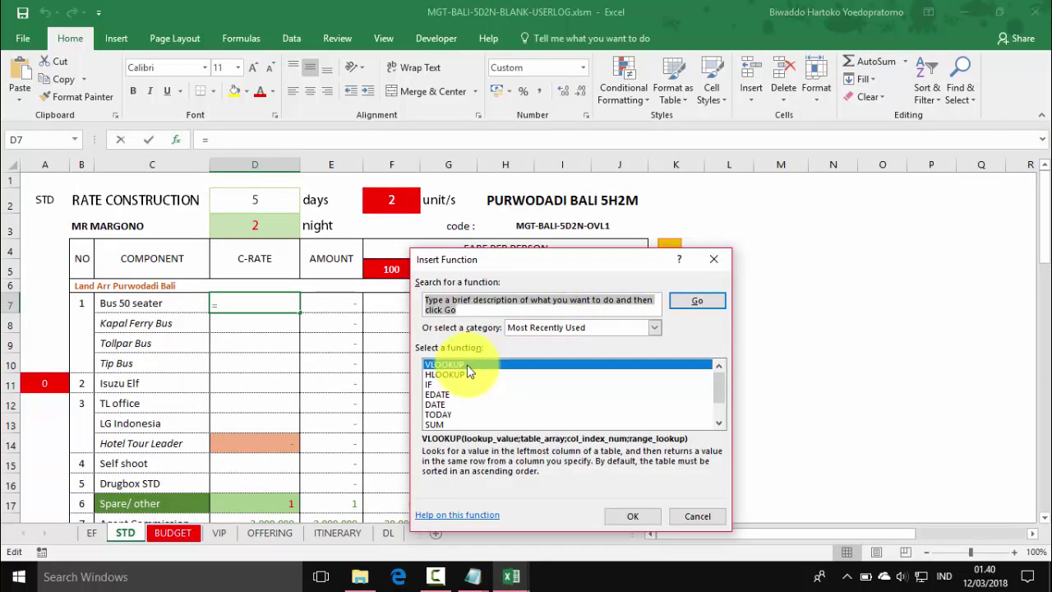
pyautogui.doubleClick(470, 364)
pyautogui.click(156, 304)
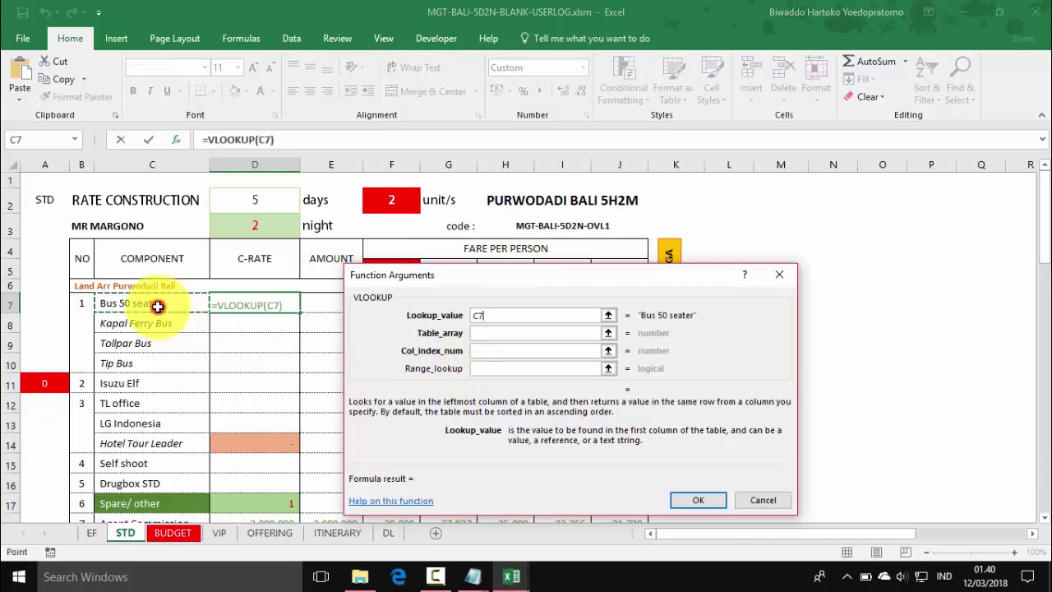
# Step: Set the VLOOKUP table array to $C$2:$F$1600 on the MG_TRAVELINDO sheet of DBTCC-GRP-BALI52-MGTRAVELINDO.xlsx
pyautogui.click(484, 338)
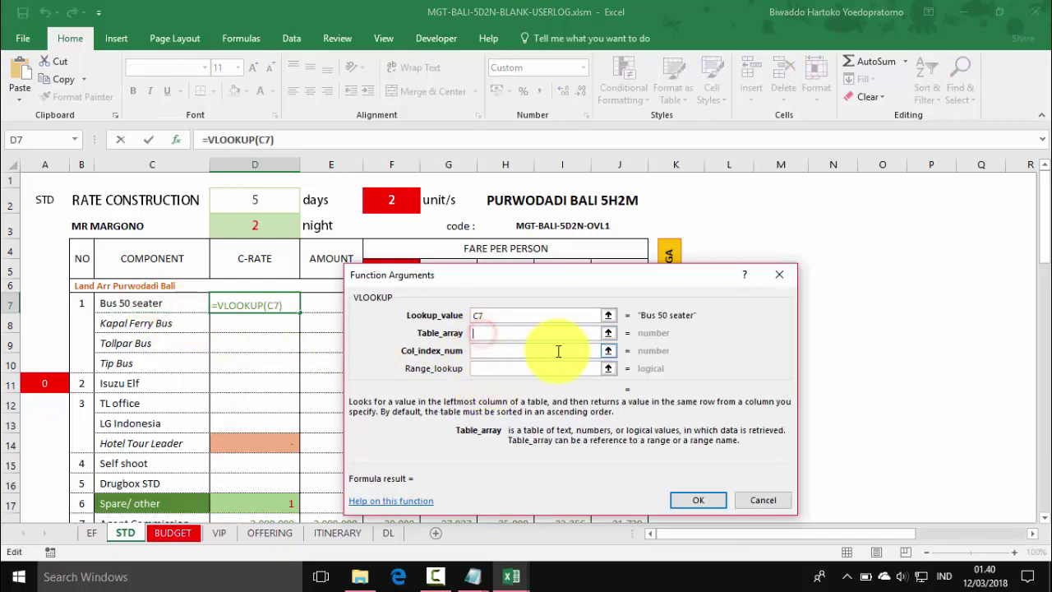
pyautogui.click(607, 334)
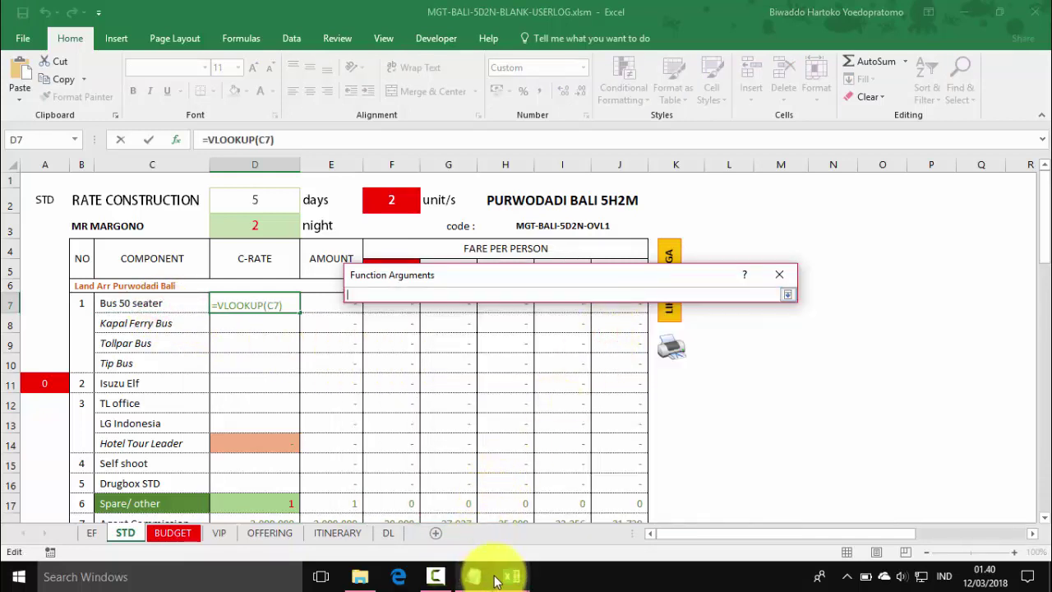
pyautogui.click(510, 575)
pyautogui.click(580, 518)
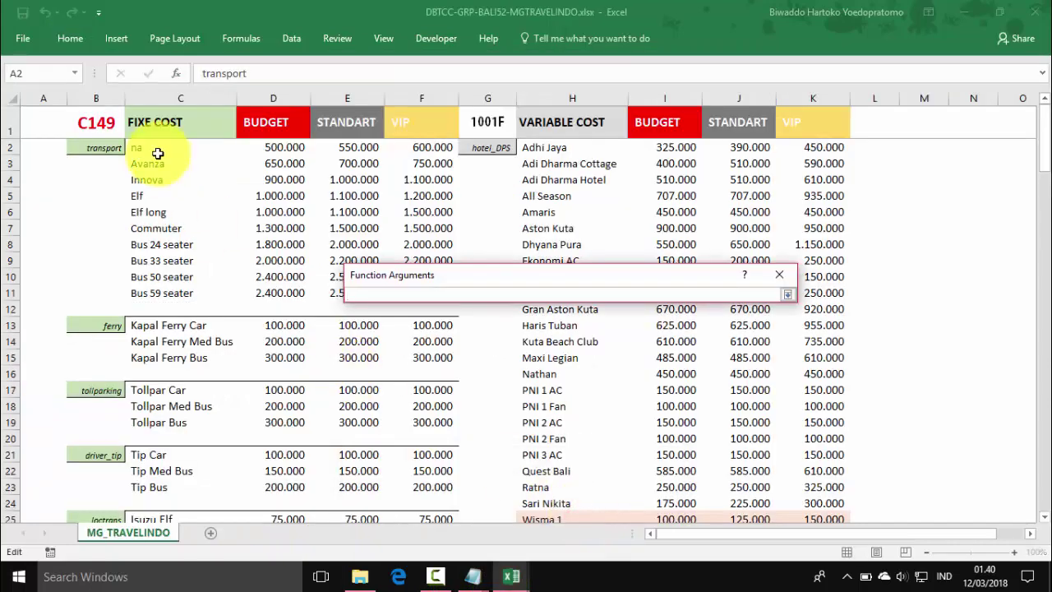
pyautogui.moveTo(136, 147); pyautogui.dragTo(361, 289)
pyautogui.moveTo(393, 331); pyautogui.dragTo(452, 371)
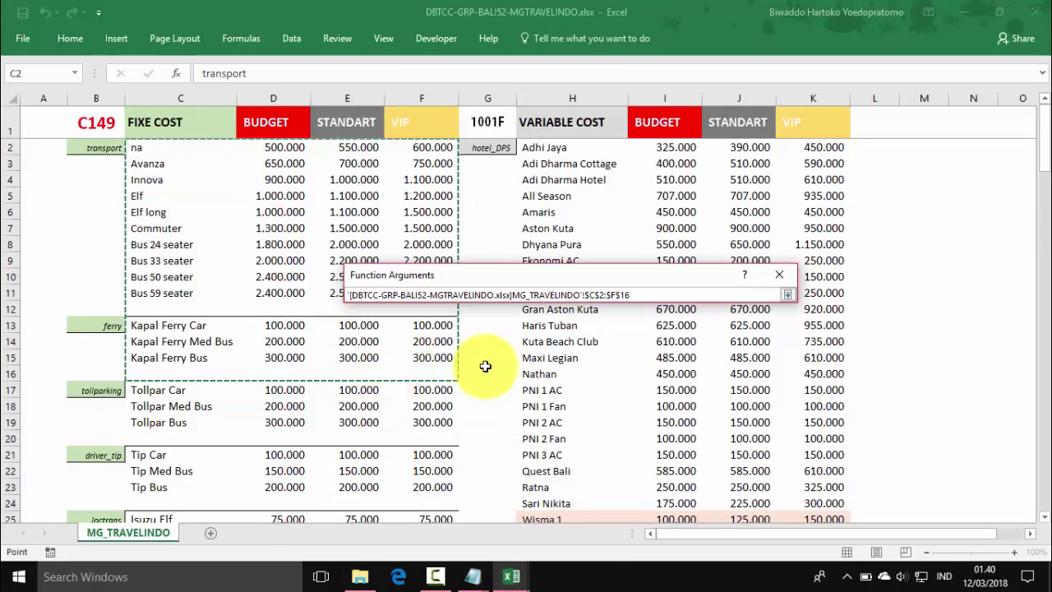
pyautogui.click(649, 300)
pyautogui.write('00')
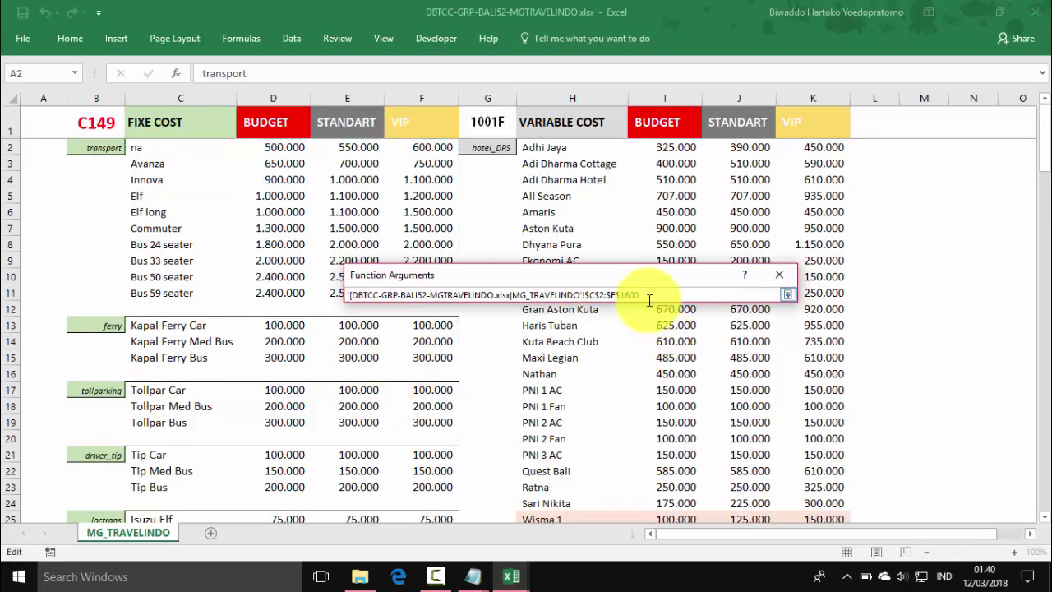
pyautogui.press('Return')
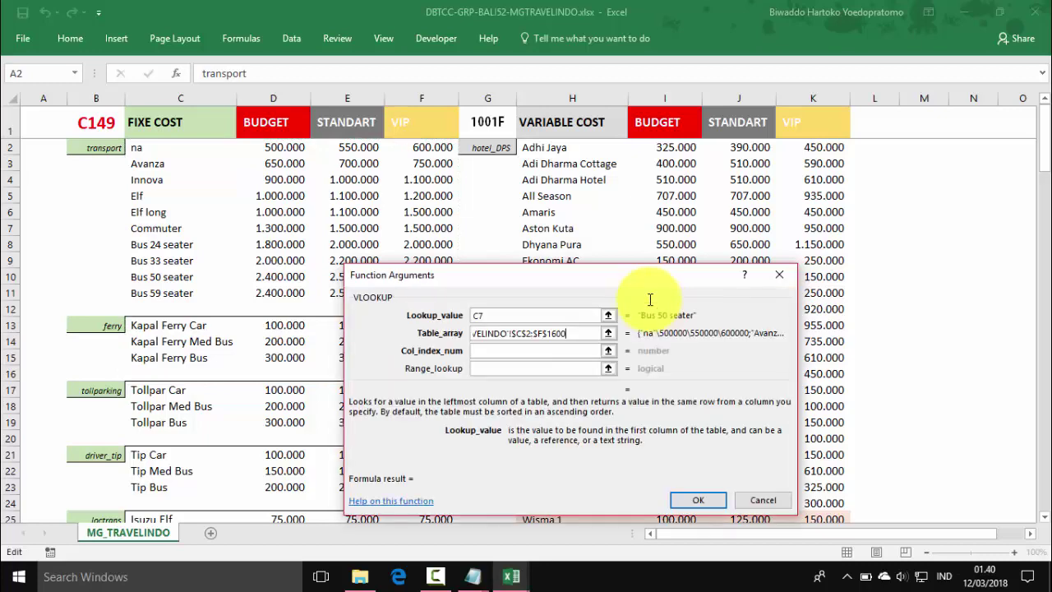
# Step: Set the VLOOKUP column index to 3 and the range lookup to 0, and insert the formula in D7
pyautogui.click(505, 351)
pyautogui.write('3')
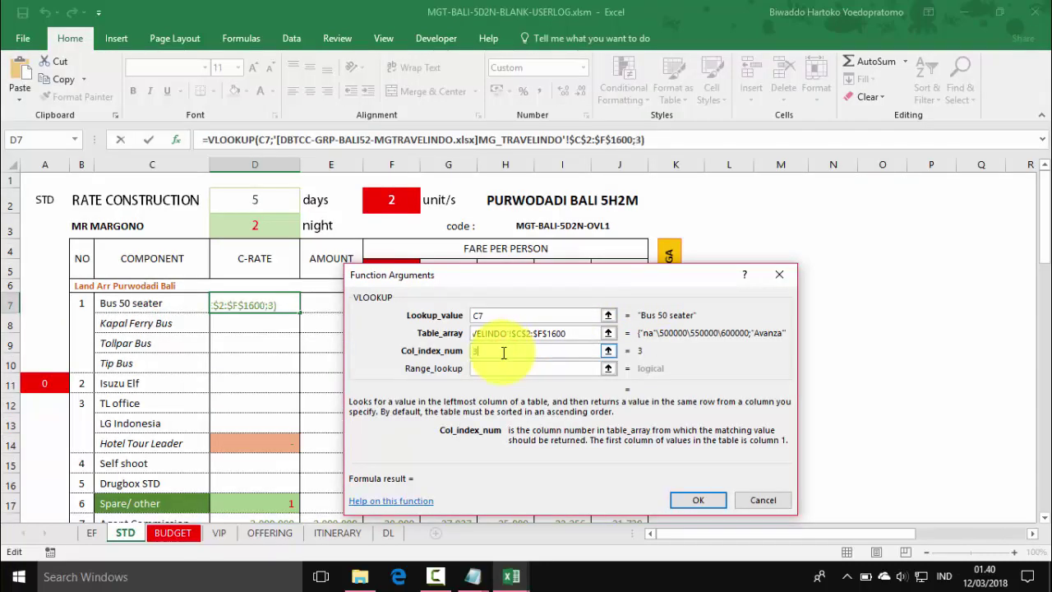
pyautogui.click(491, 368)
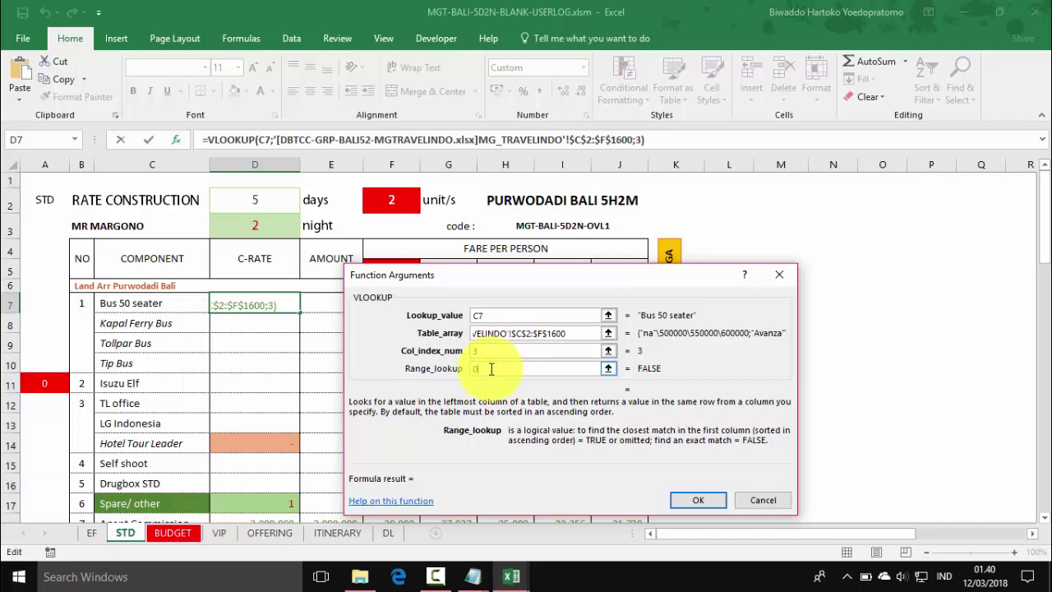
pyautogui.write('0')
pyautogui.click(710, 502)
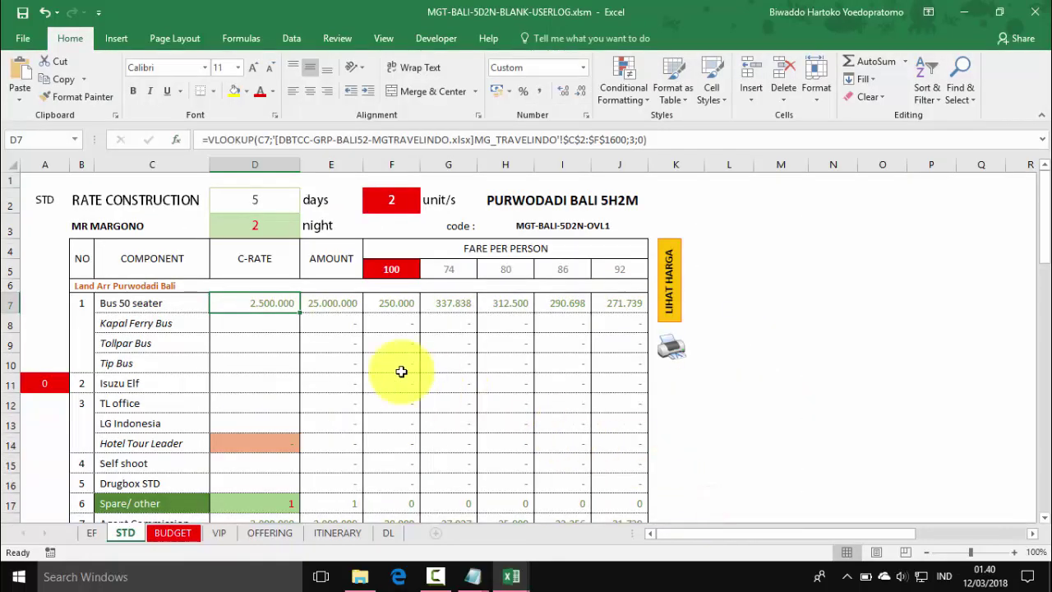
# Step: Fill the D7 formula down to D13 and copy the formulas from D10:D11 to the Self shoot and Drugbox STD rates in D15:D16
pyautogui.moveTo(297, 312); pyautogui.dragTo(301, 424)
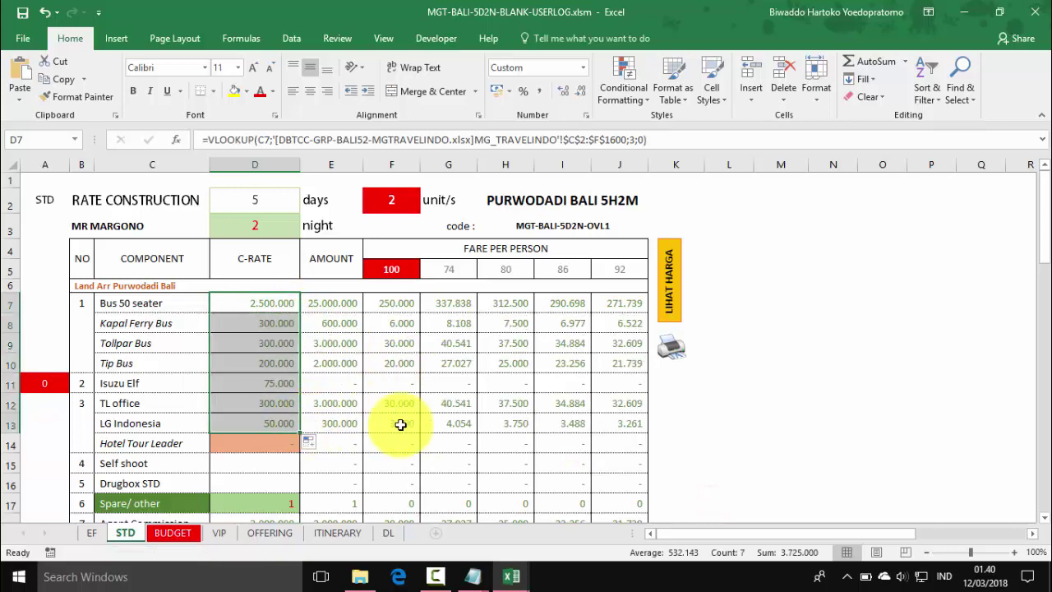
pyautogui.moveTo(266, 362); pyautogui.dragTo(265, 383)
pyautogui.hotkey('ctrl', 'c')
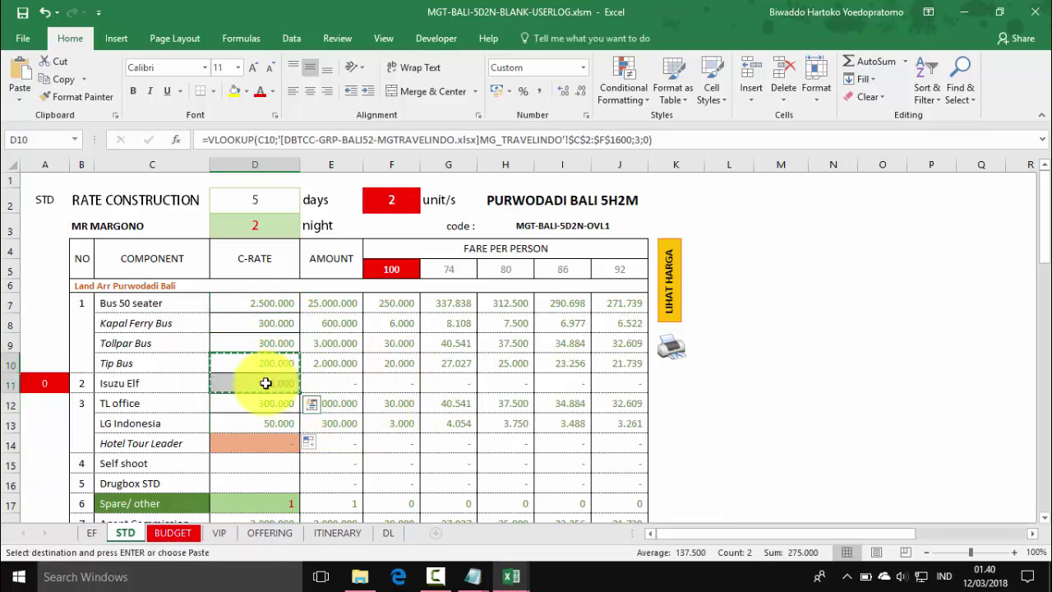
pyautogui.click(260, 460)
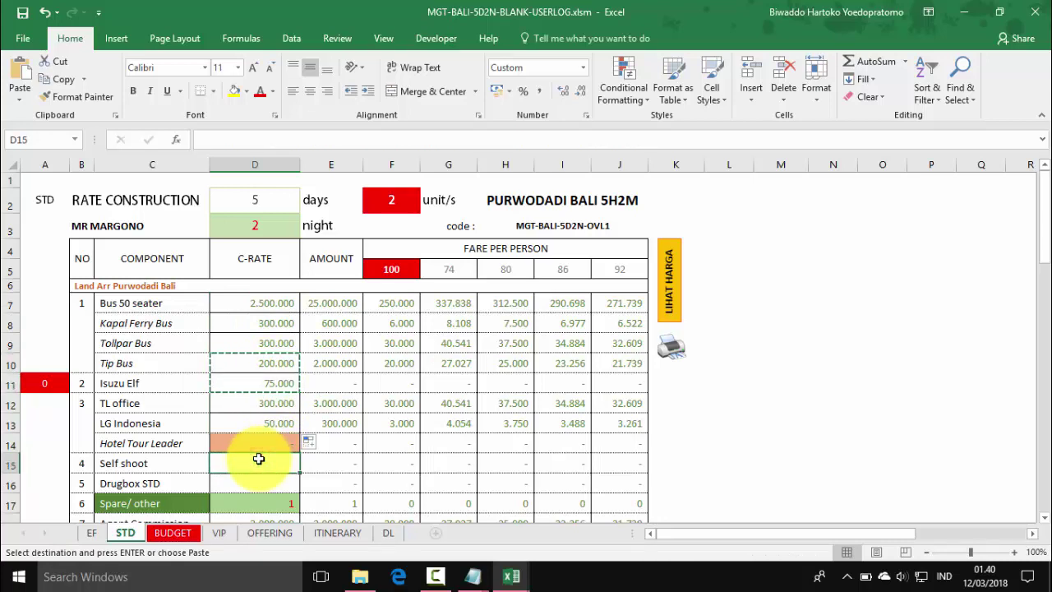
pyautogui.press('Return')
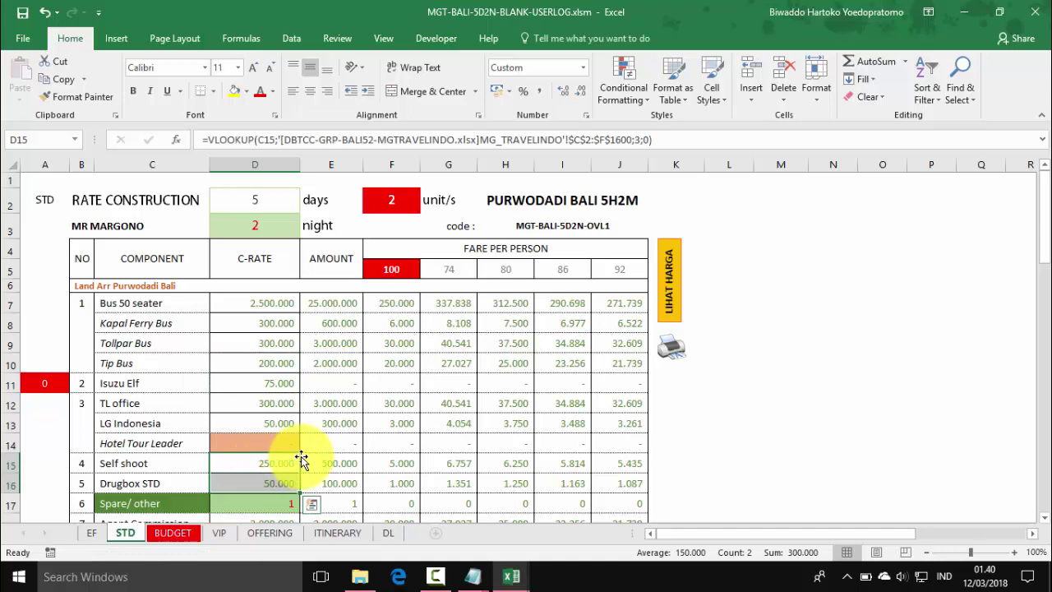
# Step: Start a VLOOKUP function in the Kuta Beach Club C-RATE cell D23 with C23 as the lookup value
pyautogui.scroll(-3, 312, 447)
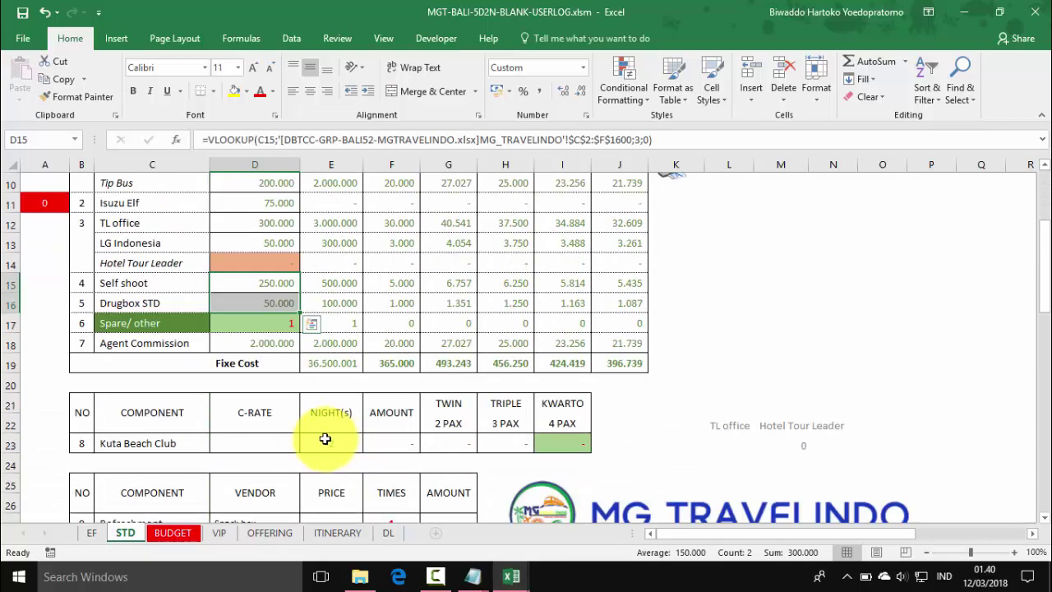
pyautogui.click(259, 442)
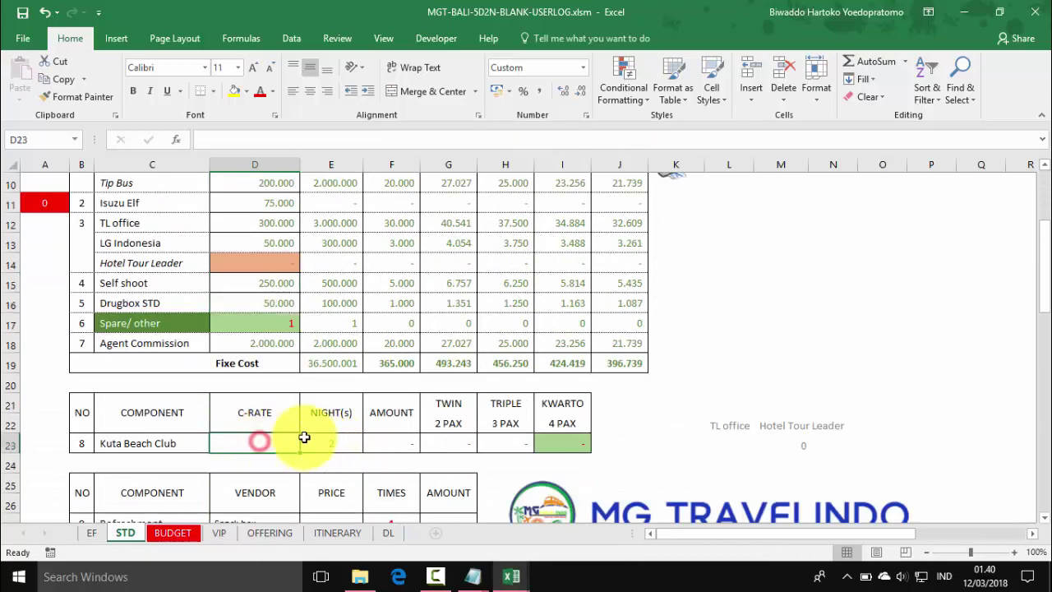
pyautogui.click(905, 62)
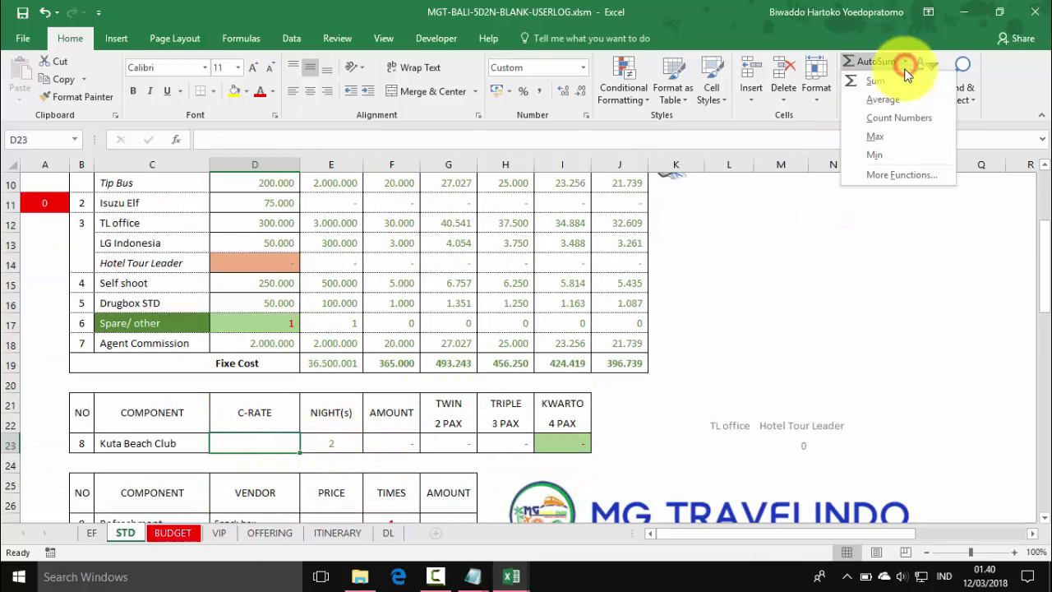
pyautogui.click(893, 177)
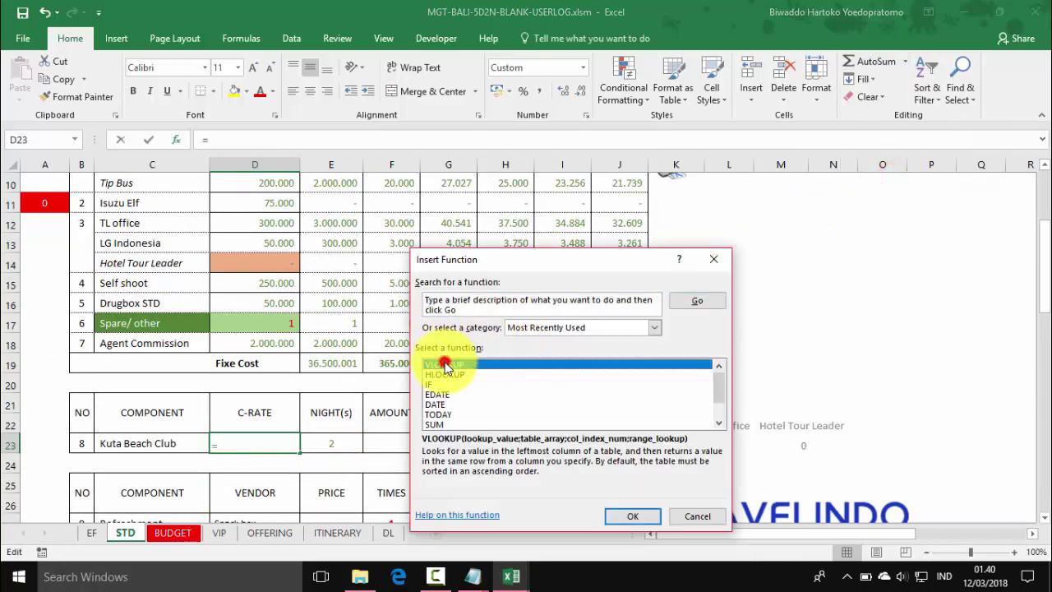
pyautogui.doubleClick(444, 365)
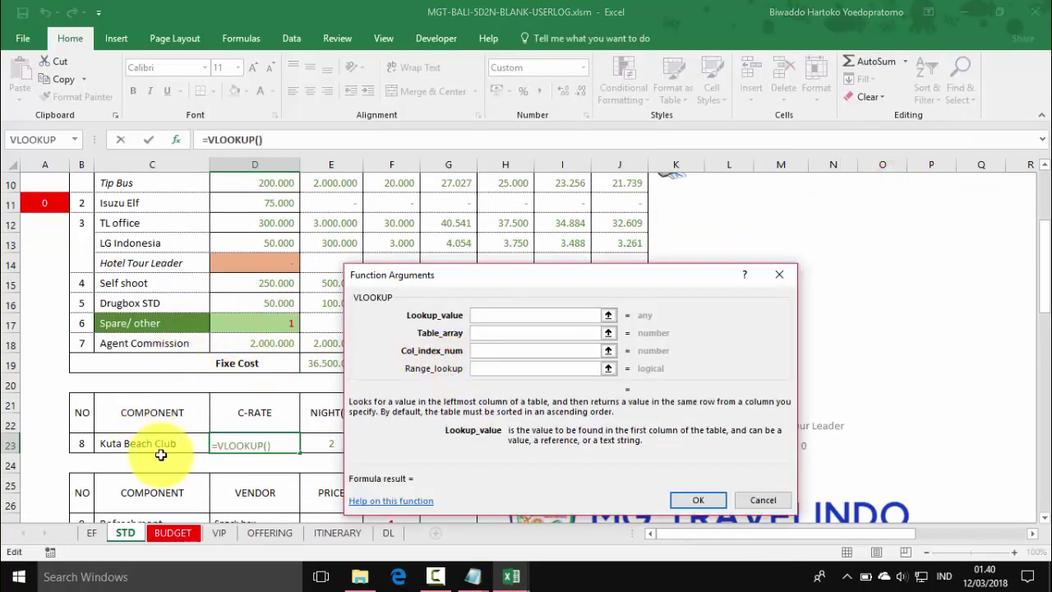
pyautogui.click(146, 437)
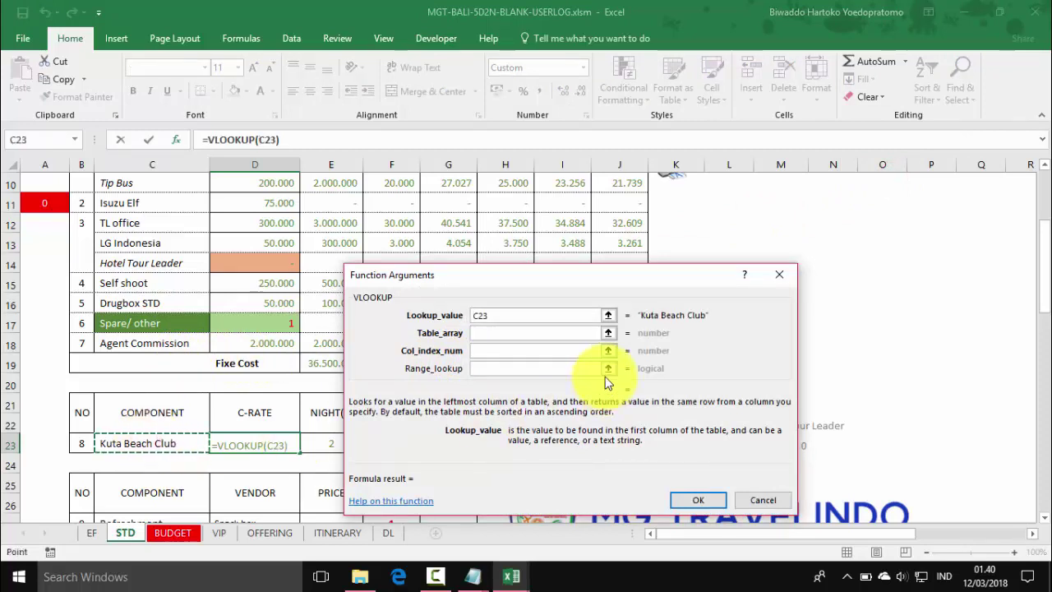
# Step: Set the VLOOKUP table array to $H$2:$K$1800 on the MG_TRAVELINDO sheet of DBTCC-GRP-BALI52-MGTRAVELINDO.xlsx
pyautogui.click(491, 335)
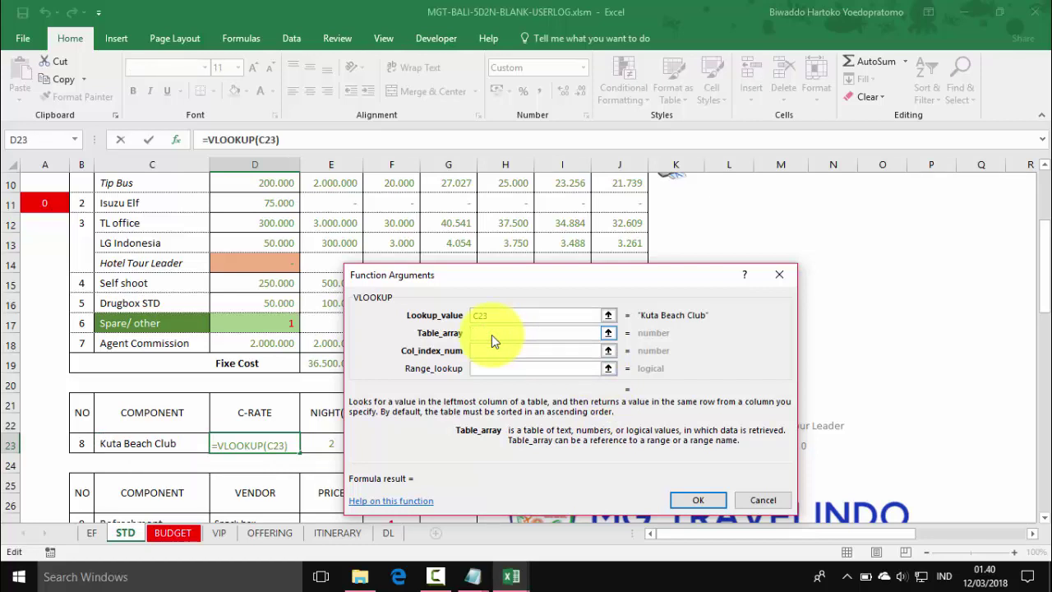
pyautogui.click(607, 334)
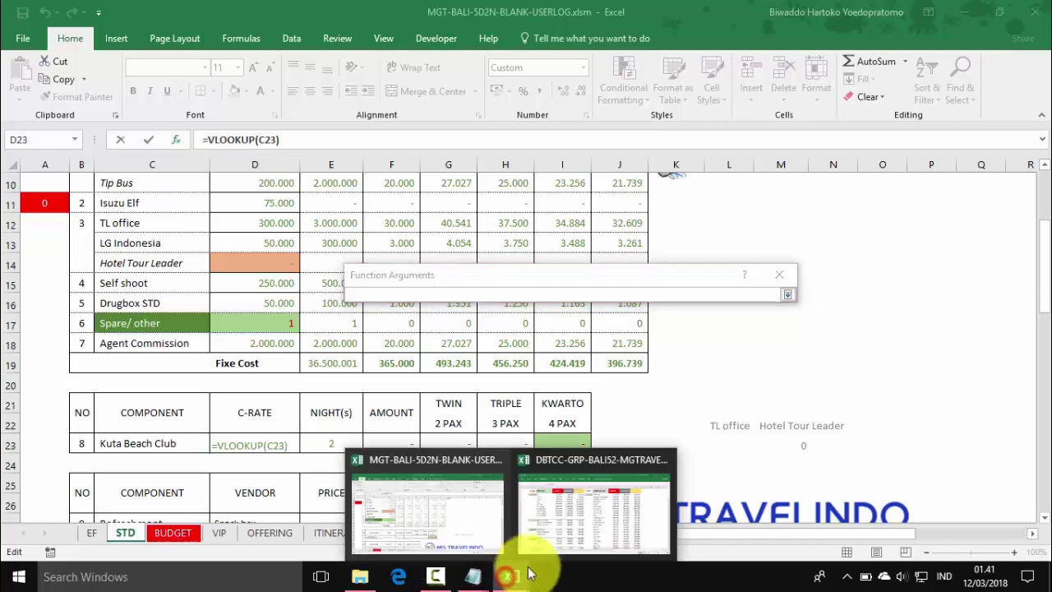
pyautogui.click(556, 536)
pyautogui.moveTo(555, 150); pyautogui.dragTo(812, 372)
pyautogui.press('BackSpace')
pyautogui.press('BackSpace')
pyautogui.write('1800')
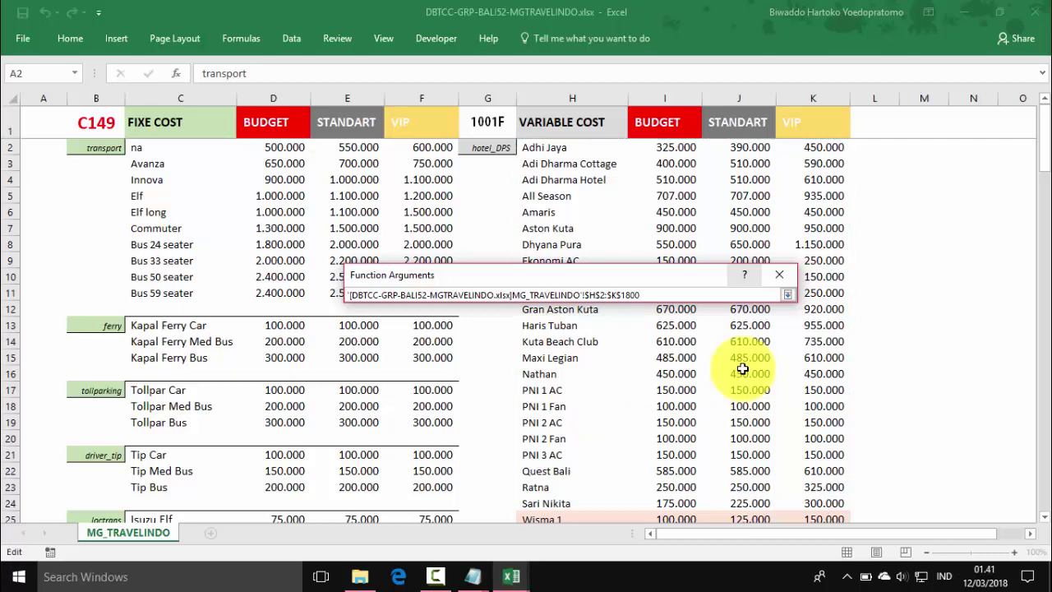
pyautogui.press('Return')
# Step: Set the column index to 3 and the range lookup to 0, and insert the hotel rate formula in D23
pyautogui.click(514, 353)
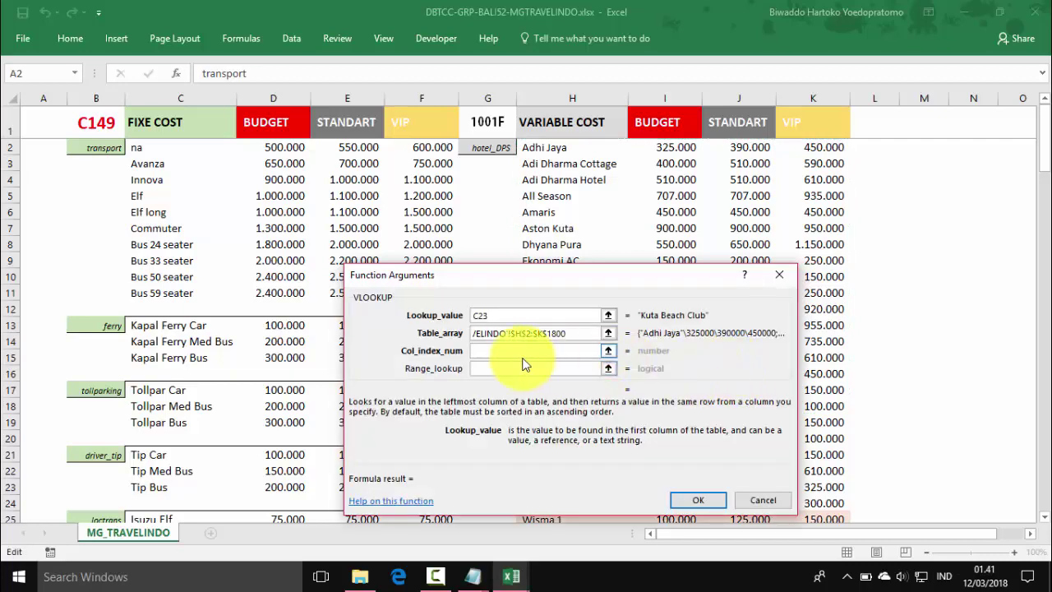
pyautogui.write('3')
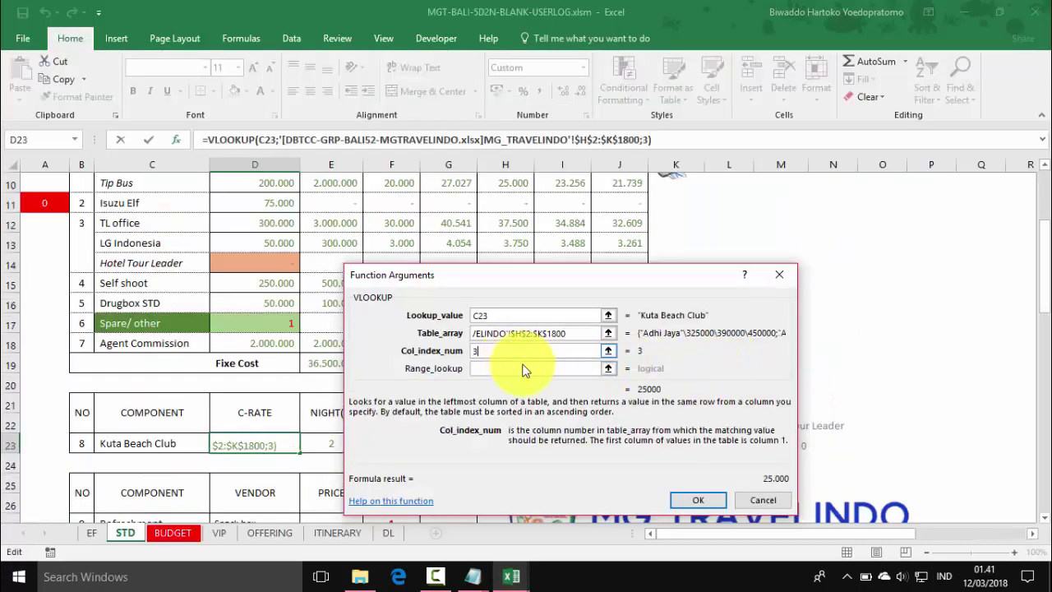
pyautogui.click(531, 370)
pyautogui.write('0')
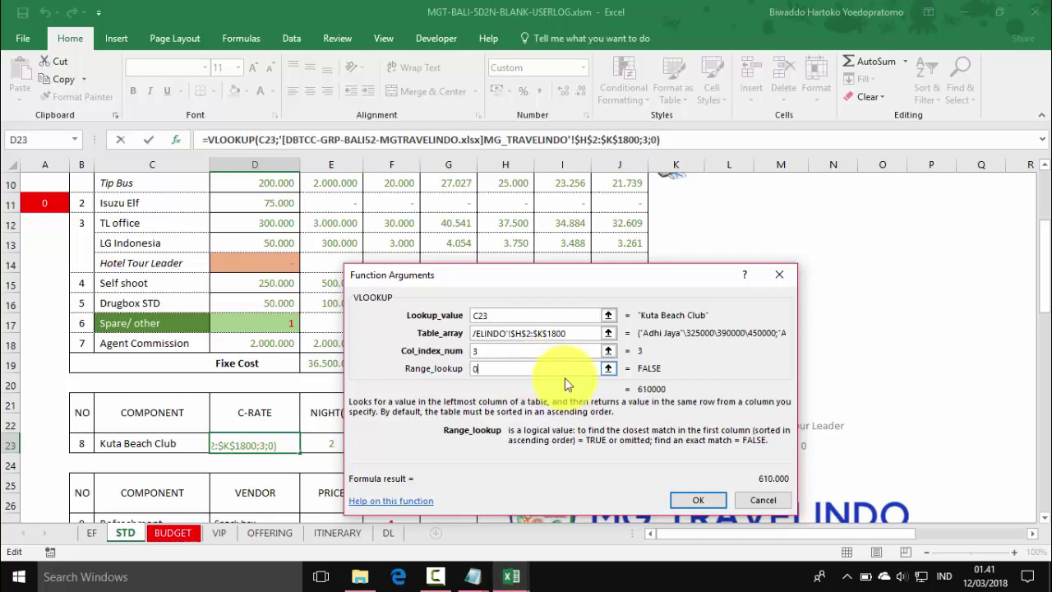
pyautogui.click(697, 499)
# Step: Copy the hotel rate formula from D23 to the Snack box price cell E27
pyautogui.scroll(-2, 453, 390)
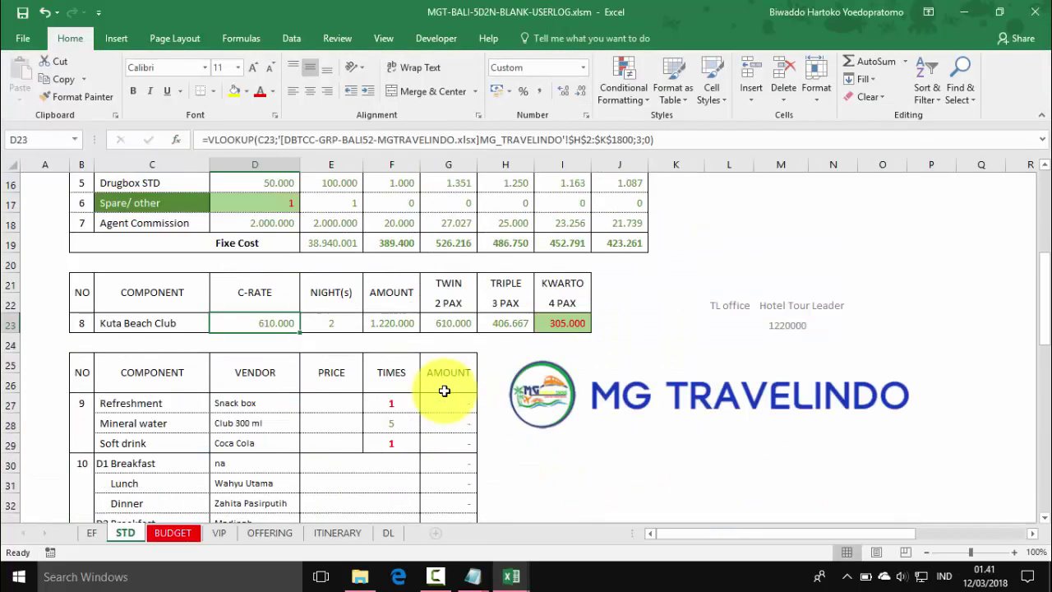
pyautogui.click(269, 323)
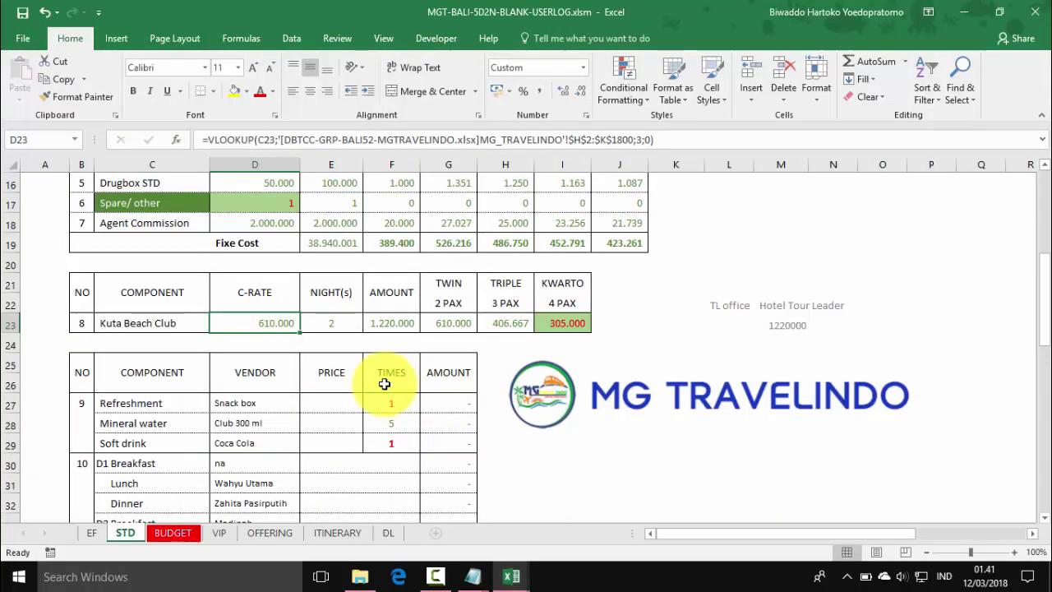
pyautogui.hotkey('ctrl', 'c')
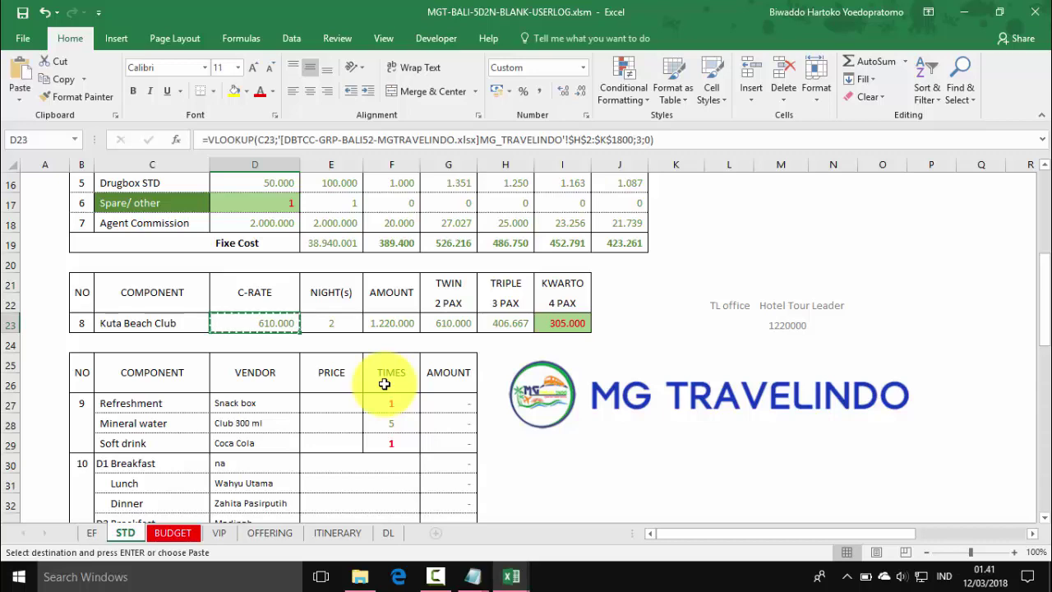
pyautogui.click(332, 404)
pyautogui.press('Return')
# Step: Fill the Snack box price formula from E27 down to the D5 Breakfast price in E42
pyautogui.scroll(-2, 345, 407)
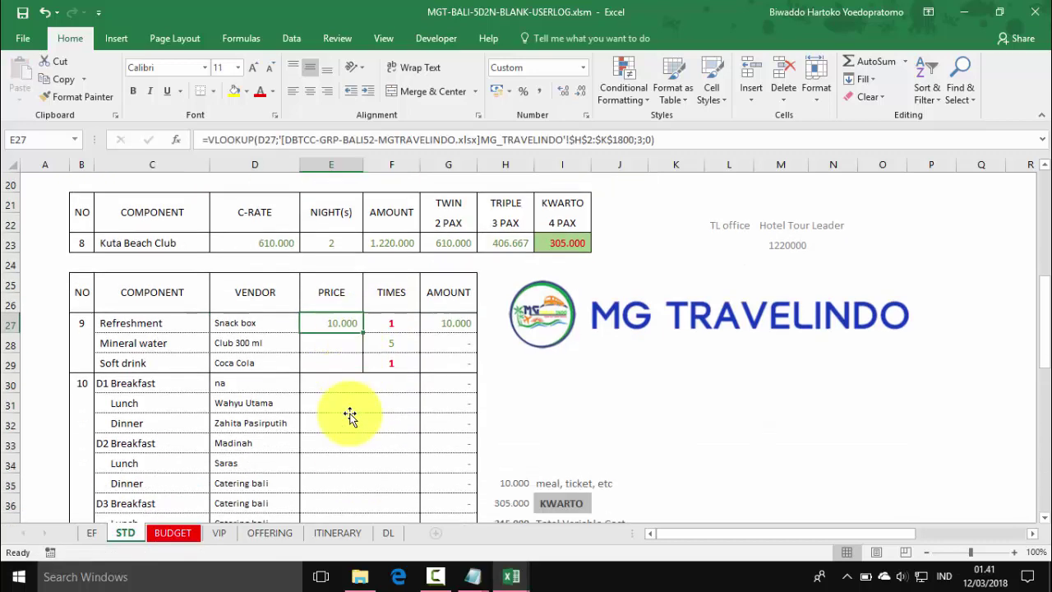
pyautogui.scroll(-1, 358, 346)
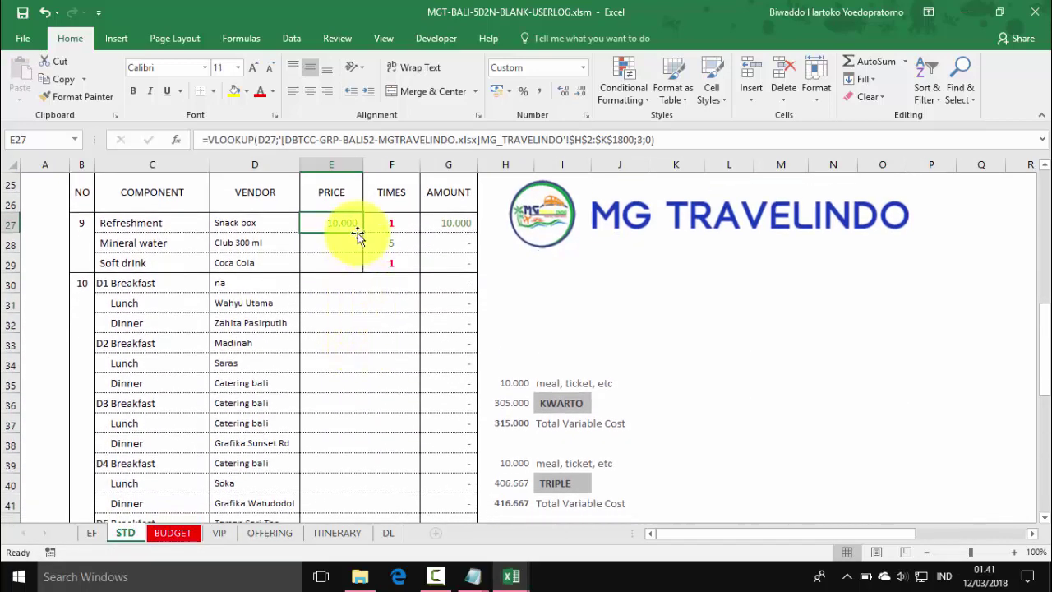
pyautogui.moveTo(364, 233); pyautogui.dragTo(340, 406)
# Step: Copy the price formulas from E38:E39 to the Souvenier and Travel insurance prices in E44:E45
pyautogui.moveTo(331, 323)
pyautogui.mouseDown()
pyautogui.moveTo(334, 355)
pyautogui.moveTo(334, 341)
pyautogui.mouseUp()
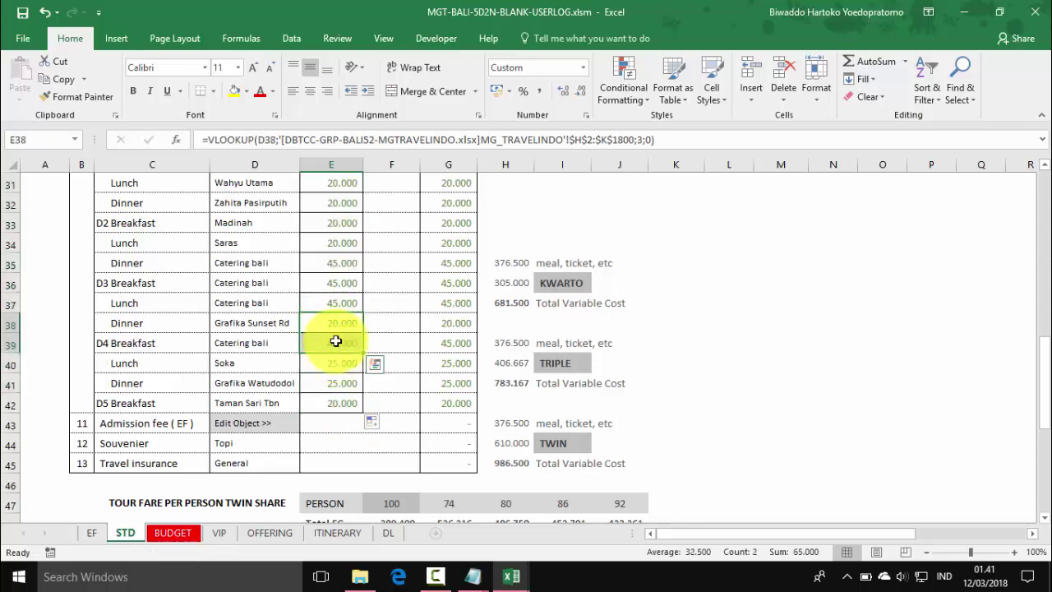
pyautogui.hotkey('ctrl', 'c')
pyautogui.click(330, 444)
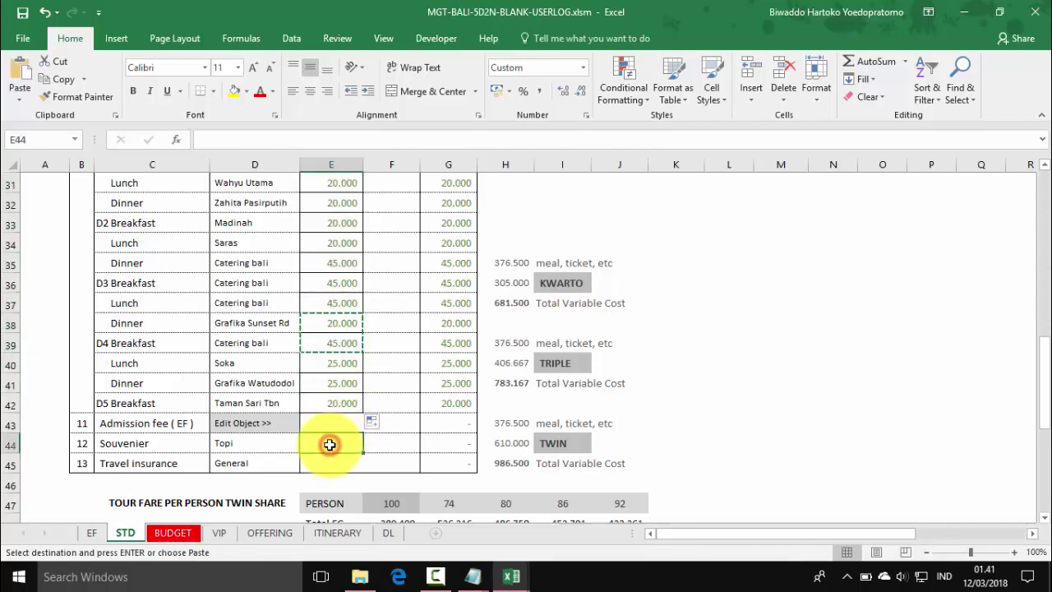
pyautogui.press('Return')
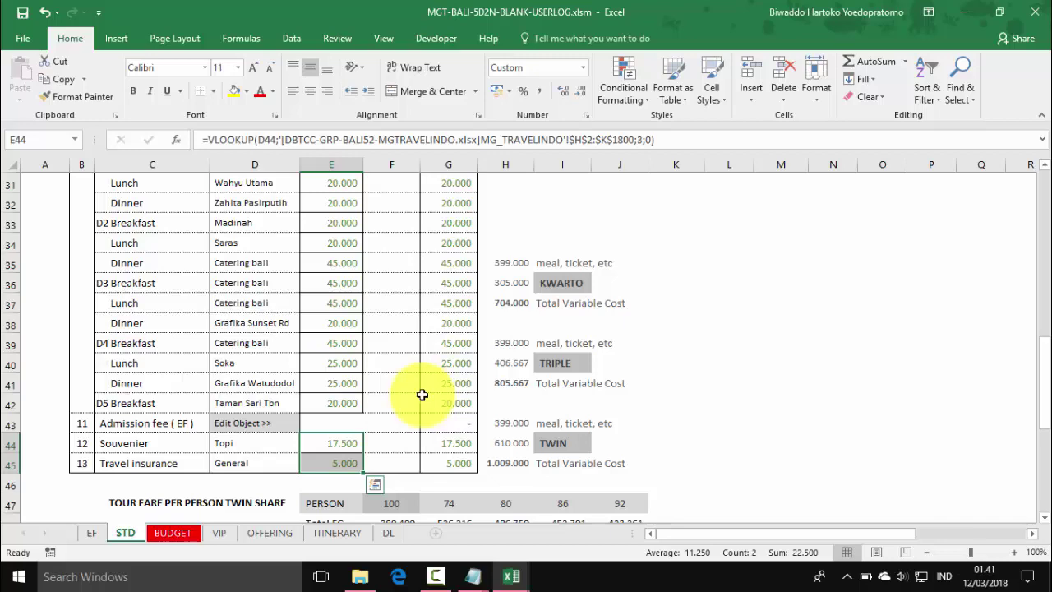
pyautogui.scroll(10, 419, 391)
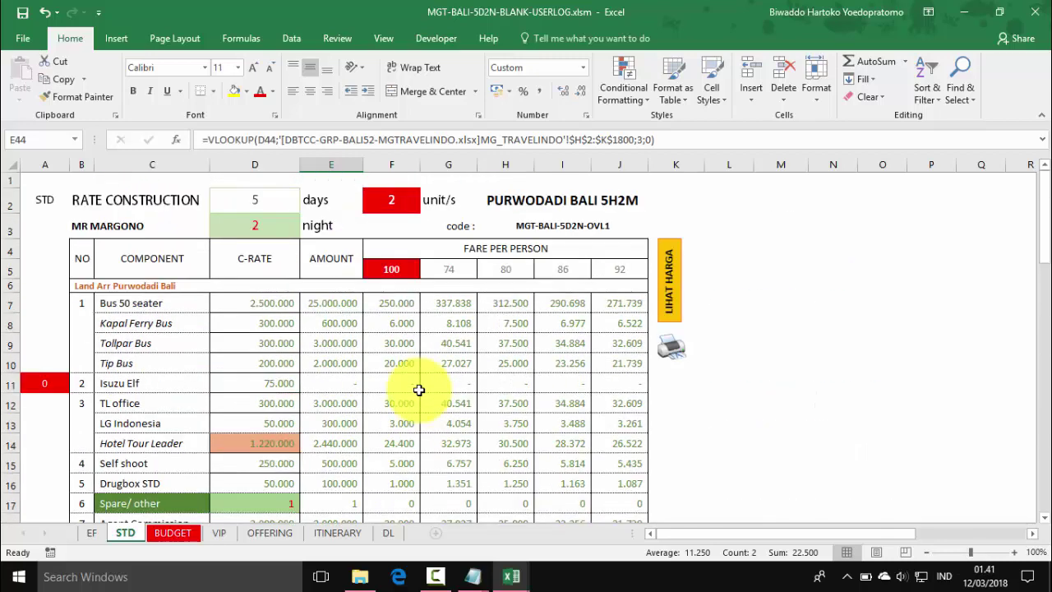
pyautogui.click(36, 203)
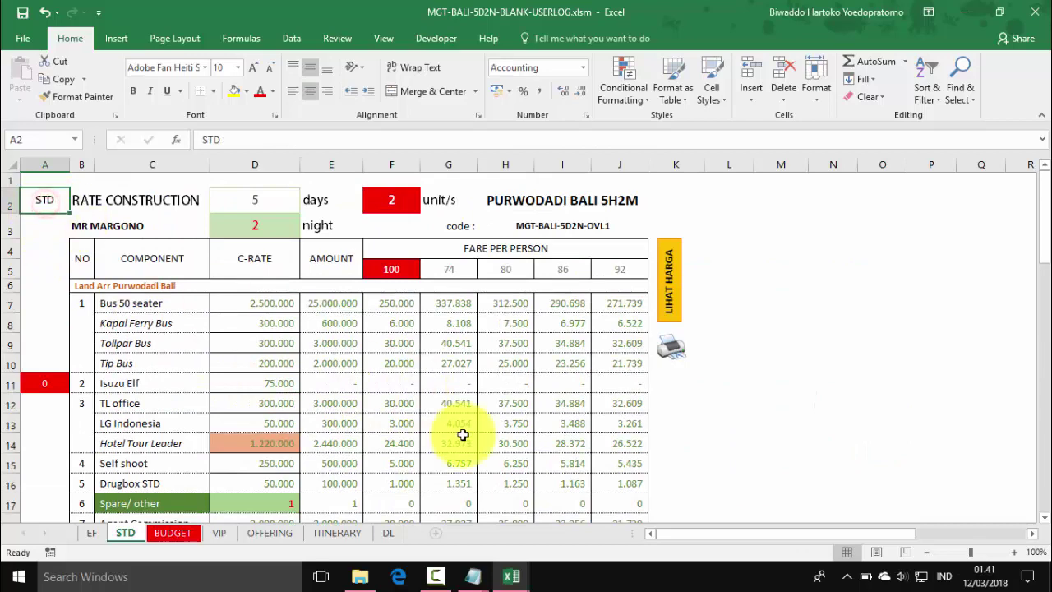
pyautogui.scroll(-11, 345, 406)
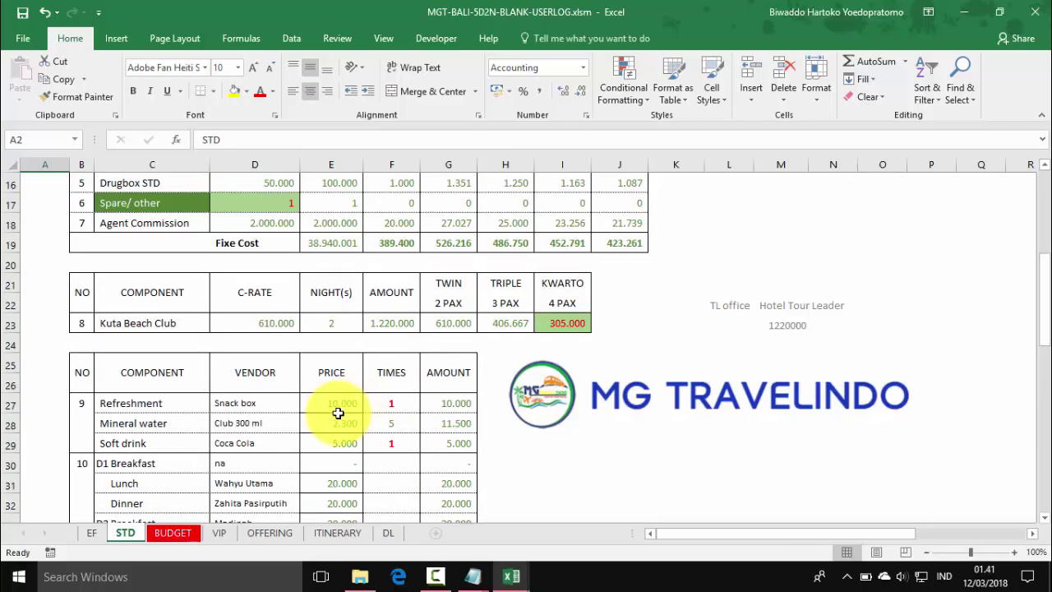
pyautogui.scroll(-7, 337, 413)
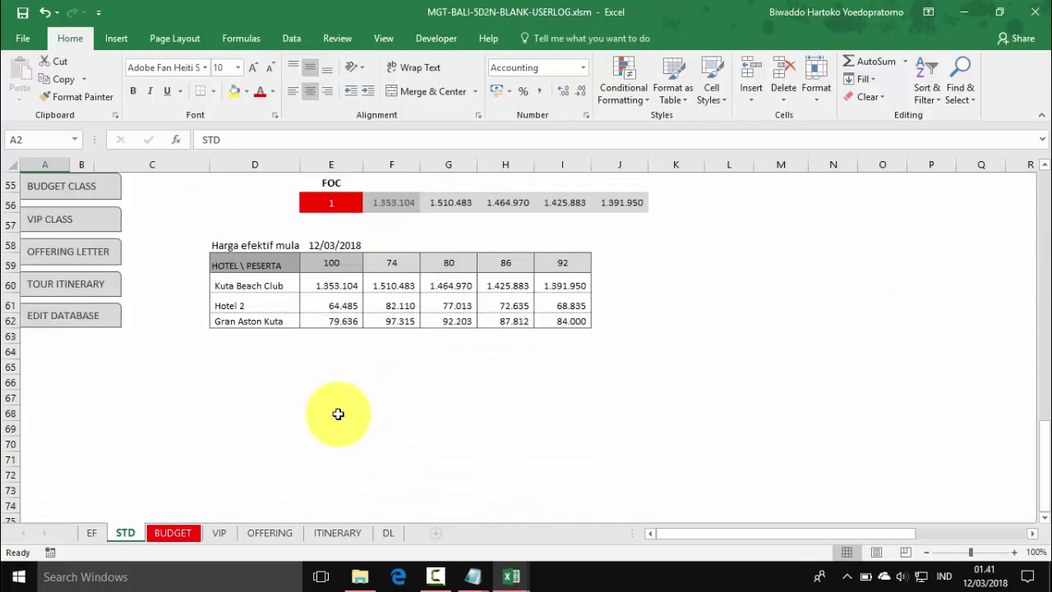
# Step: On the BUDGET sheet, start a VLOOKUP function in the Bus 50 seater C-RATE cell D7 with C7 as the lookup value
pyautogui.click(171, 533)
pyautogui.click(261, 297)
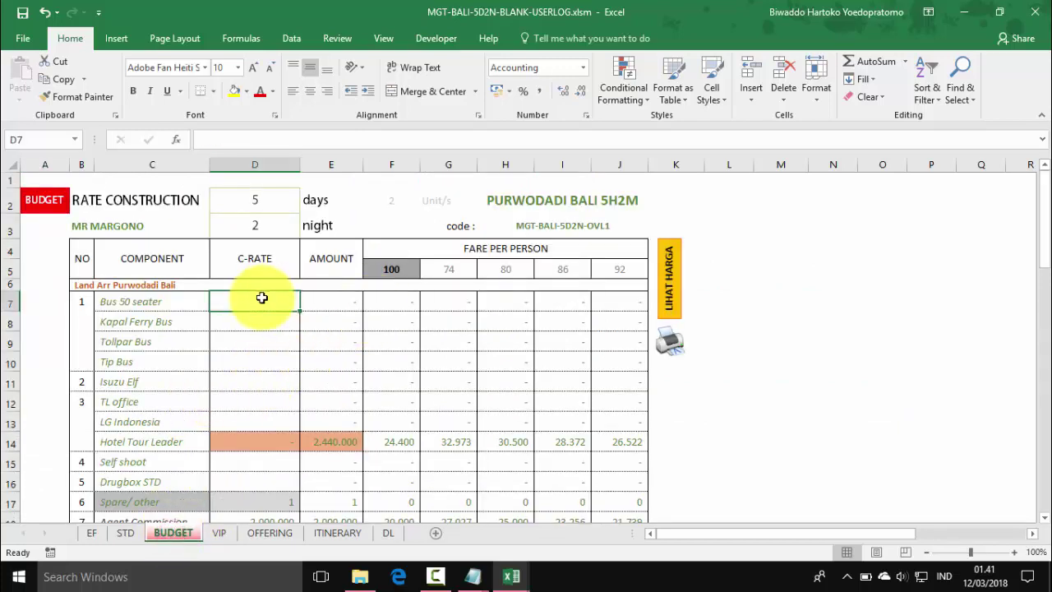
pyautogui.click(908, 62)
pyautogui.click(892, 174)
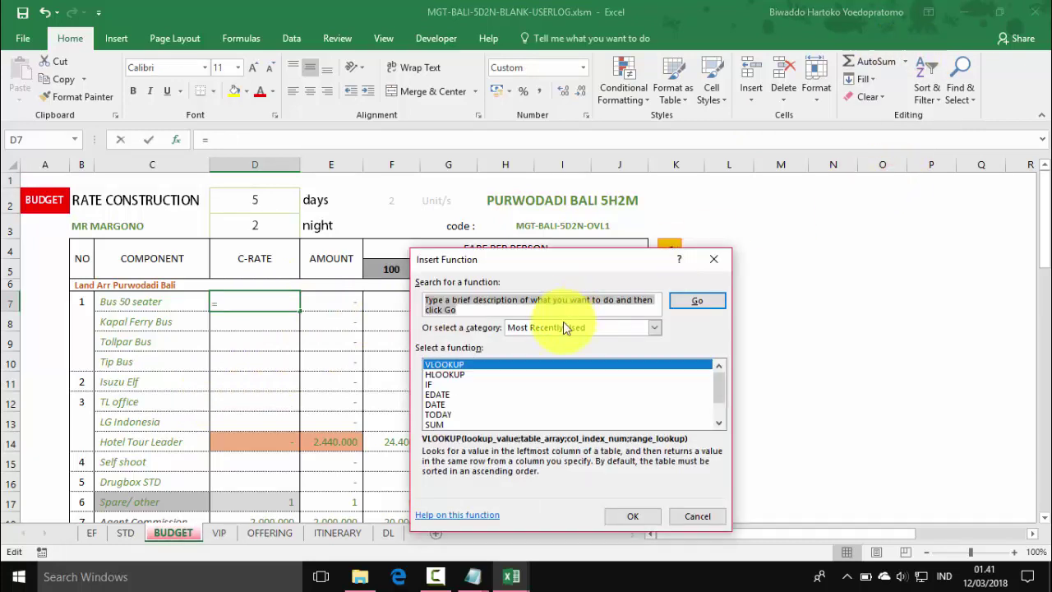
pyautogui.doubleClick(448, 364)
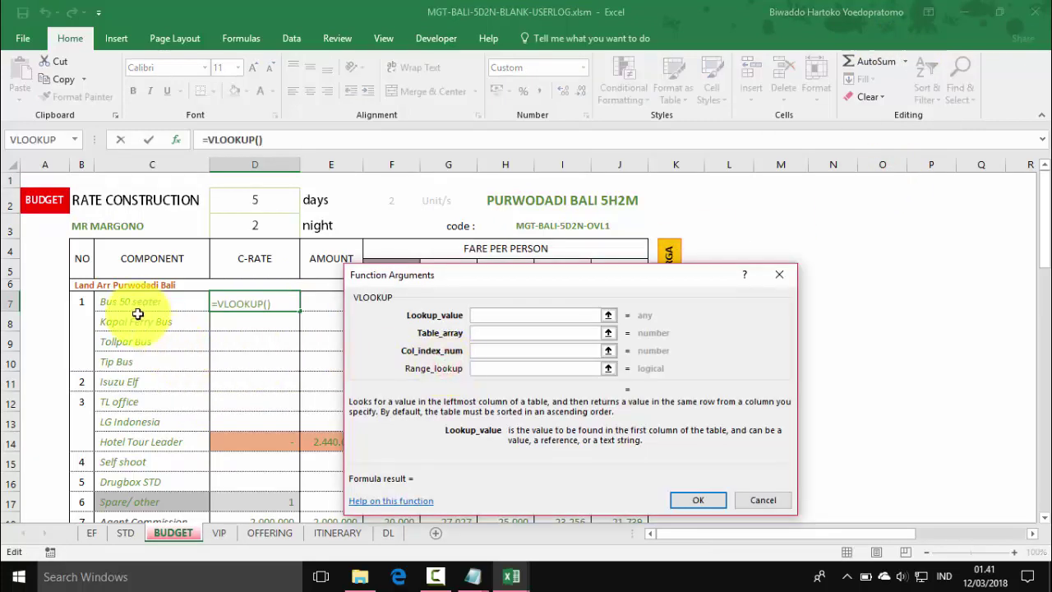
pyautogui.click(133, 300)
# Step: Set the BUDGET formula's table array to $C$2:$F$1700 on the MG_TRAVELINDO sheet of DBTCC-GRP-BALI52-MGTRAVELINDO.xlsx
pyautogui.click(486, 333)
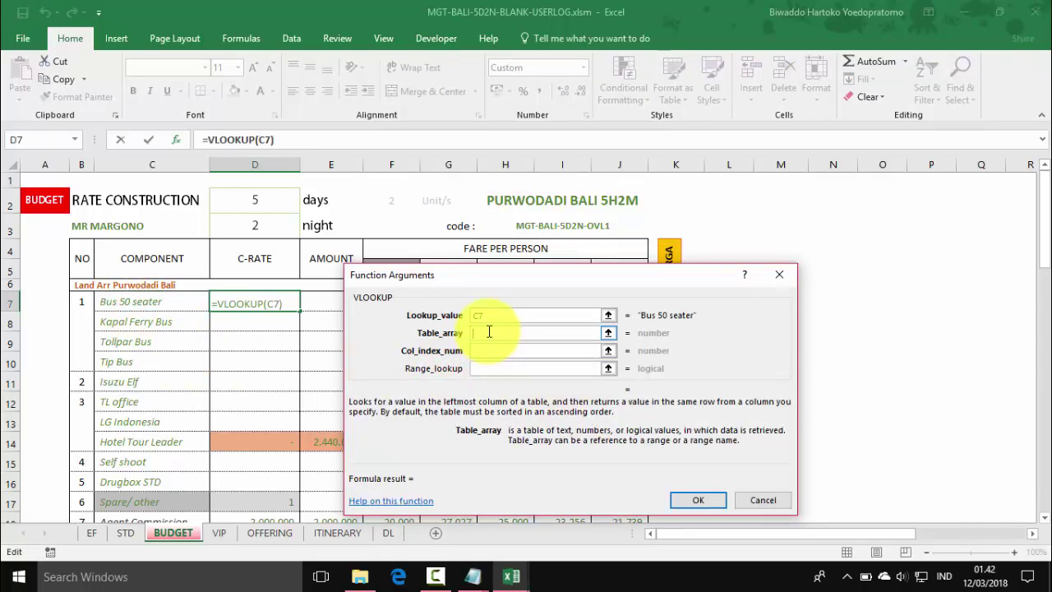
pyautogui.click(608, 333)
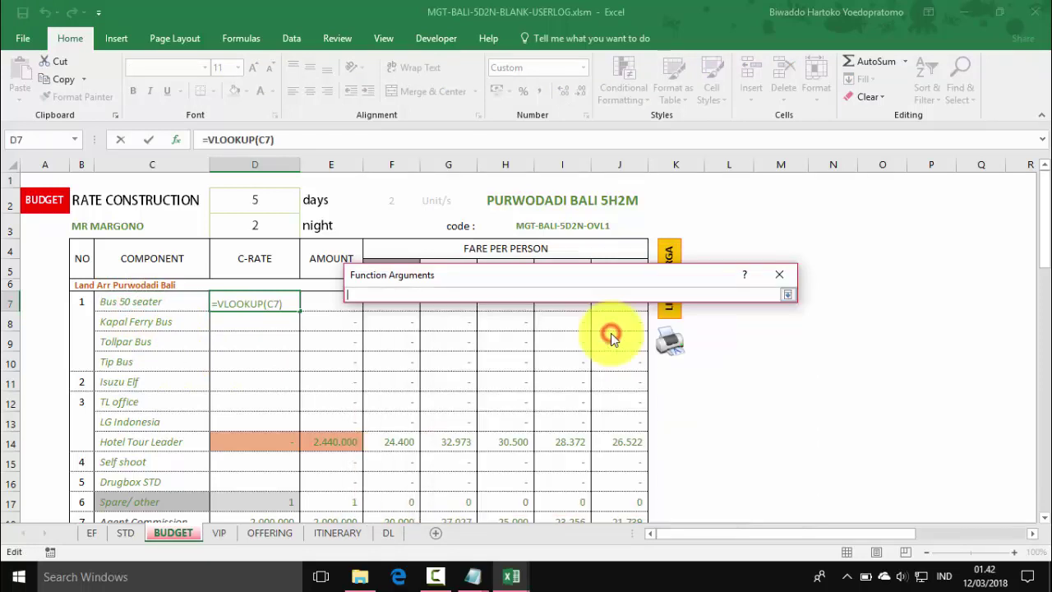
pyautogui.click(511, 577)
pyautogui.click(575, 518)
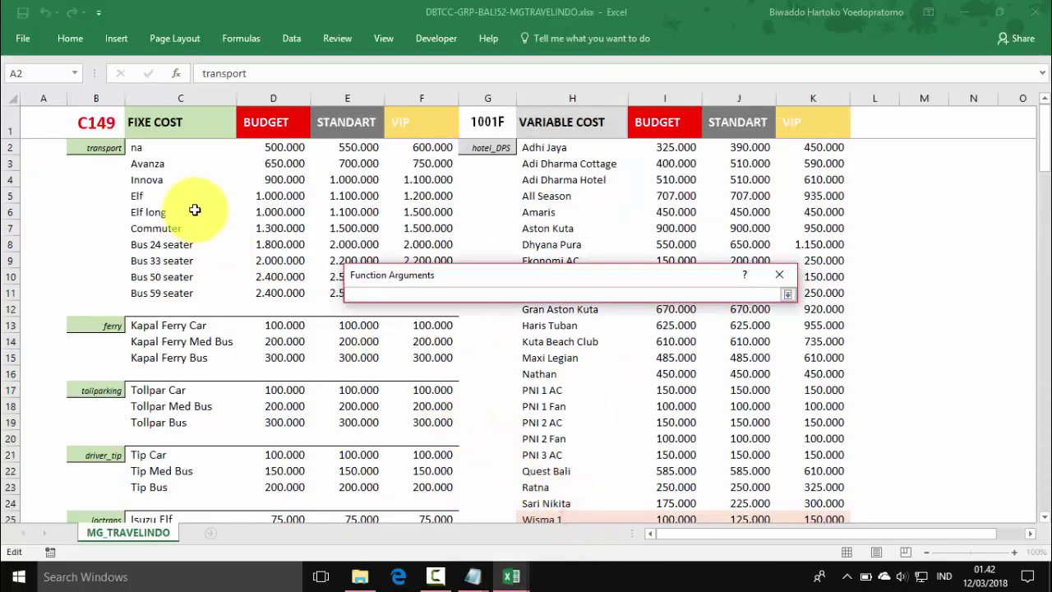
pyautogui.moveTo(139, 148); pyautogui.dragTo(406, 391)
pyautogui.write('00')
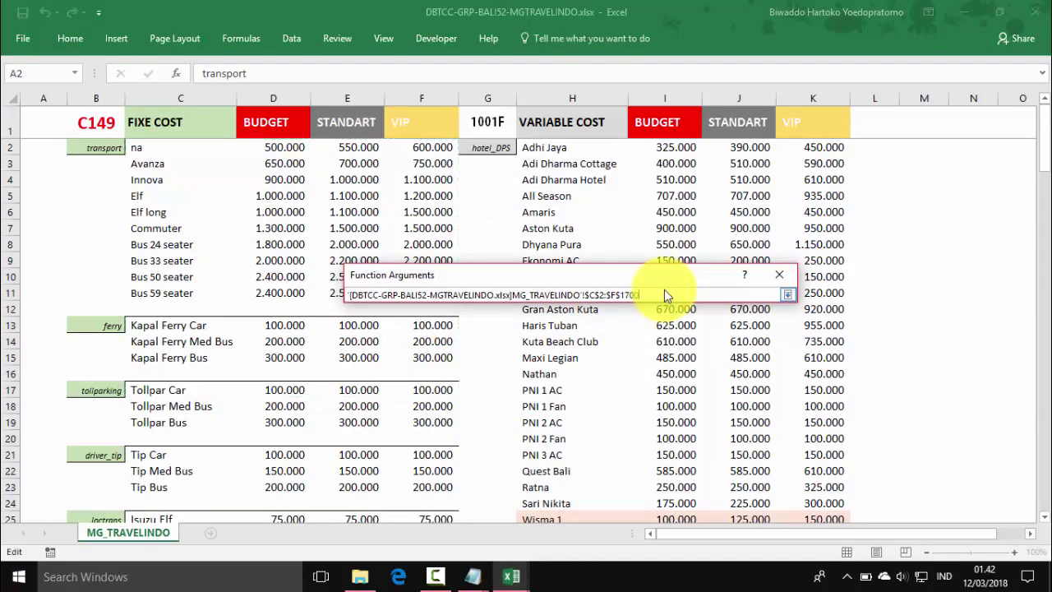
pyautogui.press('Return')
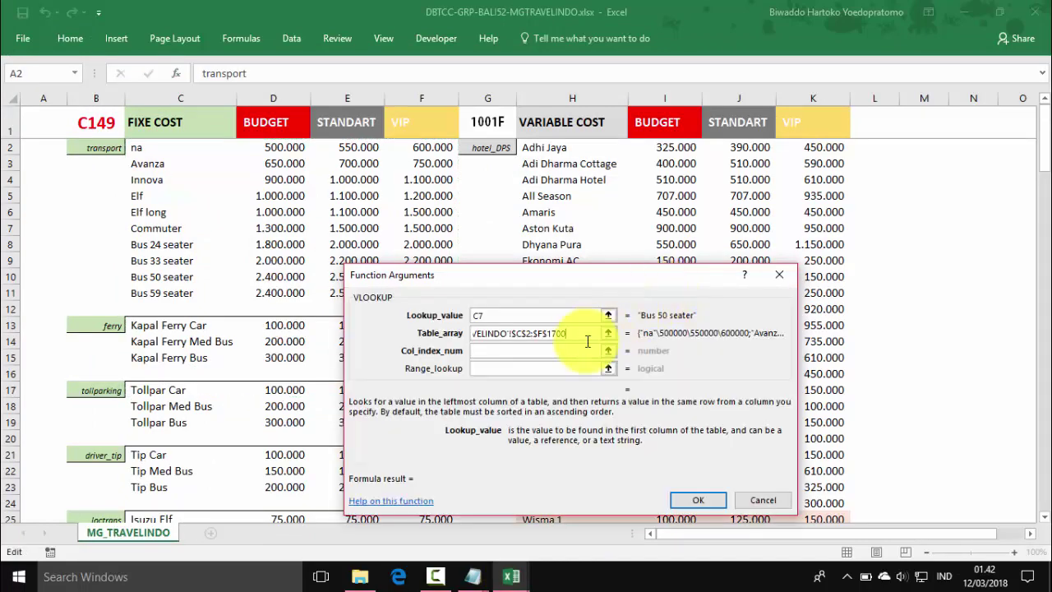
# Step: Set the column index to 2 and the range lookup to 0, and insert the formula in BUDGET cell D7
pyautogui.click(504, 351)
pyautogui.write('2')
pyautogui.click(492, 367)
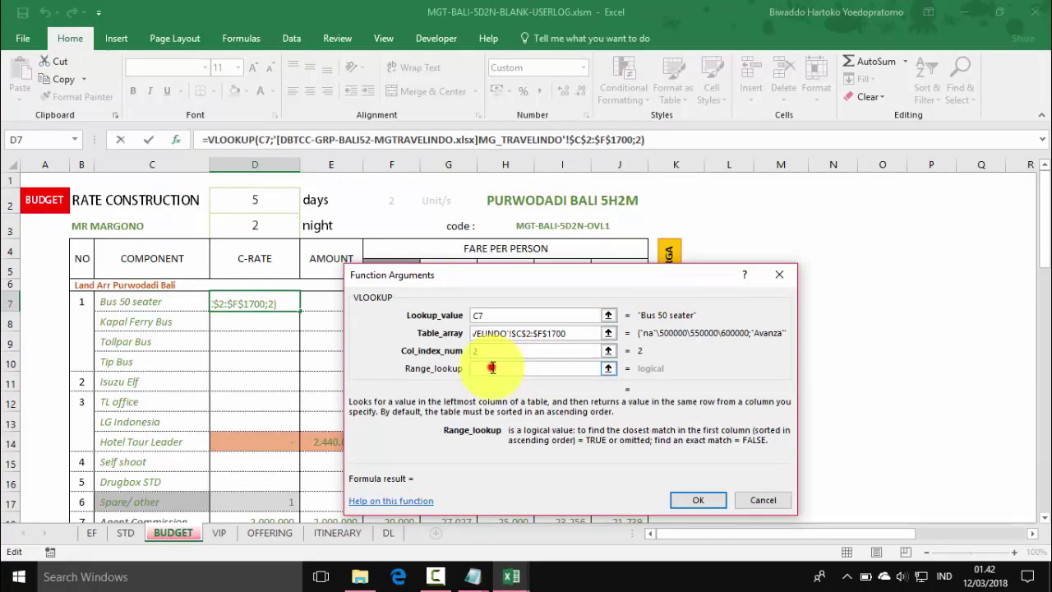
pyautogui.write('0')
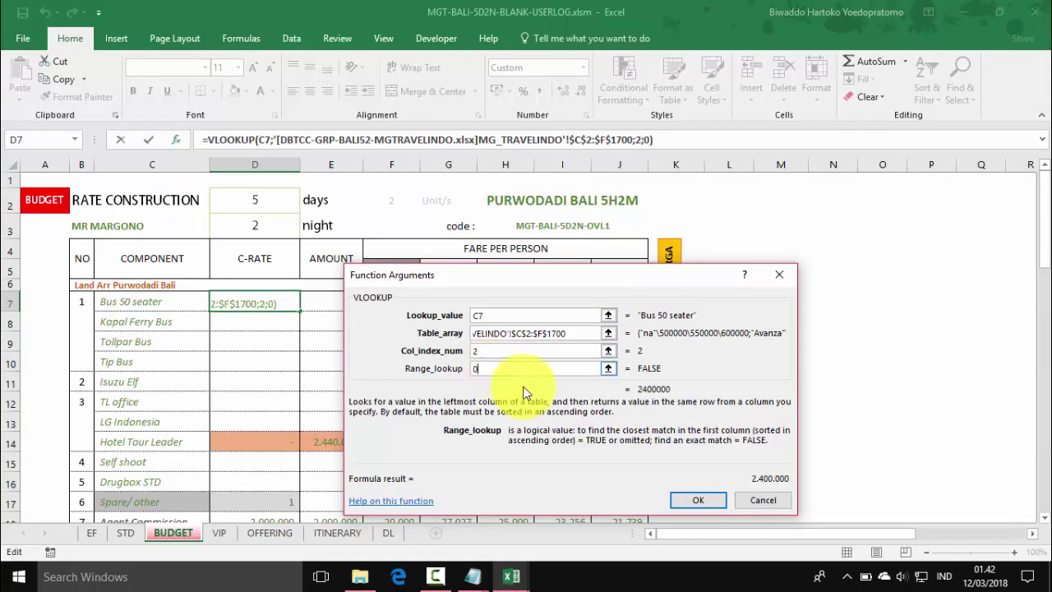
pyautogui.click(698, 499)
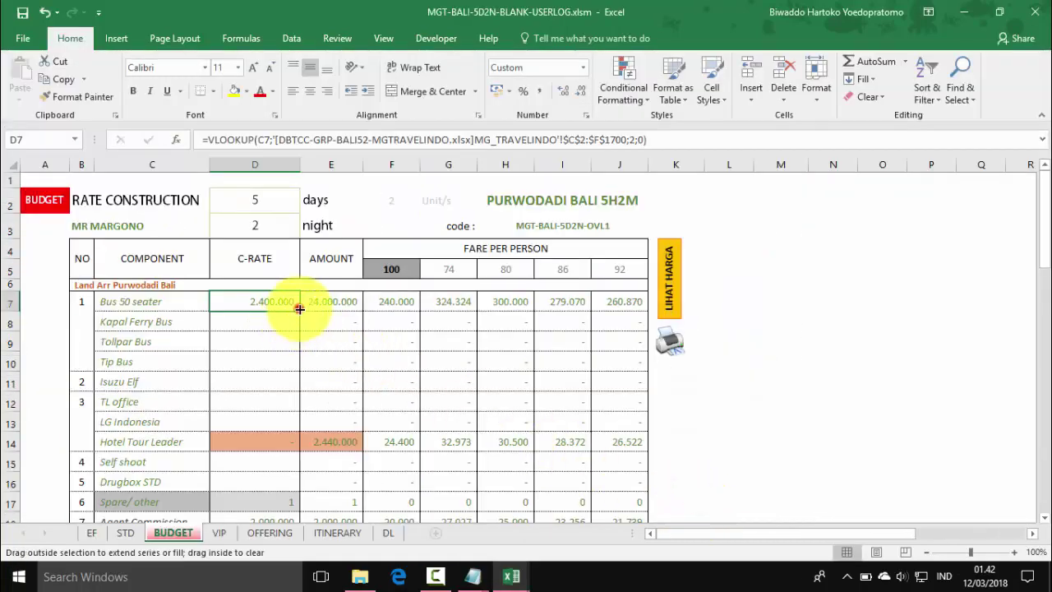
# Step: Fill the D7 formula down to the LG Indonesia rate in D13 and copy D11:D12 to the Self shoot and Drugbox STD rates in D15:D16
pyautogui.moveTo(299, 309); pyautogui.dragTo(281, 415)
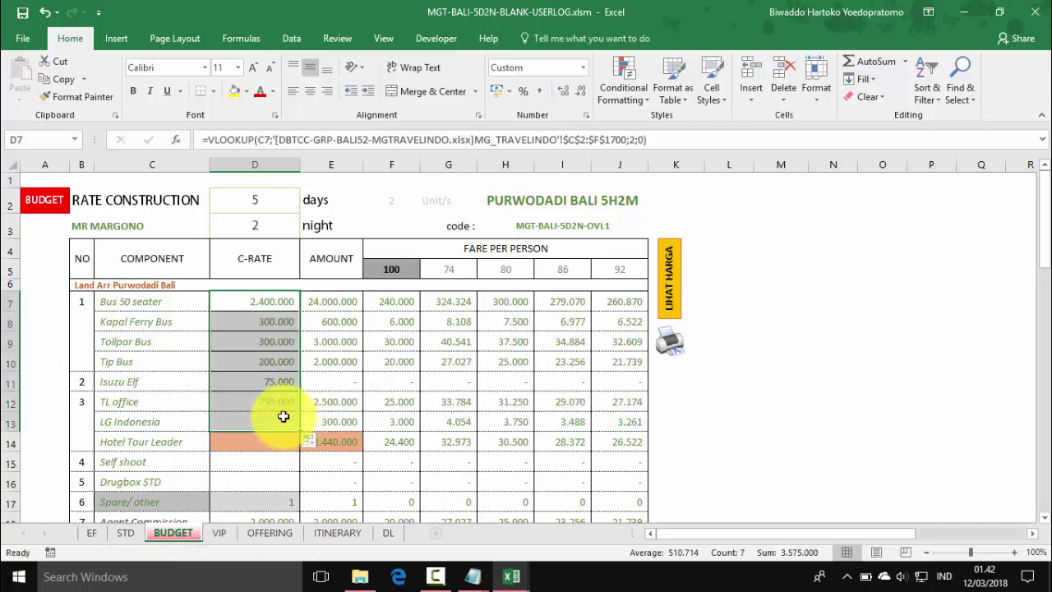
pyautogui.moveTo(266, 381); pyautogui.dragTo(266, 399)
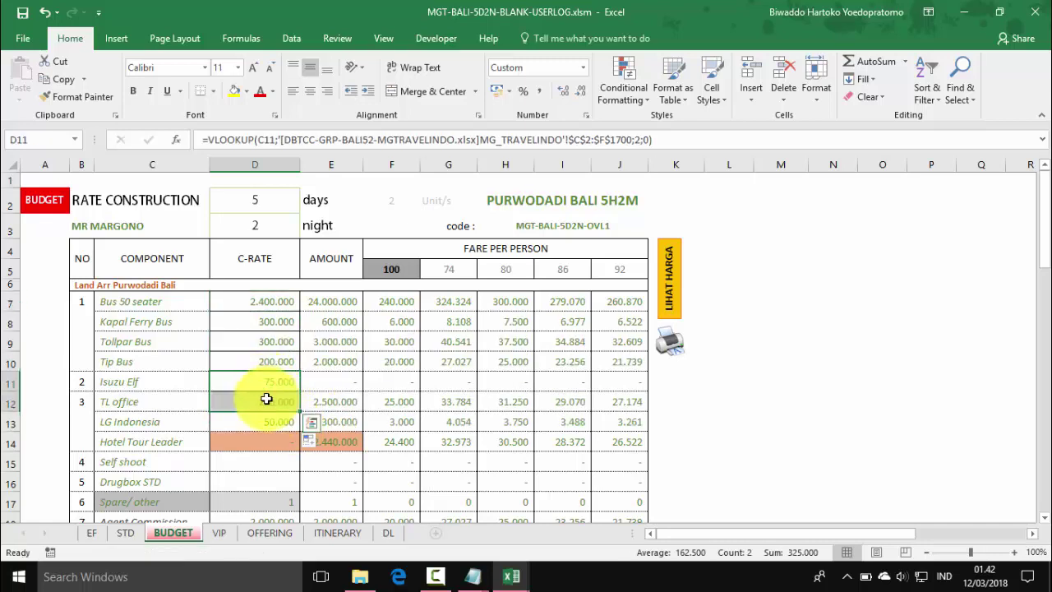
pyautogui.hotkey('ctrl', 'c')
pyautogui.click(268, 464)
pyautogui.press('Return')
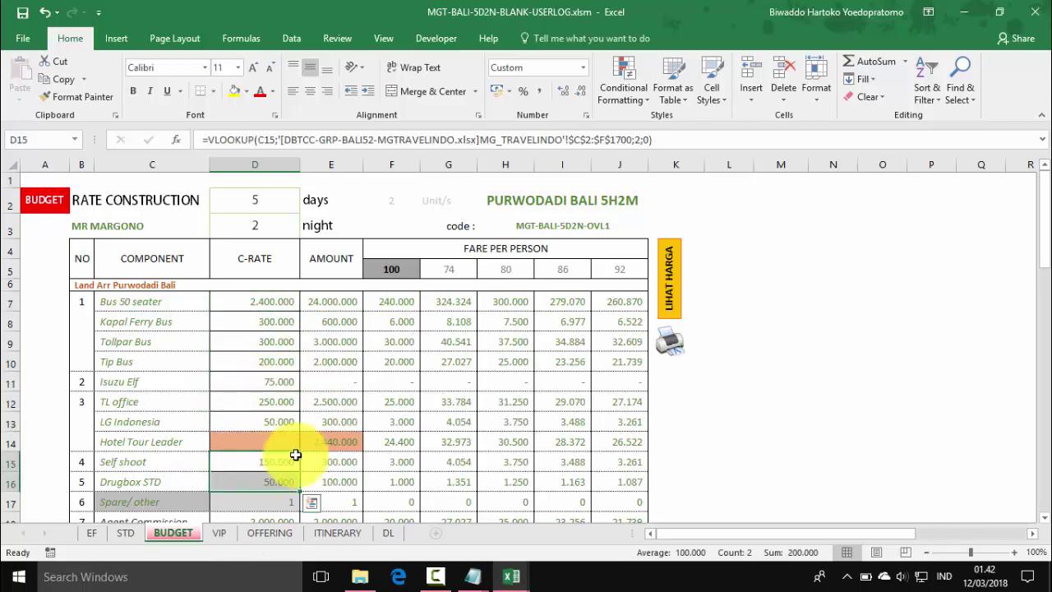
# Step: Start a VLOOKUP function in the Hotel 2 C-RATE cell D23 with C23 as the lookup value
pyautogui.scroll(-3, 271, 450)
pyautogui.click(260, 446)
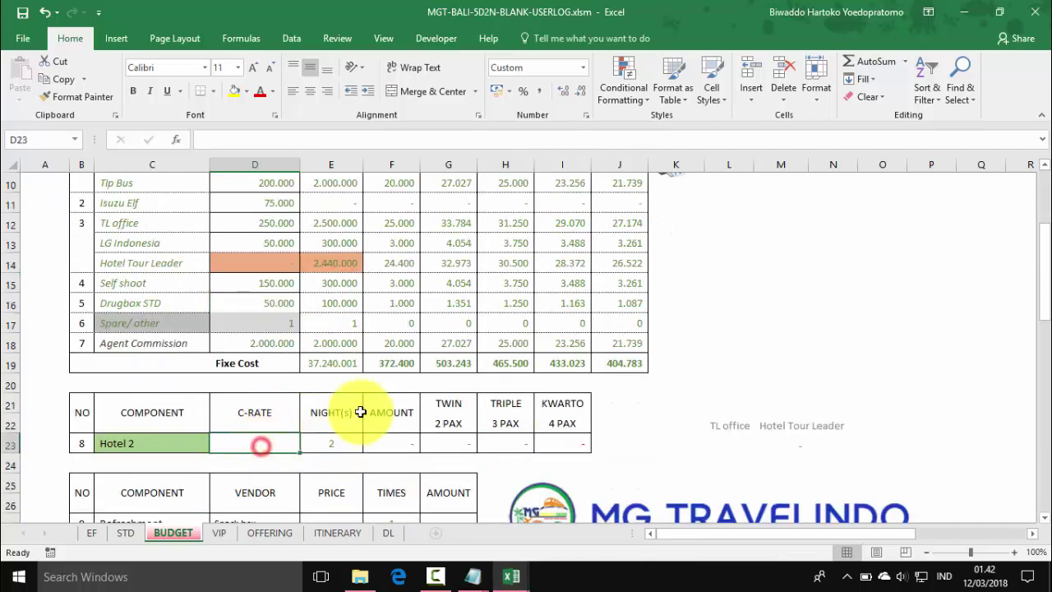
pyautogui.click(906, 61)
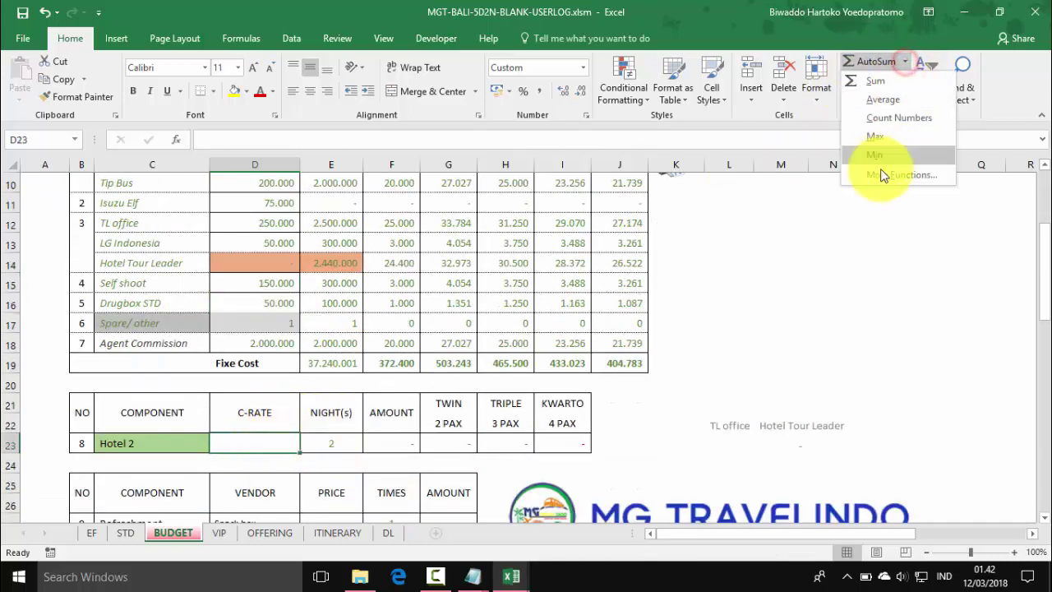
pyautogui.click(880, 169)
pyautogui.doubleClick(441, 364)
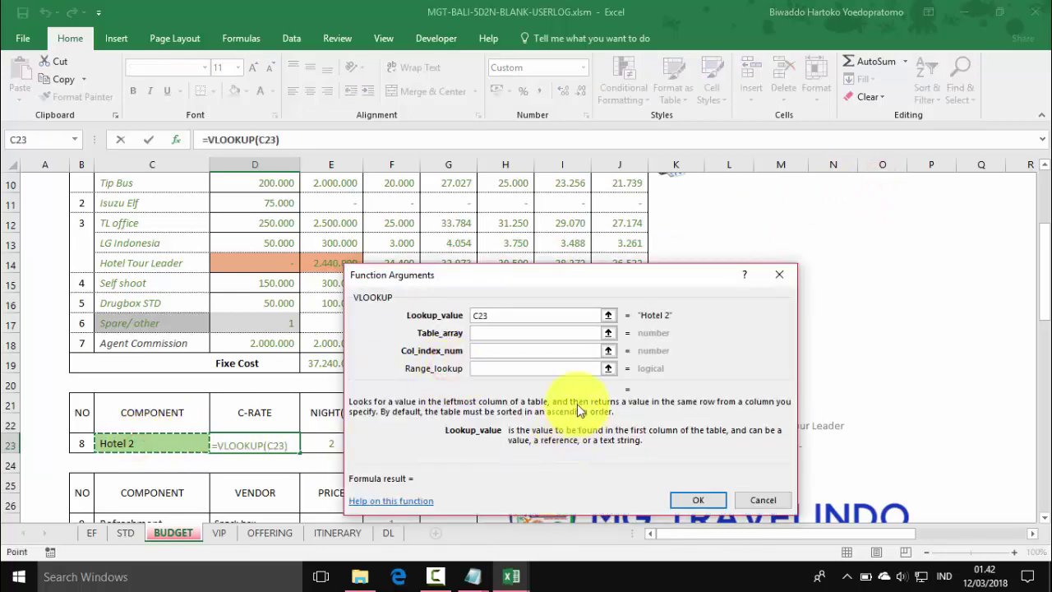
# Step: Set the hotel formula's table array to $H$2:$K$1600 on the MG_TRAVELINDO sheet of DBTCC-GRP-BALI52-MGTRAVELINDO.xlsx
pyautogui.click(497, 333)
pyautogui.click(608, 337)
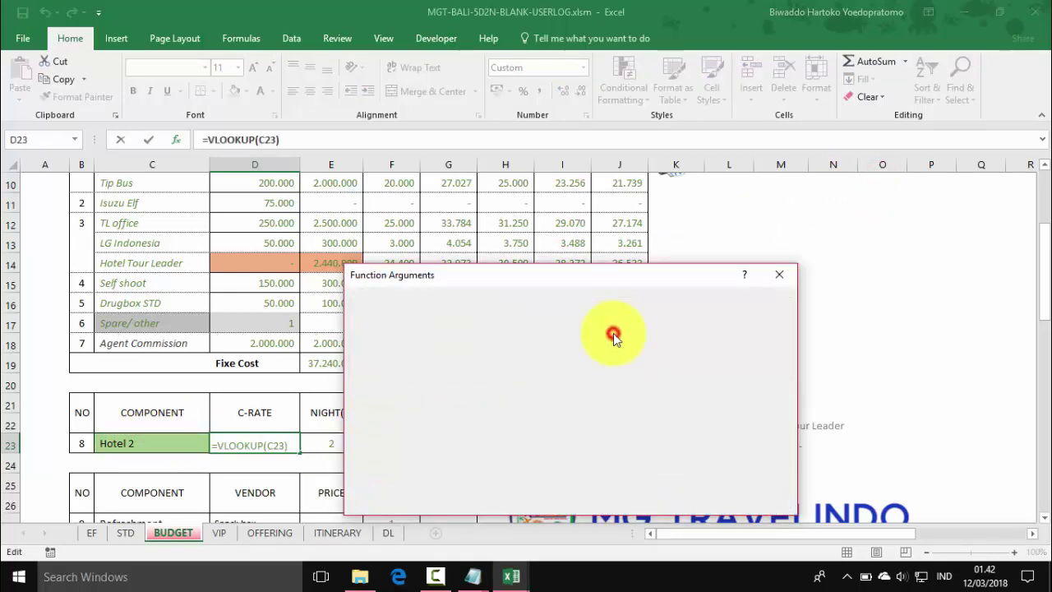
pyautogui.moveTo(518, 578)
pyautogui.click(593, 505)
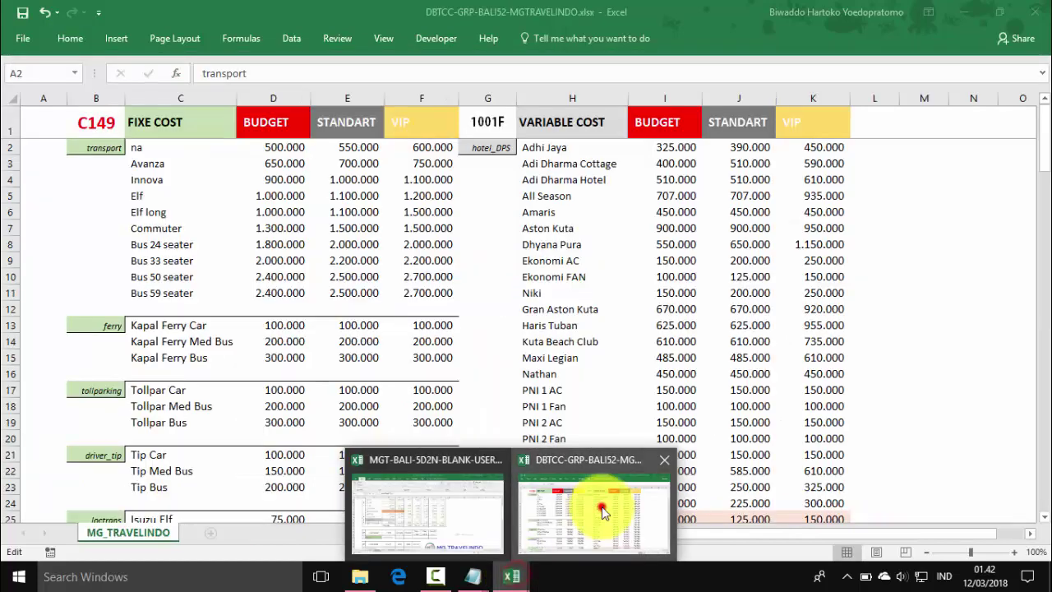
pyautogui.moveTo(539, 148); pyautogui.dragTo(799, 368)
pyautogui.write('00')
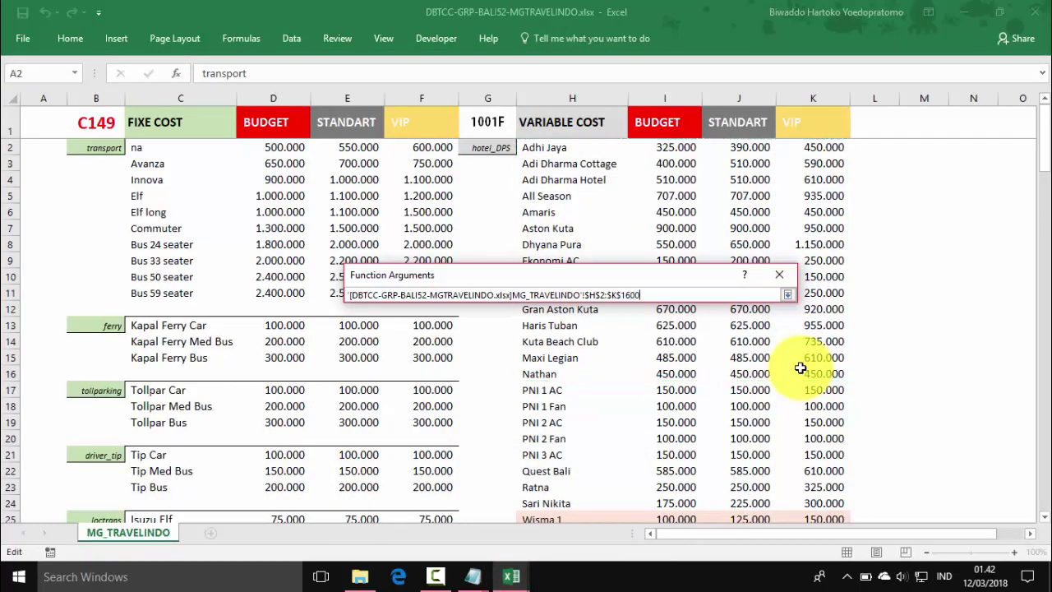
pyautogui.press('Return')
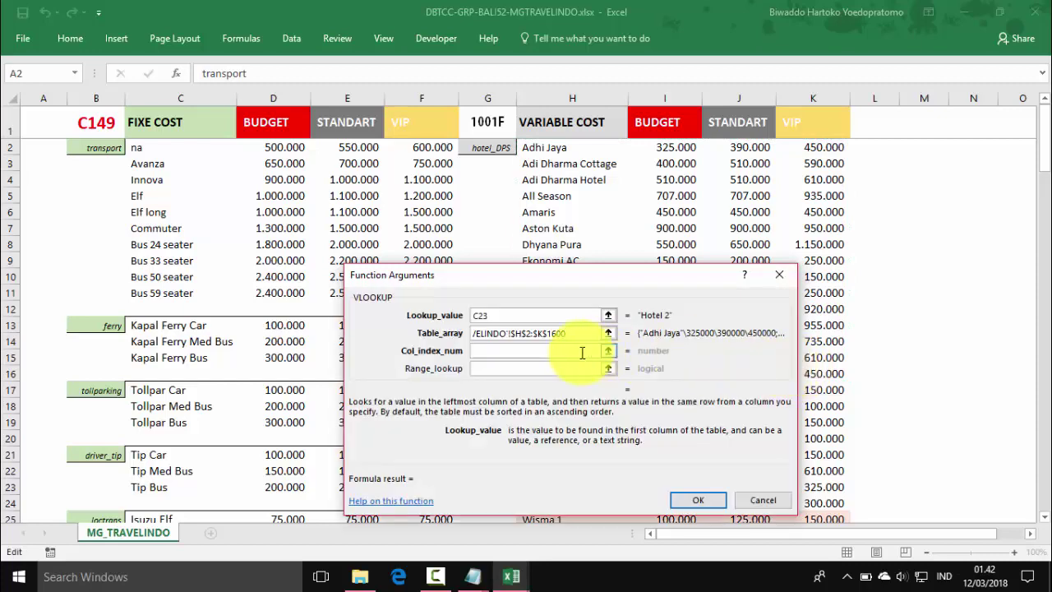
# Step: Set the column index to 2 and the range lookup to 0, and insert the formula in the Hotel 2 rate cell D23
pyautogui.click(531, 353)
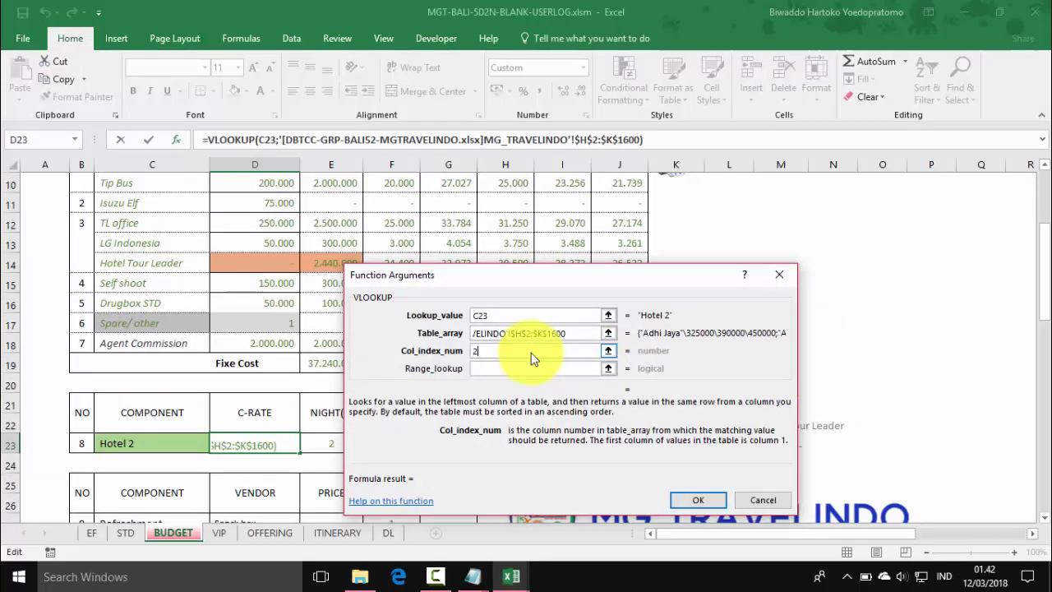
pyautogui.click(493, 368)
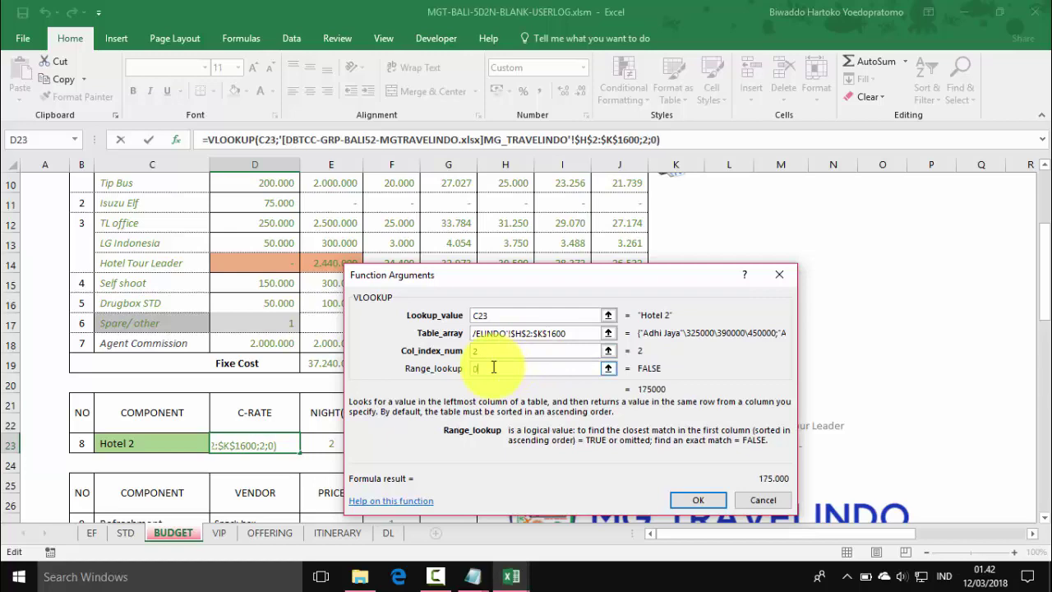
pyautogui.click(696, 499)
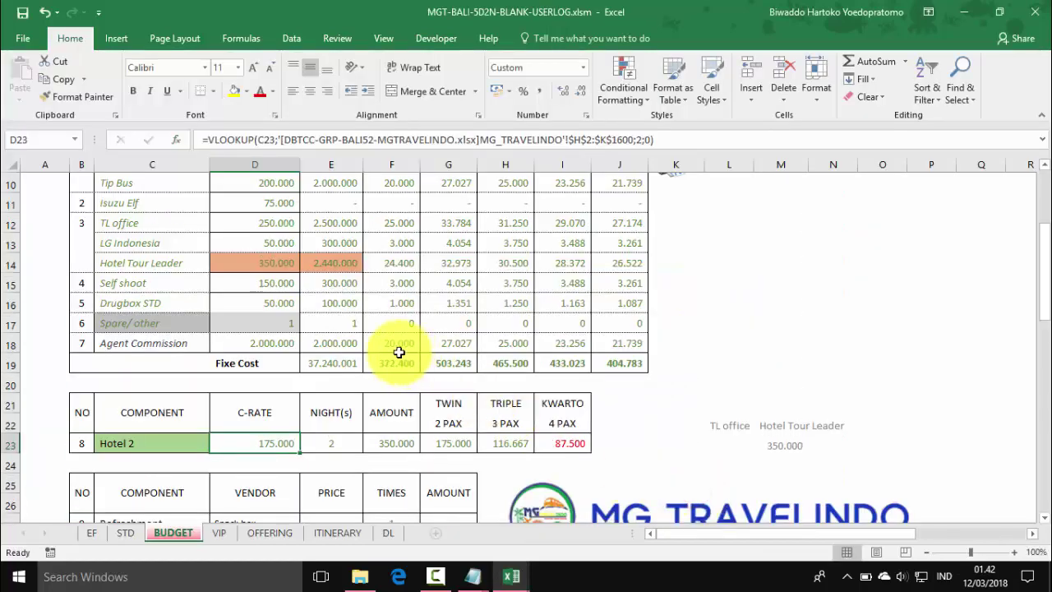
# Step: Copy the D23 formula to the Refreshment price in E27 and fill it down to the D5 Breakfast price in E42
pyautogui.scroll(-3, 370, 350)
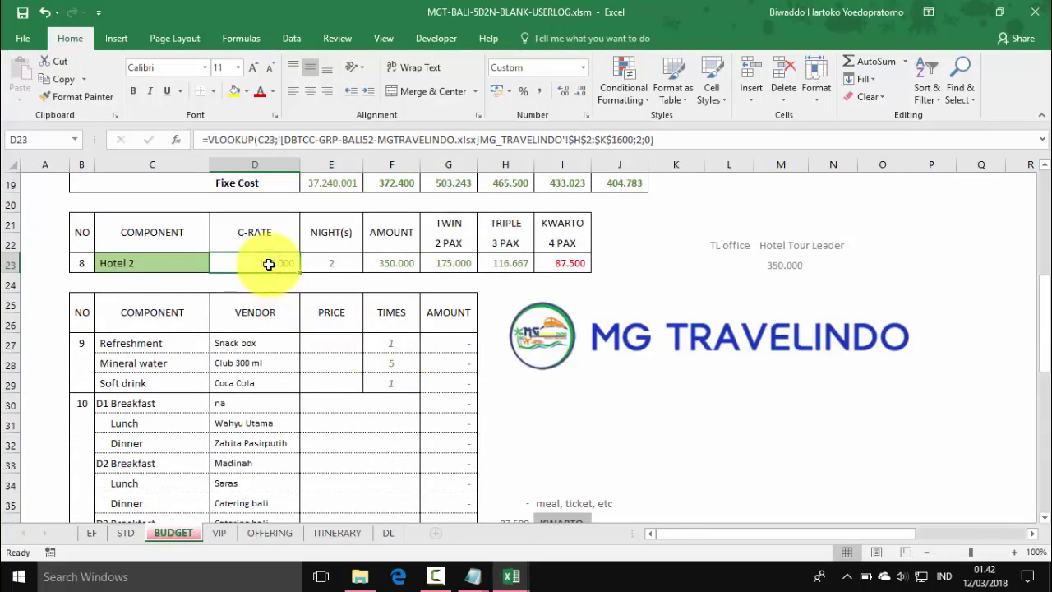
pyautogui.hotkey('ctrl', 'c')
pyautogui.click(337, 346)
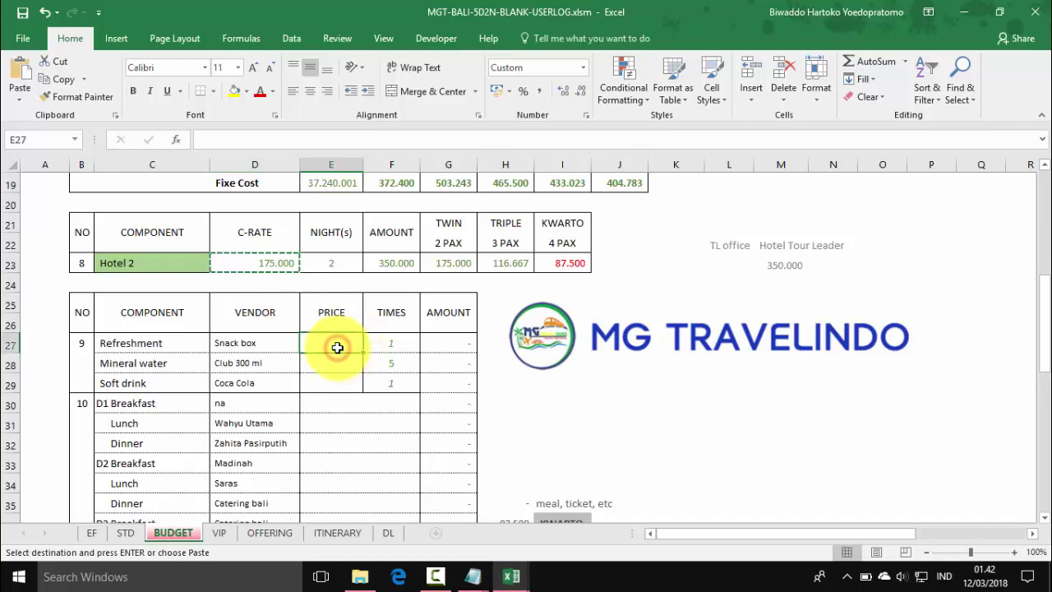
pyautogui.press('Return')
pyautogui.scroll(-4, 370, 355)
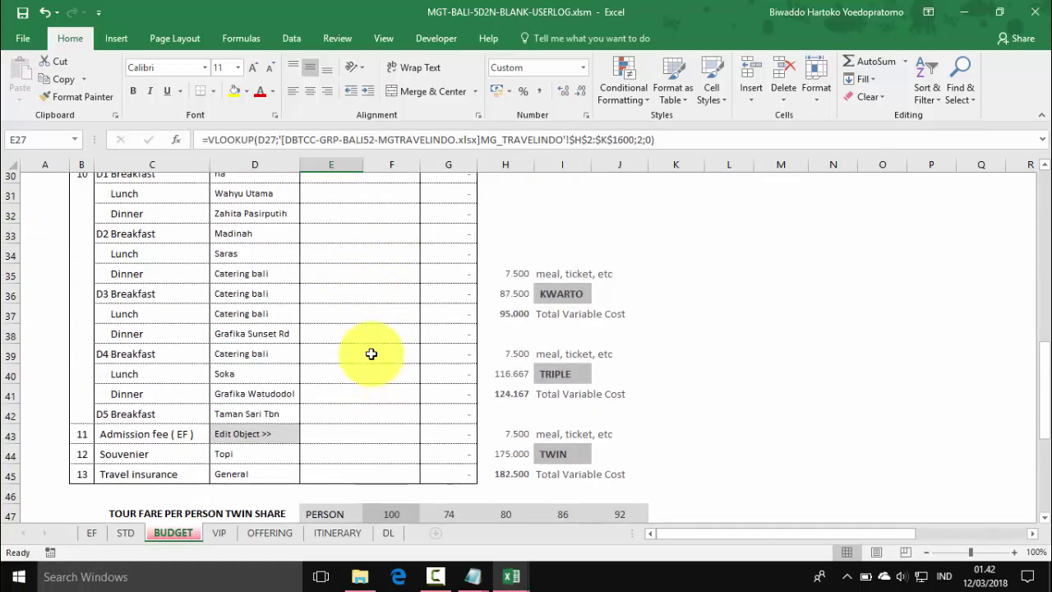
pyautogui.scroll(2, 371, 353)
pyautogui.moveTo(362, 242); pyautogui.dragTo(351, 434)
# Step: On the BUDGET sheet, copy the price formulas from E38:E39 to the Souvenier and Travel insurance prices in E44:E45
pyautogui.moveTo(338, 343); pyautogui.dragTo(338, 360)
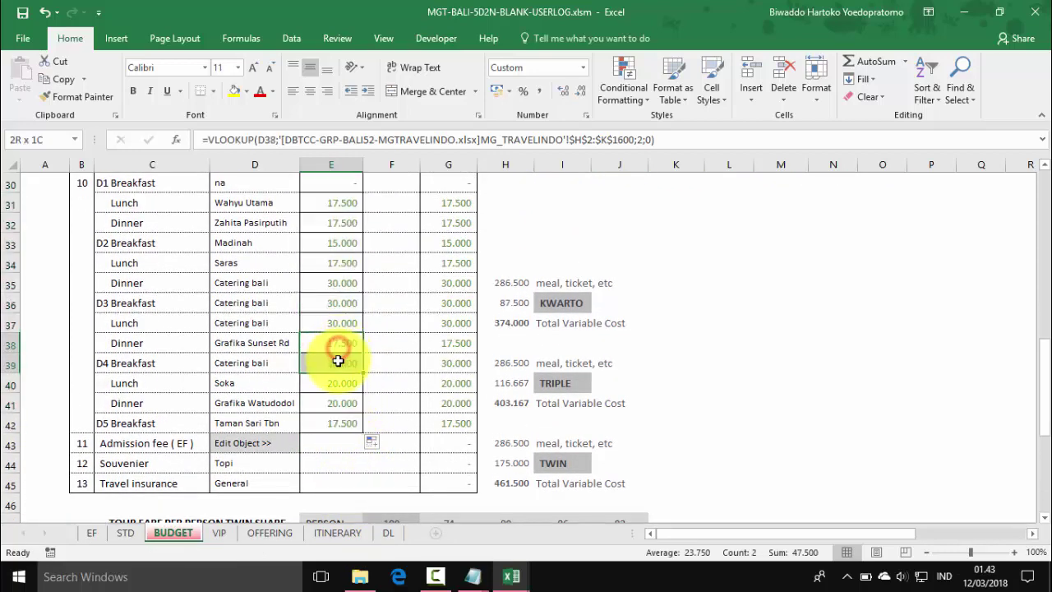
pyautogui.hotkey('ctrl', 'c')
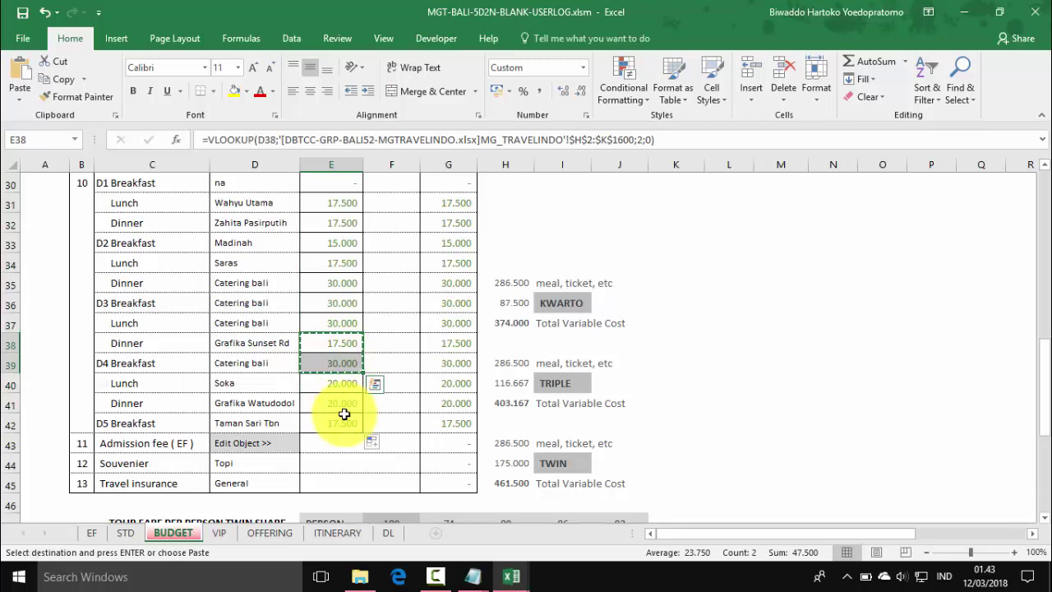
pyautogui.click(337, 461)
pyautogui.press('Return')
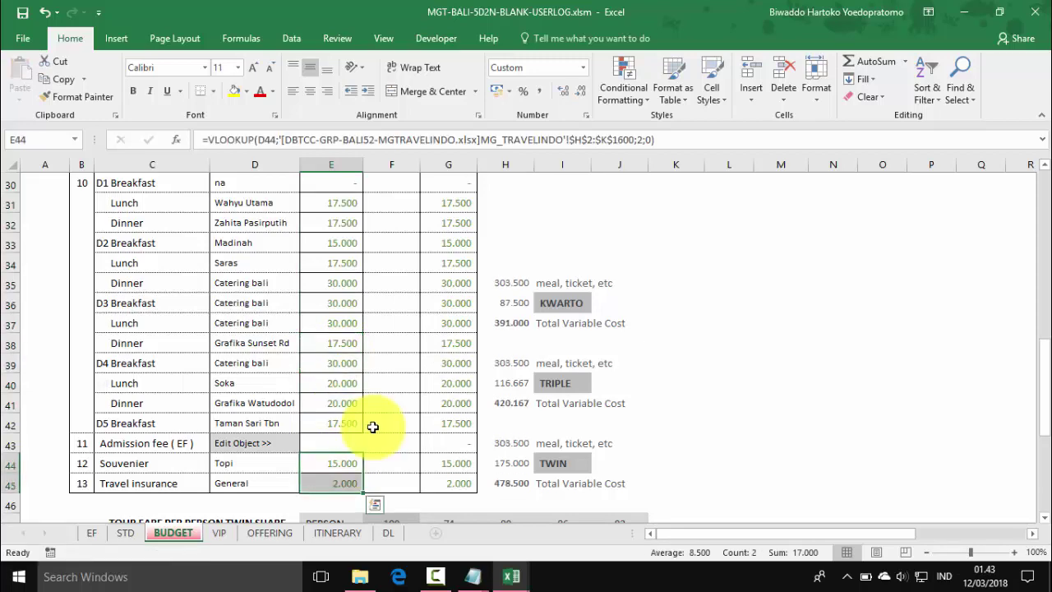
pyautogui.scroll(7, 366, 424)
pyautogui.scroll(3, 366, 425)
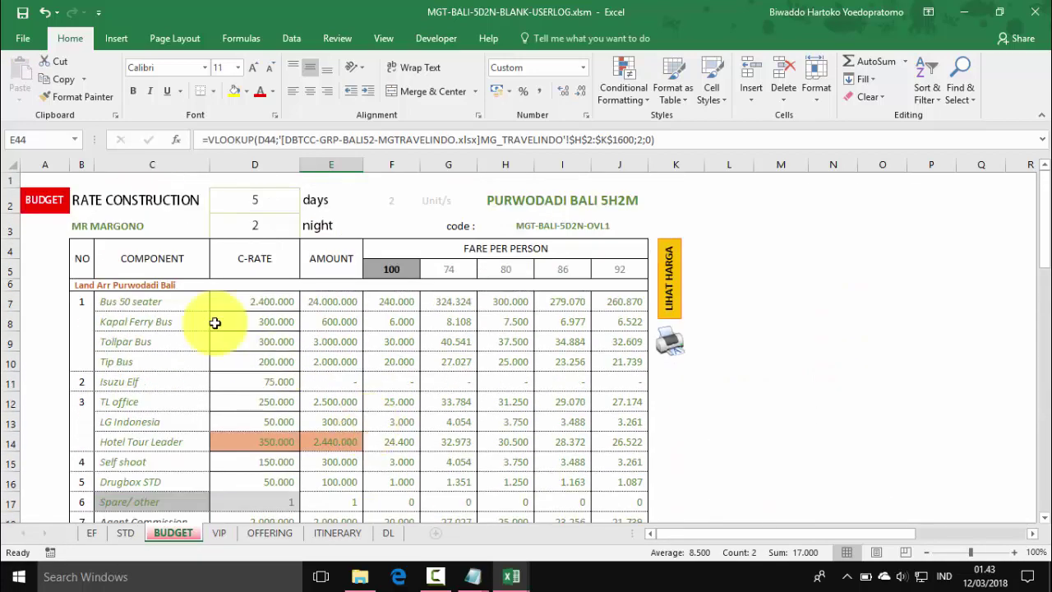
pyautogui.click(35, 199)
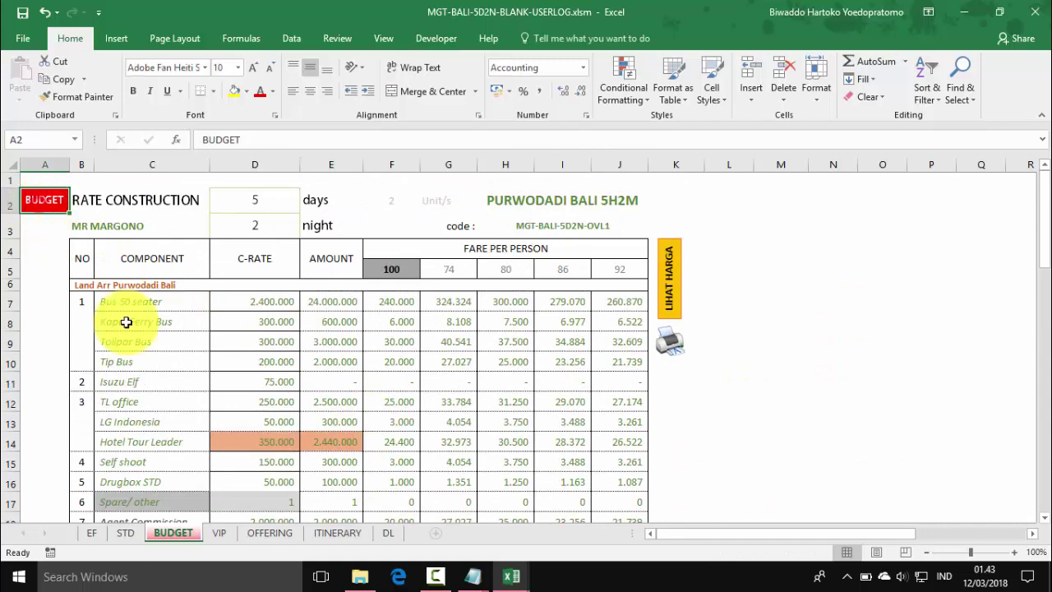
# Step: On the VIP sheet, start a VLOOKUP function in the Bus 50 seater C-RATE cell D7 with C7 as the lookup value
pyautogui.click(221, 533)
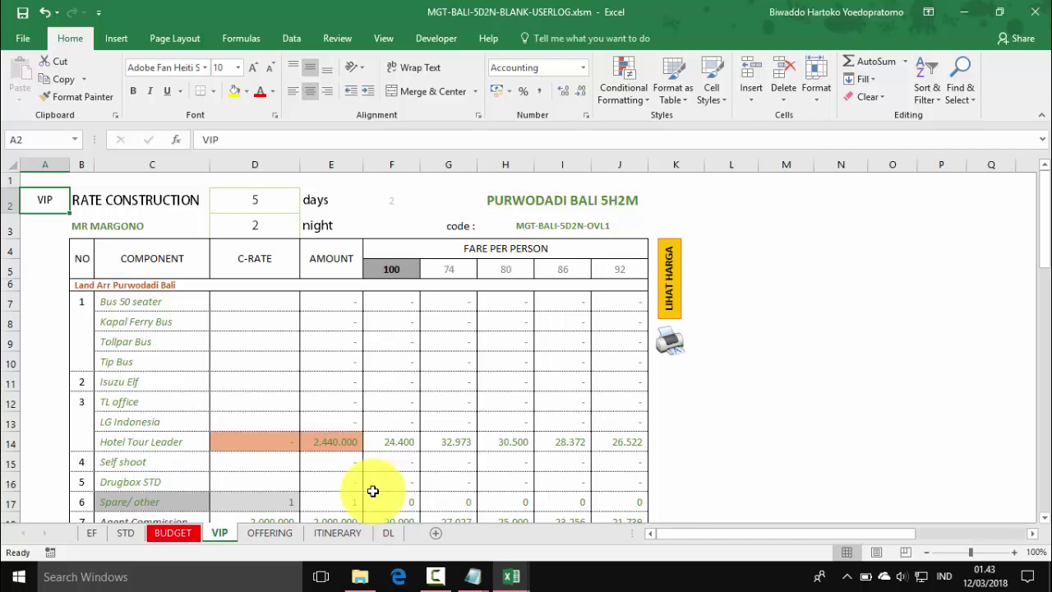
pyautogui.click(261, 301)
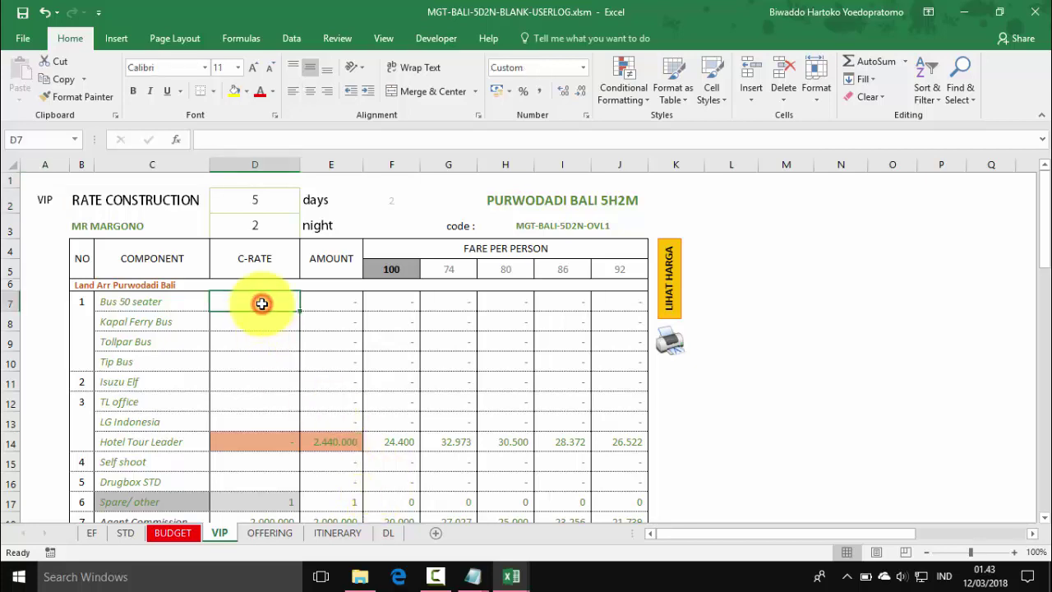
pyautogui.click(904, 63)
pyautogui.click(893, 176)
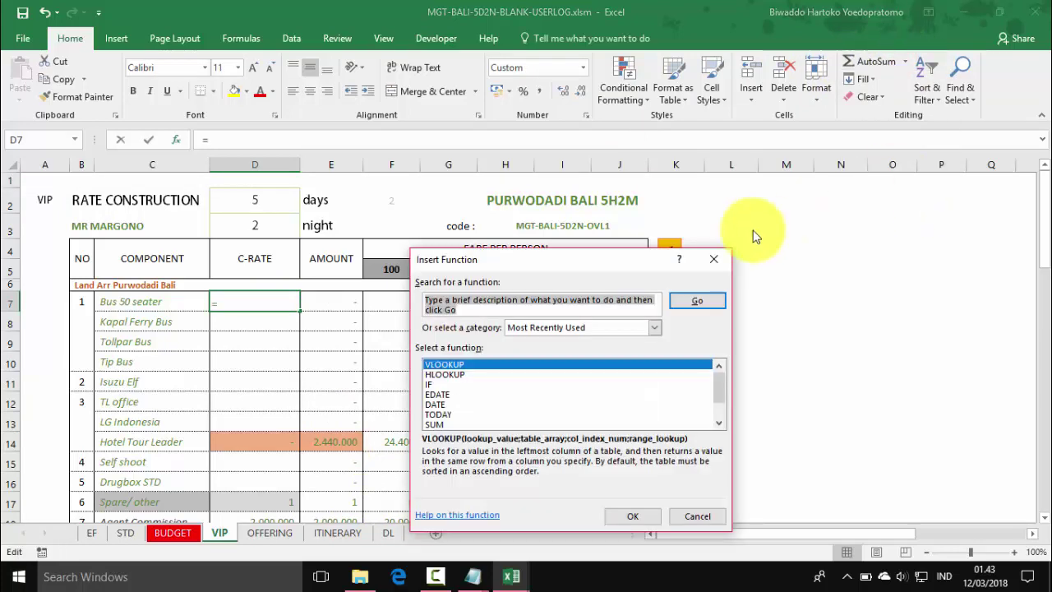
pyautogui.doubleClick(447, 367)
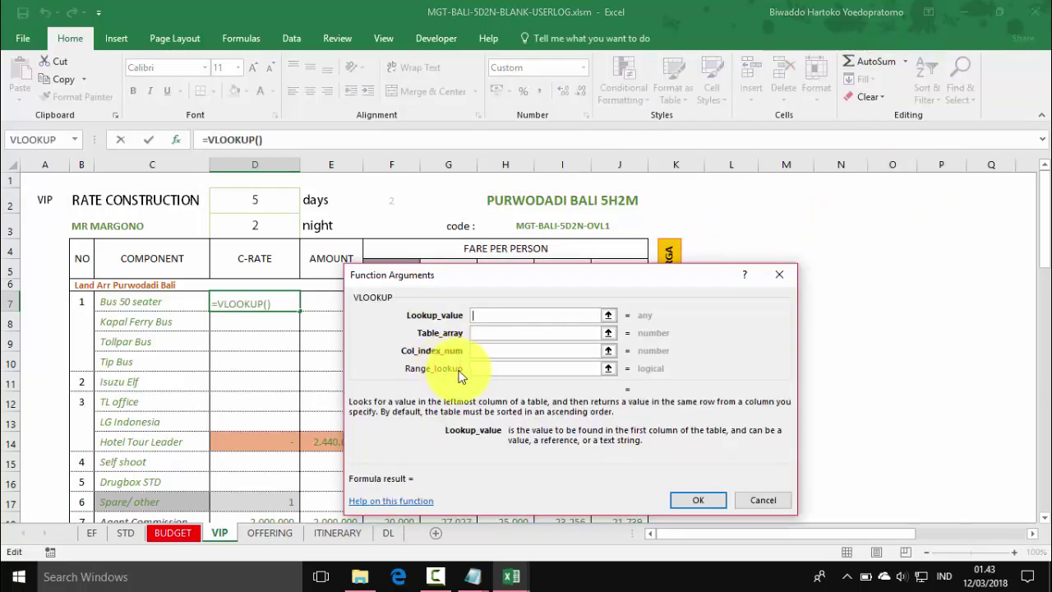
pyautogui.click(122, 305)
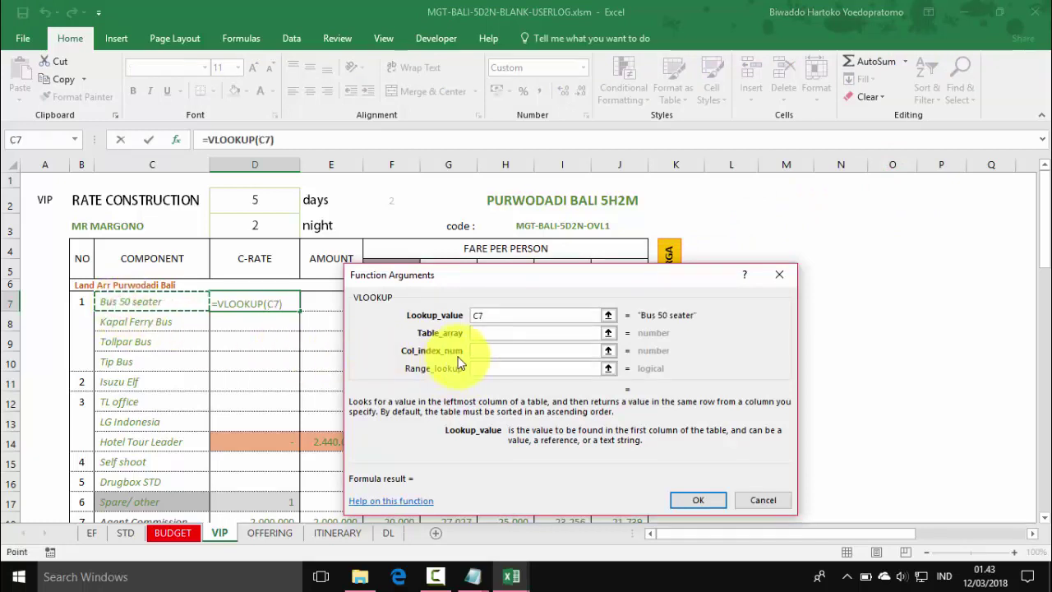
# Step: Set the VIP formula's table array to $C$2:$F$2000 on the MG_TRAVELINDO sheet of DBTCC-GRP-BALI52-MGTRAVELINDO.xlsx
pyautogui.click(492, 334)
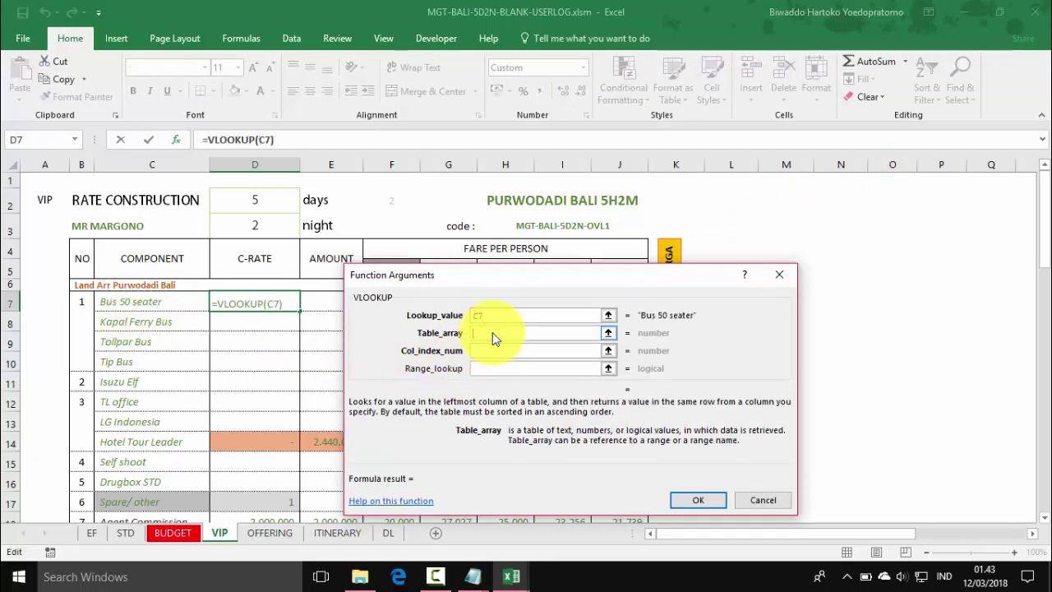
pyautogui.click(608, 332)
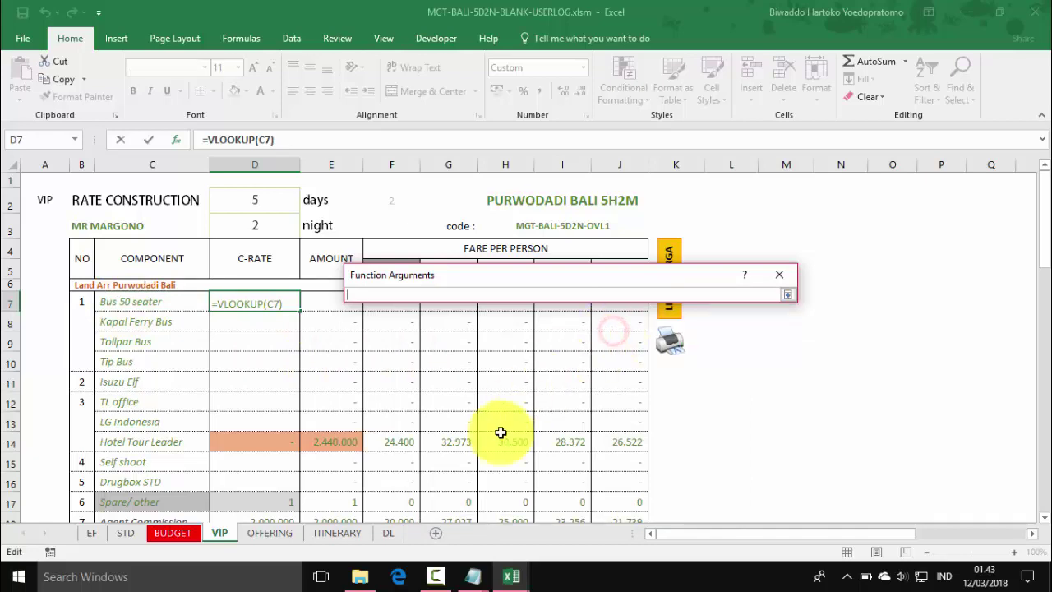
pyautogui.click(511, 576)
pyautogui.click(441, 514)
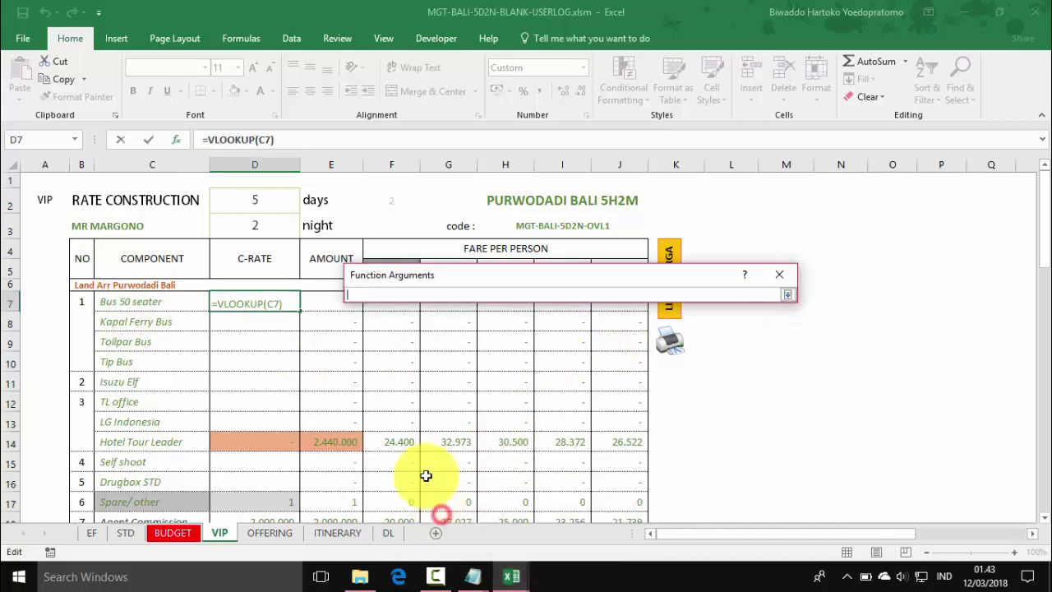
pyautogui.click(511, 576)
pyautogui.click(534, 493)
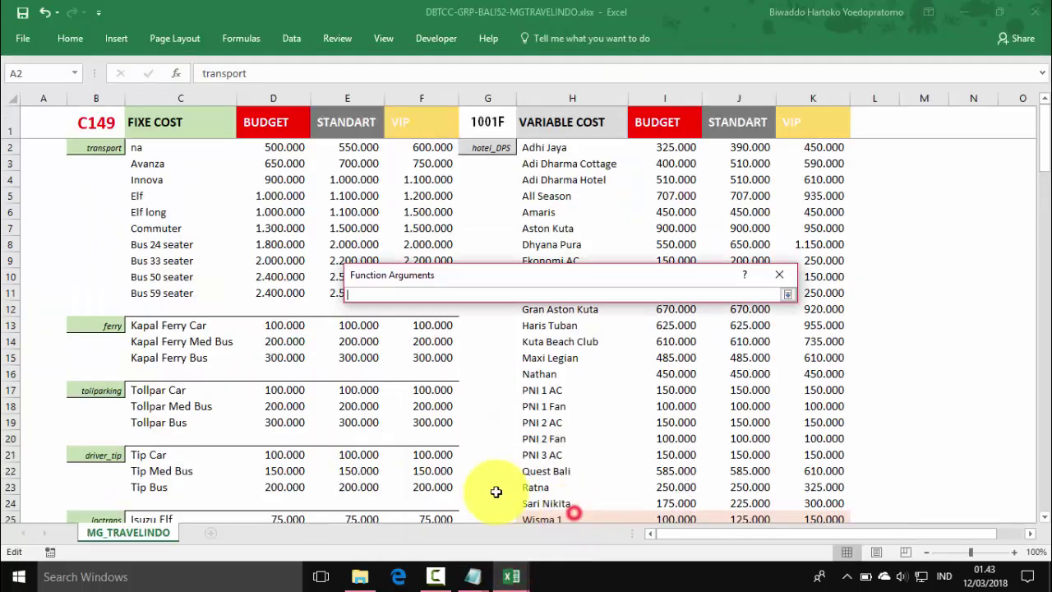
pyautogui.moveTo(144, 150); pyautogui.dragTo(412, 435)
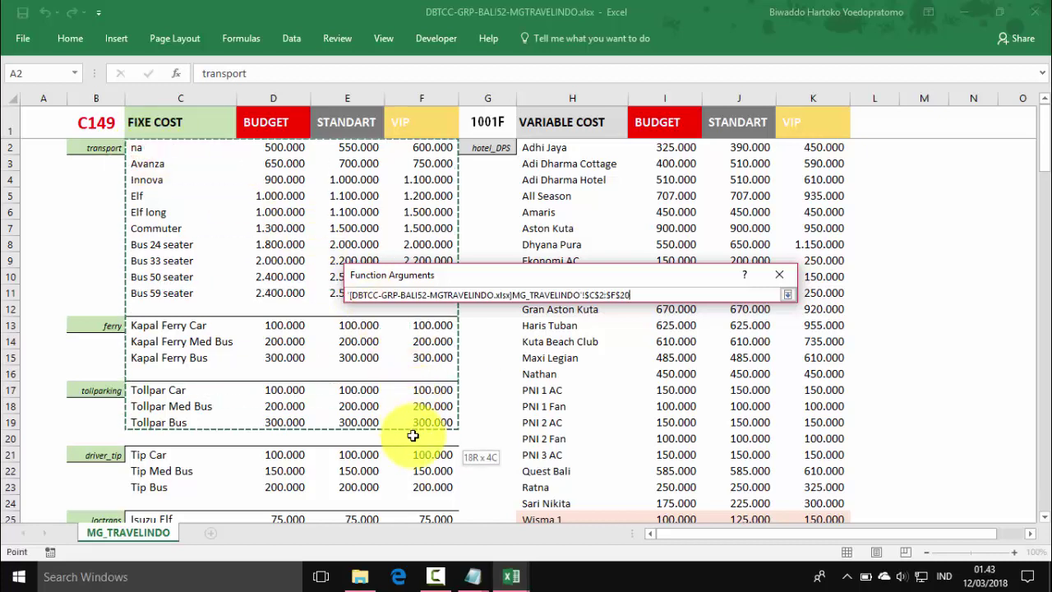
pyautogui.write('00')
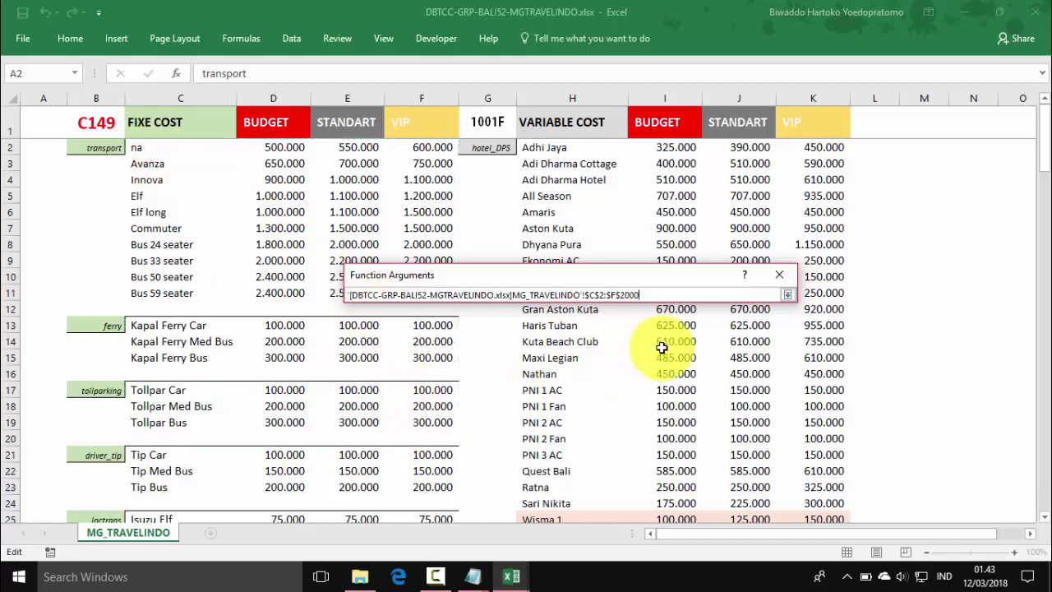
pyautogui.press('Return')
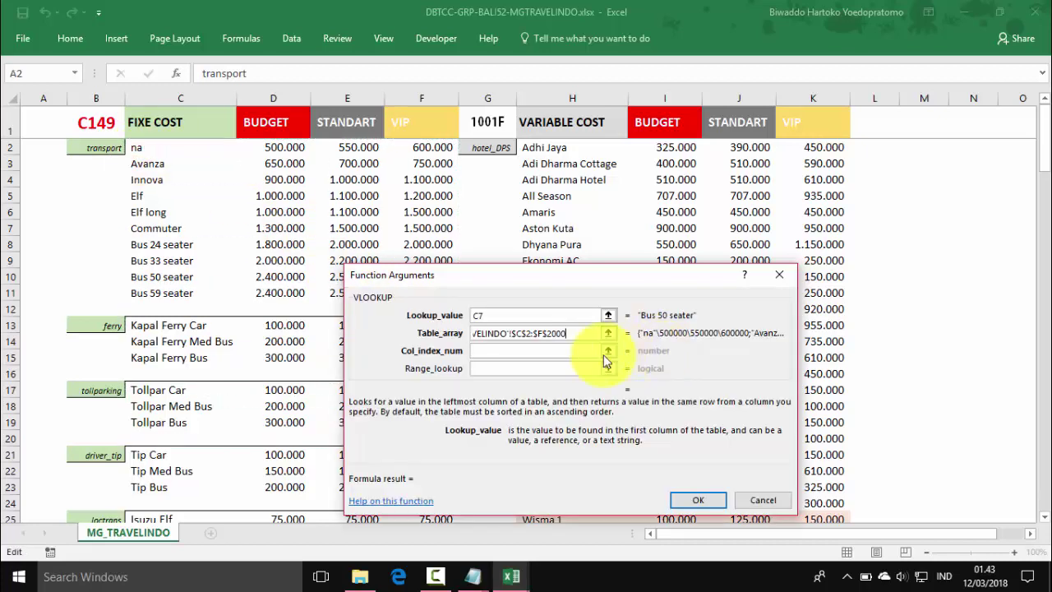
# Step: Complete the D7 VLOOKUP with column index 4 and range lookup 0, and fill it down to the LG Indonesia rate in D13
pyautogui.click(496, 351)
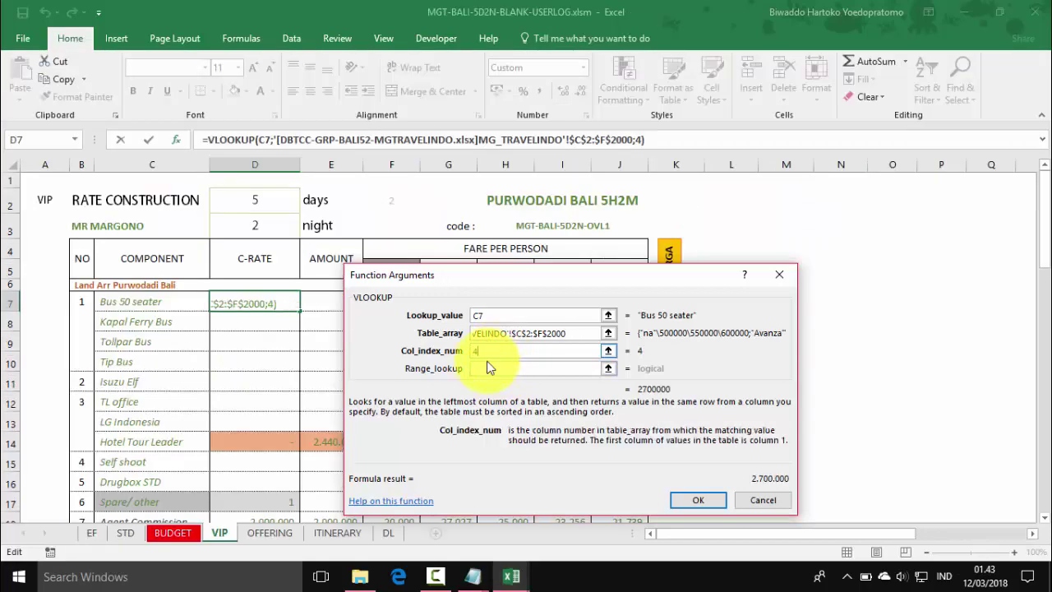
pyautogui.click(477, 369)
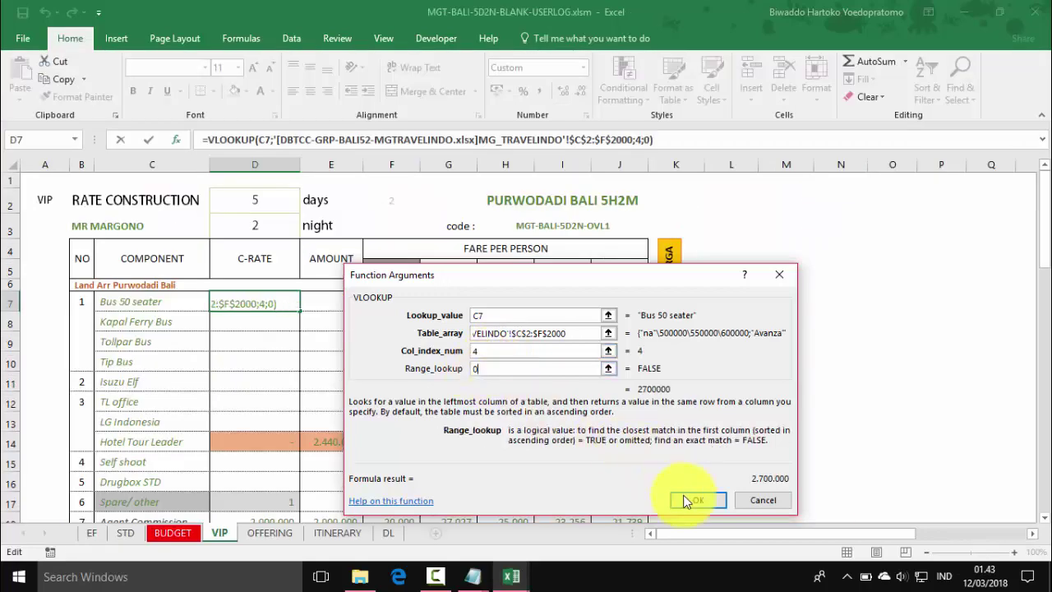
pyautogui.click(694, 499)
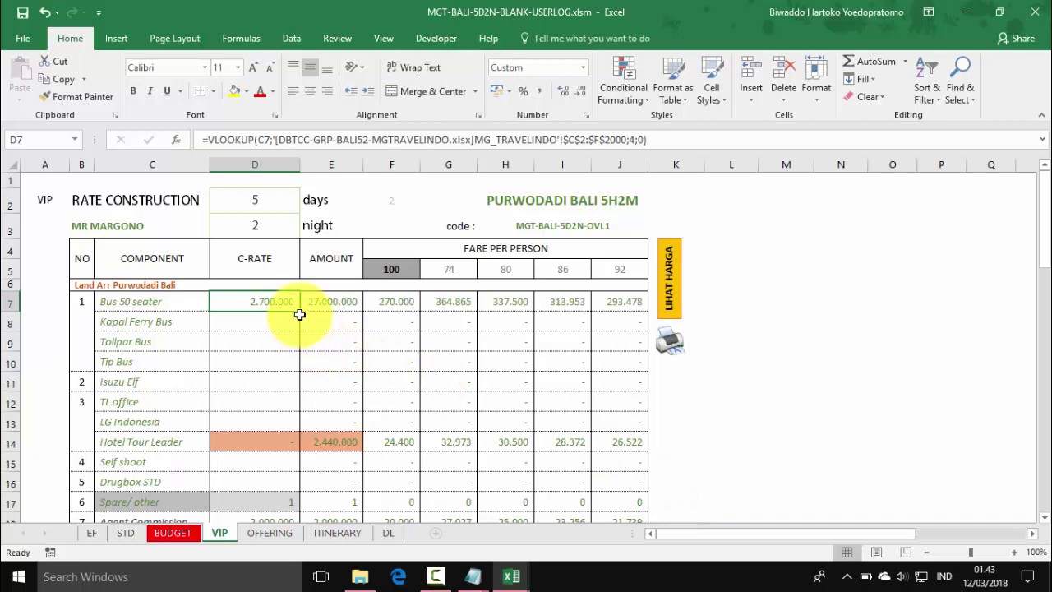
pyautogui.moveTo(300, 312); pyautogui.dragTo(282, 425)
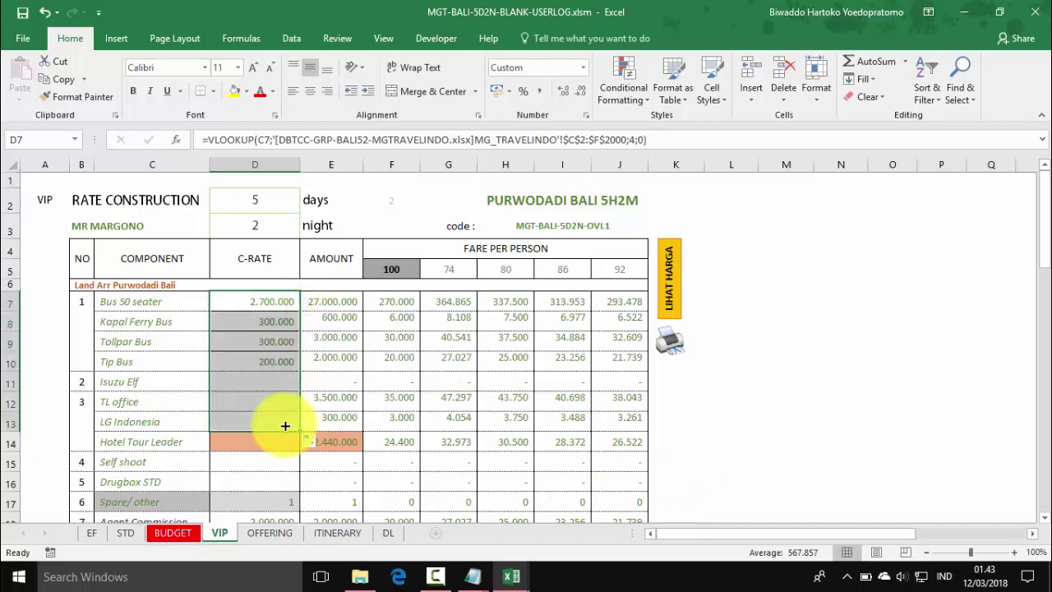
# Step: Copy the VIP rate formulas from D10:D11 to the Self shoot and Drugbox STD rates in D15:D16
pyautogui.moveTo(266, 359); pyautogui.dragTo(266, 375)
pyautogui.hotkey('ctrl', 'c')
pyautogui.click(261, 462)
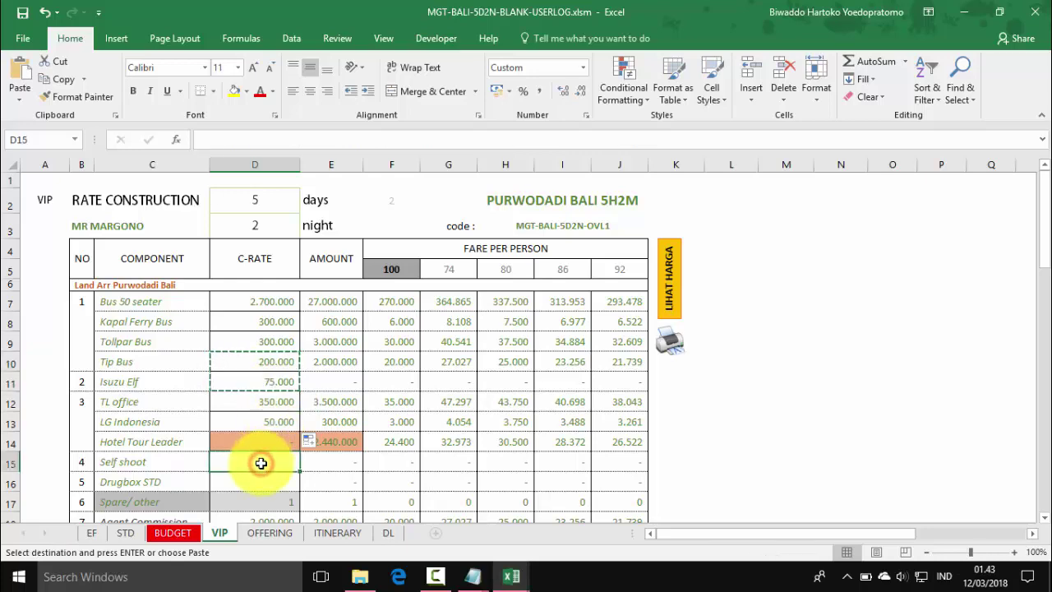
pyautogui.press('Return')
# Step: Start a VLOOKUP function in the Gran Aston Kuta C-RATE cell D23 with C23 as the lookup value
pyautogui.scroll(-4, 263, 452)
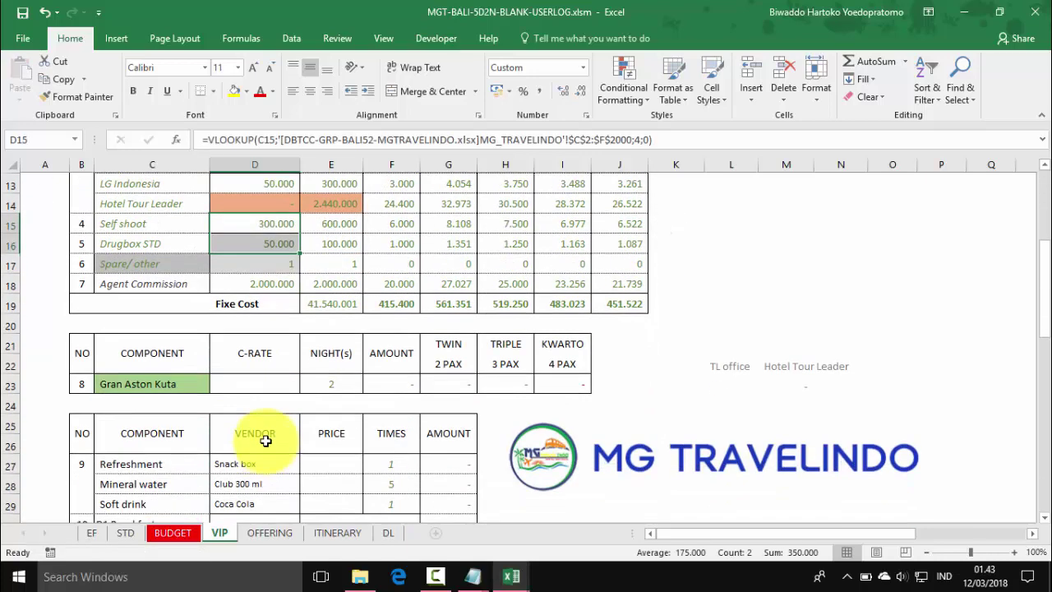
pyautogui.click(256, 383)
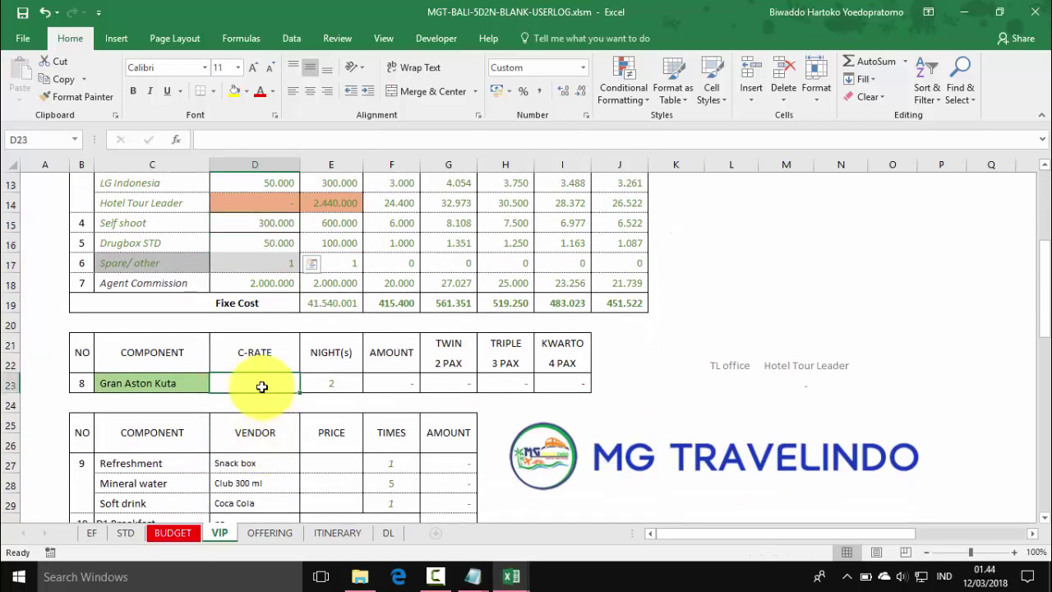
pyautogui.click(906, 61)
pyautogui.click(899, 174)
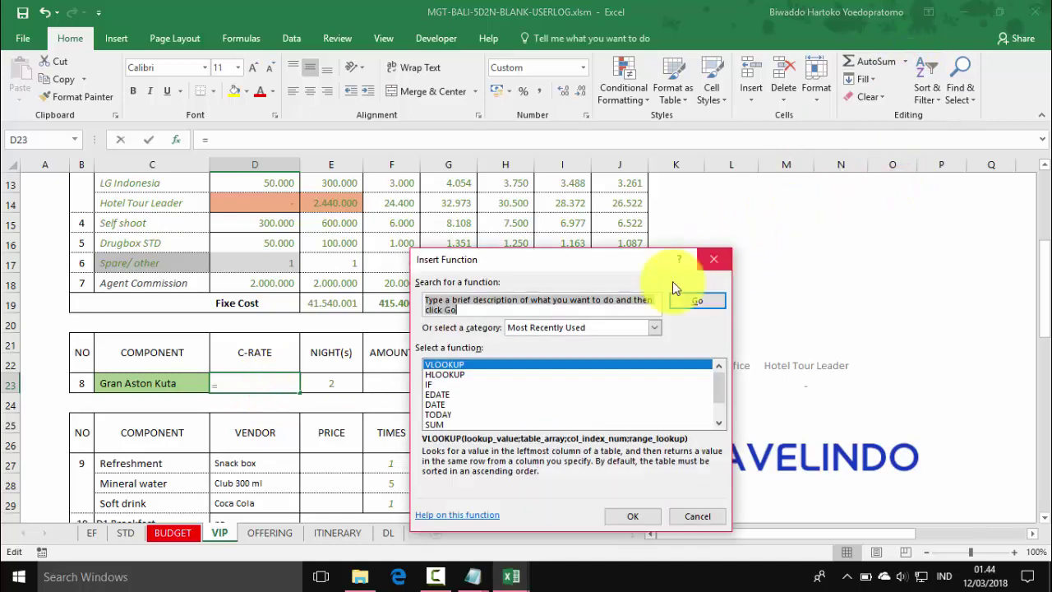
pyautogui.doubleClick(450, 363)
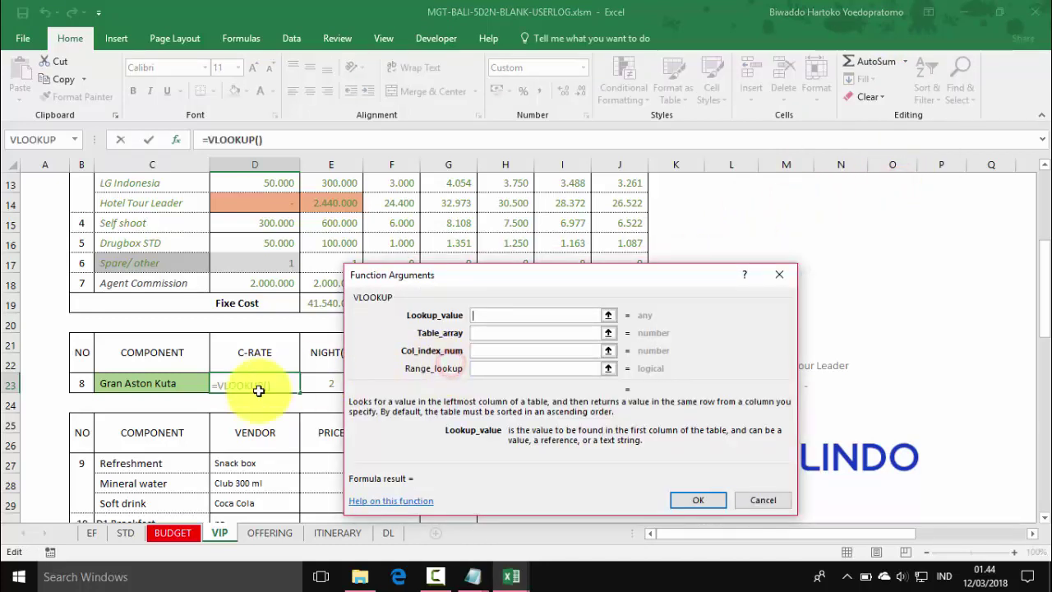
pyautogui.click(165, 383)
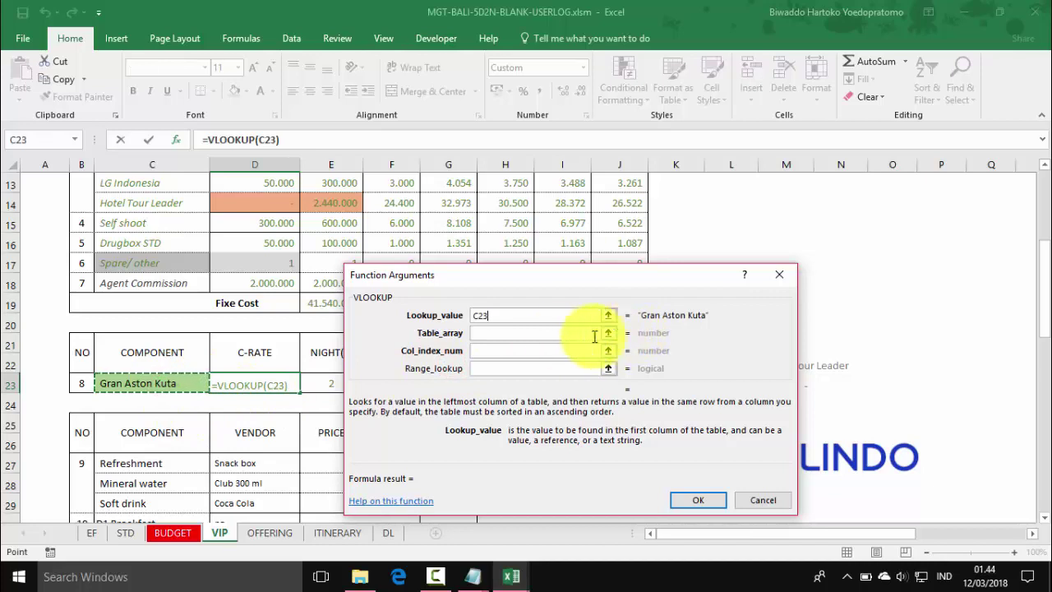
# Step: Set the D23 formula's table array to $H$2:$K$1700 on the MG_TRAVELINDO sheet of DBTCC-GRP-BALI52-MGTRAVELINDO.xlsx
pyautogui.click(557, 333)
pyautogui.click(609, 336)
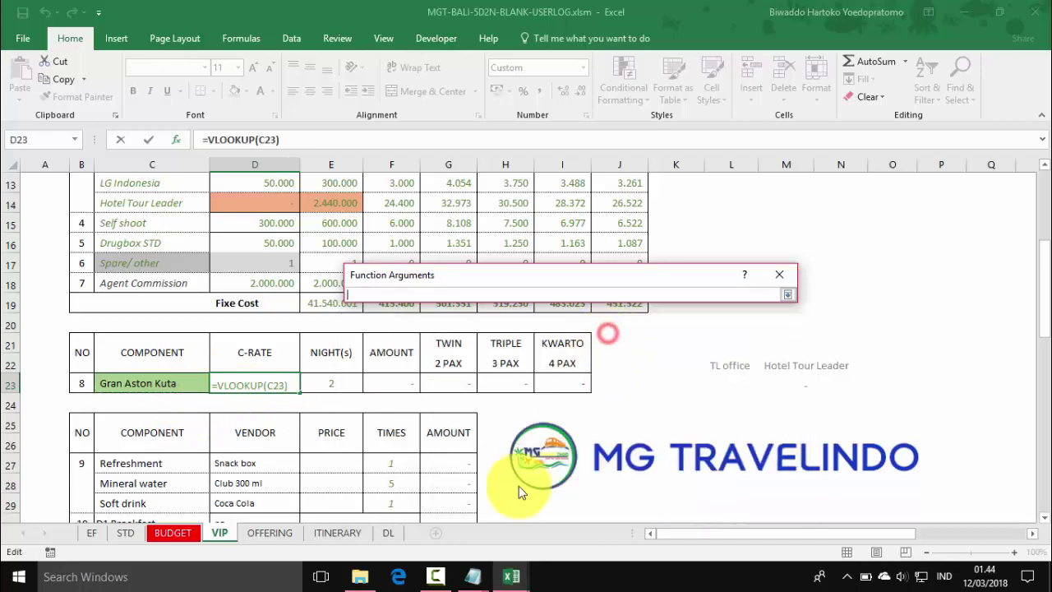
pyautogui.moveTo(511, 575)
pyautogui.click(618, 520)
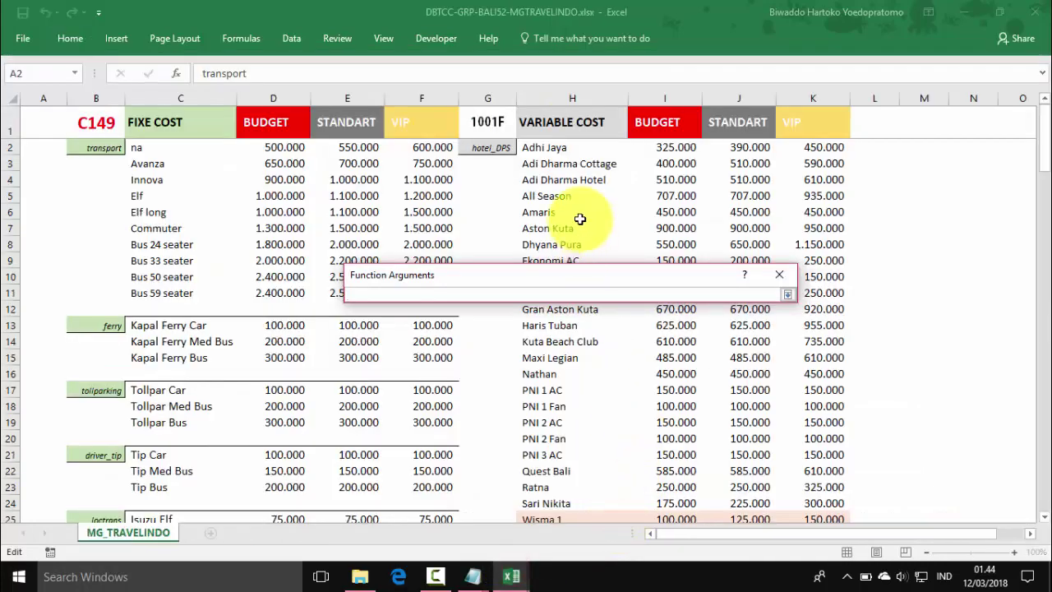
pyautogui.moveTo(534, 146); pyautogui.dragTo(777, 367)
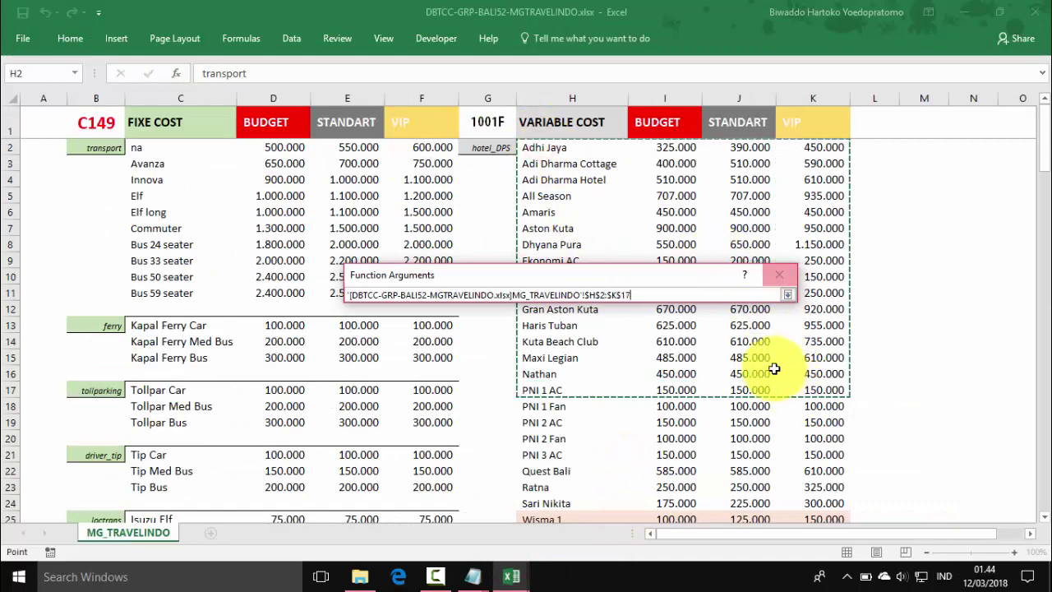
pyautogui.write('00')
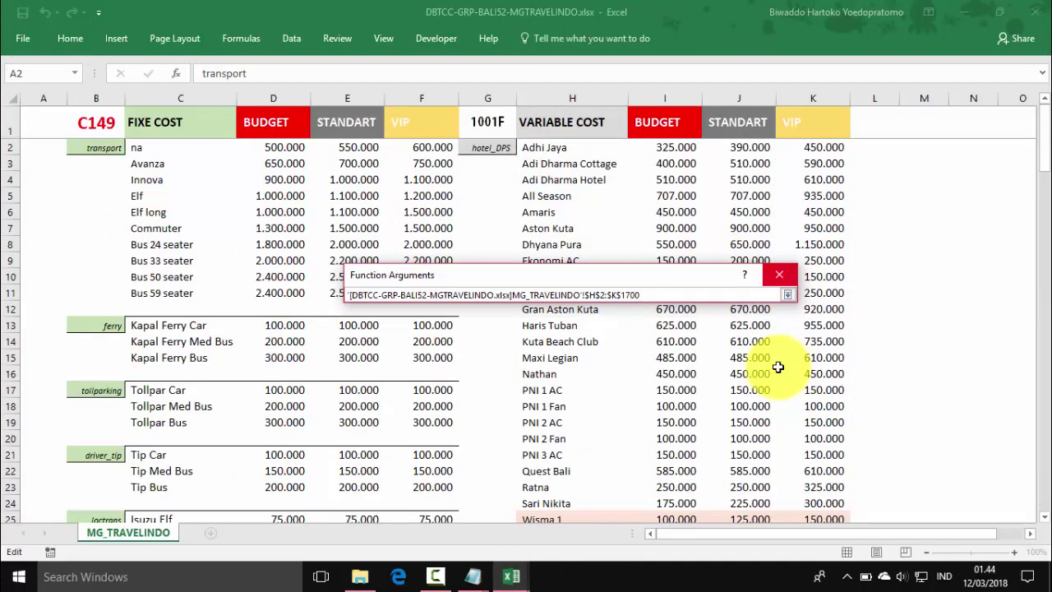
pyautogui.press('Return')
# Step: Complete the Gran Aston Kuta VLOOKUP with column index 4 and range lookup 0
pyautogui.click(538, 351)
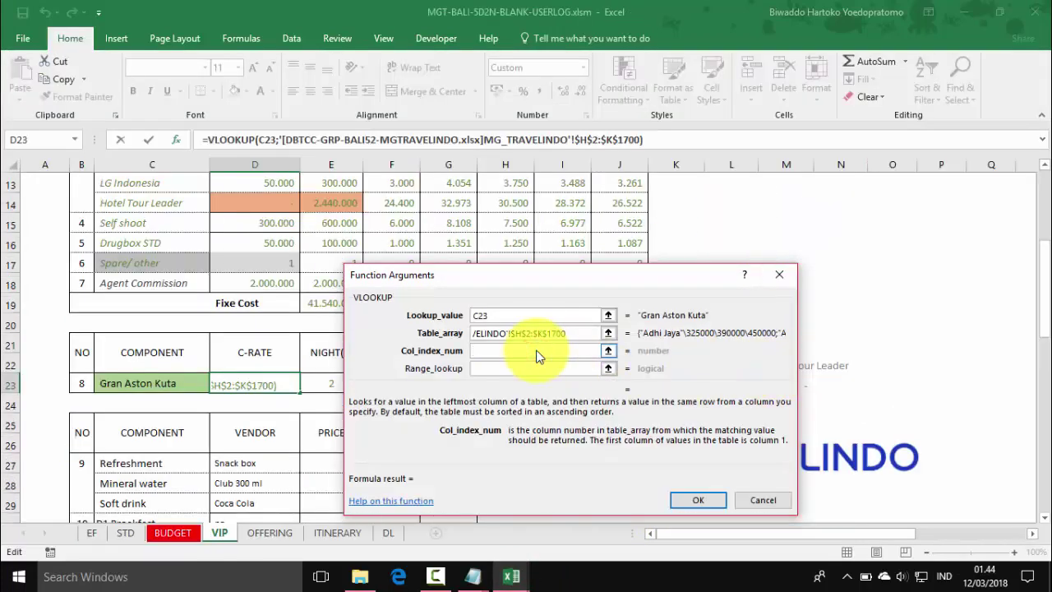
pyautogui.write('4')
pyautogui.click(494, 367)
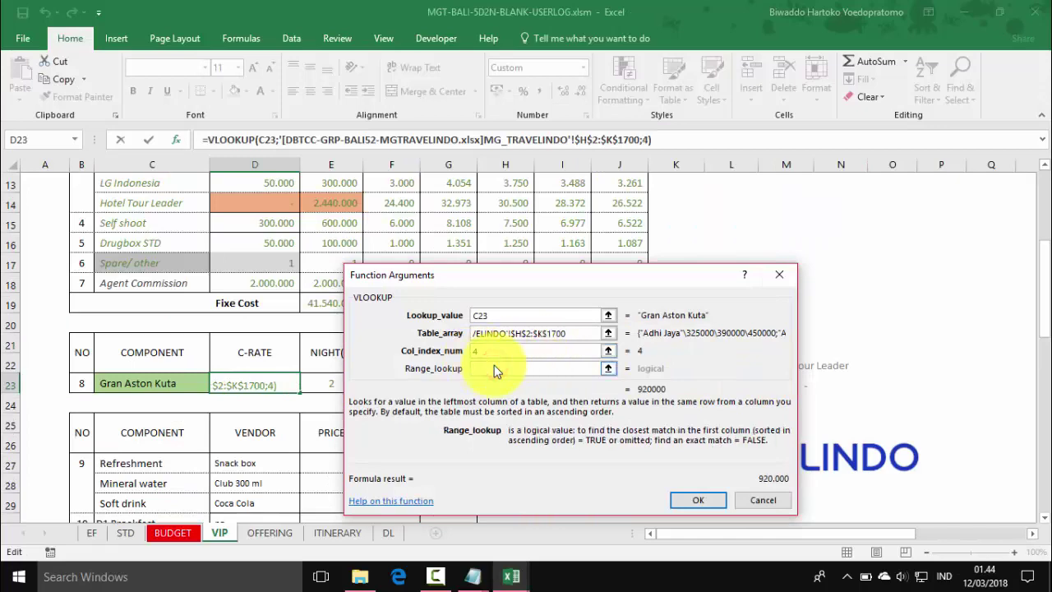
pyautogui.write('0')
pyautogui.click(697, 498)
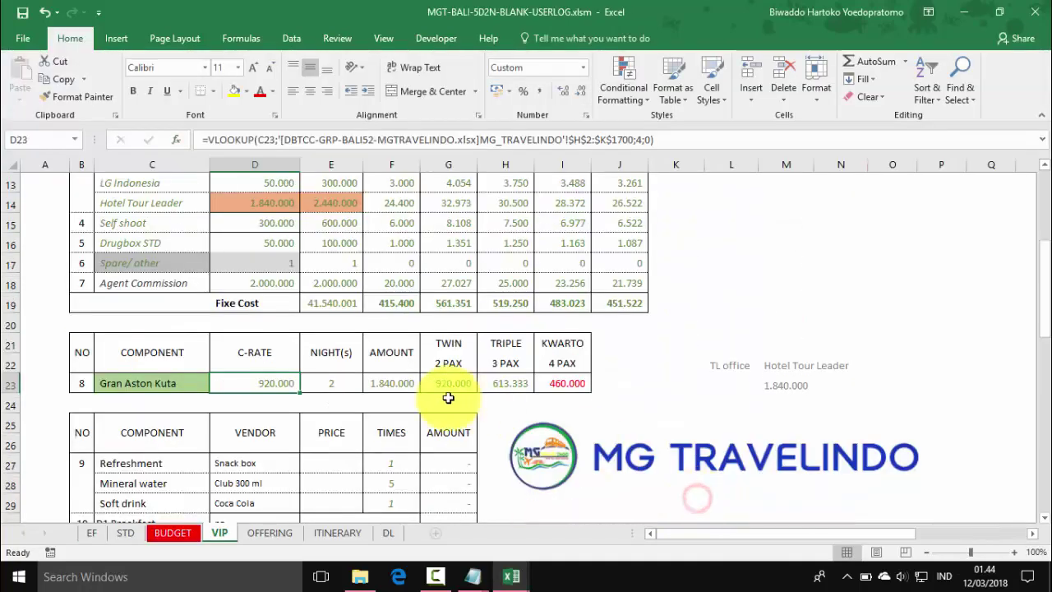
# Step: Copy the VIP sheet's D23 formula to the Refreshment price in E27 and fill it down to the D5 Breakfast price in E42
pyautogui.hotkey('ctrl', 'c')
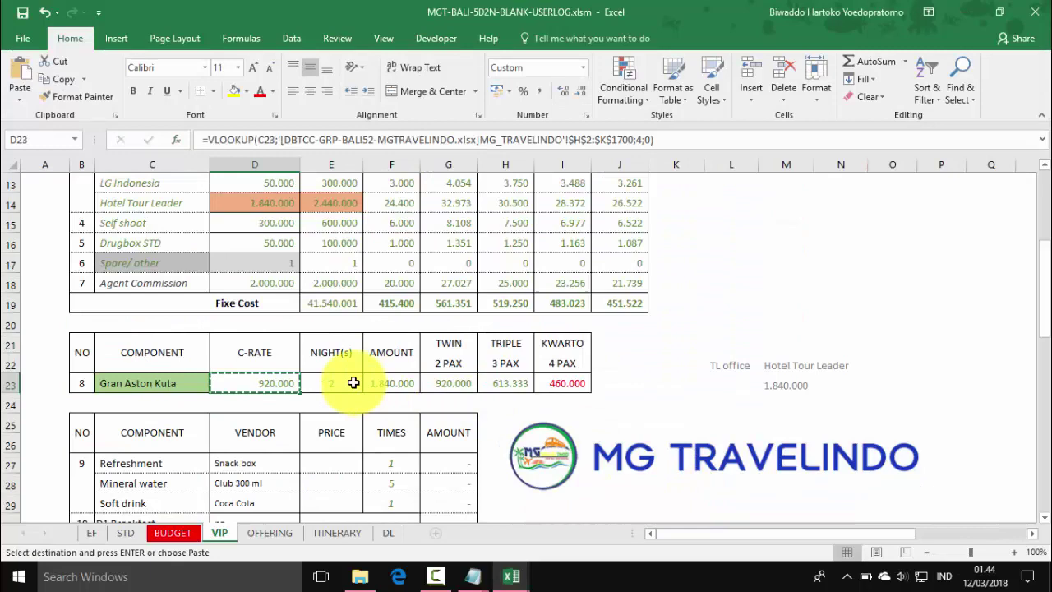
pyautogui.click(333, 462)
pyautogui.press('Return')
pyautogui.scroll(-4, 335, 458)
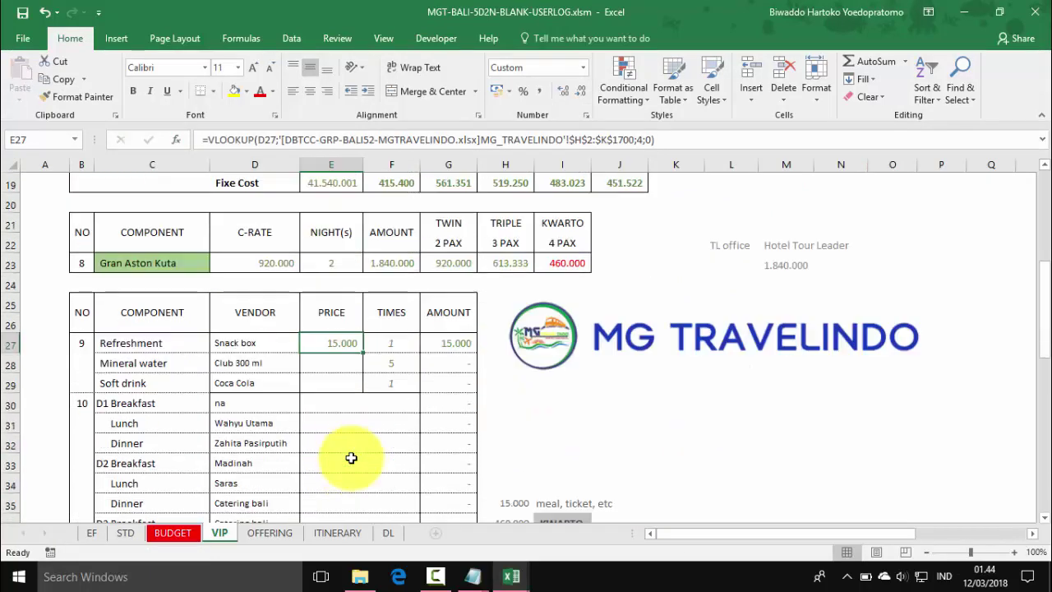
pyautogui.moveTo(362, 231); pyautogui.dragTo(348, 434)
# Step: On the VIP sheet, copy the price formulas from E40:E41 to the Souvenier and Travel insurance prices in E44:E45
pyautogui.moveTo(335, 382); pyautogui.dragTo(333, 400)
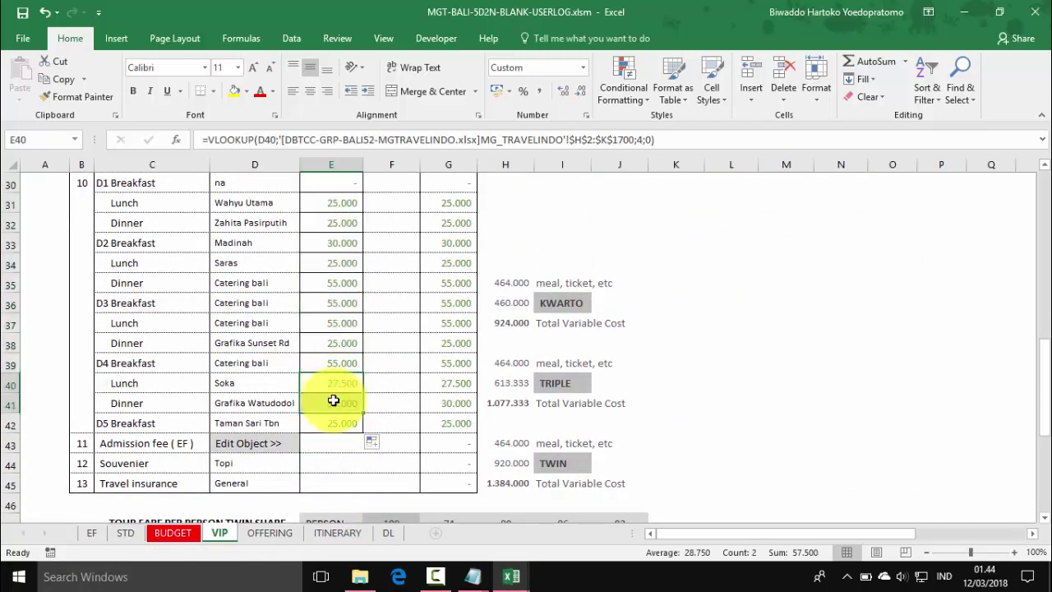
pyautogui.hotkey('ctrl', 'c')
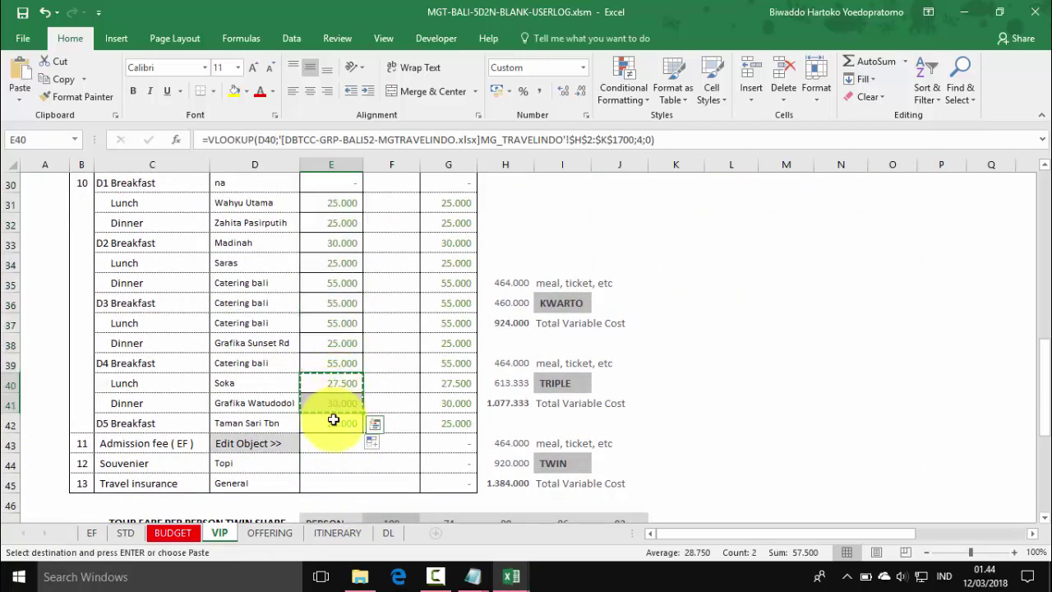
pyautogui.click(324, 463)
pyautogui.hotkey('shift', 'Down')
pyautogui.press('Return')
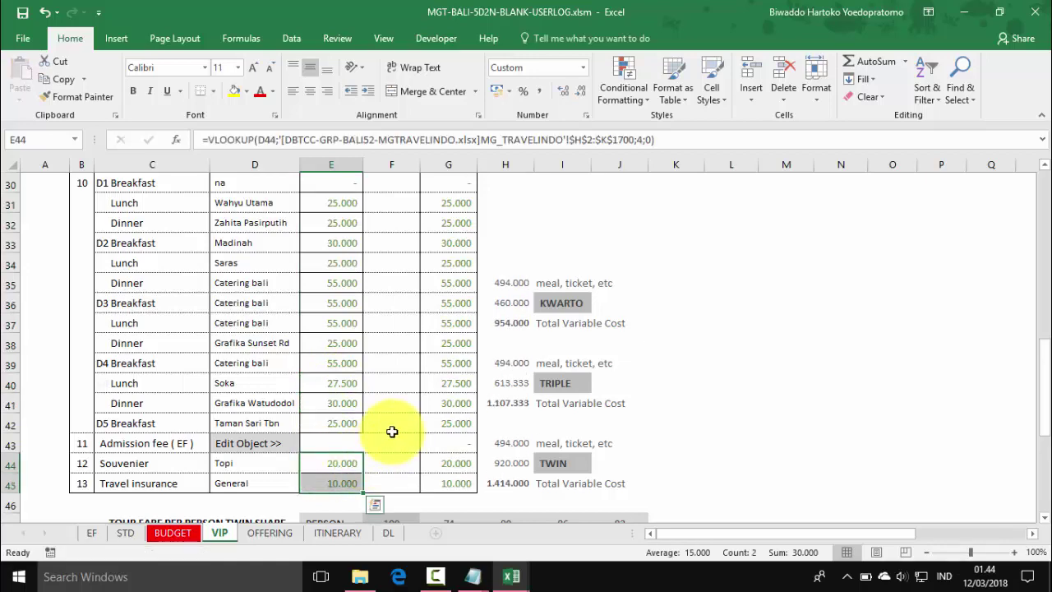
pyautogui.scroll(10, 342, 412)
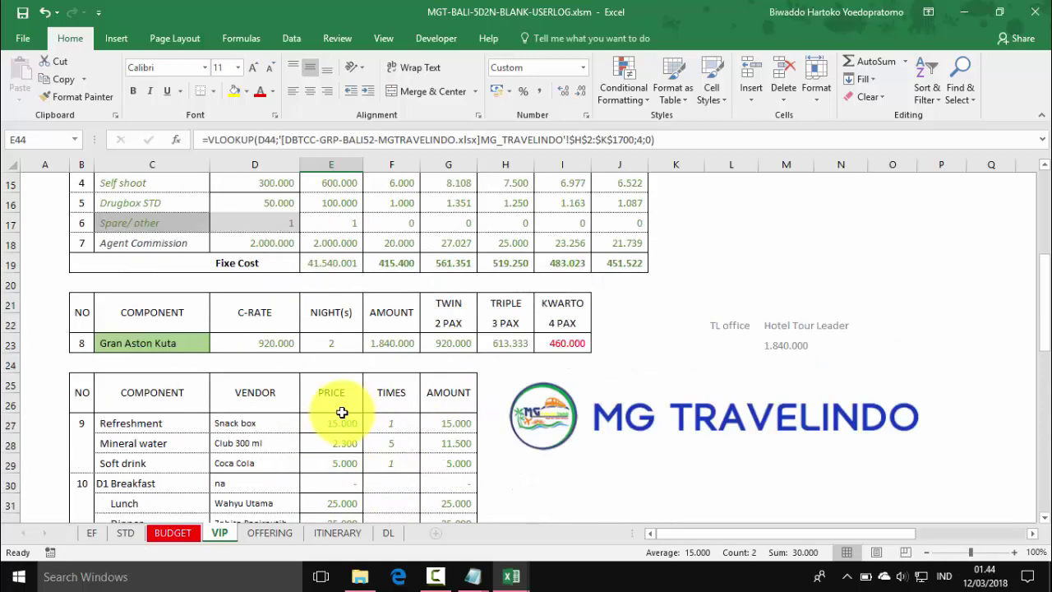
pyautogui.click(46, 203)
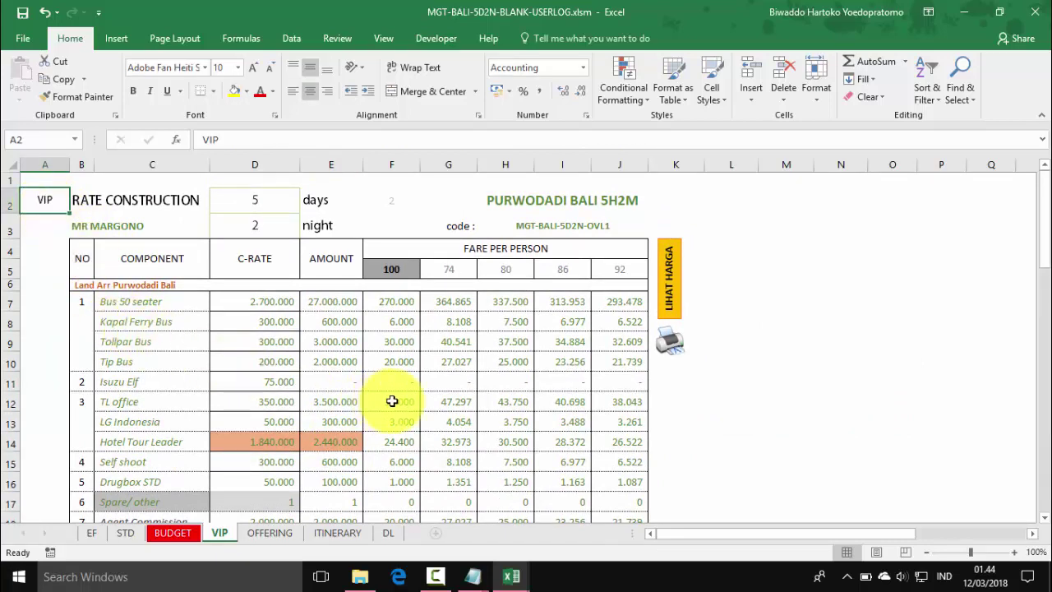
# Step: Remove the sheet protection from the EF entrance fee sheet
pyautogui.click(91, 532)
pyautogui.click(272, 237)
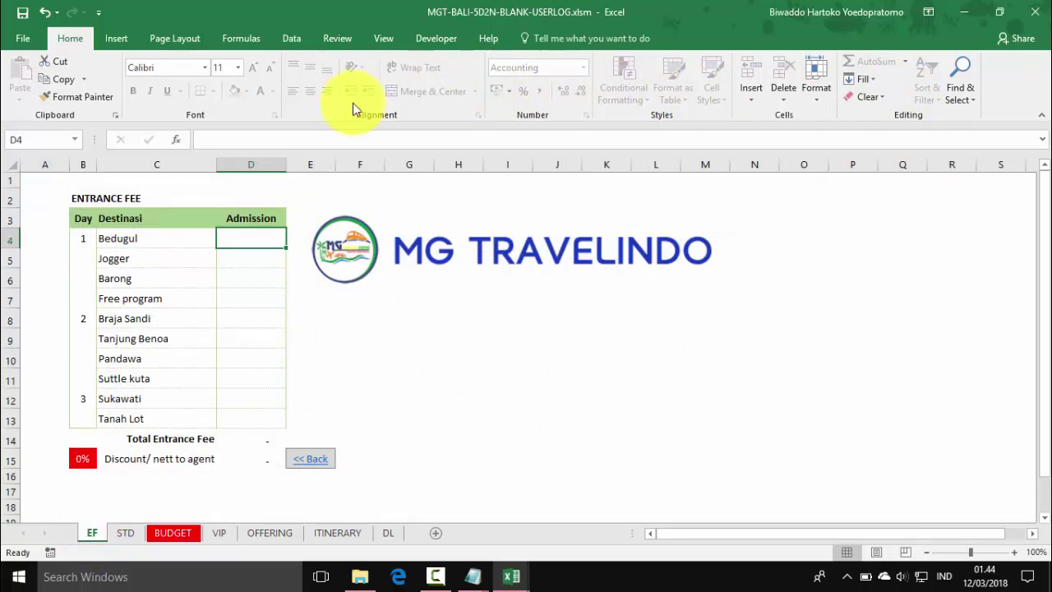
pyautogui.click(337, 39)
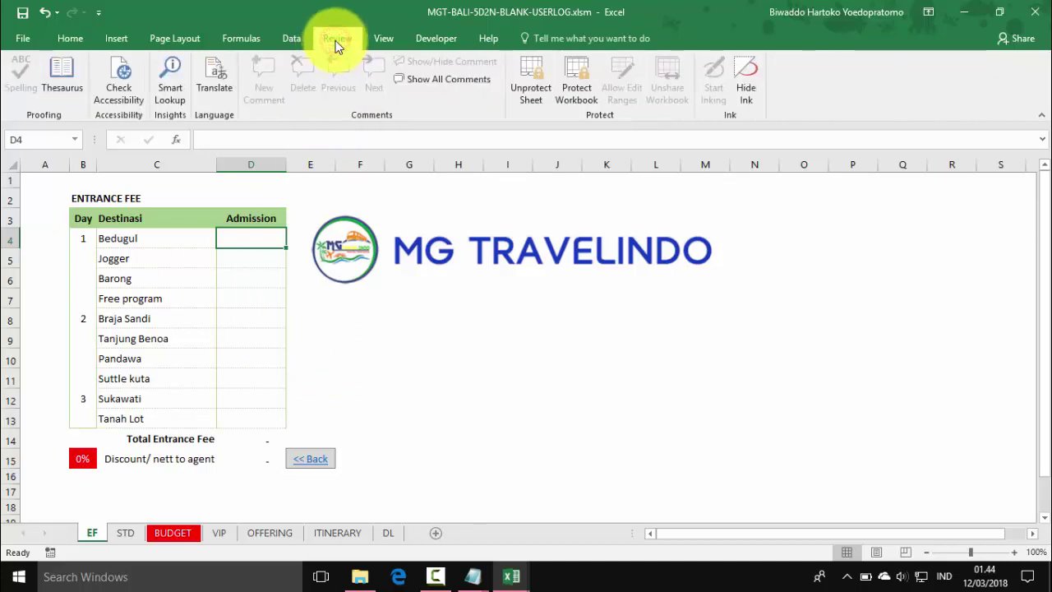
pyautogui.click(538, 88)
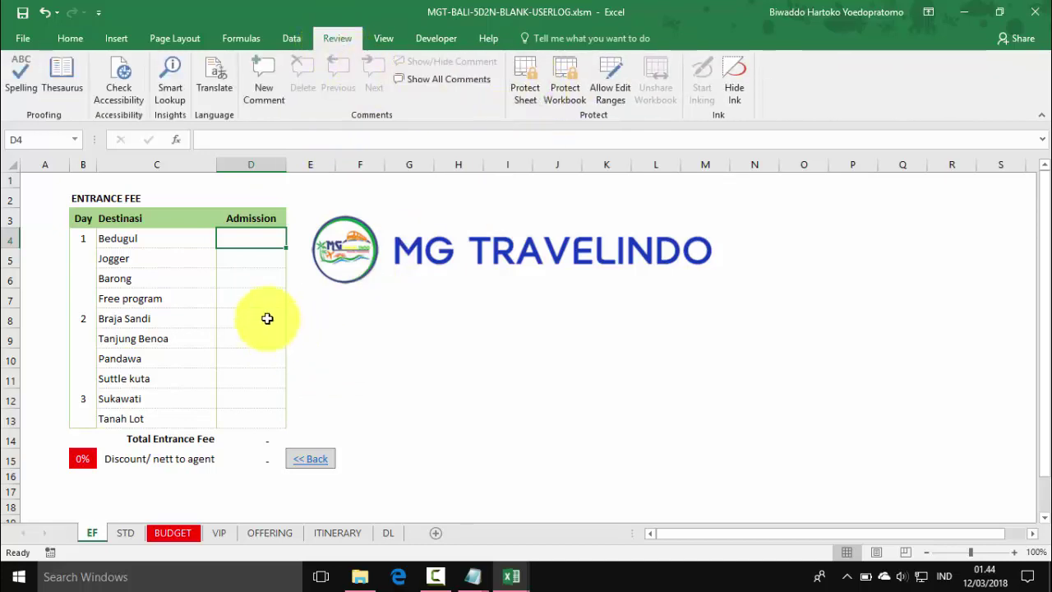
# Step: Start a VLOOKUP function in the Bedugul Admission cell D4 with C4 as the lookup value
pyautogui.click(66, 38)
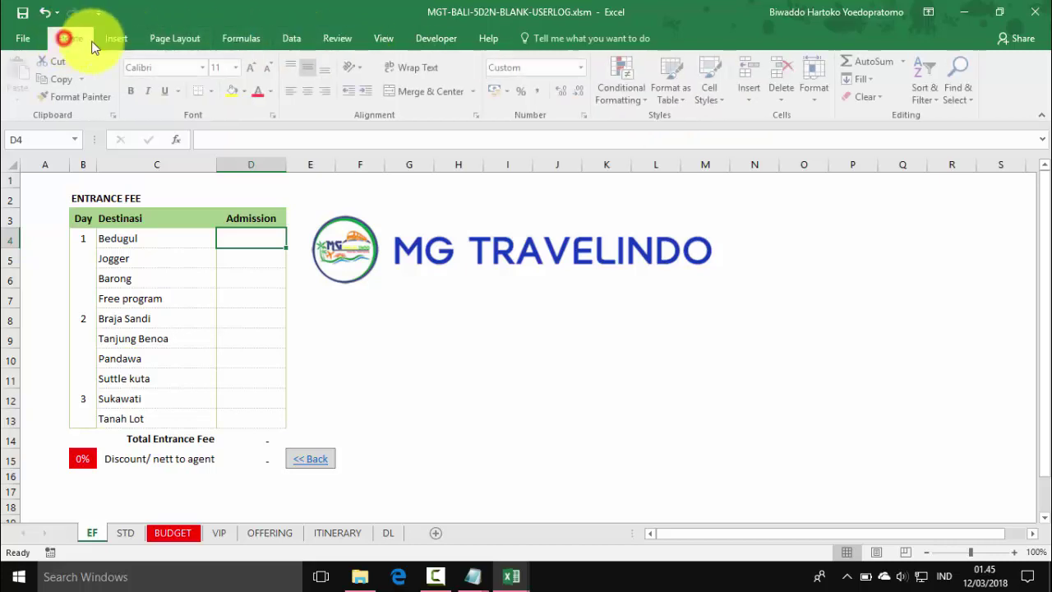
pyautogui.click(906, 64)
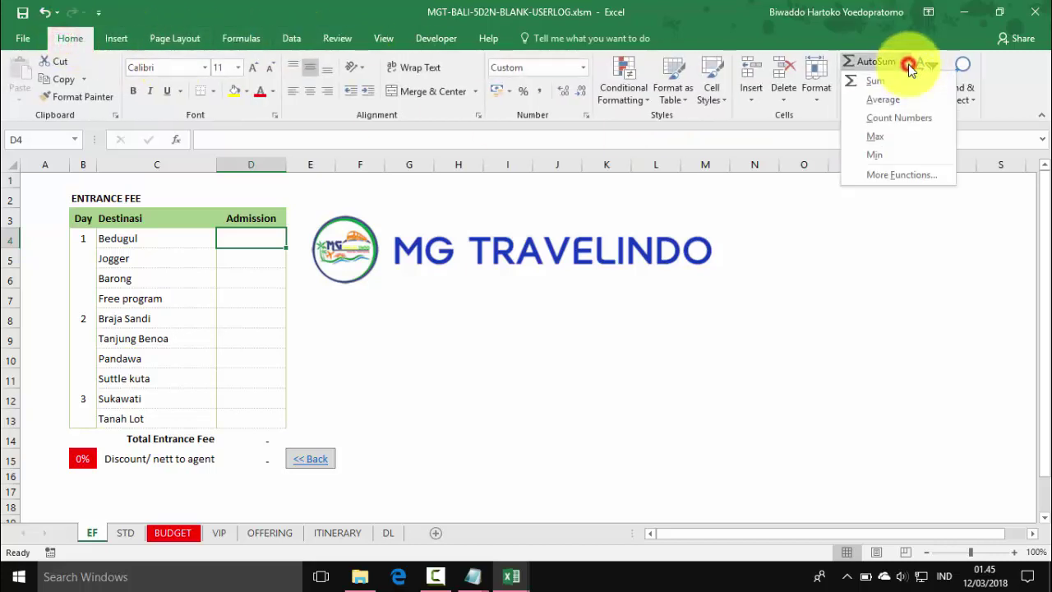
pyautogui.click(892, 170)
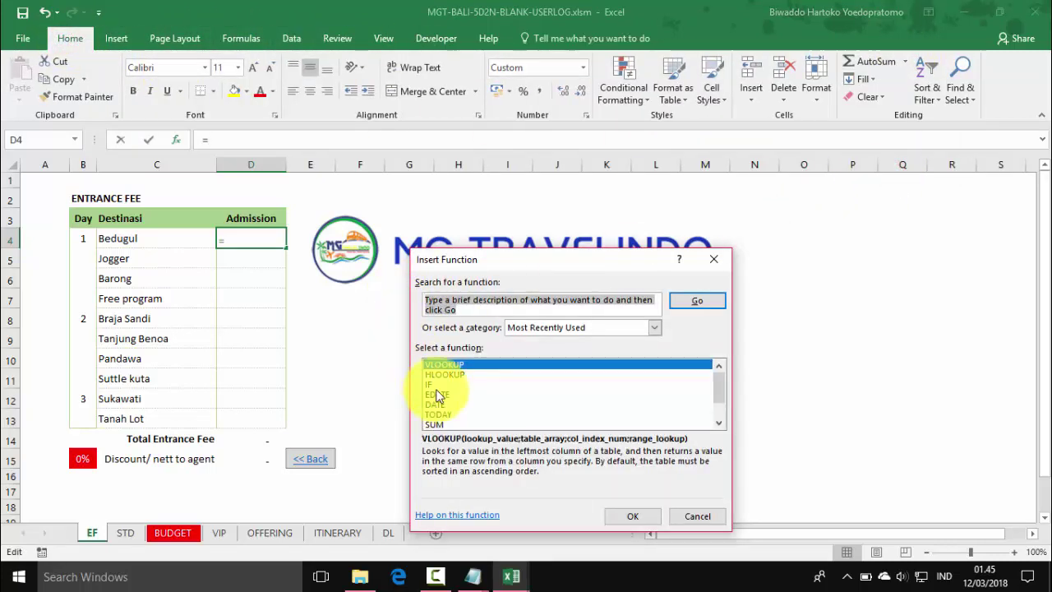
pyautogui.doubleClick(450, 364)
pyautogui.click(138, 239)
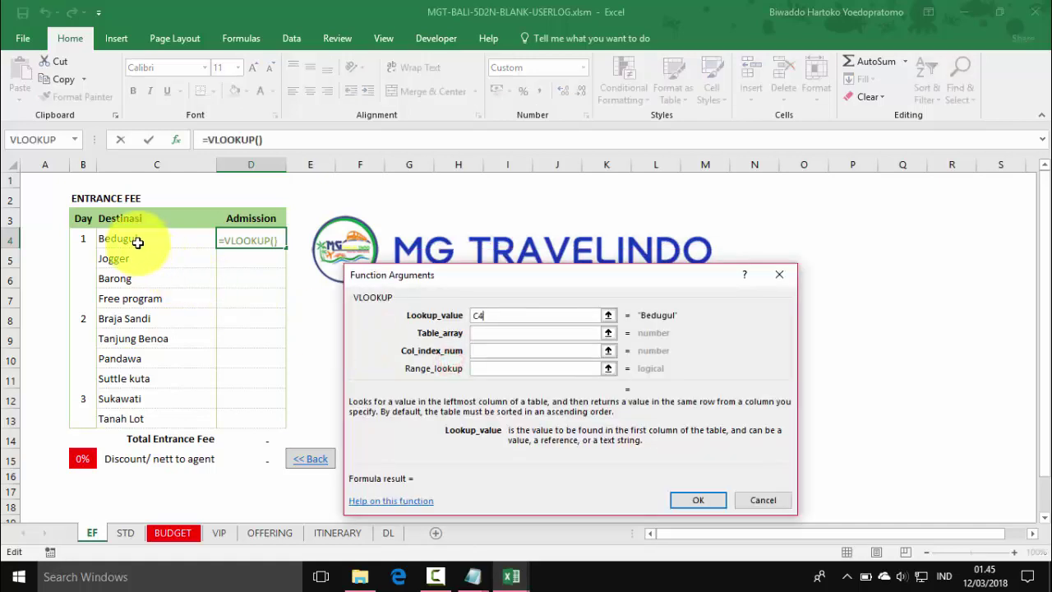
# Step: Set the table array of the D4 VLOOKUP to $H$2:$K$1600 on the MG_TRAVELINDO sheet of the DBTCC-GRP-BALI52-MGTRAVELINDO.xlsx workbook
pyautogui.click(479, 333)
pyautogui.click(483, 332)
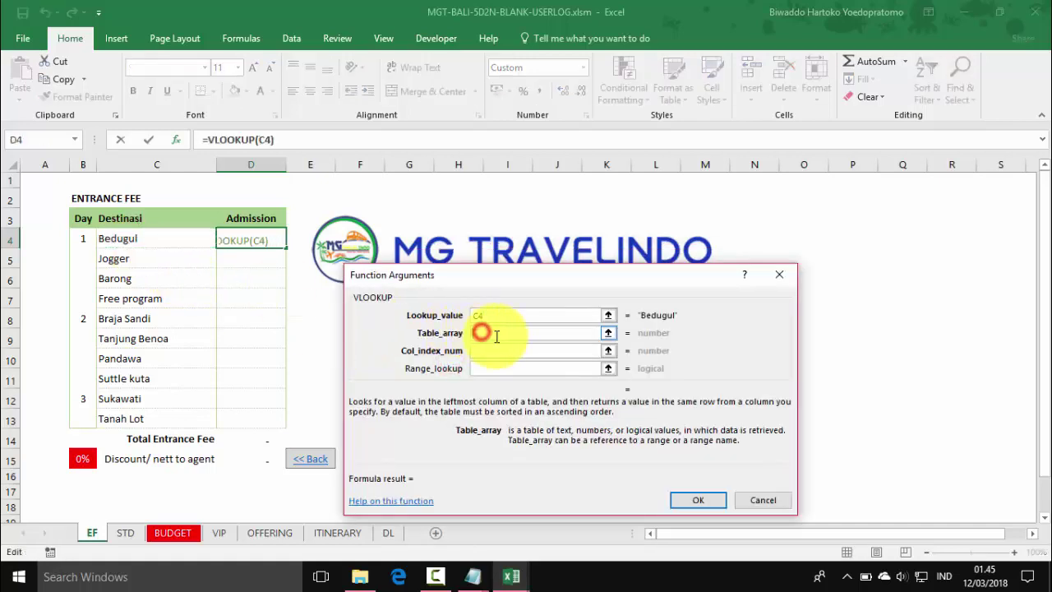
pyautogui.click(608, 334)
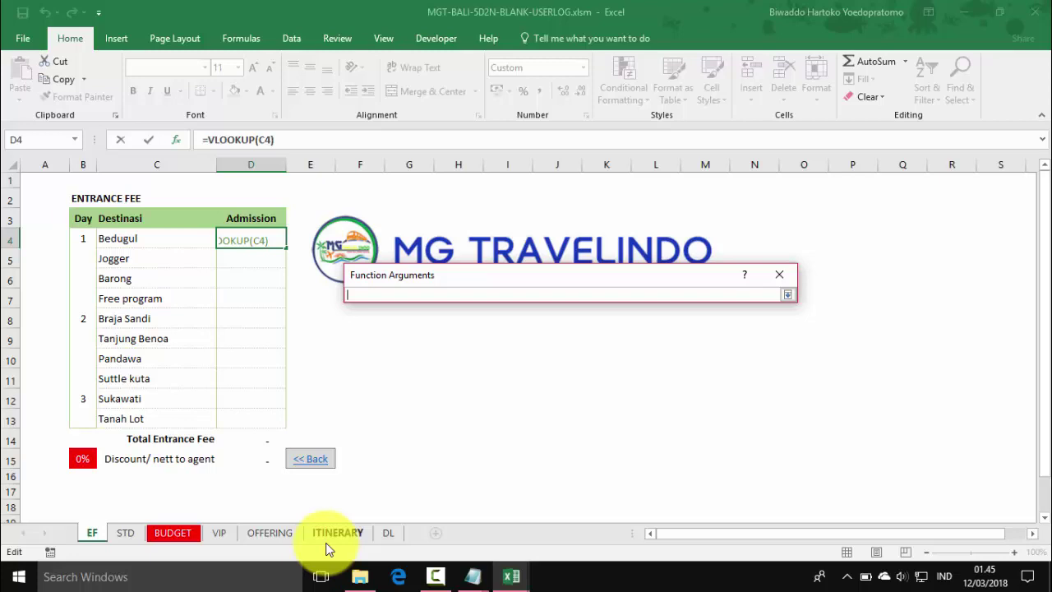
pyautogui.click(516, 573)
pyautogui.click(607, 523)
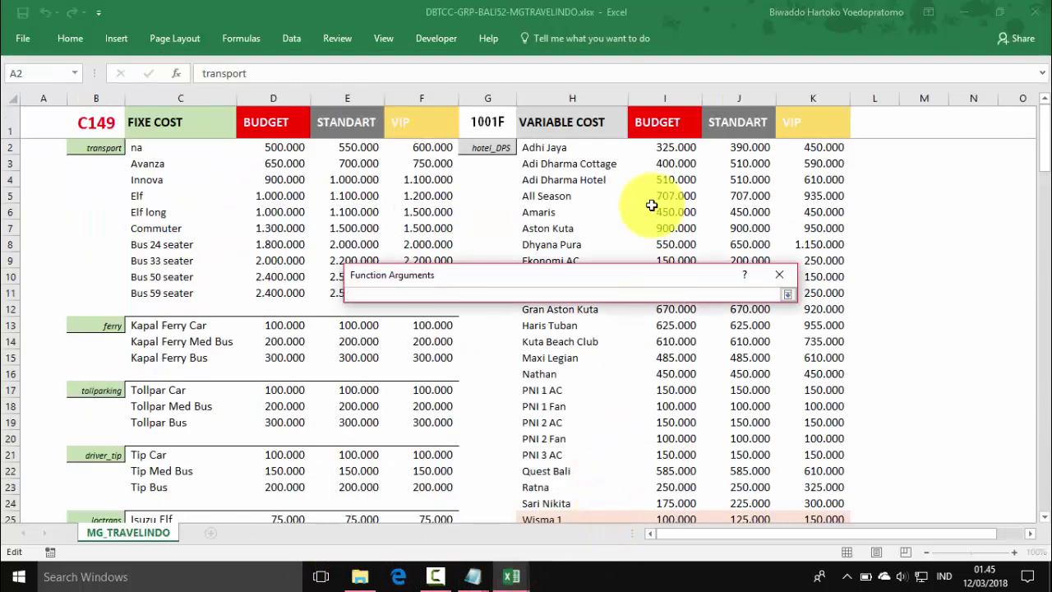
pyautogui.moveTo(564, 150); pyautogui.dragTo(762, 368)
pyautogui.click(653, 296)
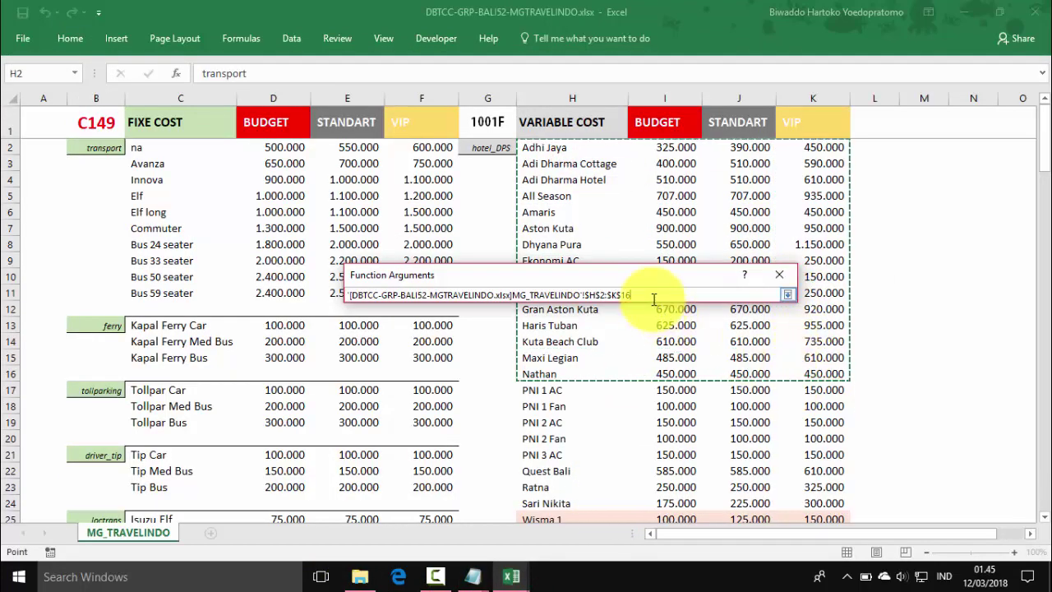
pyautogui.write('00')
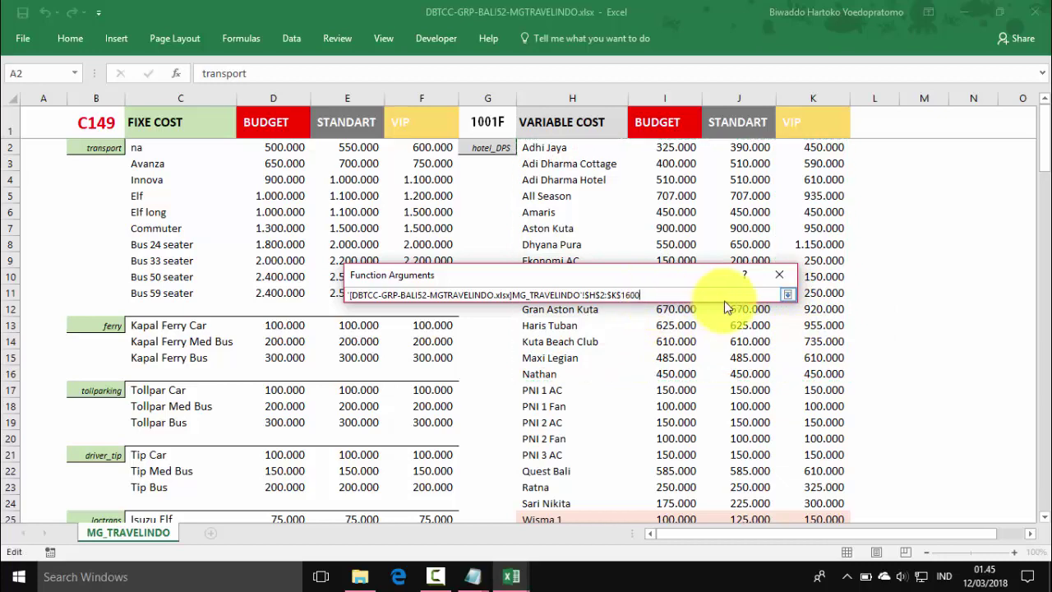
pyautogui.click(787, 294)
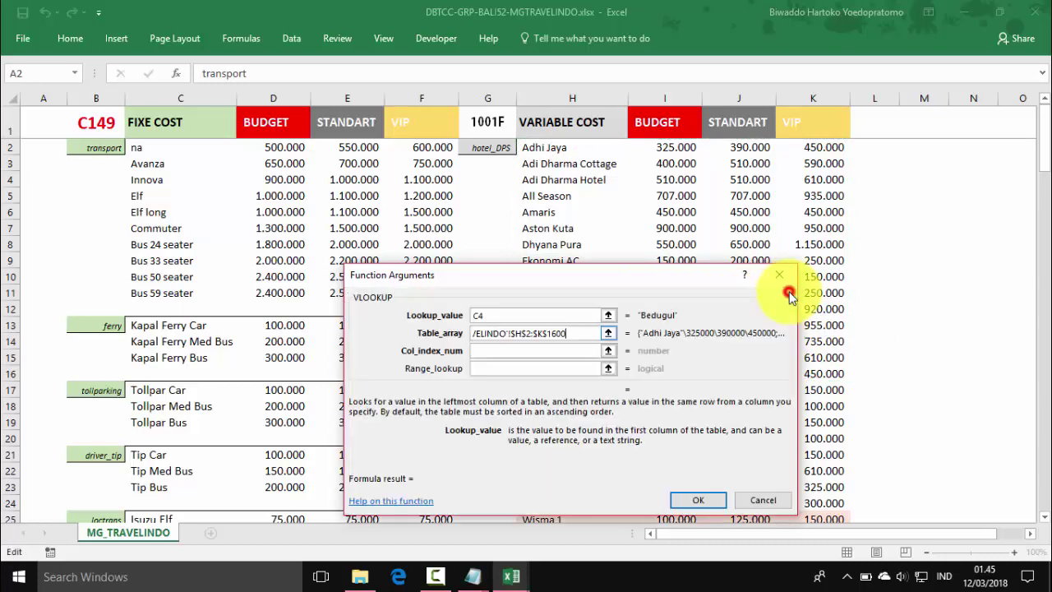
# Step: Finish the Bedugul Admission VLOOKUP in D4 with column index 3 and range lookup 0
pyautogui.click(505, 352)
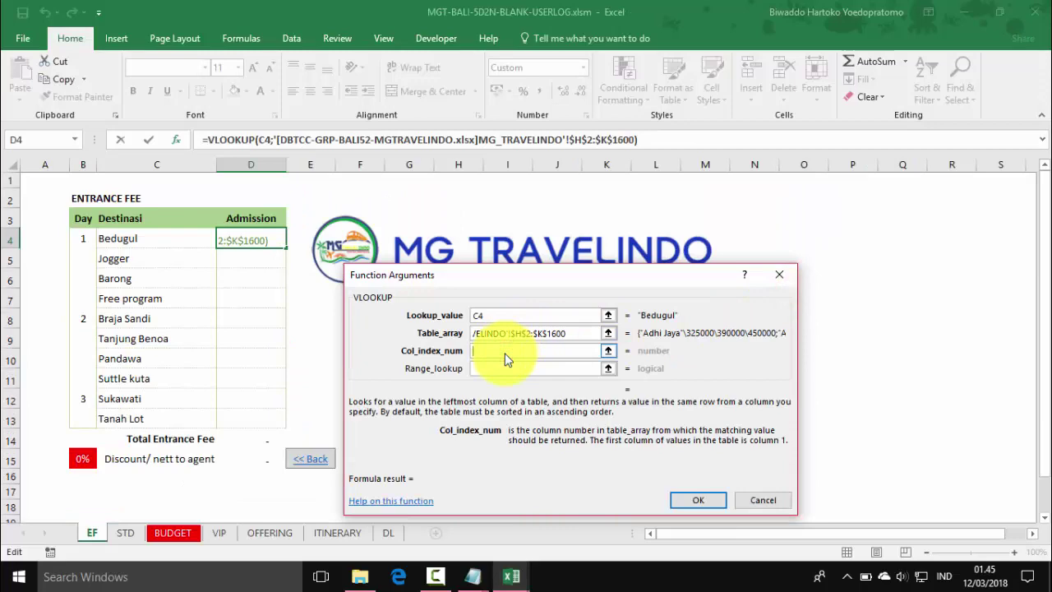
pyautogui.write('3')
pyautogui.click(496, 369)
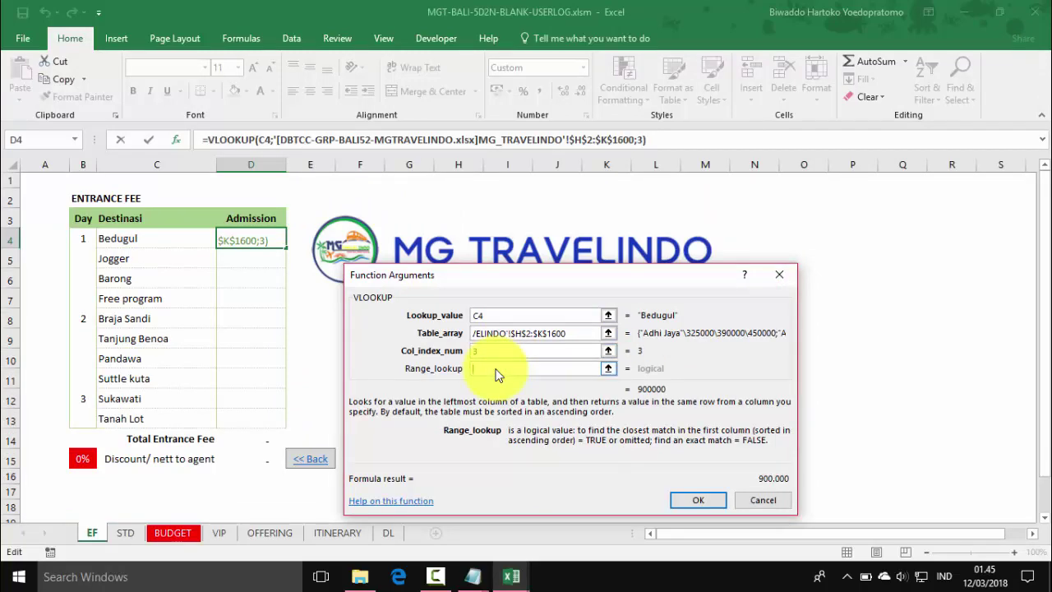
pyautogui.write('0')
pyautogui.click(700, 499)
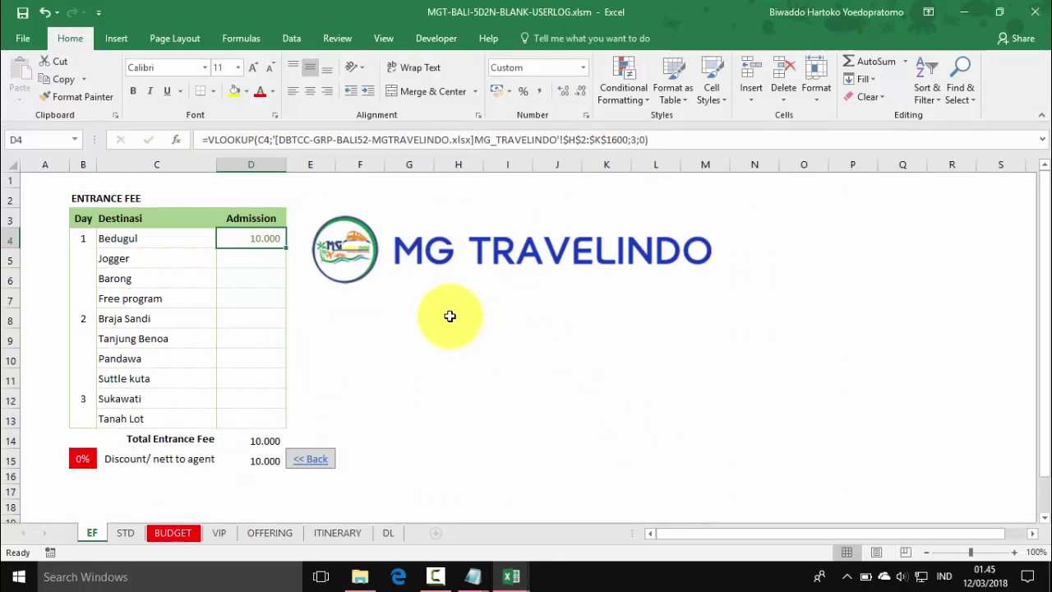
pyautogui.click(250, 202)
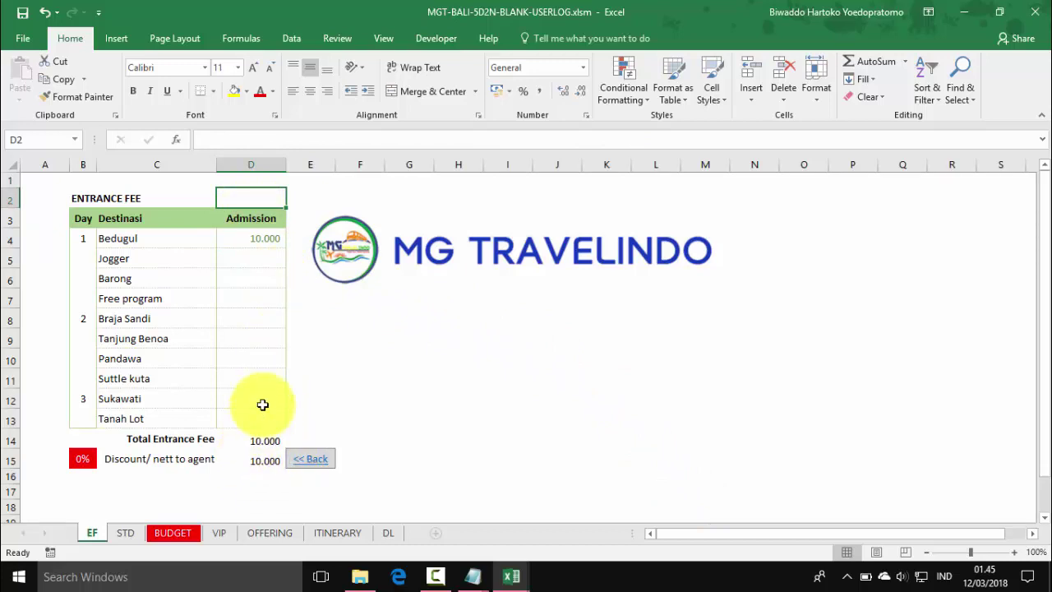
# Step: Start a VLOOKUP function in cell N4 with the Bedugul cell C4 as the lookup value
pyautogui.click(767, 231)
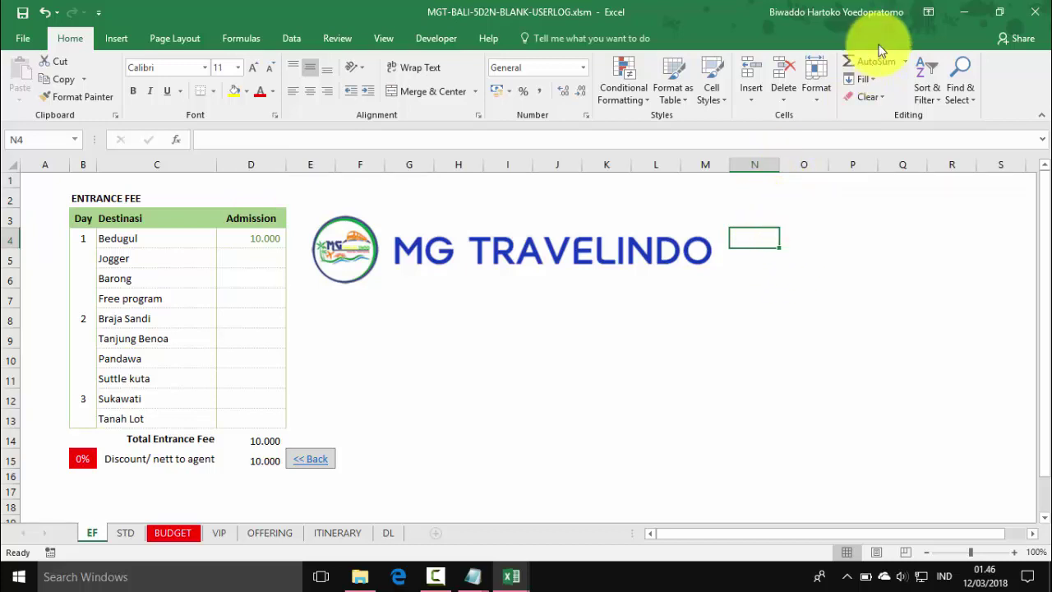
pyautogui.click(904, 62)
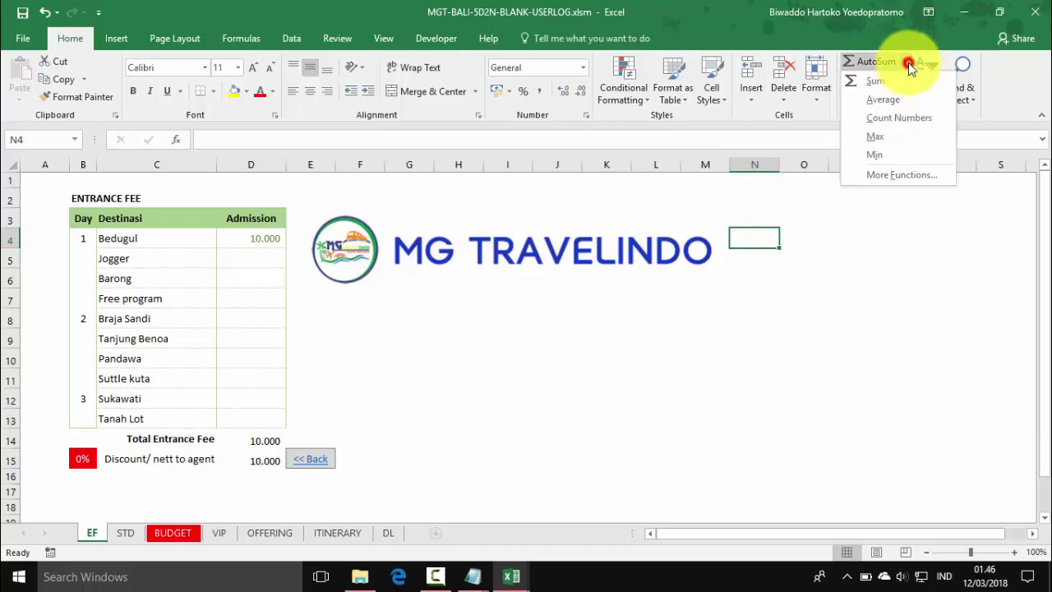
pyautogui.click(894, 174)
pyautogui.doubleClick(450, 365)
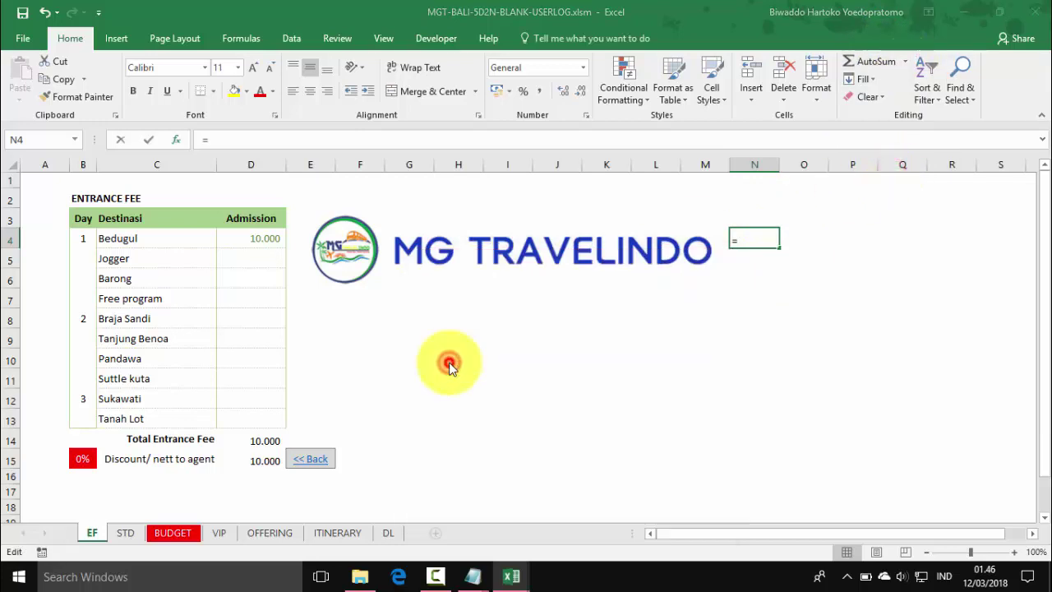
pyautogui.click(119, 239)
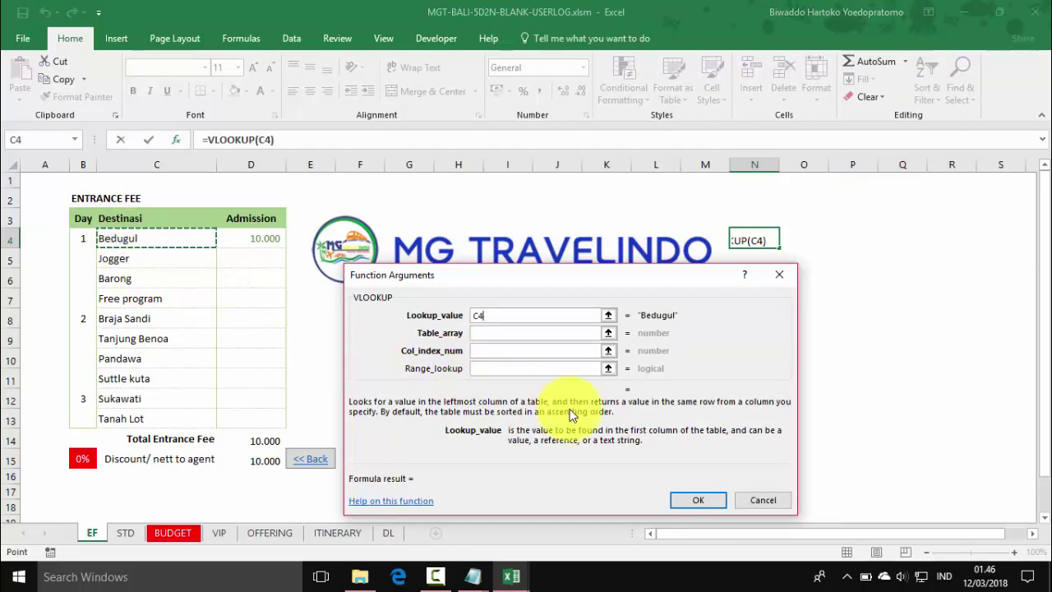
# Step: Set the table array of the N4 VLOOKUP to $H$2:$K$1700 on the database workbook's MG_TRAVELINDO sheet
pyautogui.click(493, 333)
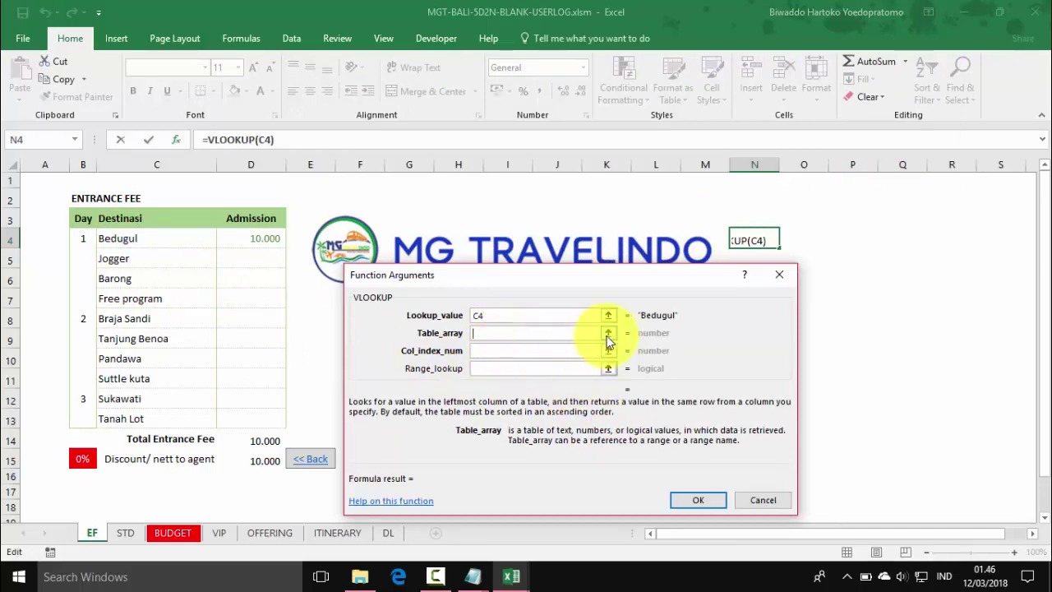
pyautogui.click(609, 333)
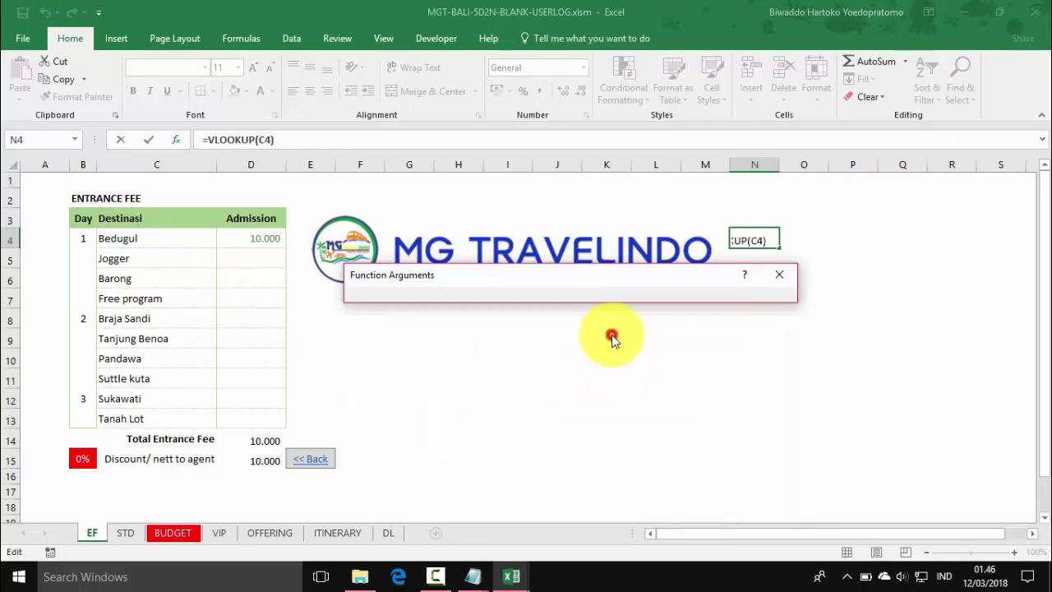
pyautogui.click(513, 573)
pyautogui.click(636, 505)
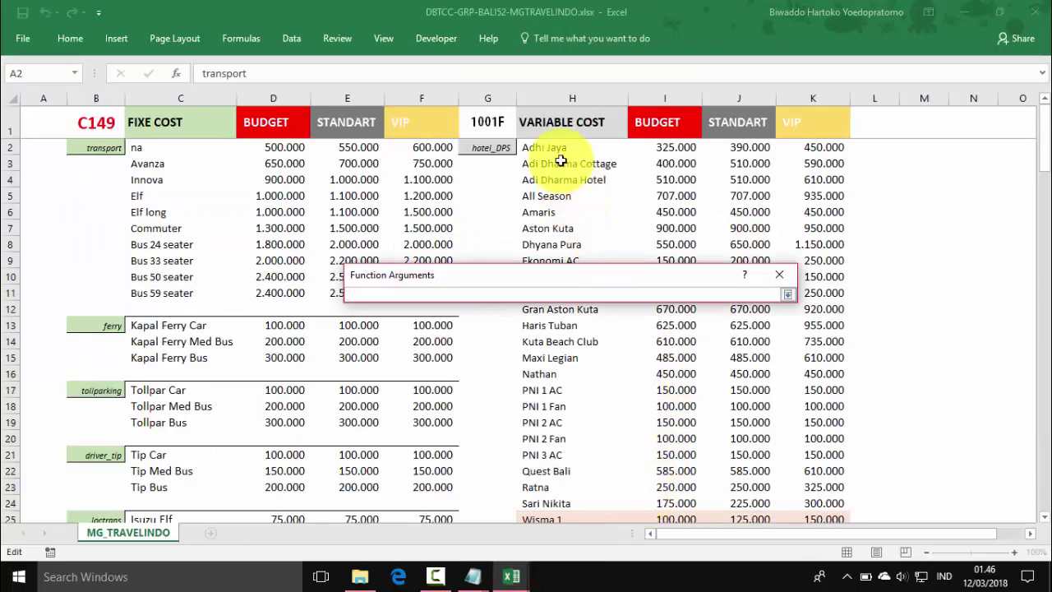
pyautogui.moveTo(549, 147); pyautogui.dragTo(810, 386)
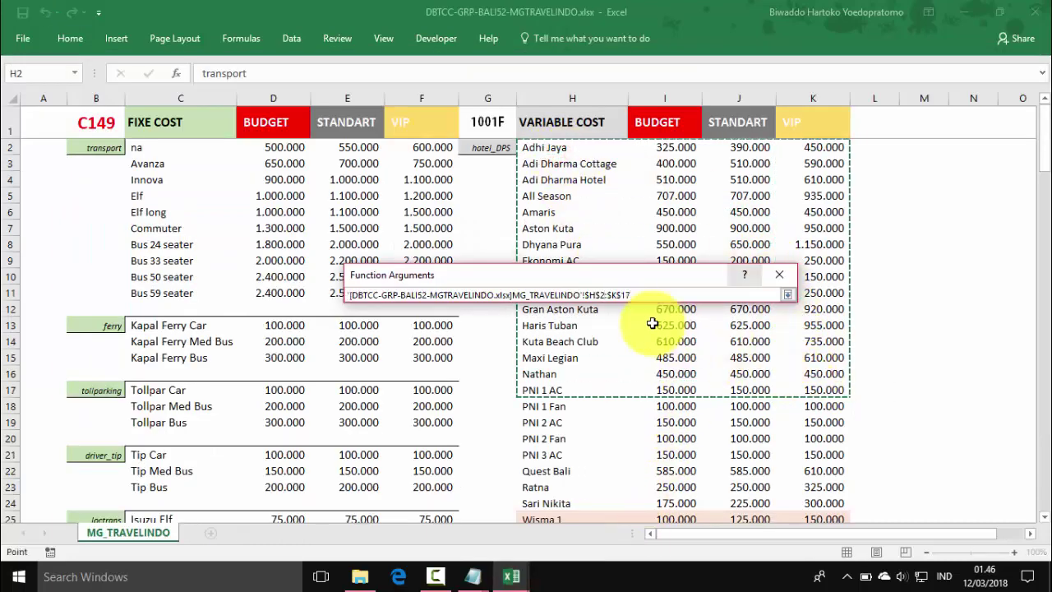
pyautogui.write('00')
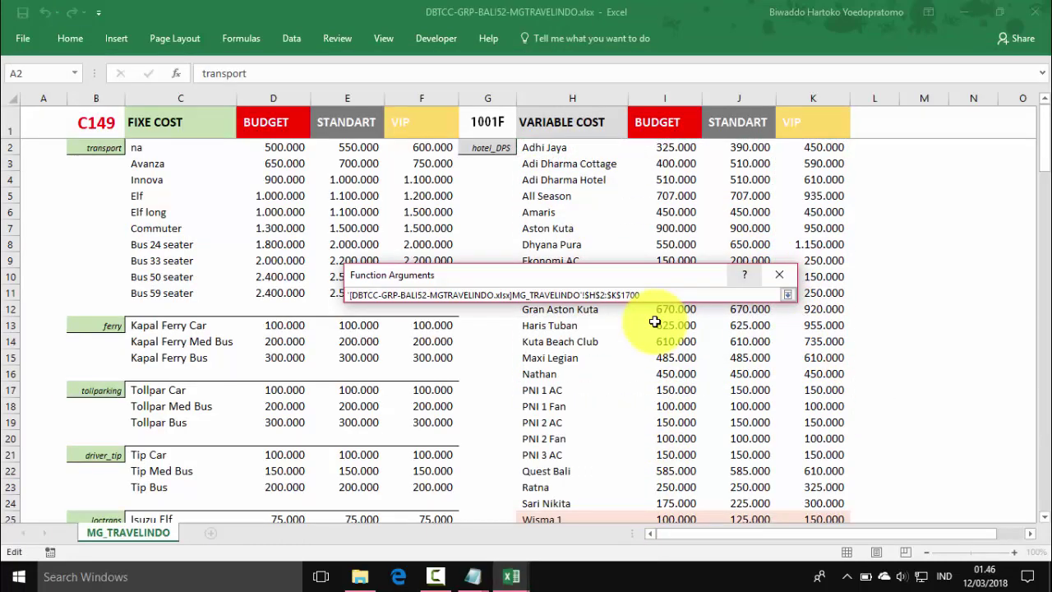
pyautogui.press('Return')
# Step: Finish the N4 VLOOKUP with column index 2 and range lookup 0, and fill it down to N13
pyautogui.click(534, 358)
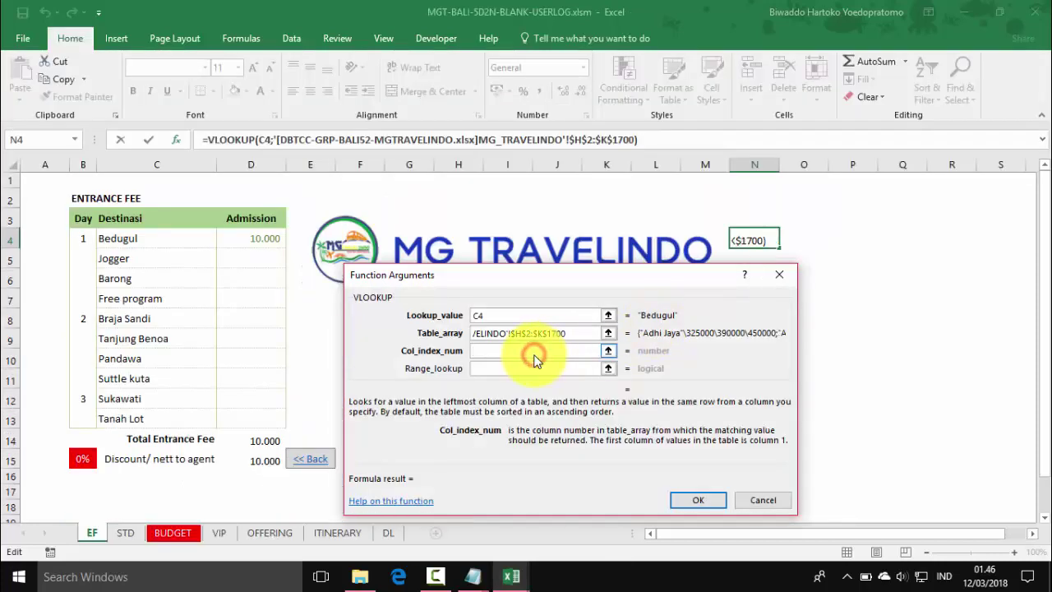
pyautogui.click(503, 372)
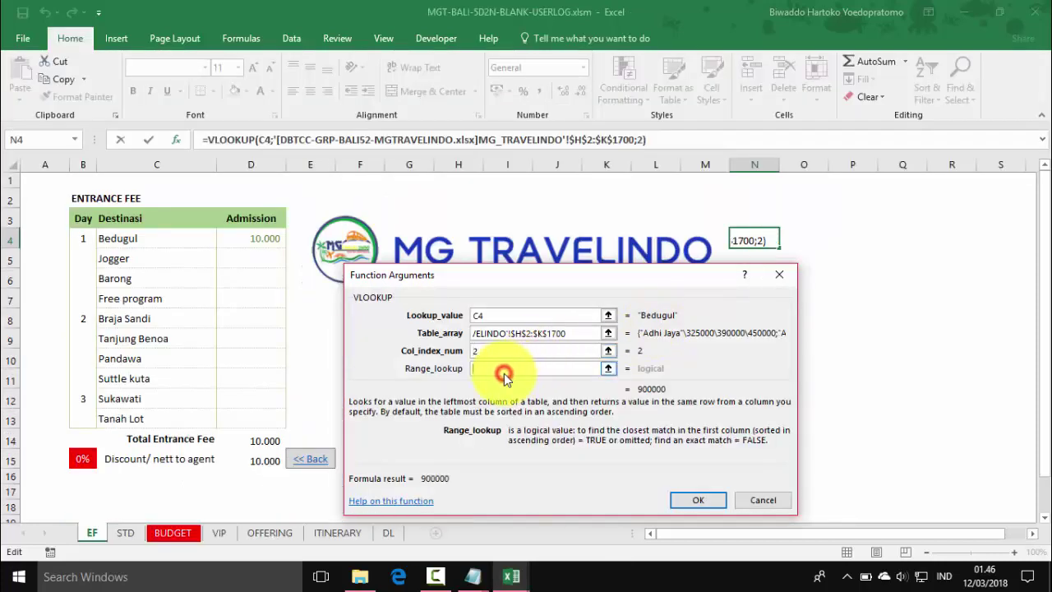
pyautogui.write('0')
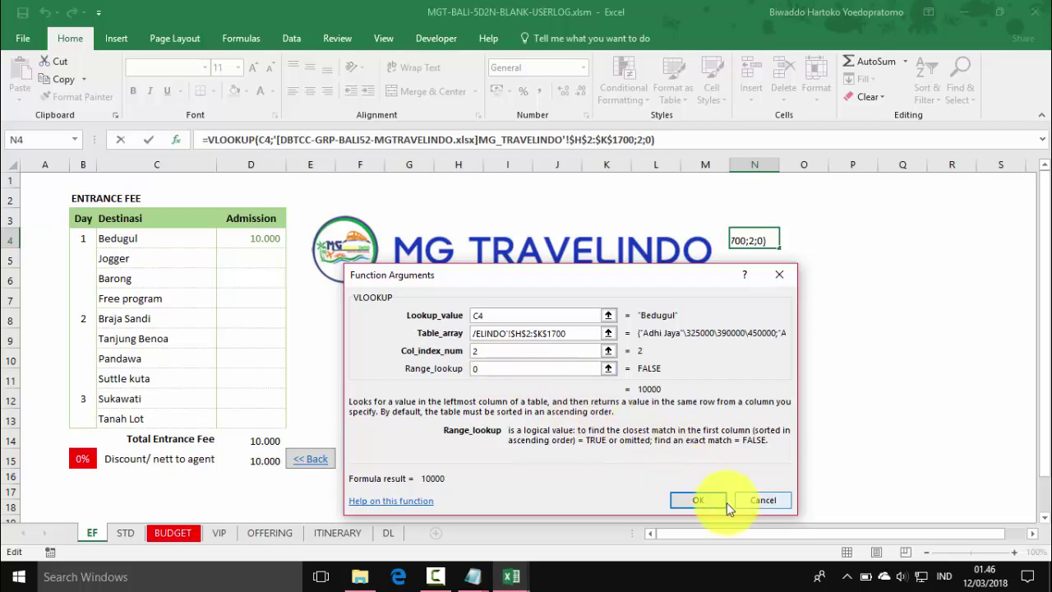
pyautogui.click(700, 501)
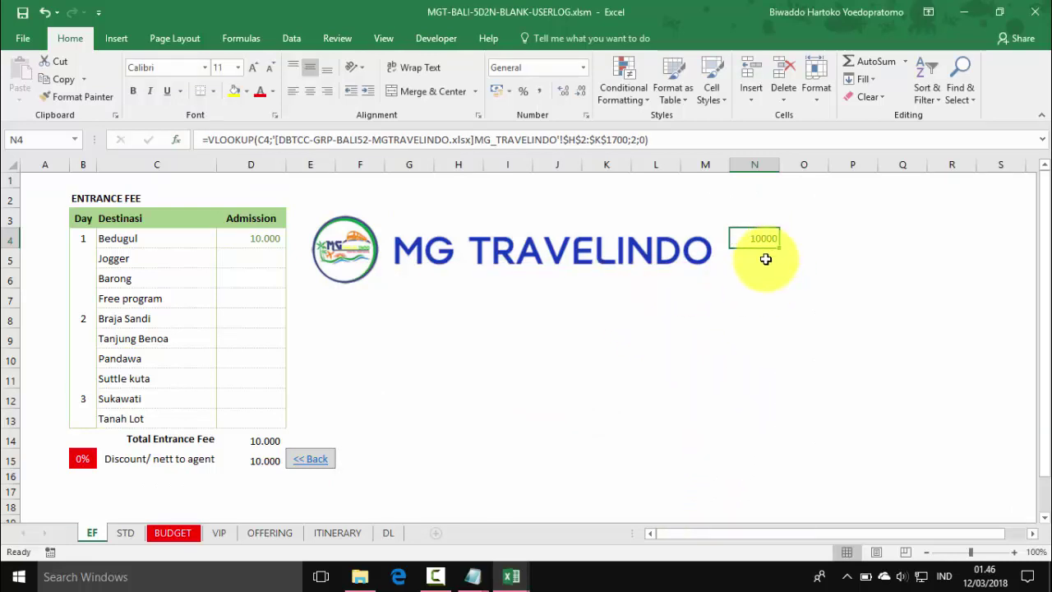
pyautogui.moveTo(778, 247); pyautogui.dragTo(774, 429)
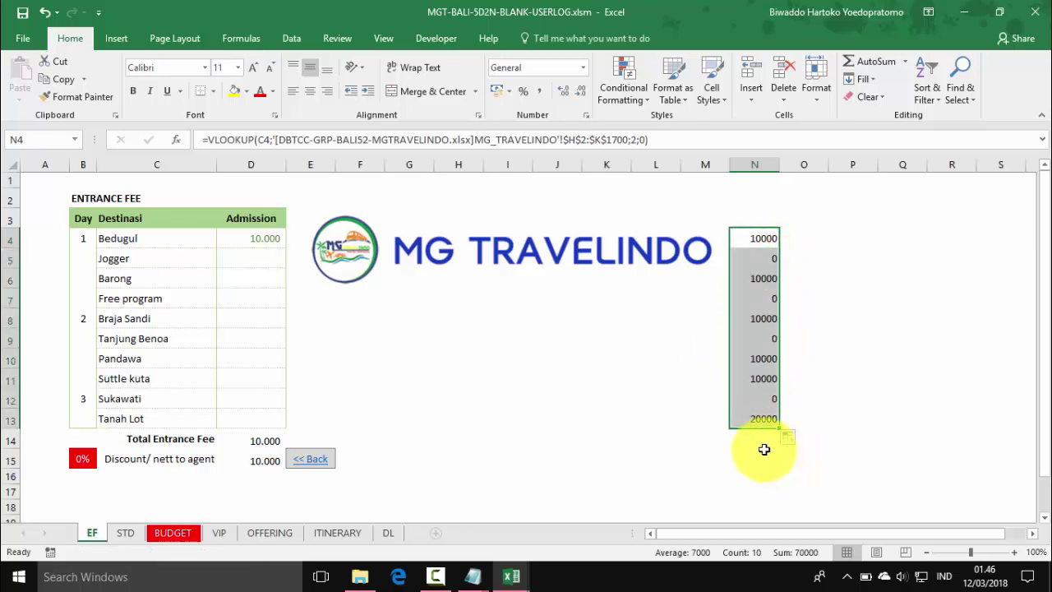
# Step: Total the looked-up fees in N14 with a SUM of N4:N13
pyautogui.click(763, 441)
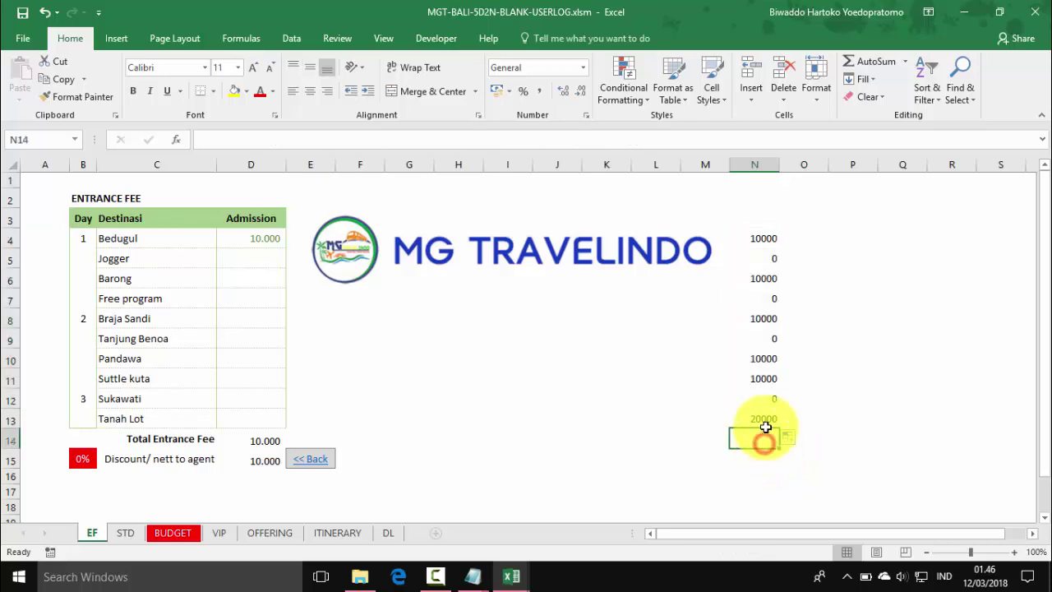
pyautogui.click(874, 57)
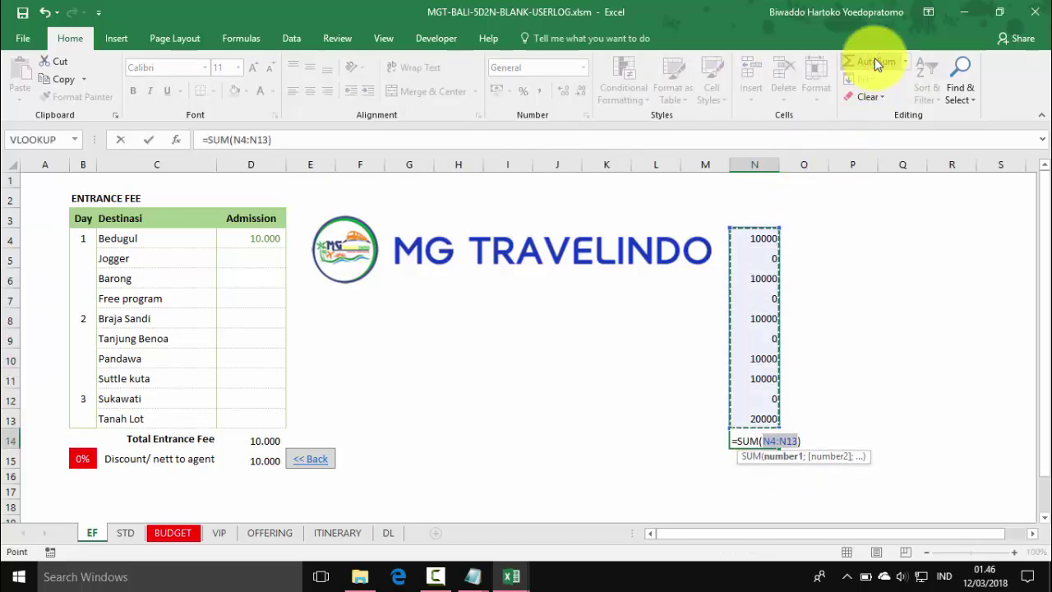
pyautogui.press('Return')
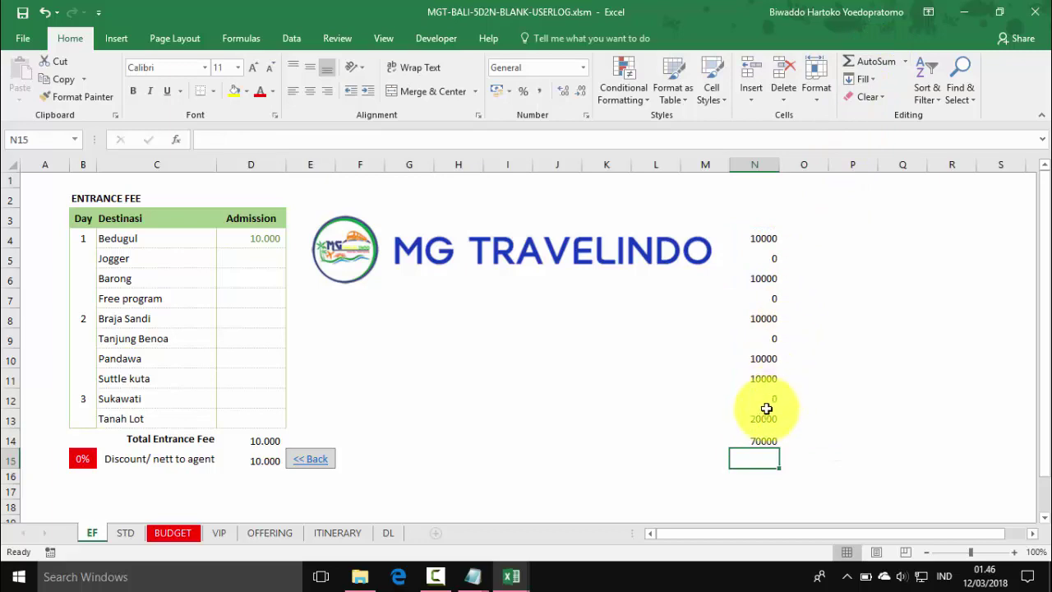
# Step: Apply the comma number style to the whole of column N
pyautogui.click(765, 162)
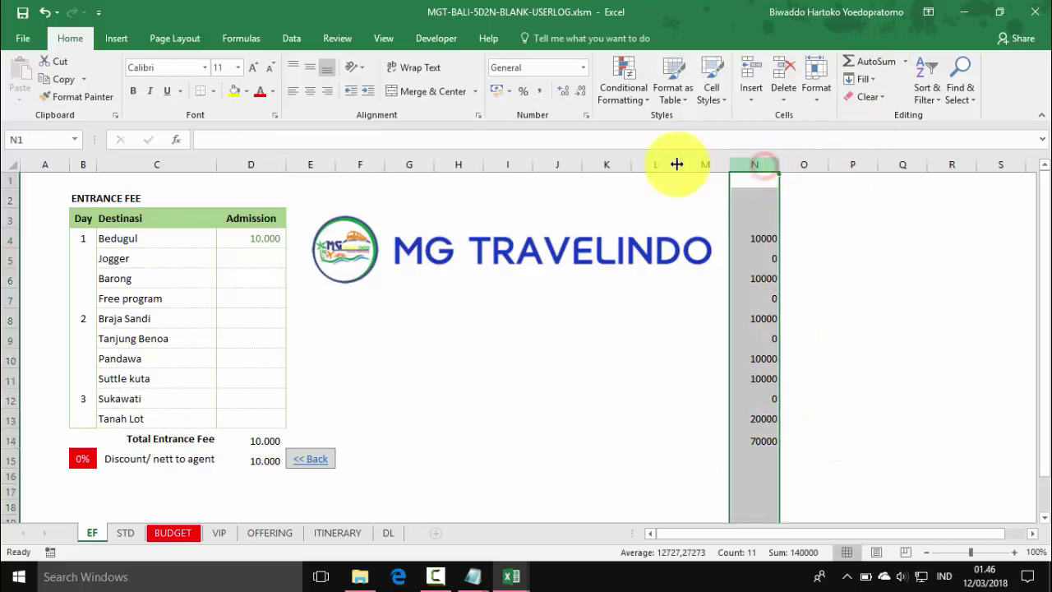
pyautogui.click(537, 90)
pyautogui.scroll(-1, 785, 332)
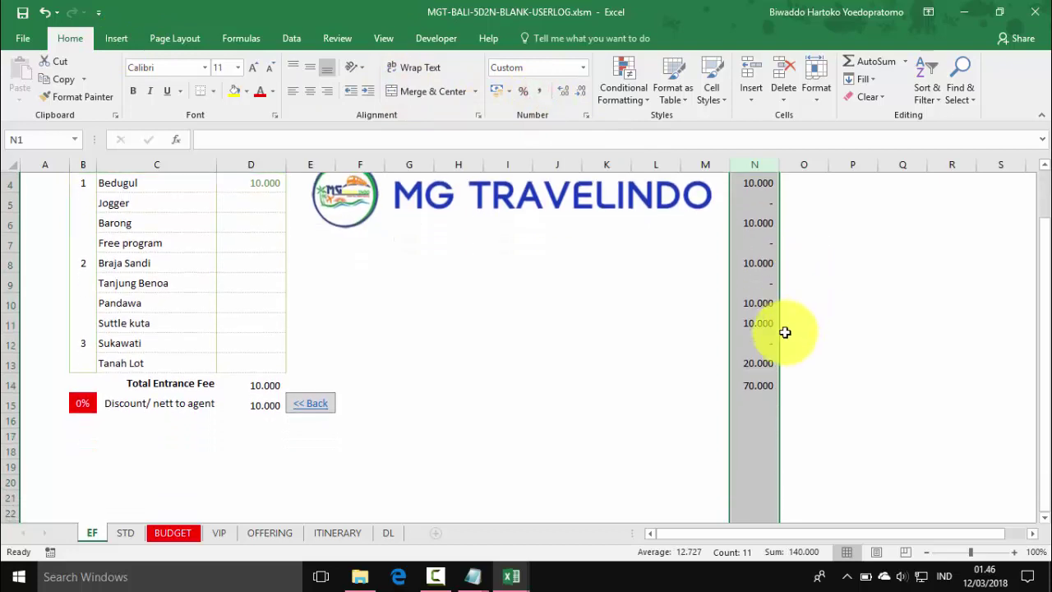
# Step: Add a bottom border to the total cell N14
pyautogui.click(753, 385)
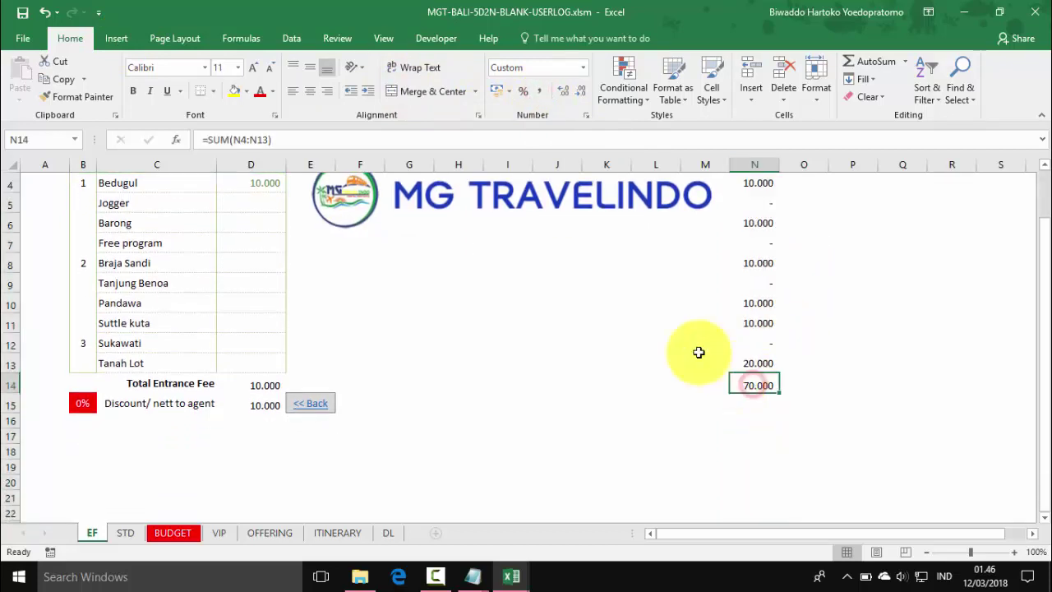
pyautogui.click(200, 91)
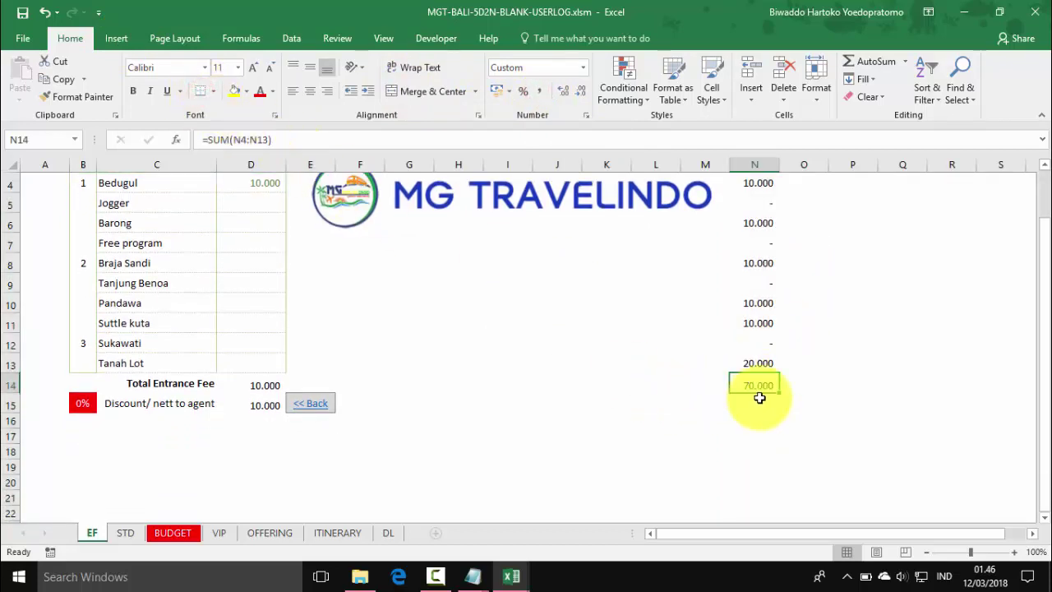
pyautogui.click(759, 365)
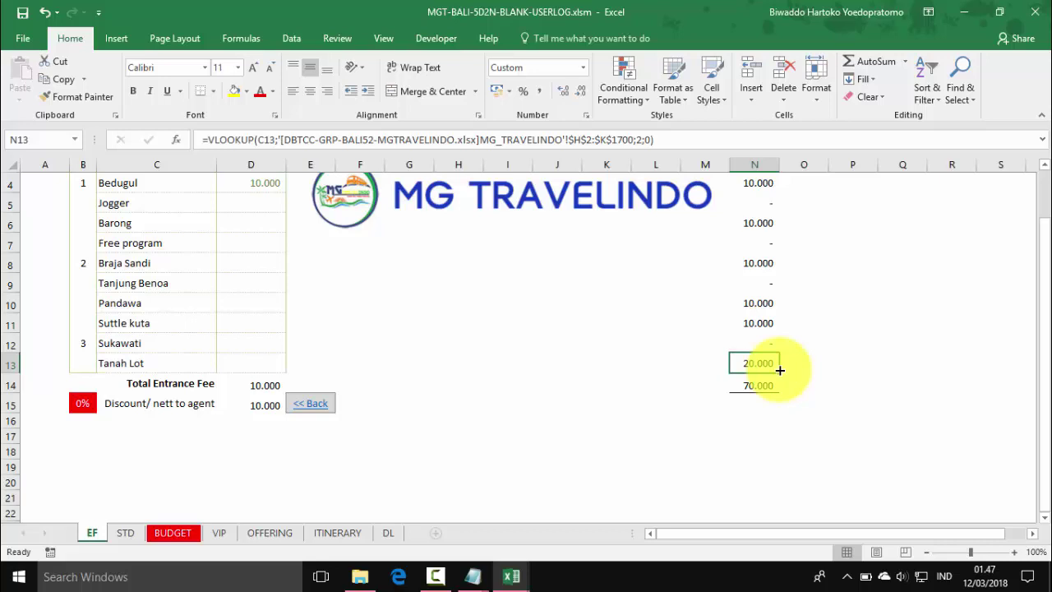
pyautogui.scroll(1, 780, 371)
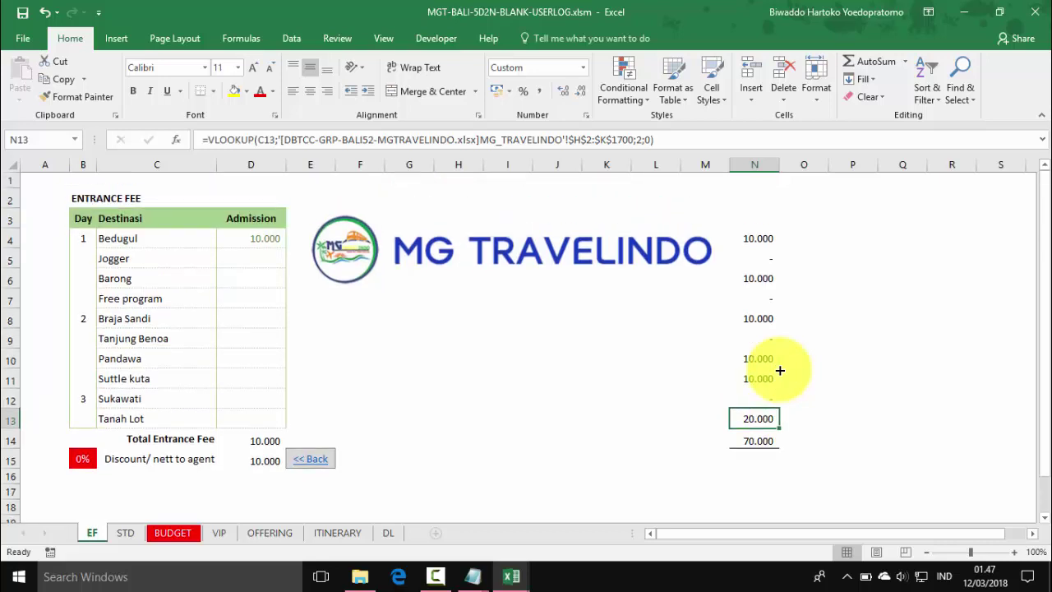
# Step: Fill the D4 Admission formula down to the Tanah Lot row in D13
pyautogui.click(262, 238)
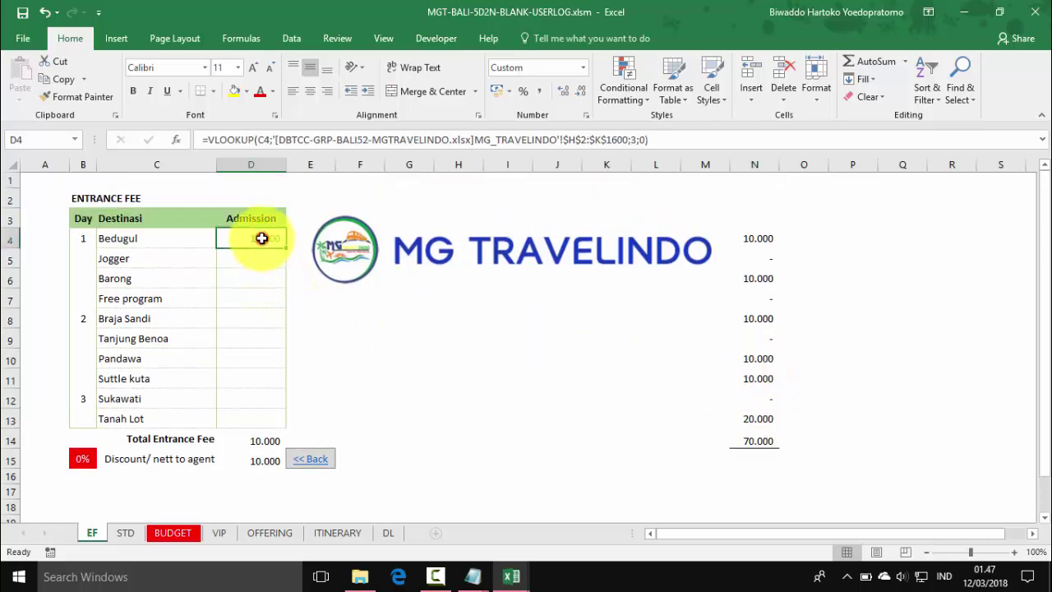
pyautogui.moveTo(285, 248); pyautogui.dragTo(288, 423)
pyautogui.click(767, 440)
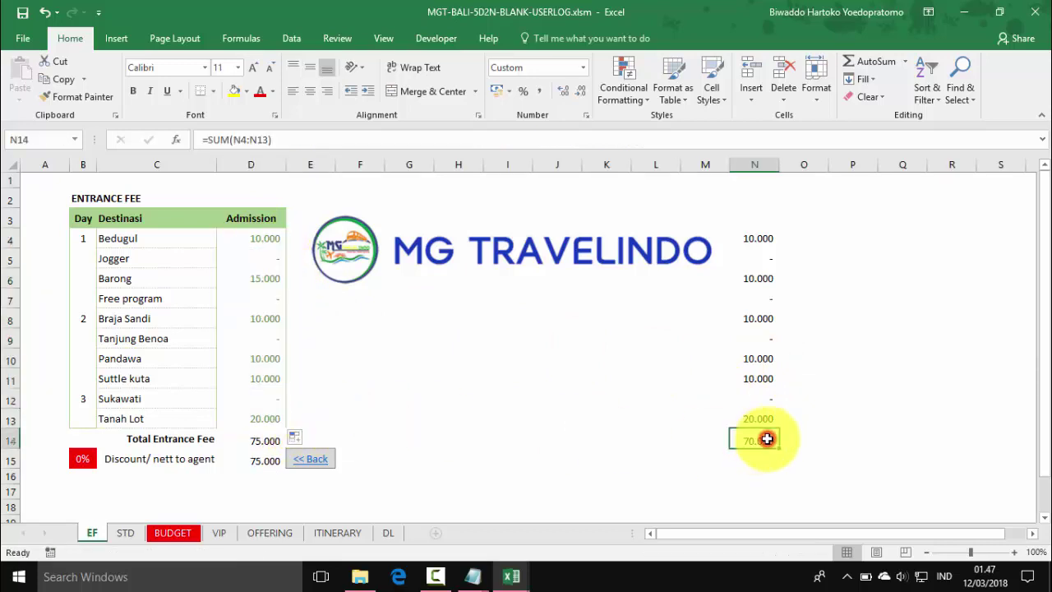
# Step: Enter the column headings BUDGET in N3 and VIP in O3
pyautogui.click(765, 218)
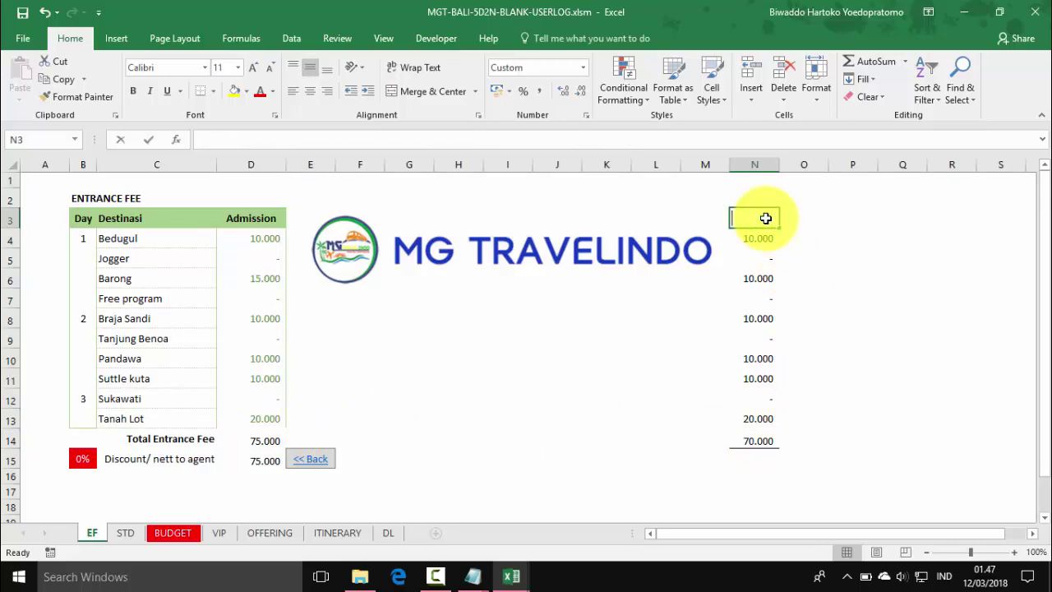
pyautogui.write('BUDGET')
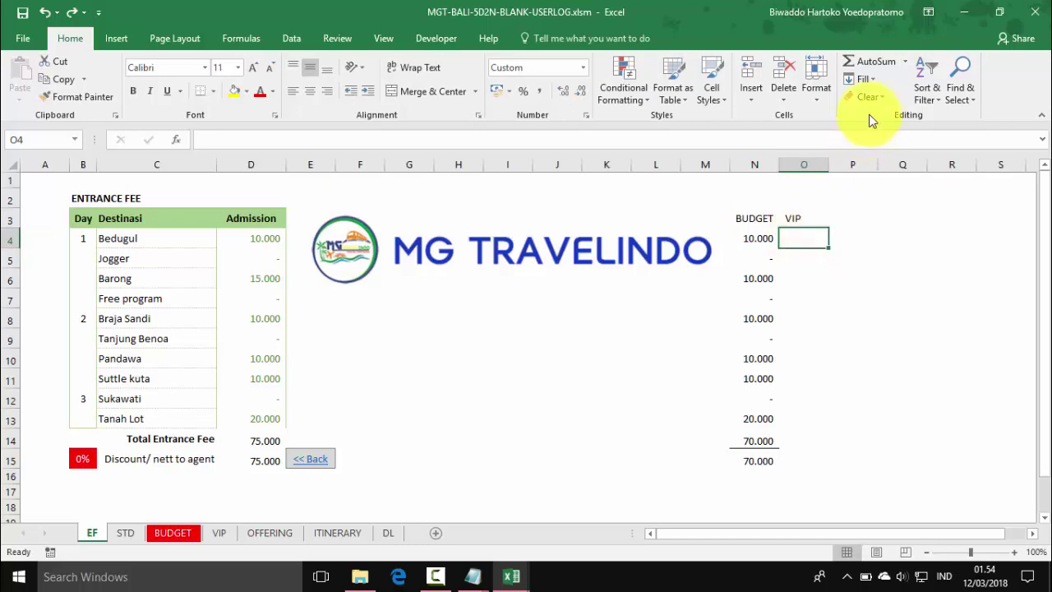
pyautogui.click(904, 62)
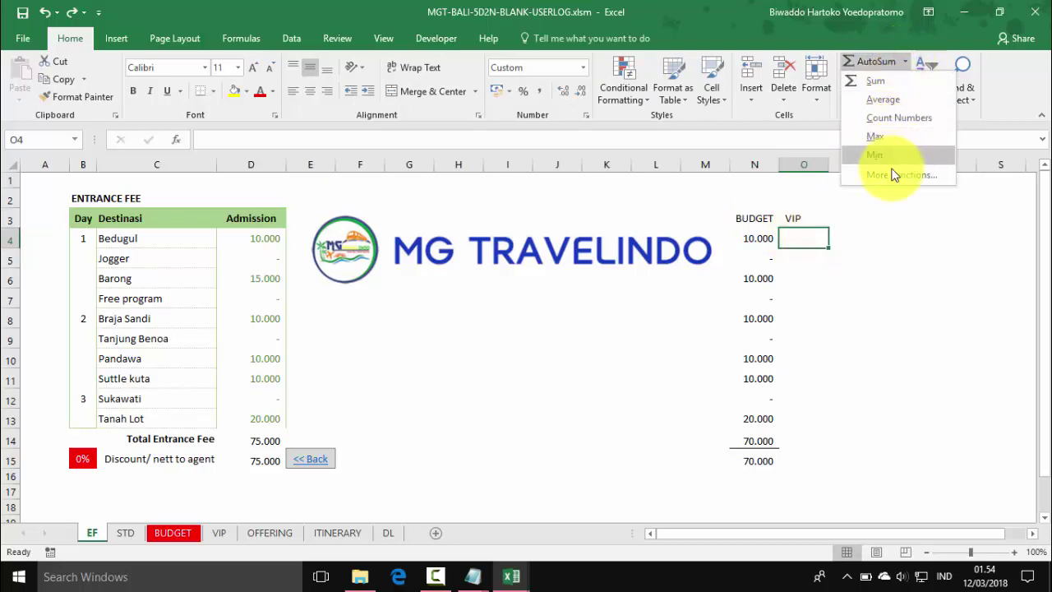
pyautogui.click(928, 260)
# Step: Add a bottom border to N13, the last BUDGET fee above the total
pyautogui.click(757, 425)
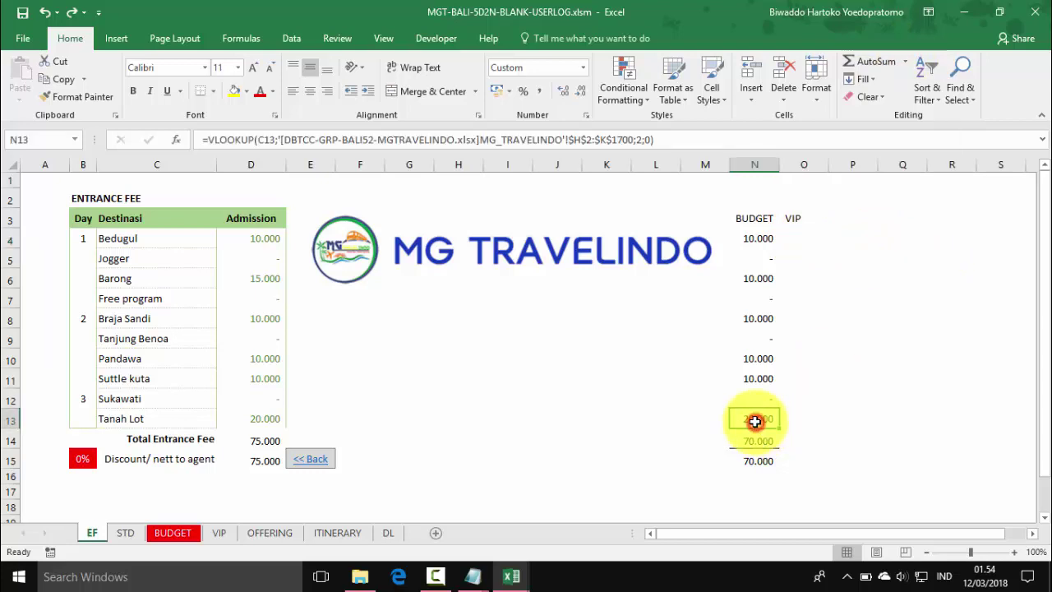
pyautogui.click(200, 91)
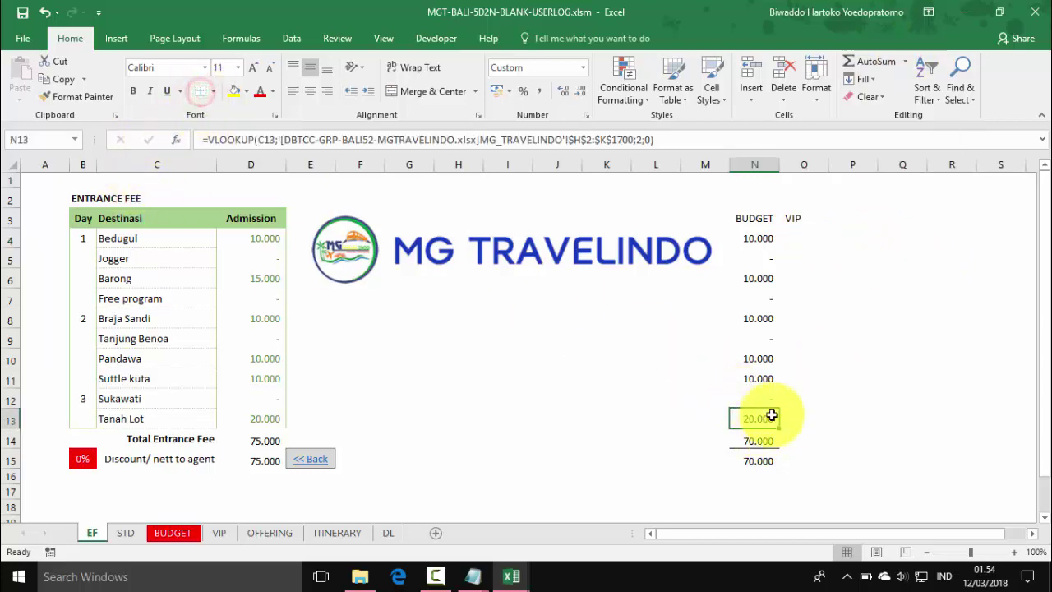
pyautogui.click(805, 440)
pyautogui.click(761, 442)
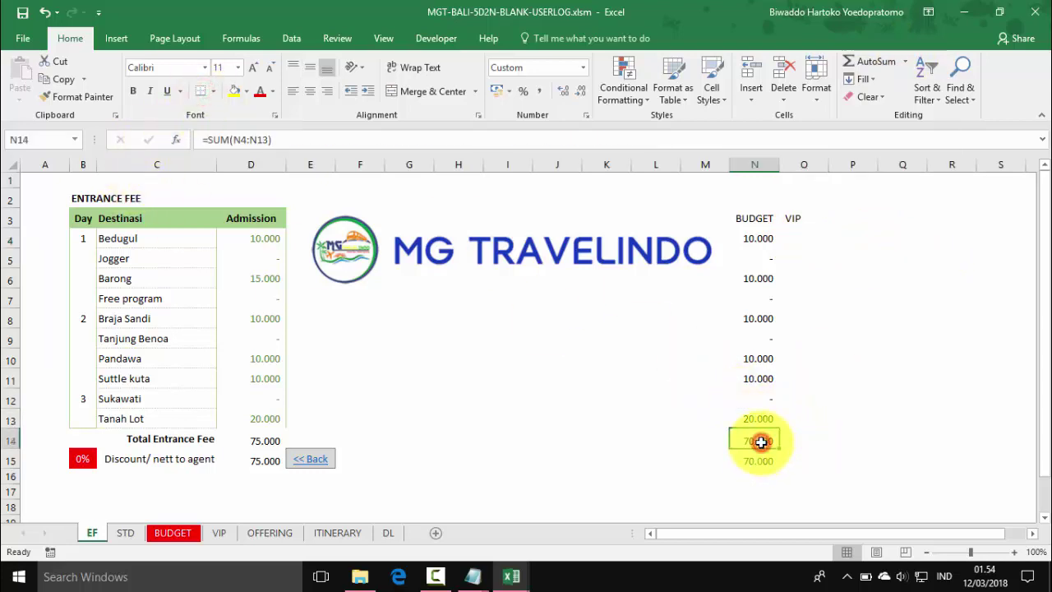
# Step: Label the two summary rows beside the BUDGET column Total in M14 and Nett in M15
pyautogui.click(716, 445)
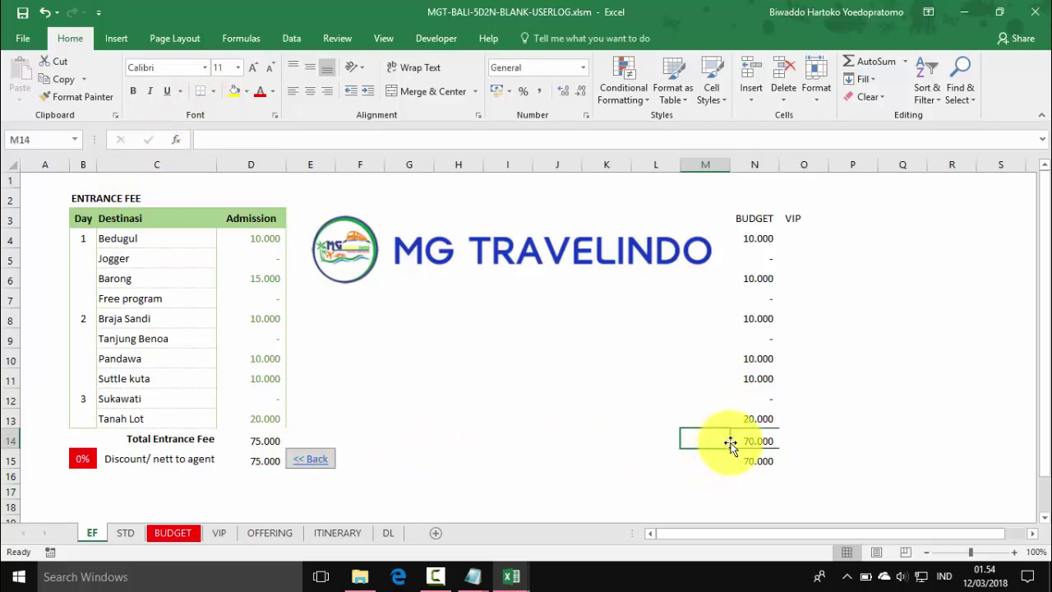
pyautogui.write('Total')
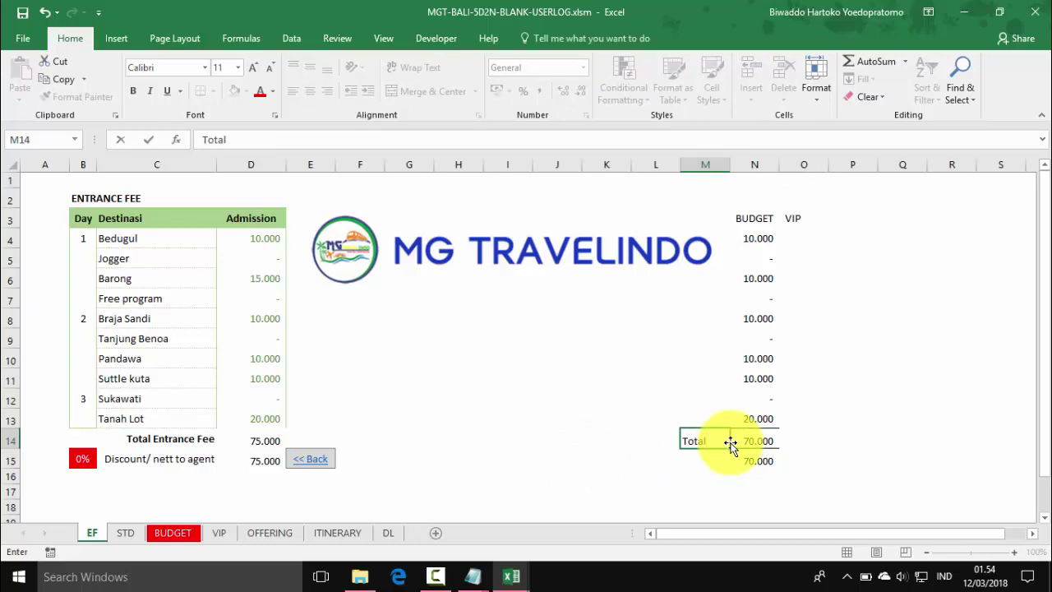
pyautogui.press('Return')
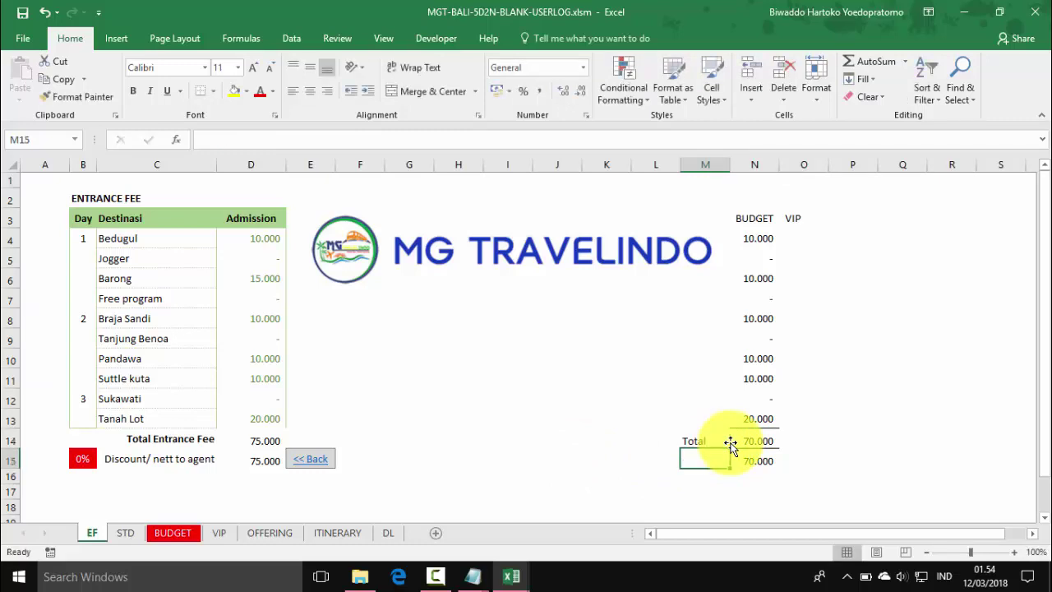
pyautogui.write('Nett')
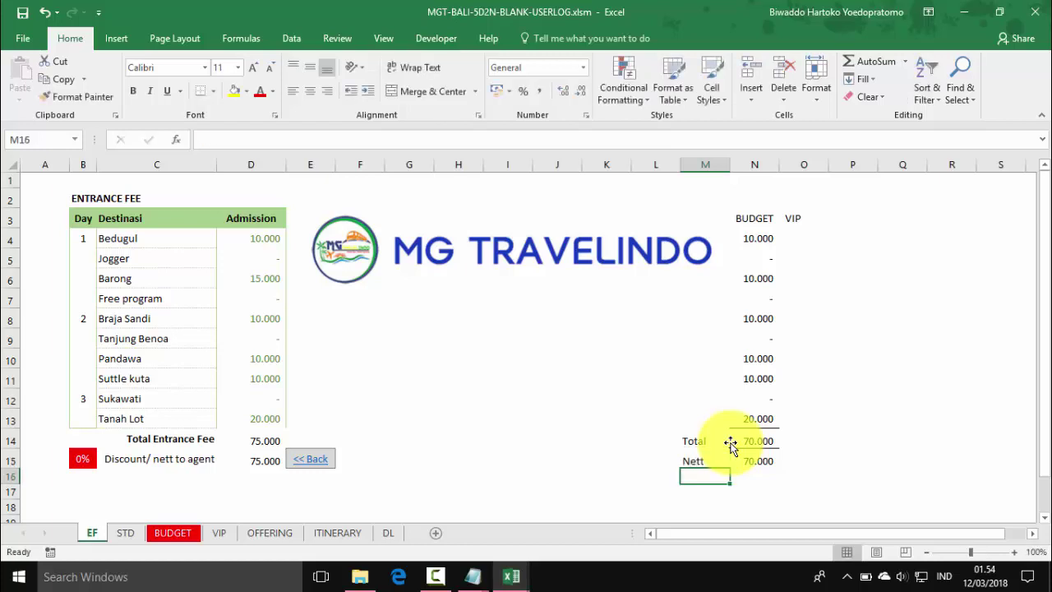
# Step: Start a VLOOKUP function in O4 with the Bedugul cell C4 as the lookup value
pyautogui.click(814, 239)
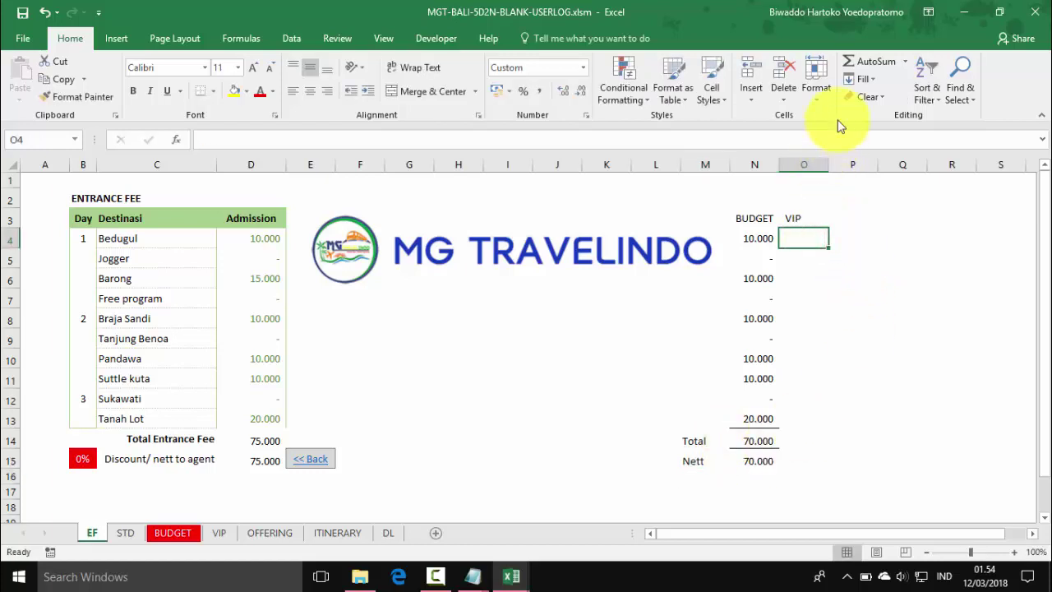
pyautogui.click(904, 62)
pyautogui.click(893, 175)
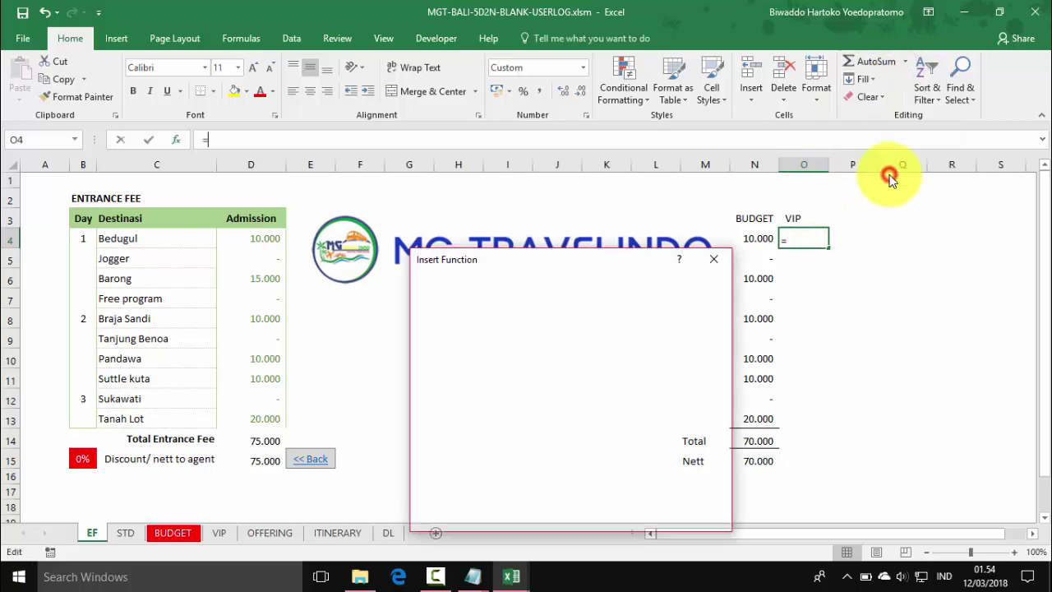
pyautogui.click(465, 364)
pyautogui.doubleClick(465, 364)
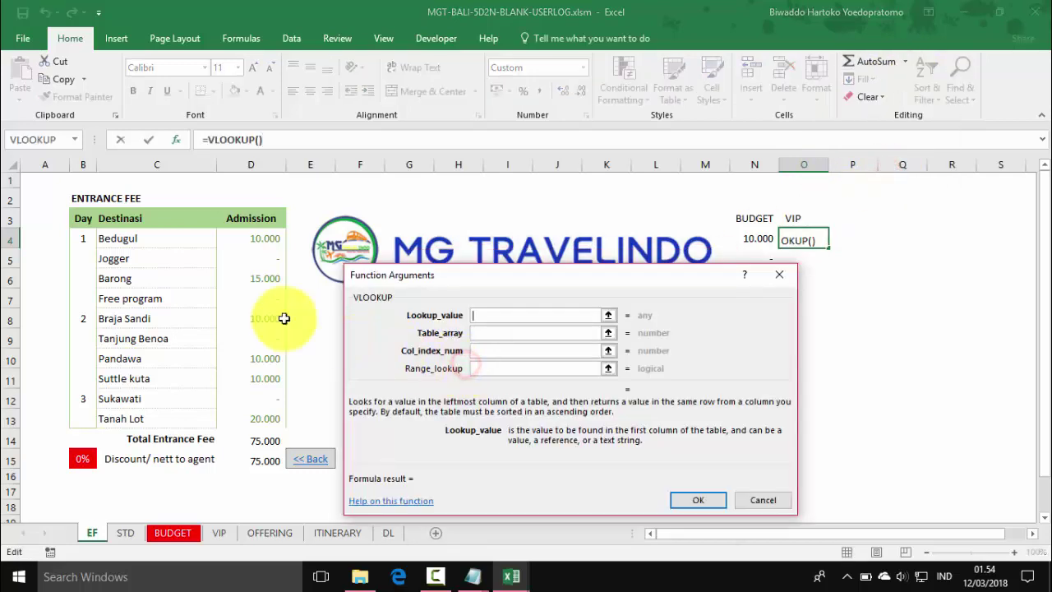
pyautogui.click(134, 237)
# Step: Set the table array to $H$2:$K$2000 on the MG_TRAVELINDO sheet of DBTCC-GRP-BALI52-MGTRAVELINDO.xlsx
pyautogui.click(489, 332)
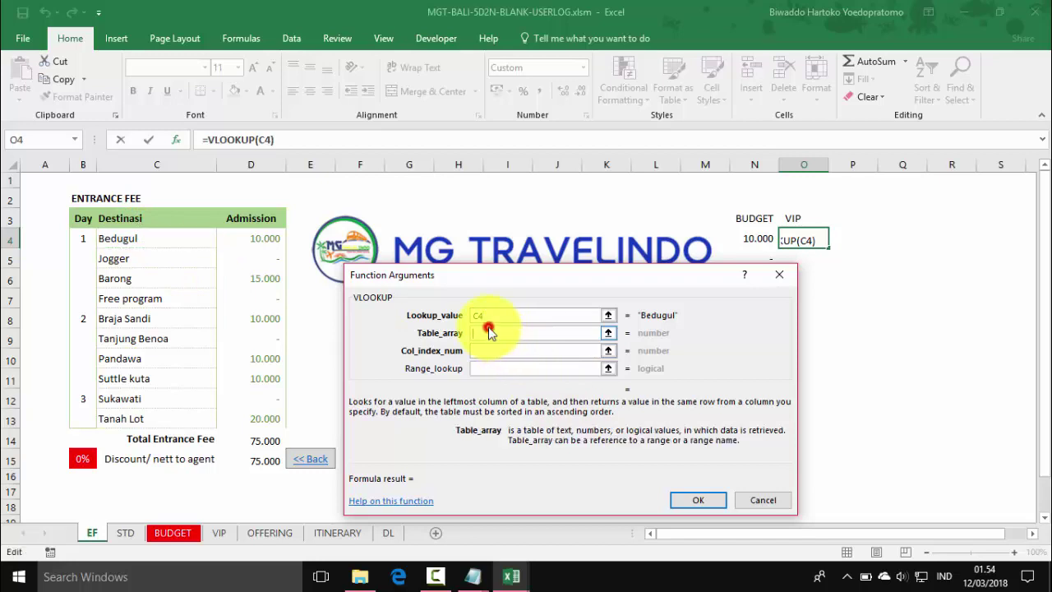
pyautogui.click(608, 333)
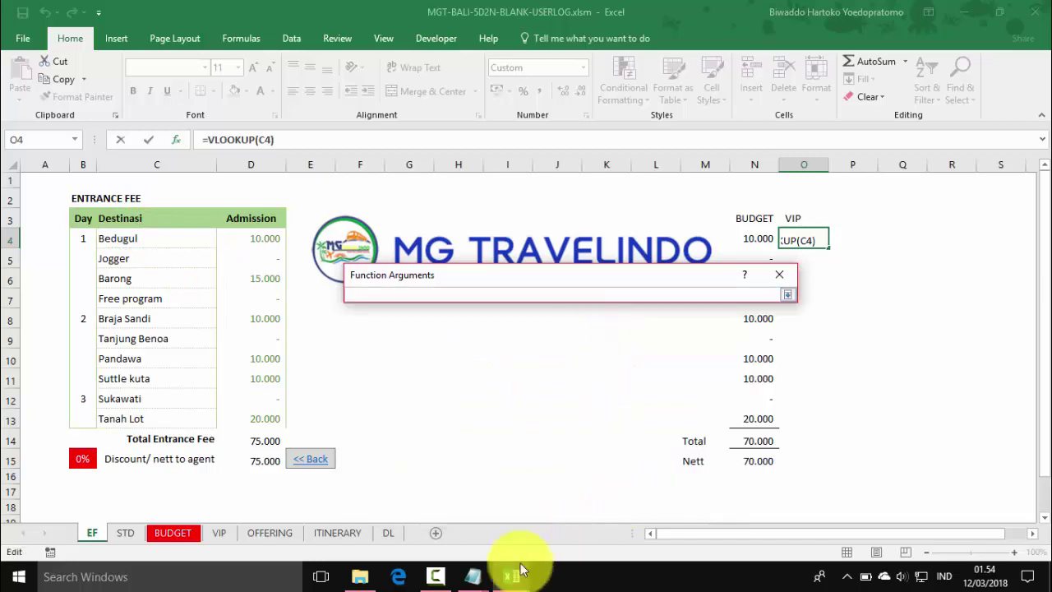
pyautogui.moveTo(518, 567)
pyautogui.click(601, 524)
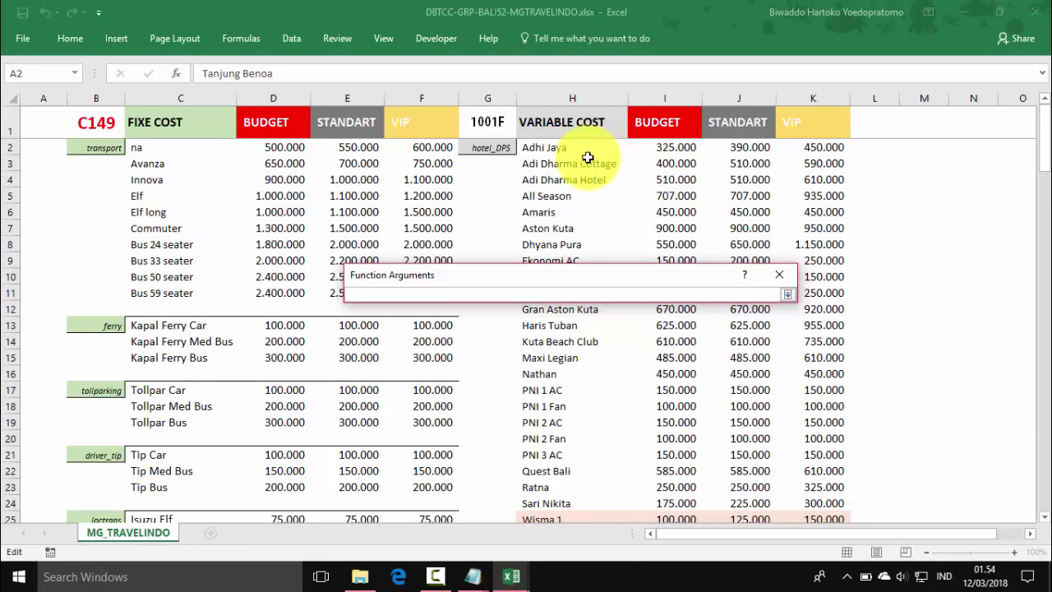
pyautogui.moveTo(556, 147); pyautogui.dragTo(821, 433)
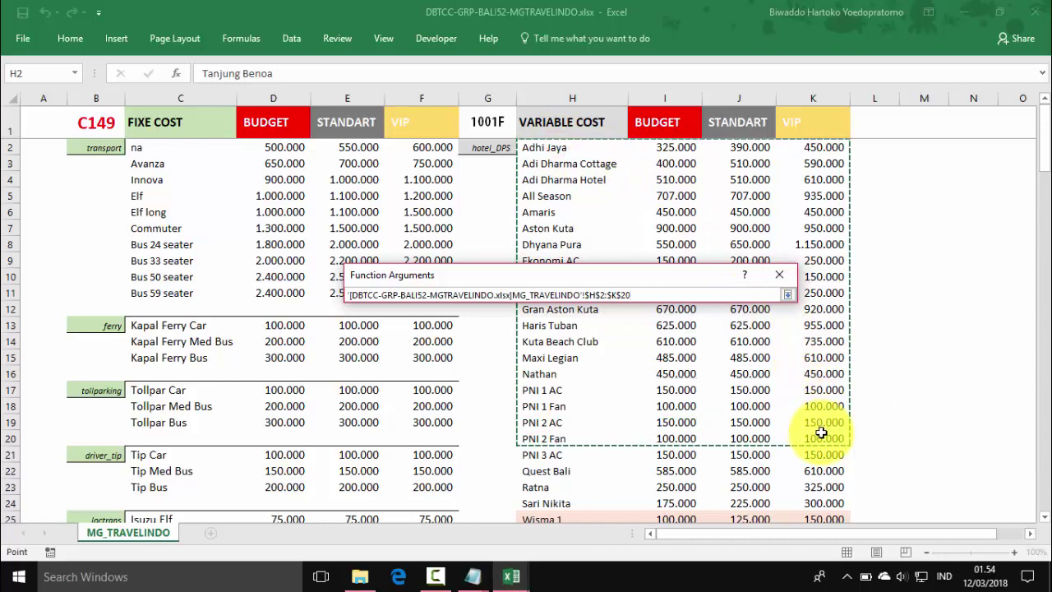
pyautogui.write('00')
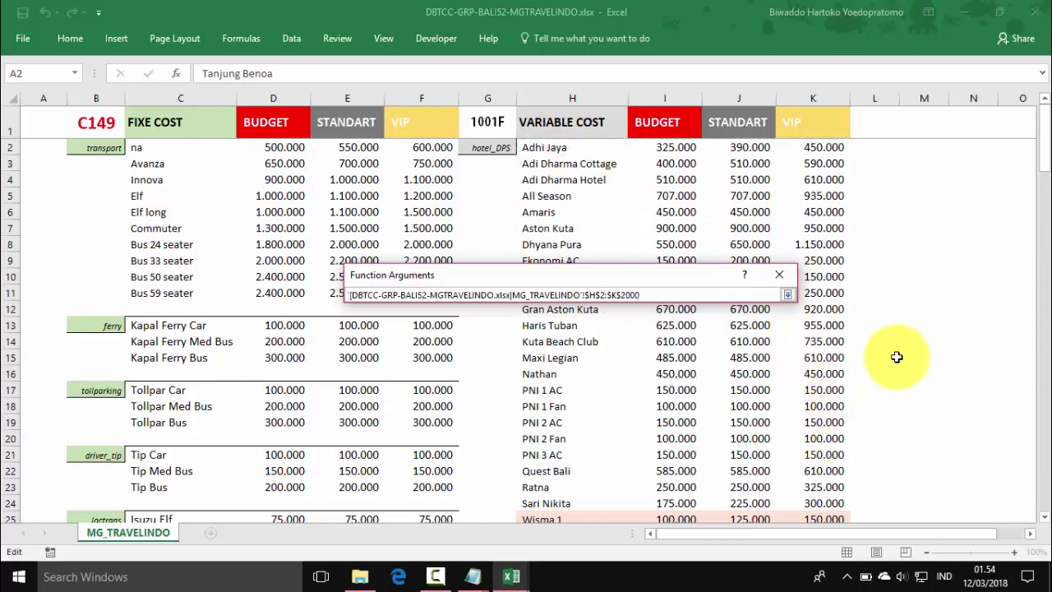
pyautogui.click(788, 294)
# Step: Complete the O4 VLOOKUP with column index 4 and range lookup 0
pyautogui.click(524, 349)
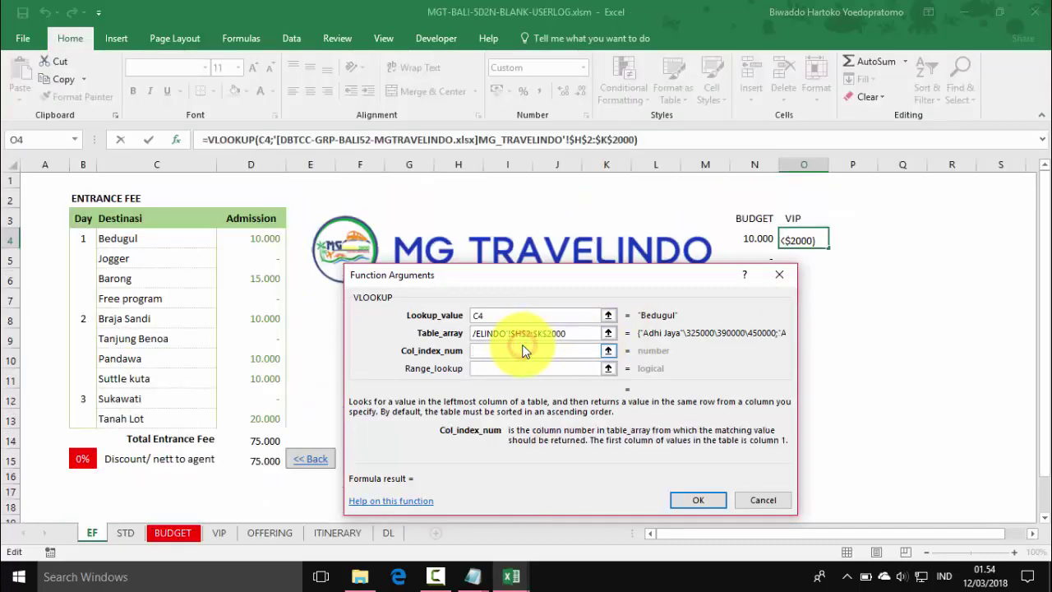
pyautogui.write('4')
pyautogui.click(487, 368)
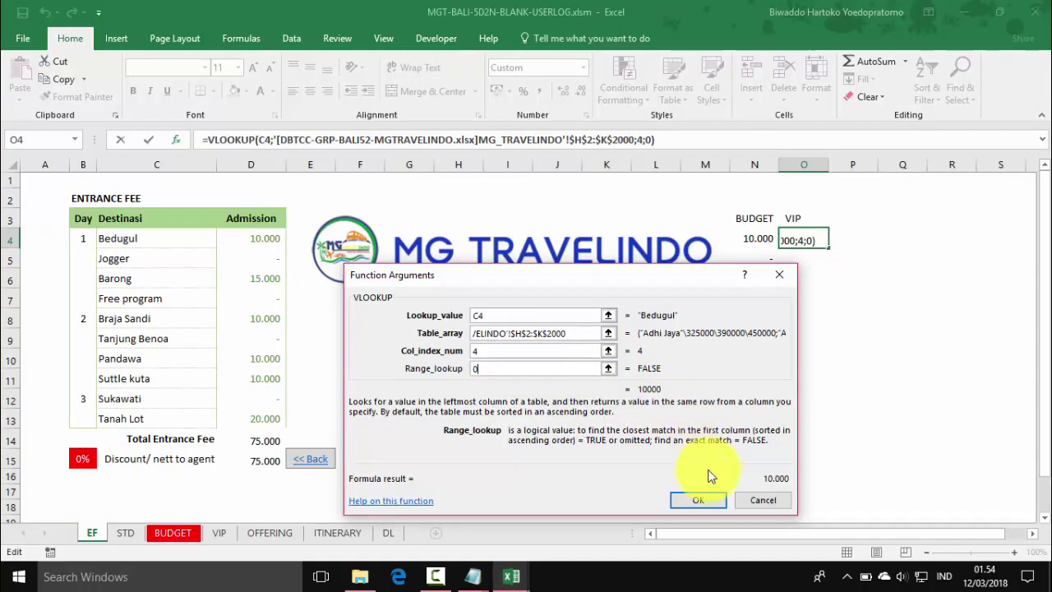
pyautogui.click(698, 498)
pyautogui.click(869, 425)
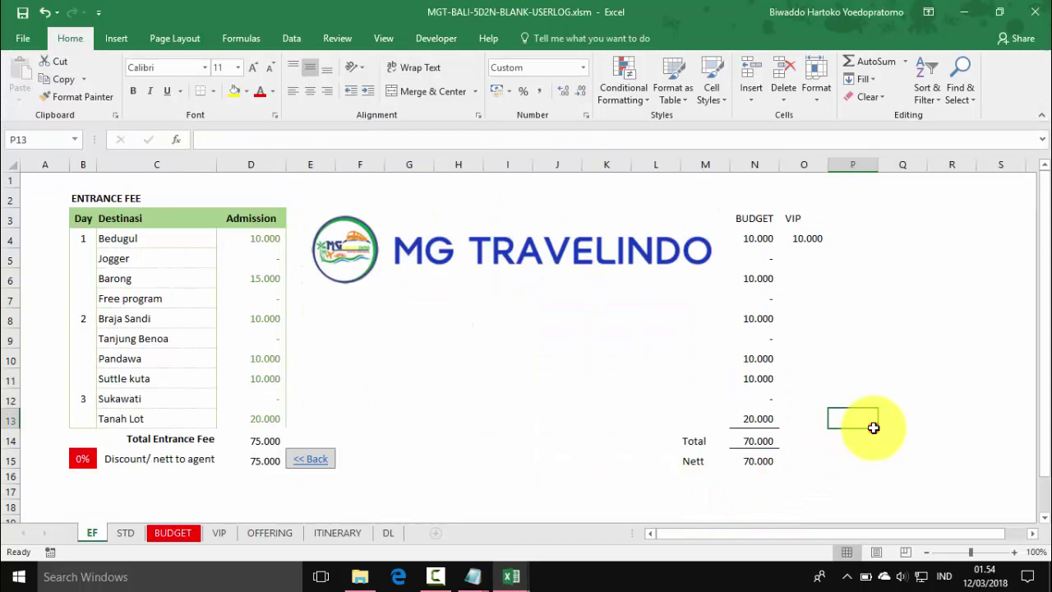
# Step: Fill the O4 formula down to O13 and total the VIP fees in O14 with a SUM of O4:O13
pyautogui.click(810, 237)
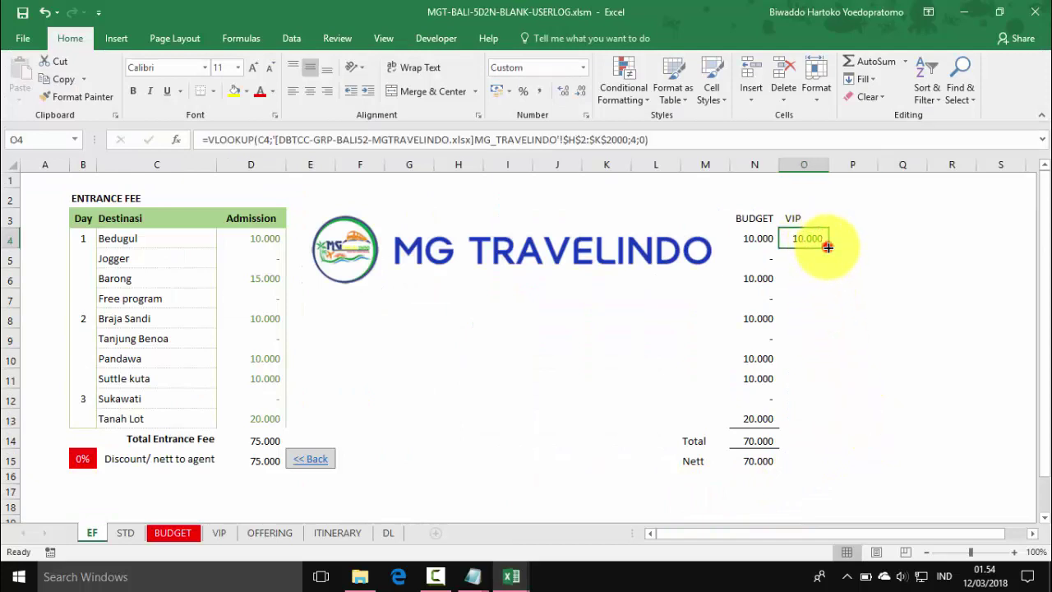
pyautogui.moveTo(827, 247); pyautogui.dragTo(810, 425)
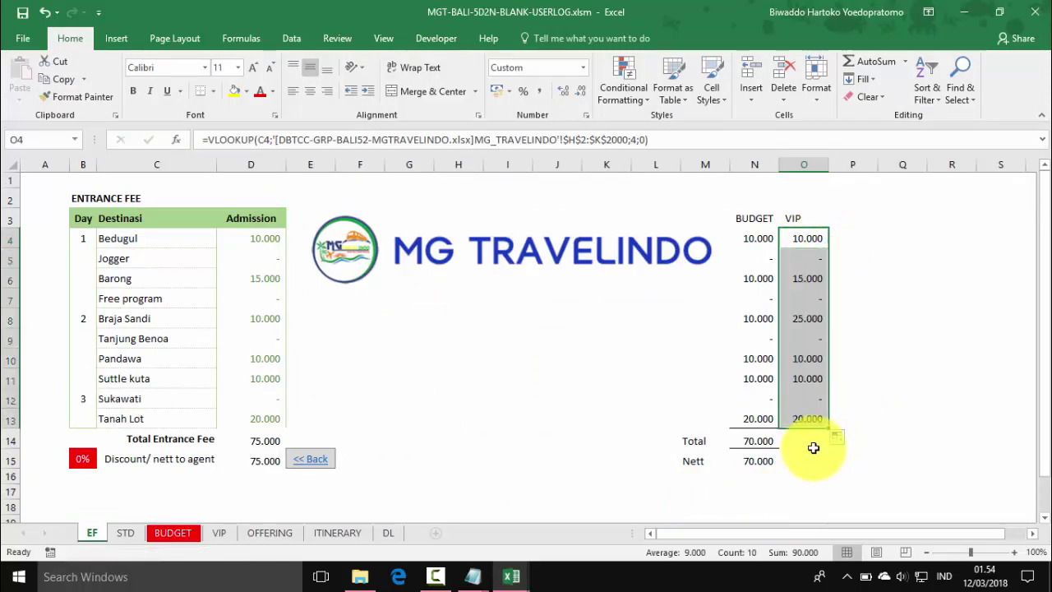
pyautogui.click(805, 440)
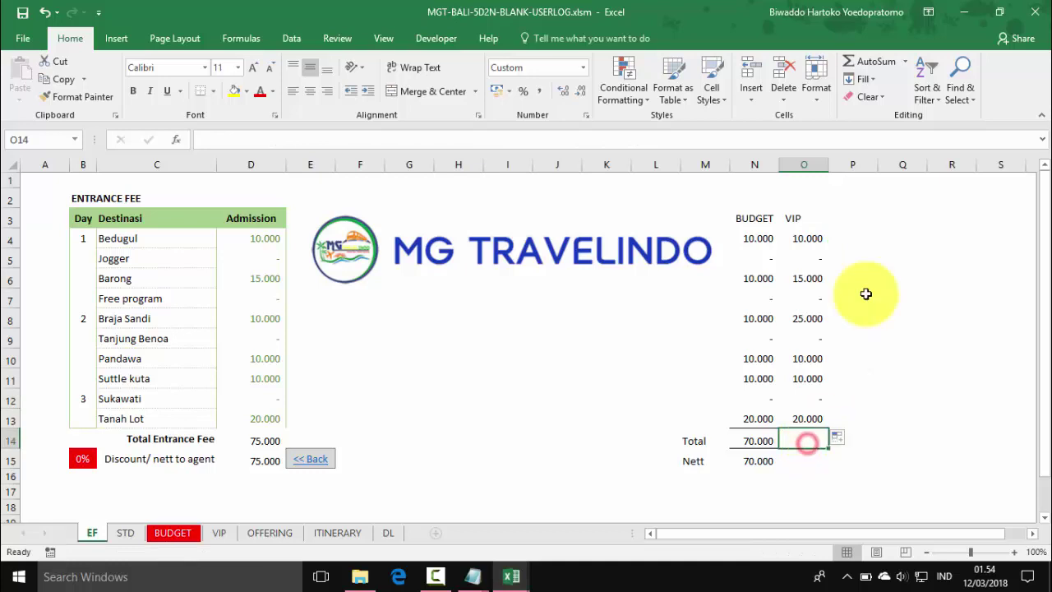
pyautogui.click(881, 62)
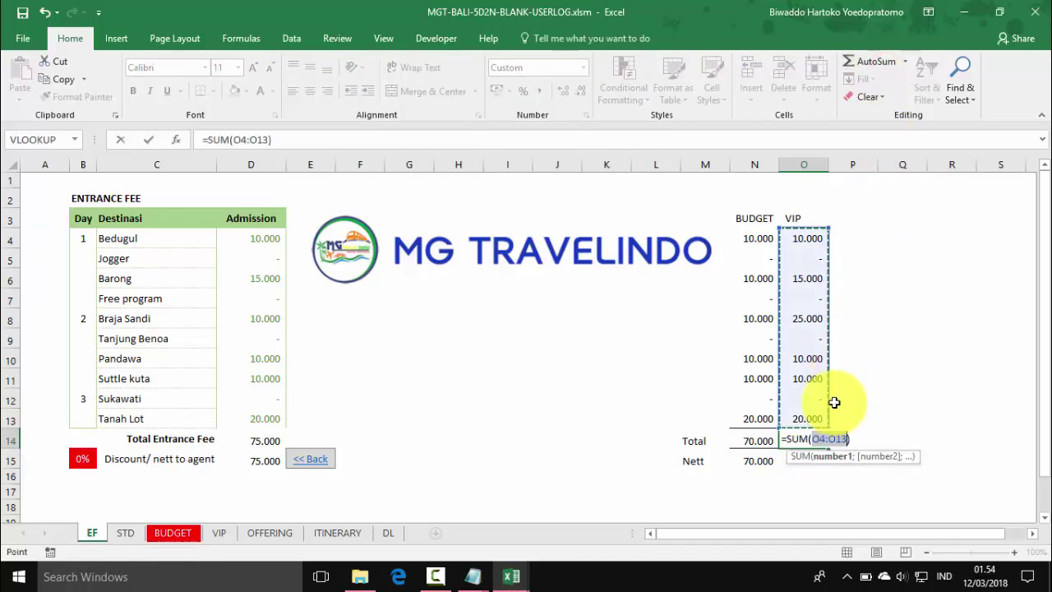
pyautogui.press('Return')
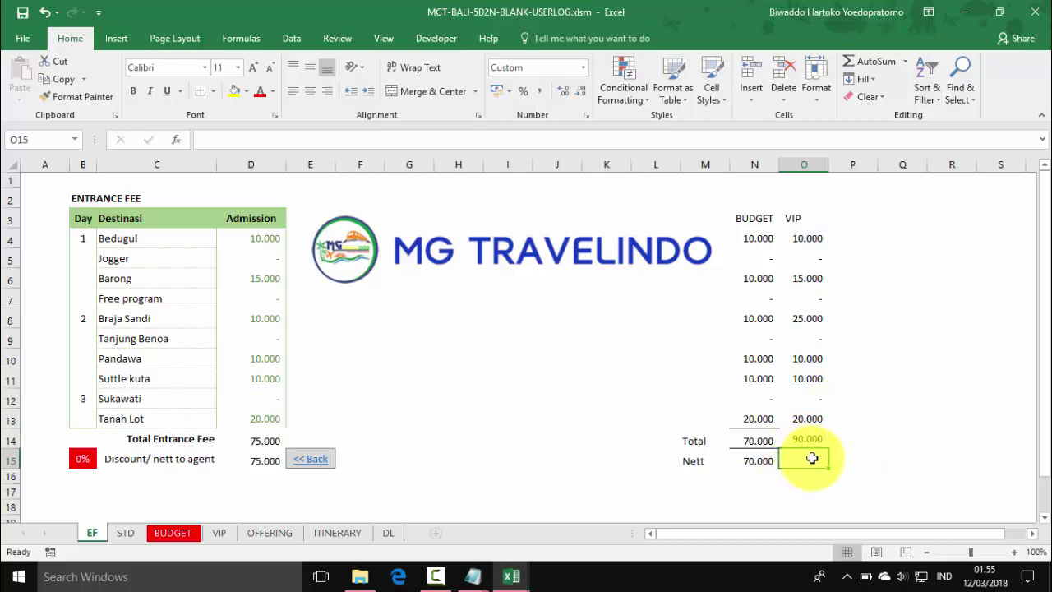
# Step: Enter the VIP nett formula =O14-(D14*B15) in O15
pyautogui.write('=')
pyautogui.click(807, 440)
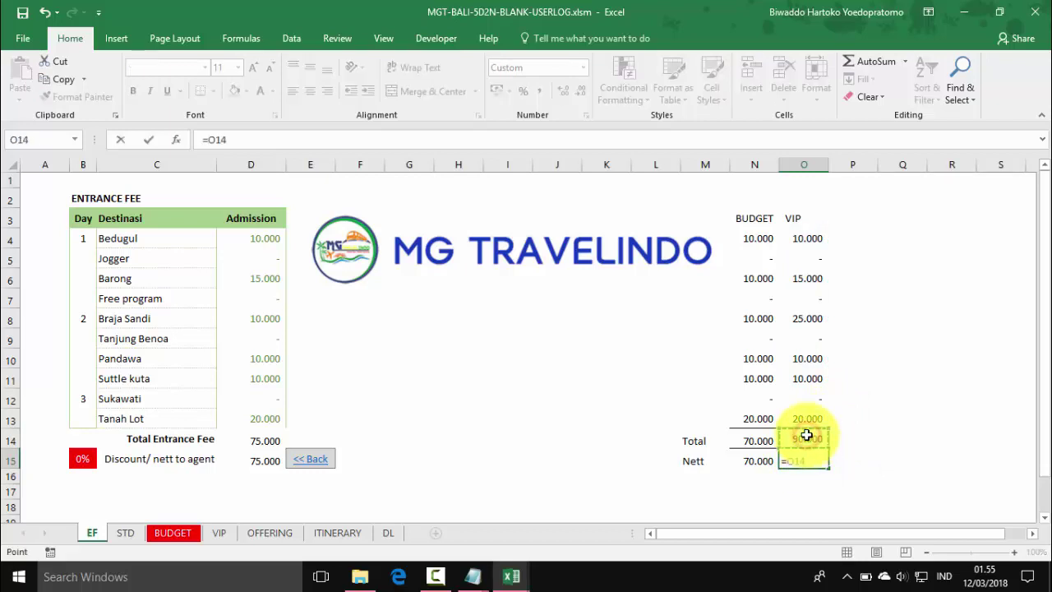
pyautogui.click(248, 140)
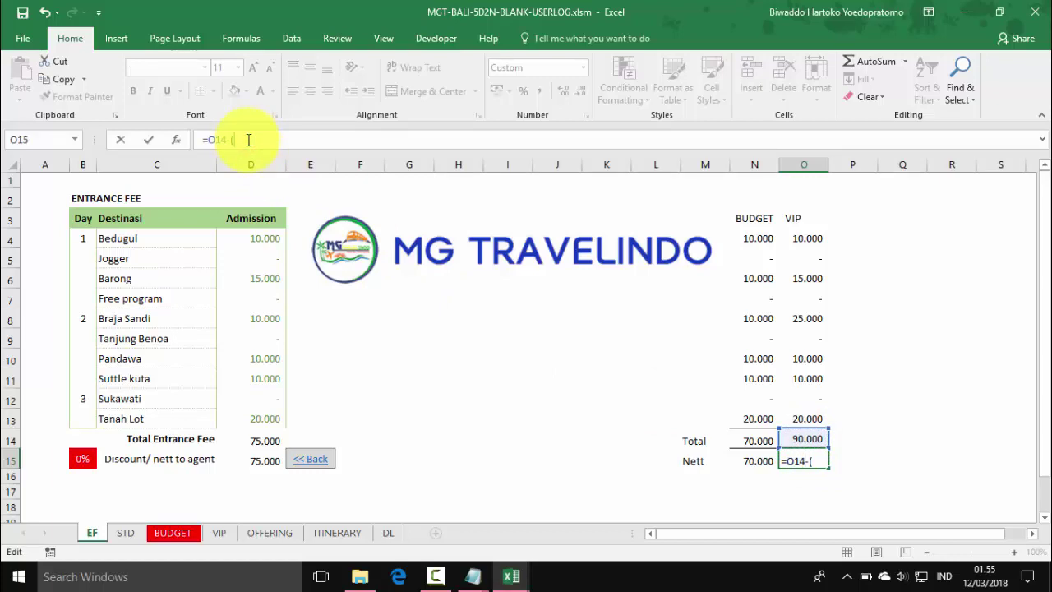
pyautogui.write('-(D1')
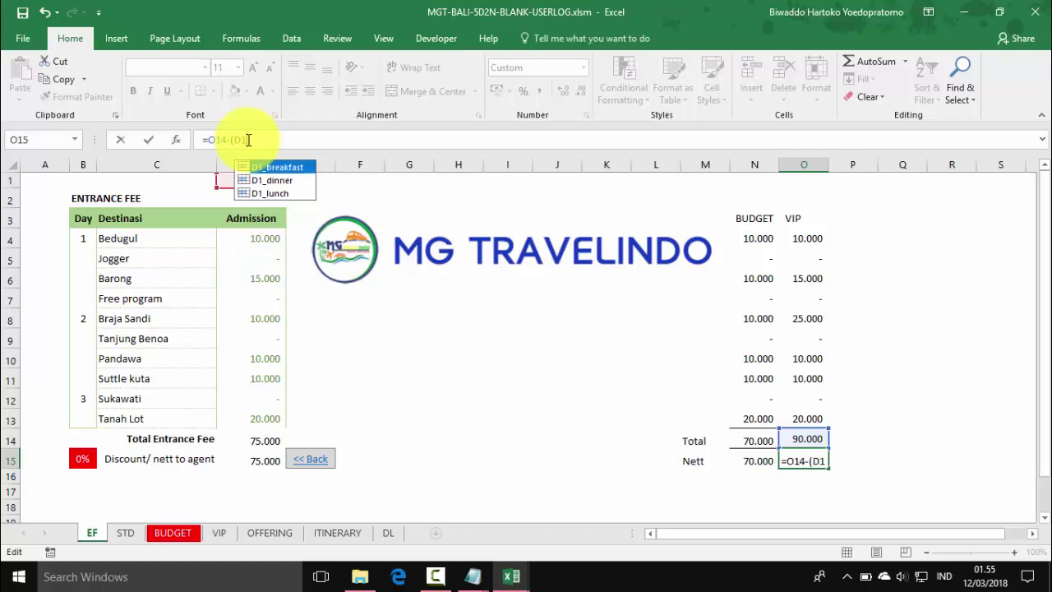
pyautogui.write('4*')
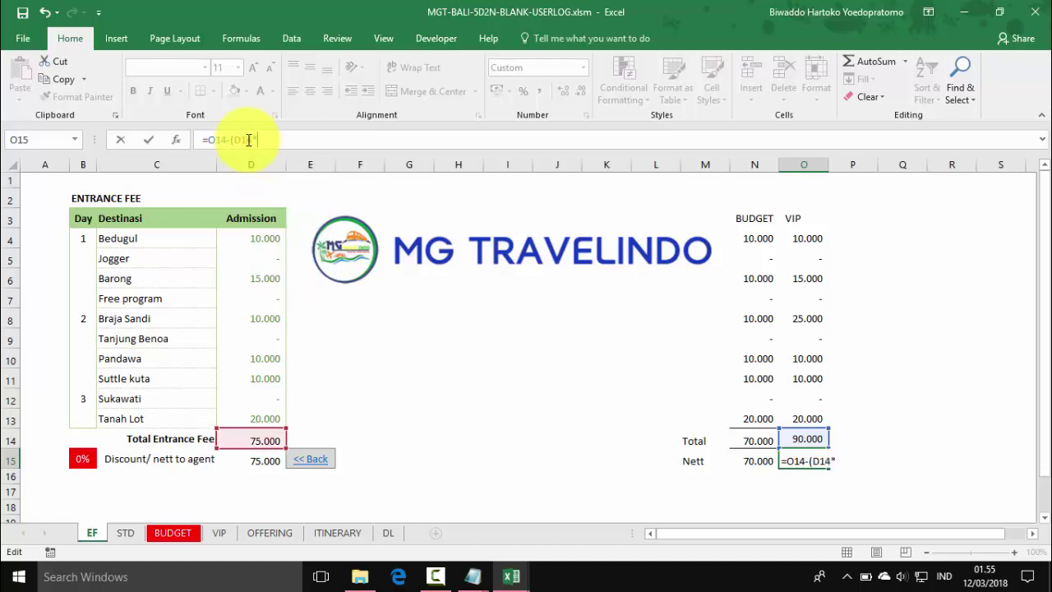
pyautogui.click(82, 457)
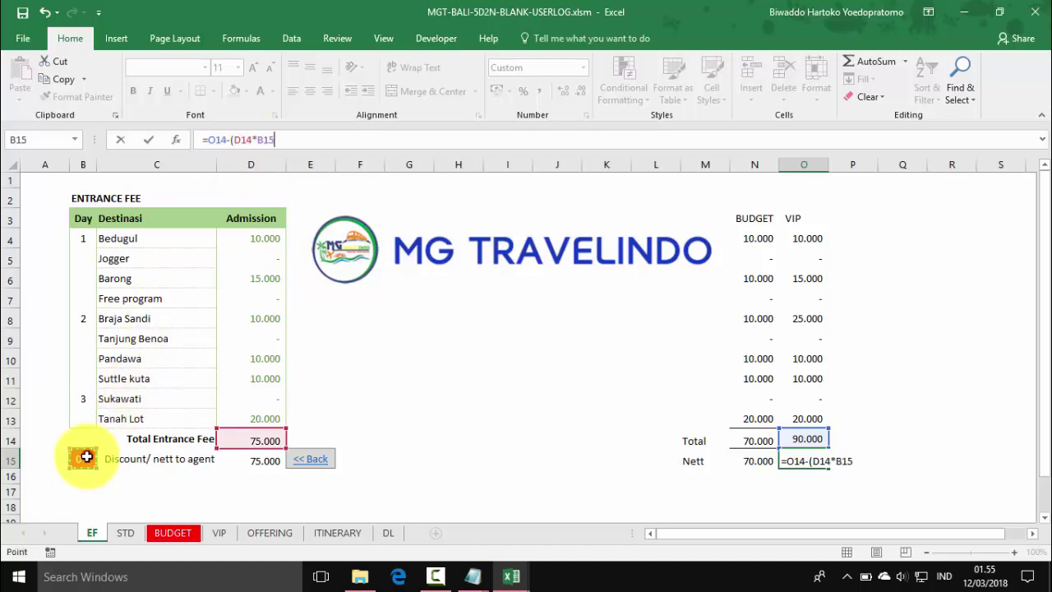
pyautogui.click(295, 142)
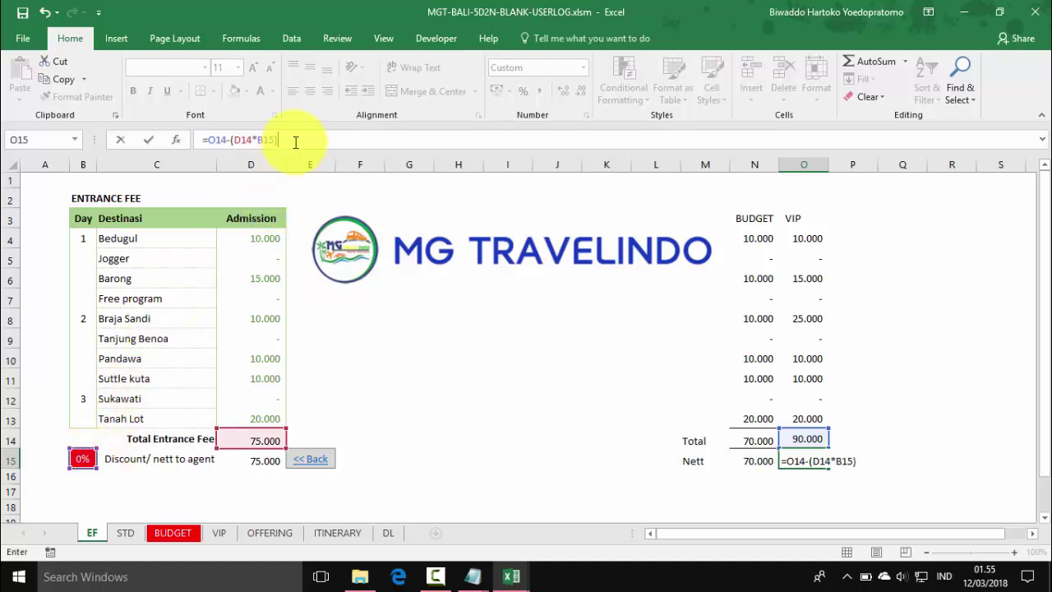
pyautogui.press('Return')
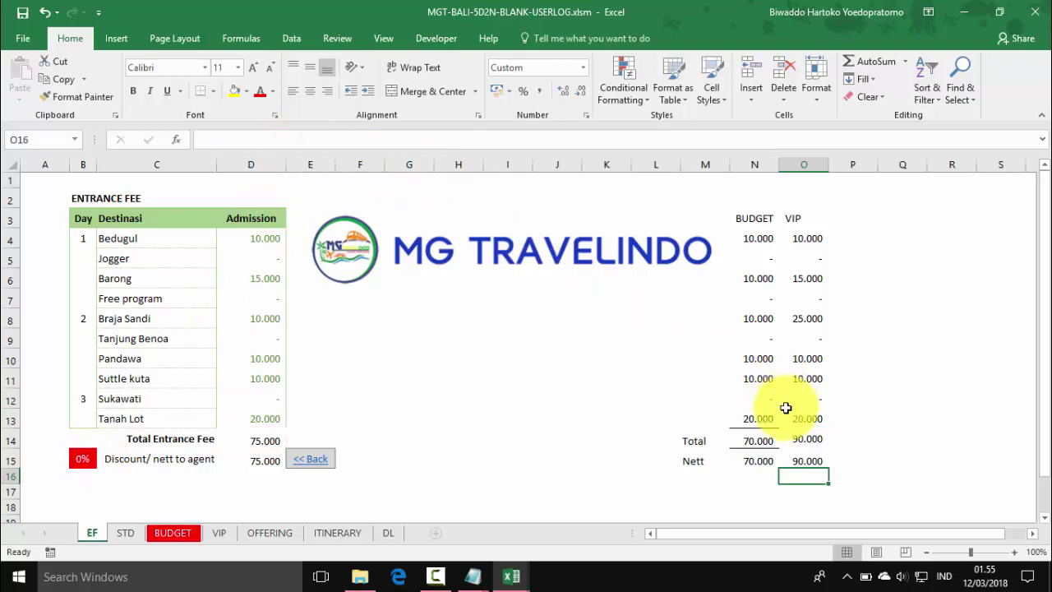
# Step: Add a bottom border to the last VIP fee O13 and to the VIP total O14
pyautogui.click(808, 421)
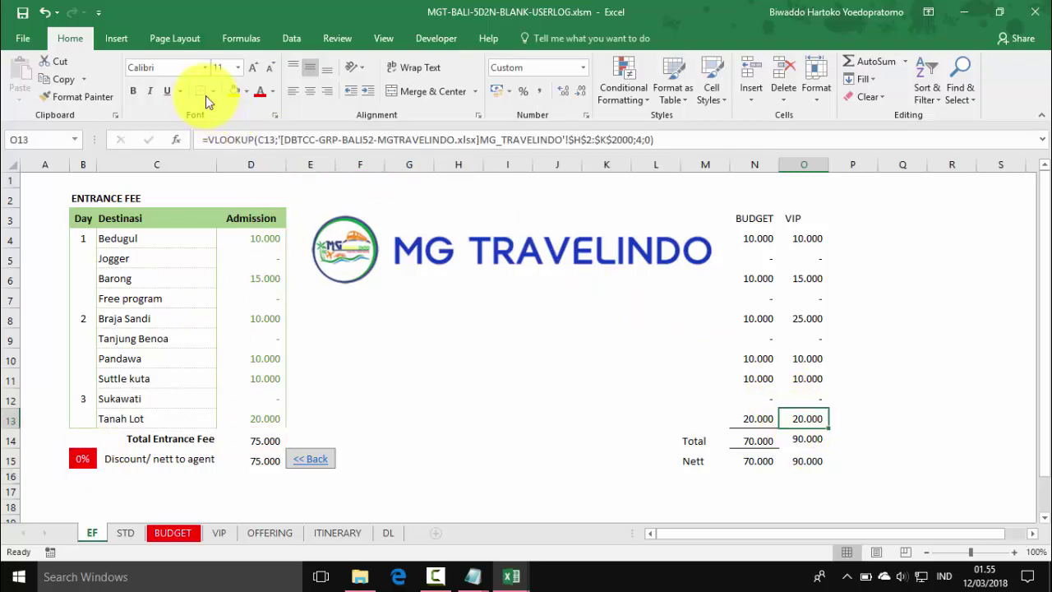
pyautogui.click(811, 439)
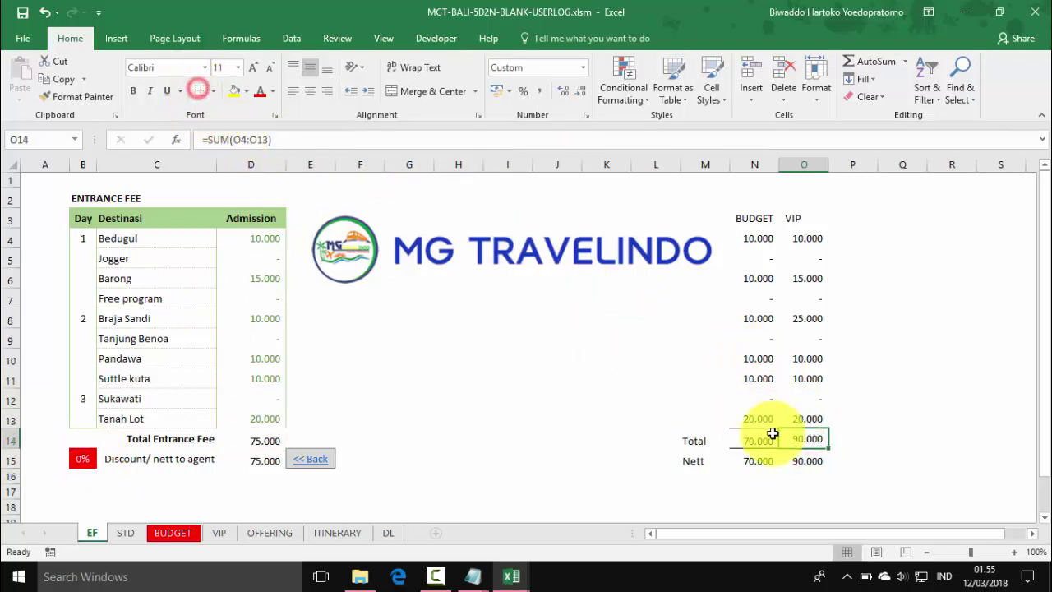
pyautogui.click(811, 461)
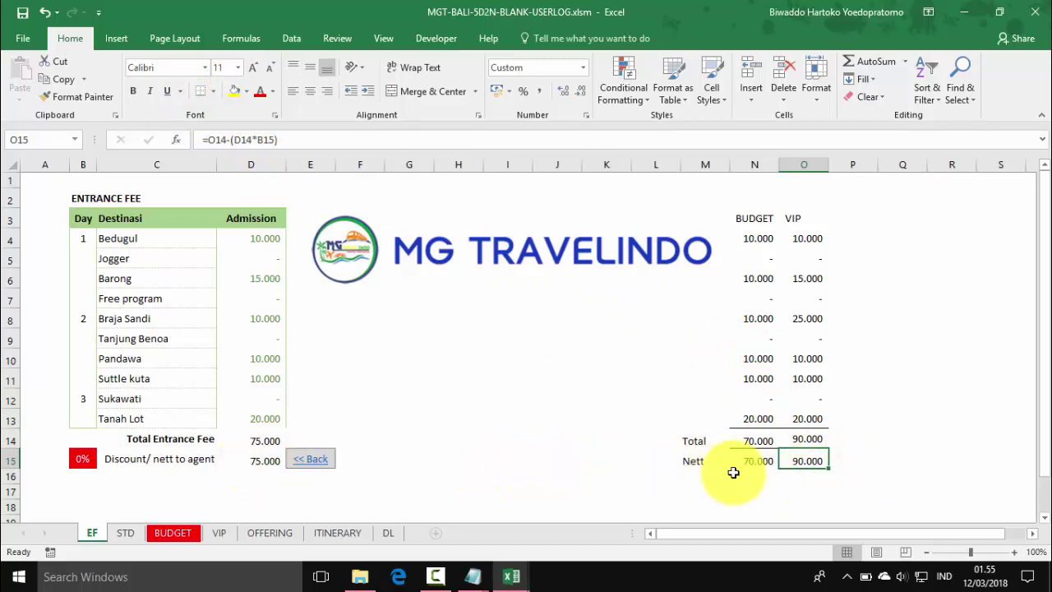
pyautogui.click(758, 463)
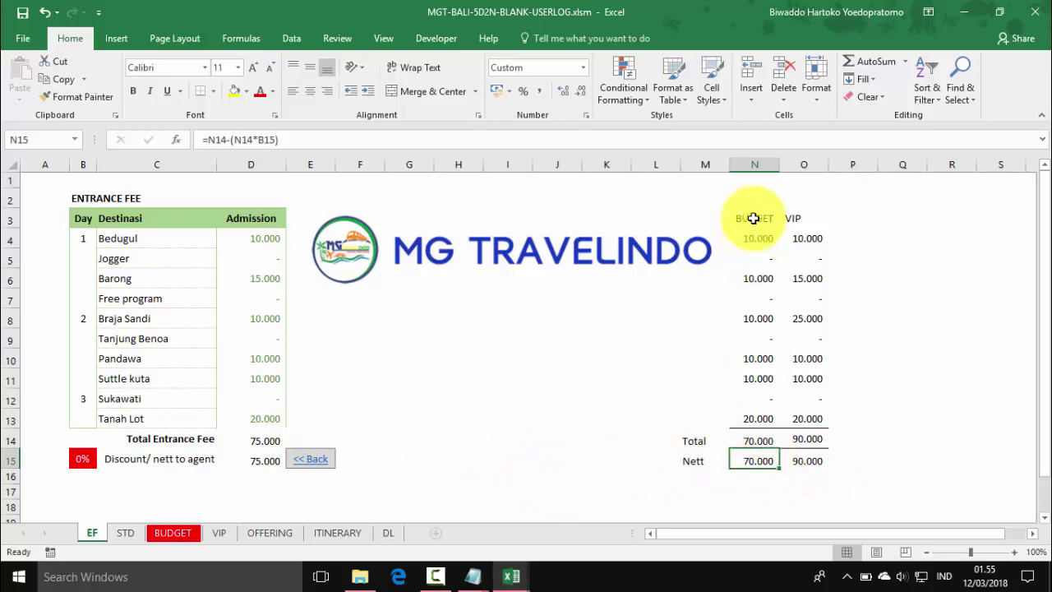
pyautogui.click(812, 463)
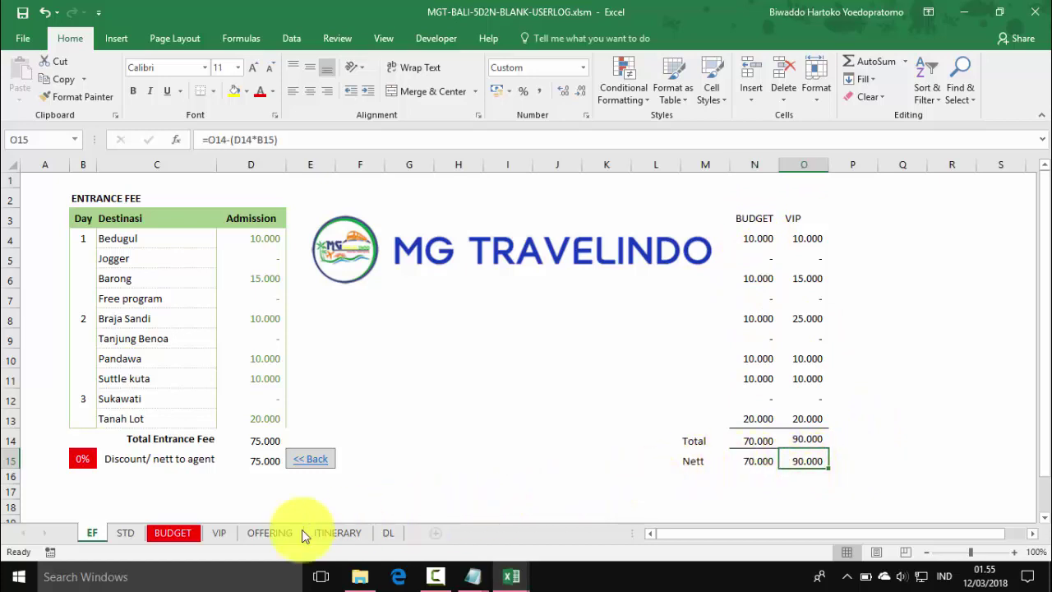
# Step: Link the admission fee amount in G43 of the BUDGET sheet to the budget nett fee with =EF!N15
pyautogui.click(168, 532)
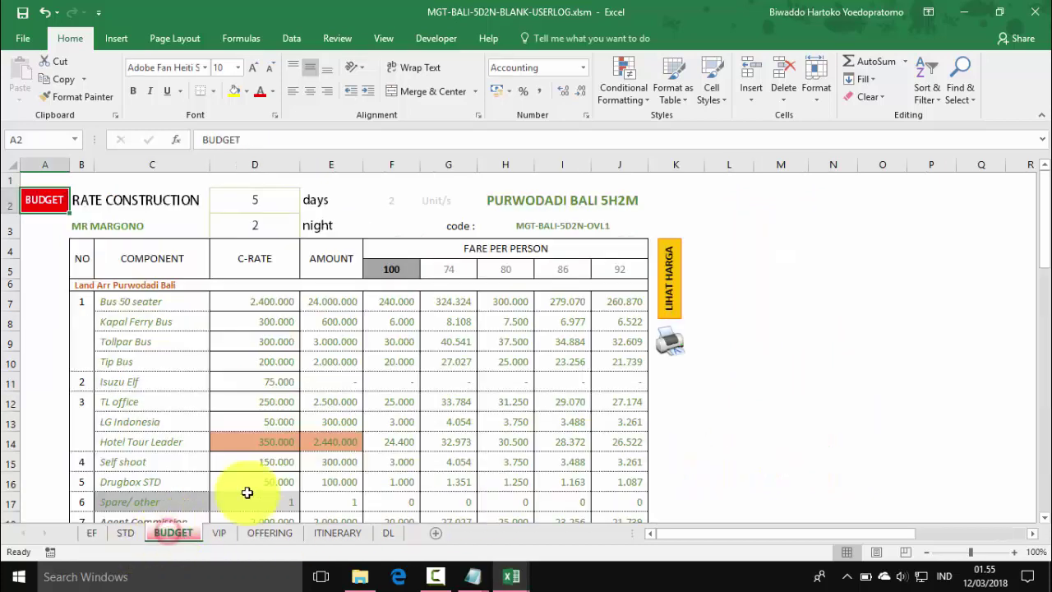
pyautogui.scroll(-6, 262, 476)
pyautogui.scroll(-5, 284, 464)
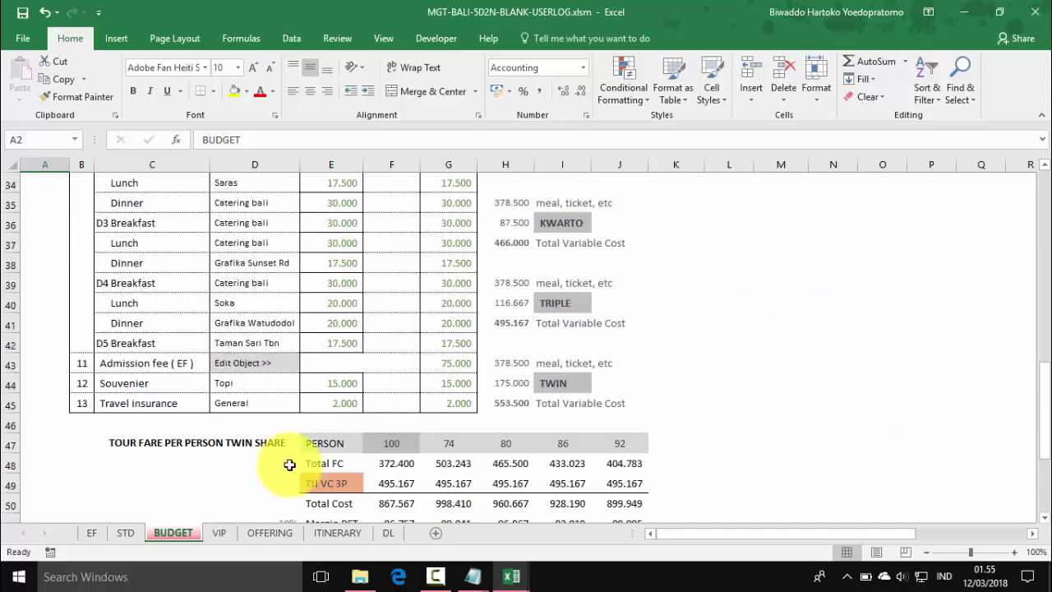
pyautogui.click(459, 364)
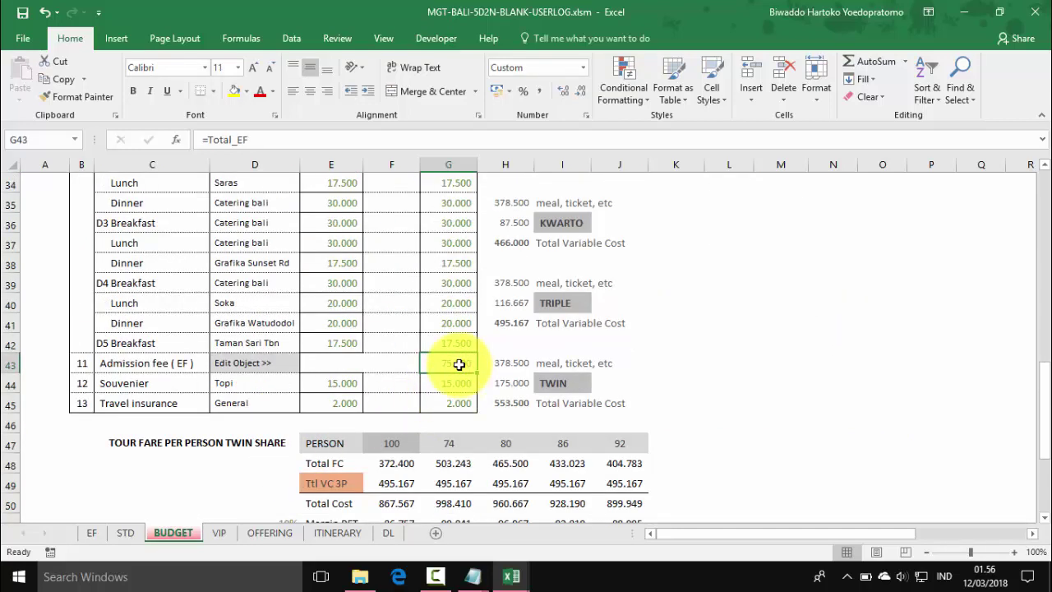
pyautogui.write('=')
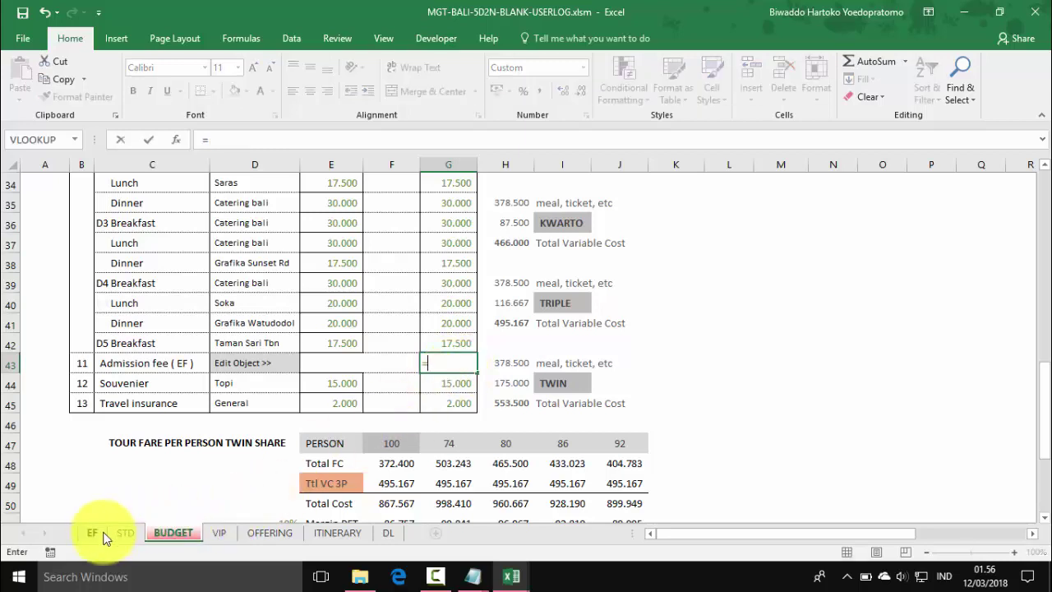
pyautogui.click(97, 532)
pyautogui.click(762, 460)
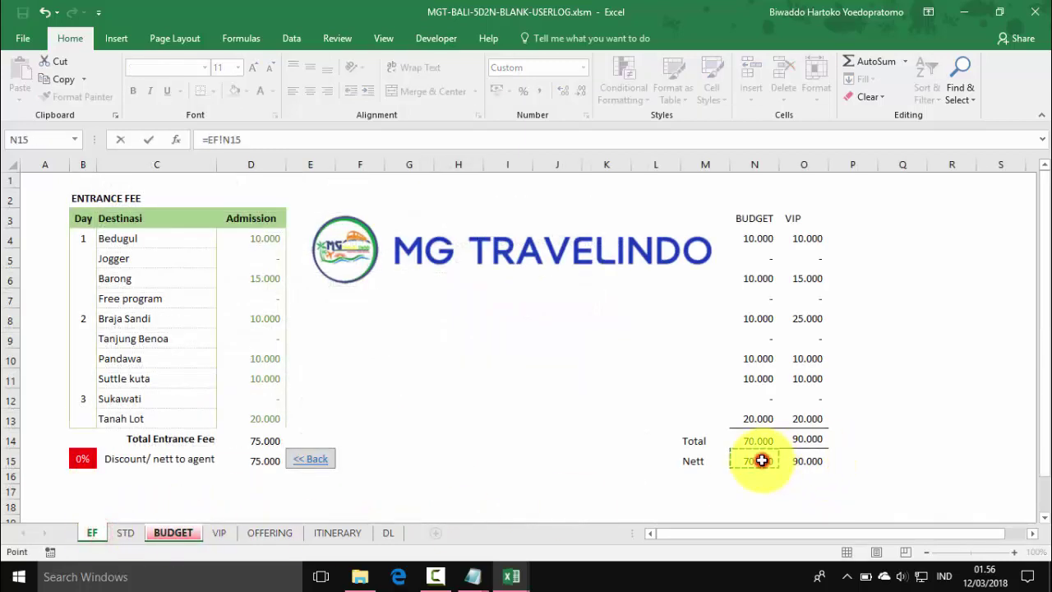
pyautogui.press('Return')
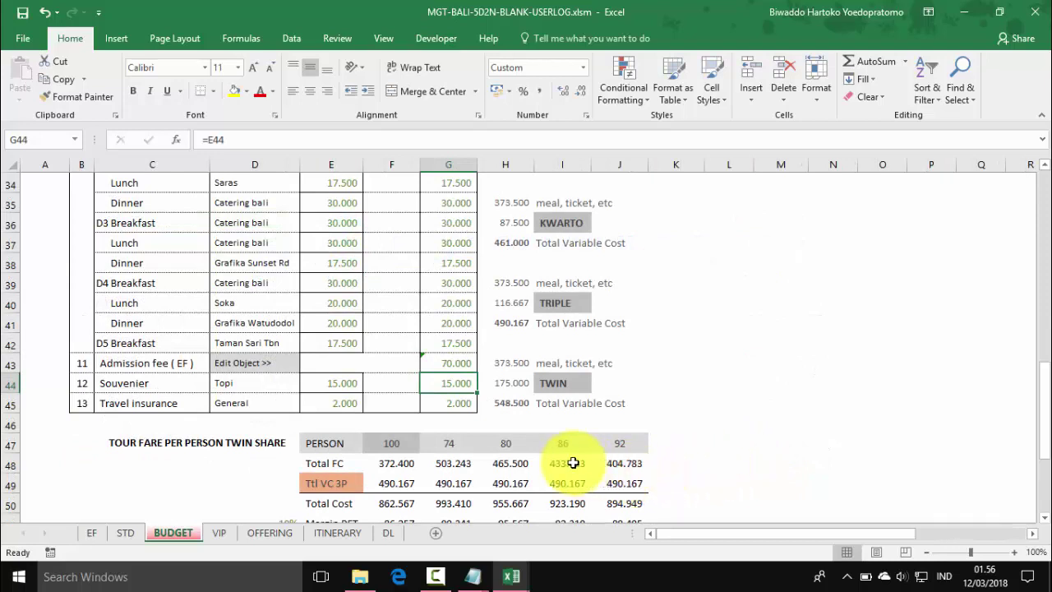
# Step: Ignore the inconsistent formula error on the admission fee amount G43 in the BUDGET sheet
pyautogui.click(436, 361)
pyautogui.click(404, 361)
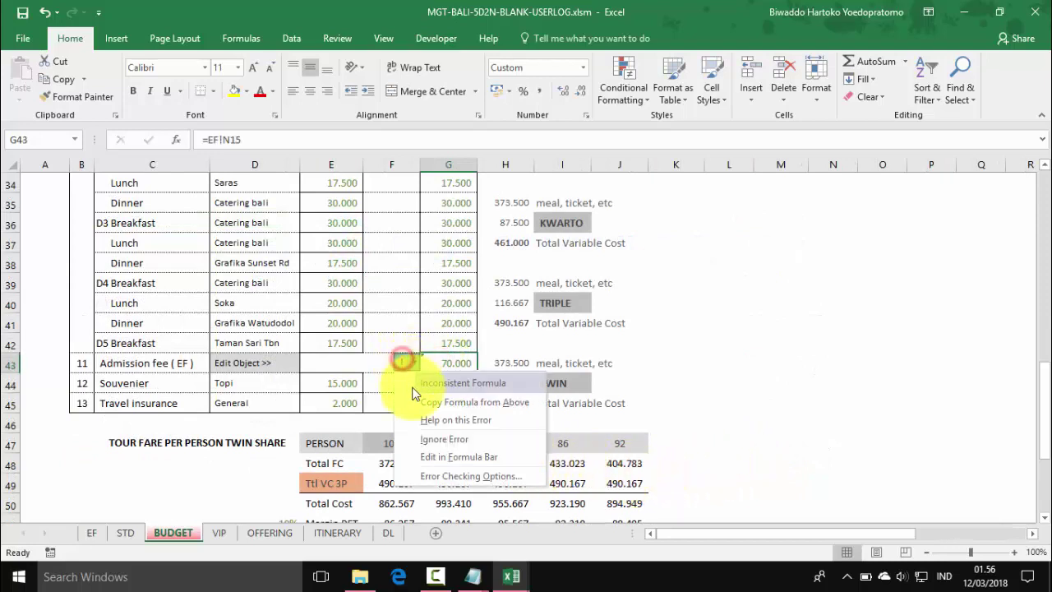
pyautogui.click(435, 440)
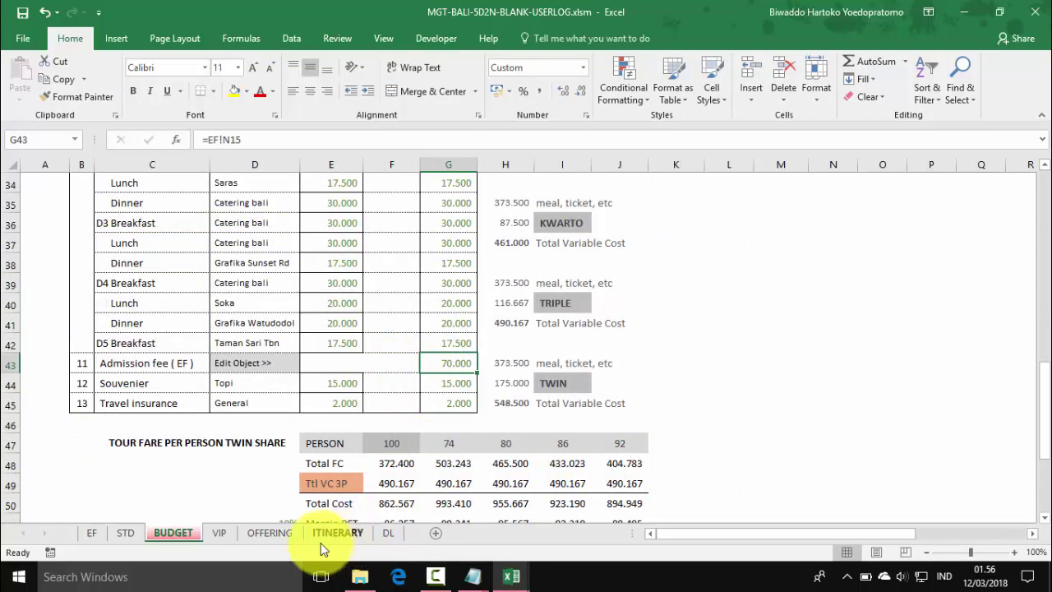
# Step: Link the admission fee amount in G43 of the VIP sheet to the VIP nett fee with =EF!O15
pyautogui.click(217, 533)
pyautogui.scroll(-10, 470, 425)
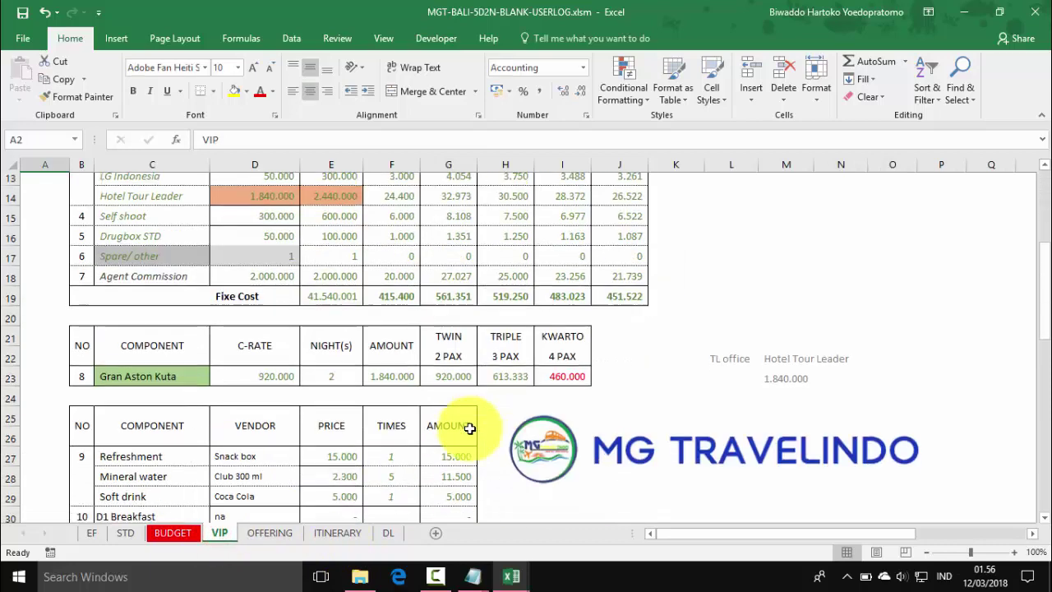
pyautogui.click(461, 424)
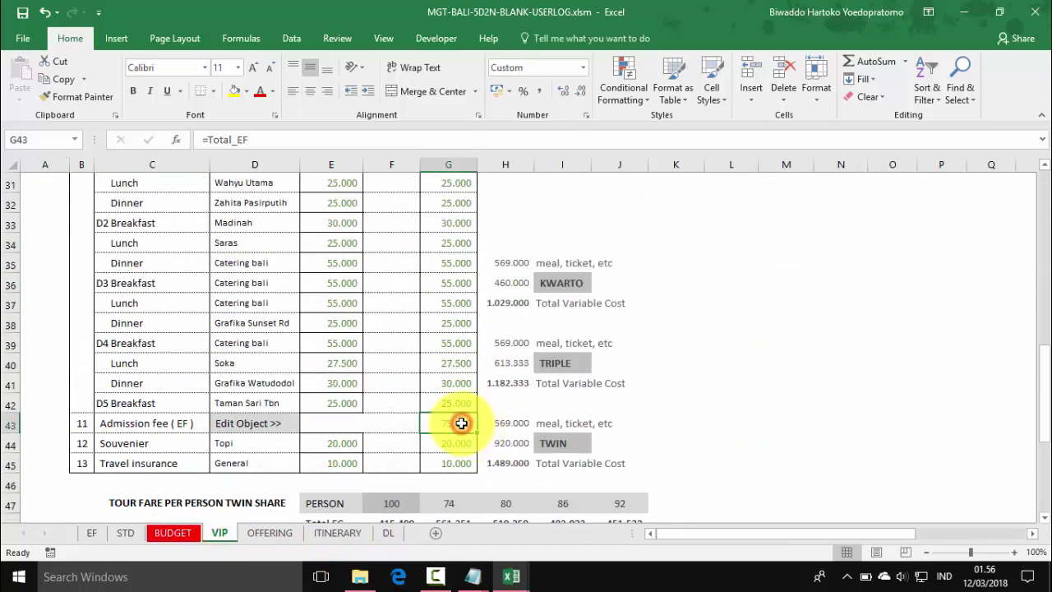
pyautogui.write('=')
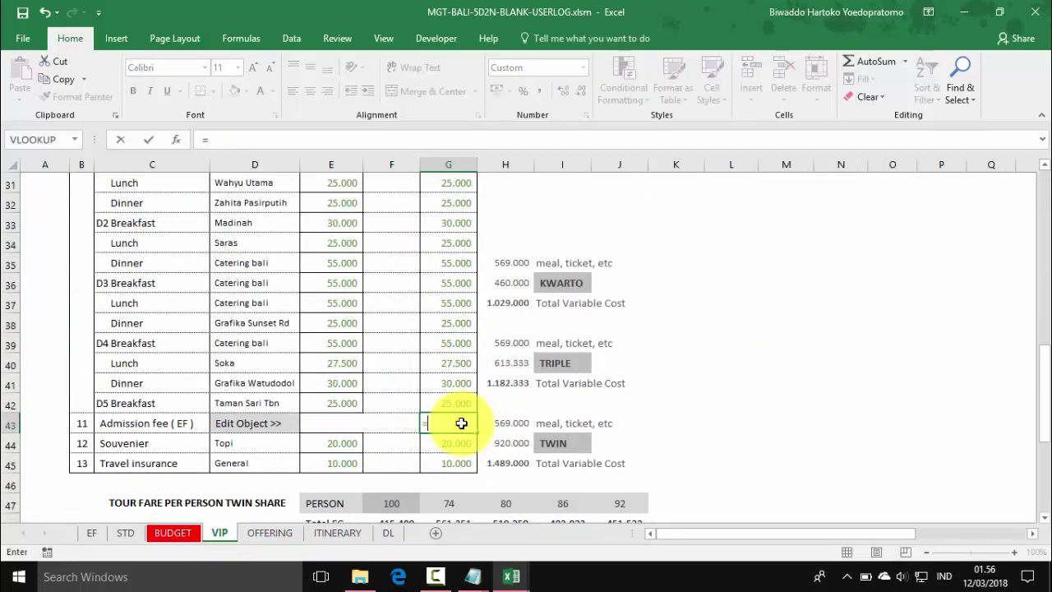
pyautogui.click(93, 535)
pyautogui.click(814, 460)
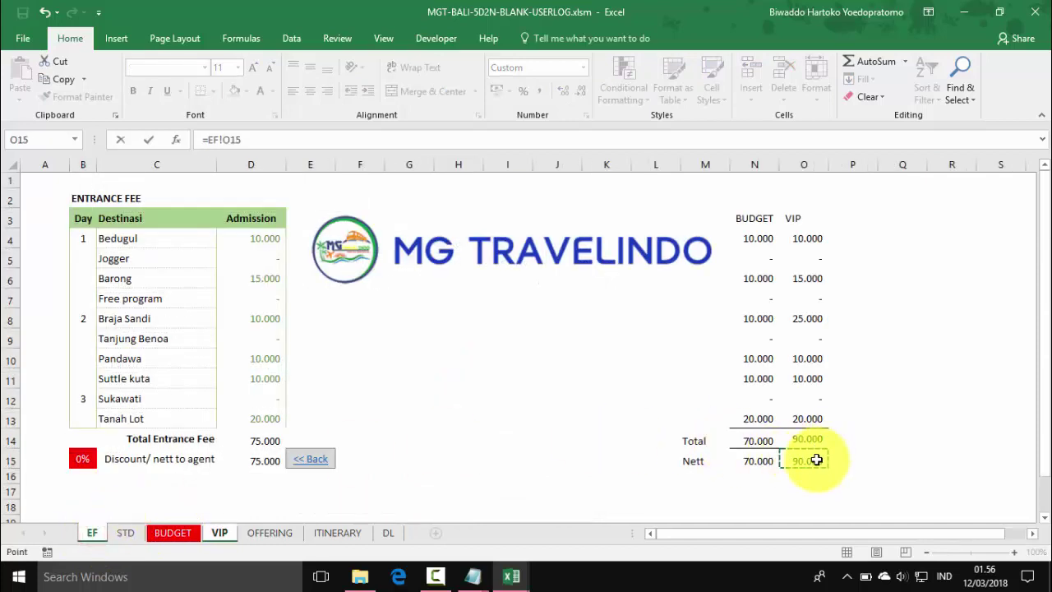
pyautogui.press('Return')
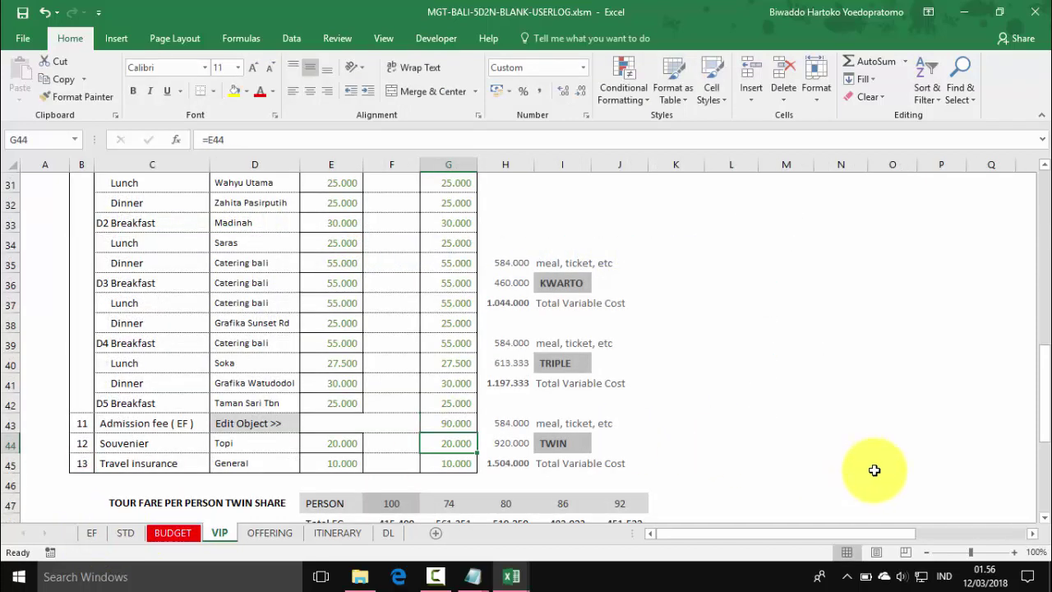
# Step: Ignore the inconsistent formula error on the admission fee amount G43 in the VIP sheet
pyautogui.click(463, 422)
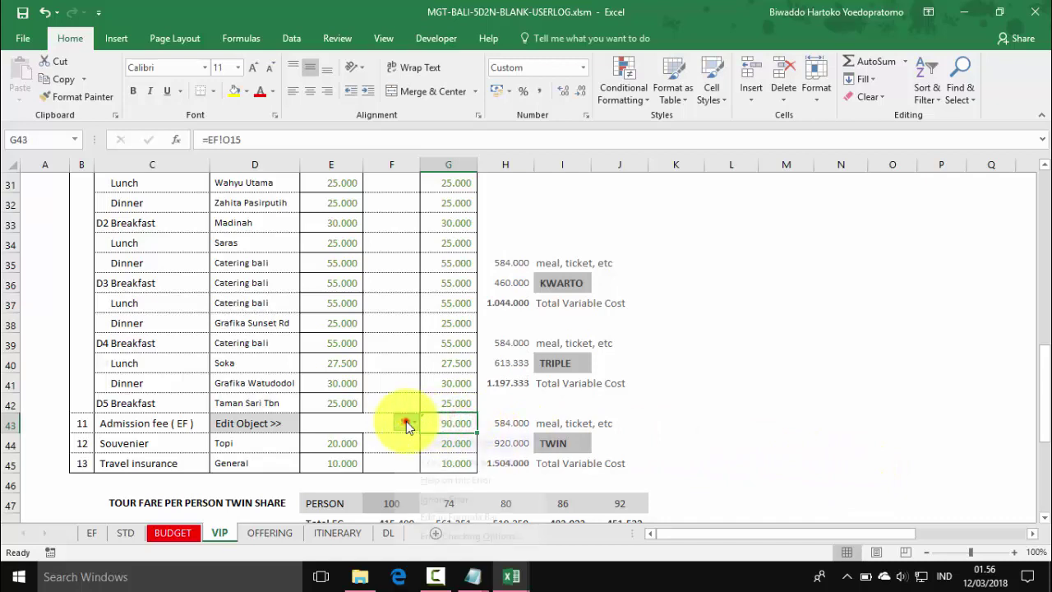
pyautogui.click(403, 422)
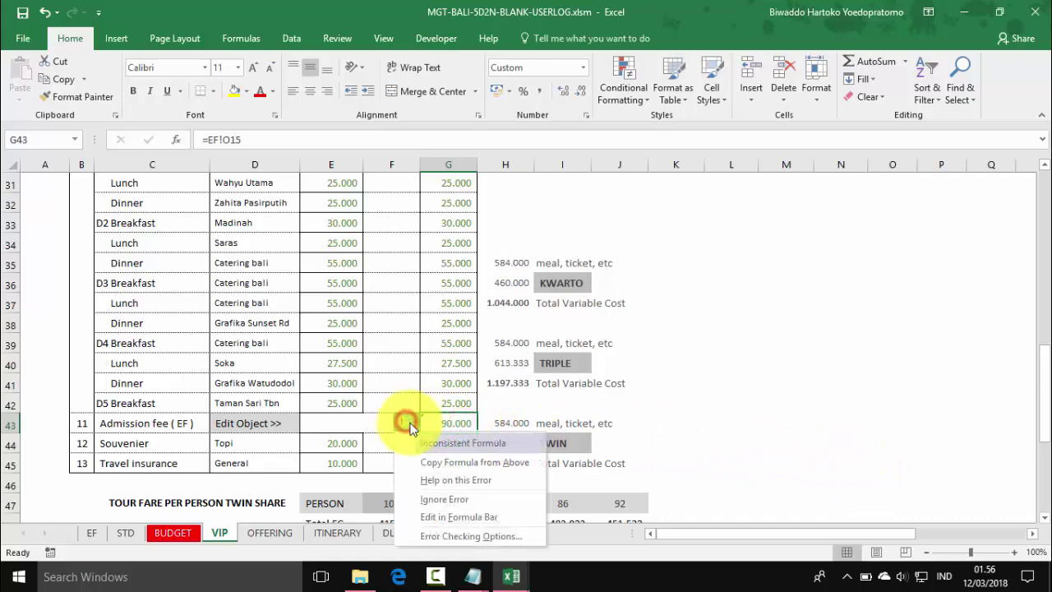
# Step: Ignore the inconsistent formula error on the VIP sheet's Admission fee amount in G43
pyautogui.click(433, 498)
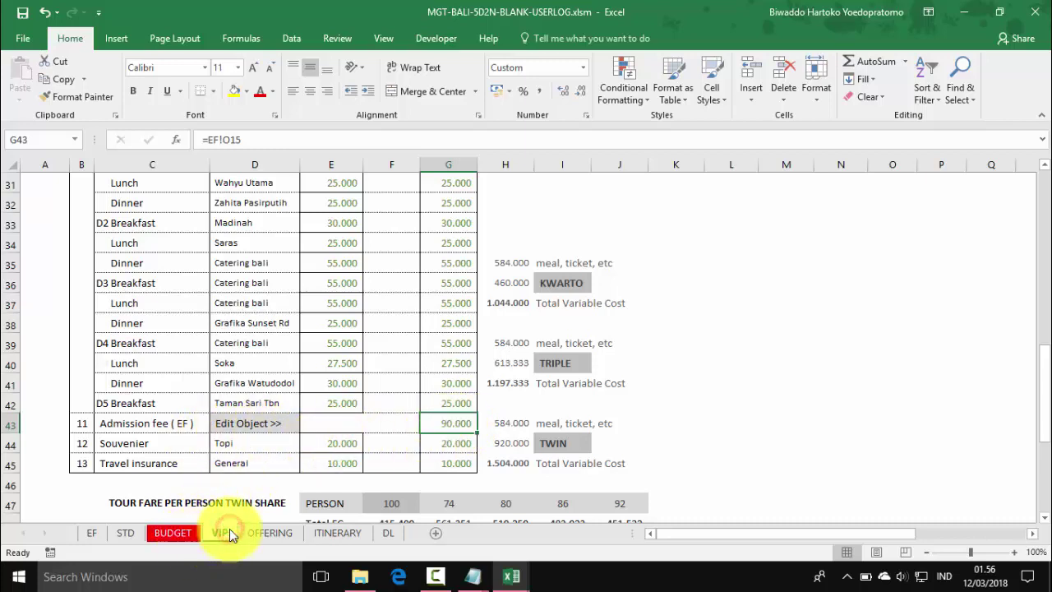
# Step: Check the nett entrance fees on the EF sheet against the Admission fee formulas on the BUDGET and STD sheets
pyautogui.click(91, 532)
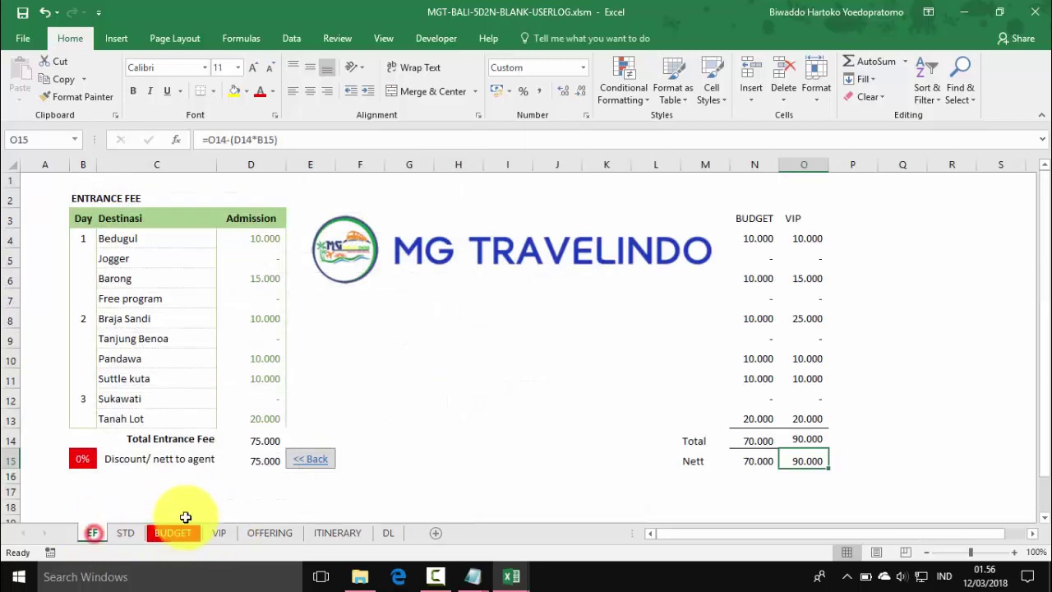
pyautogui.click(751, 460)
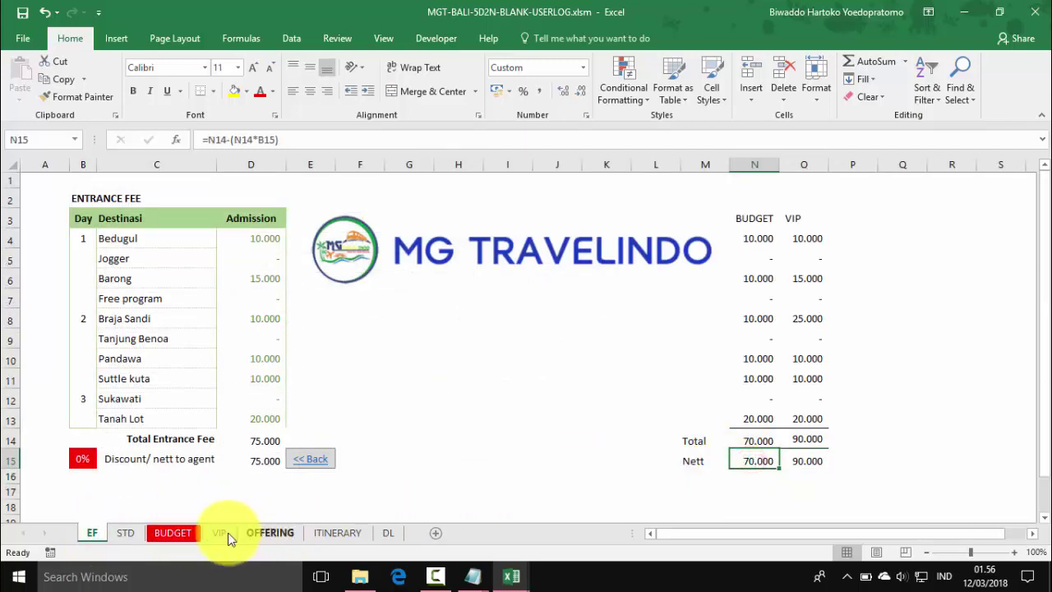
pyautogui.click(173, 533)
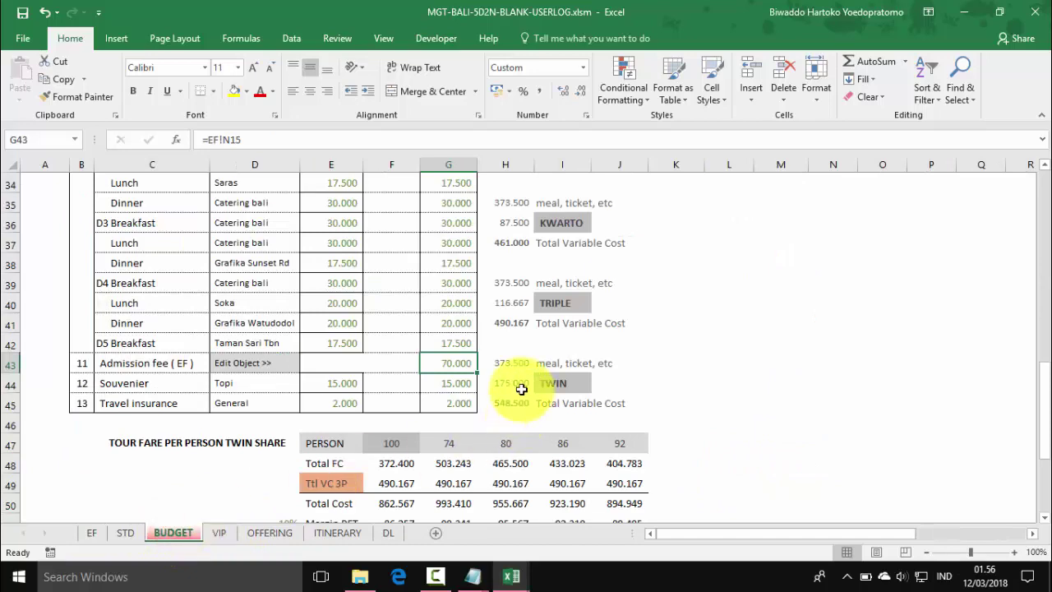
pyautogui.click(463, 366)
pyautogui.click(127, 532)
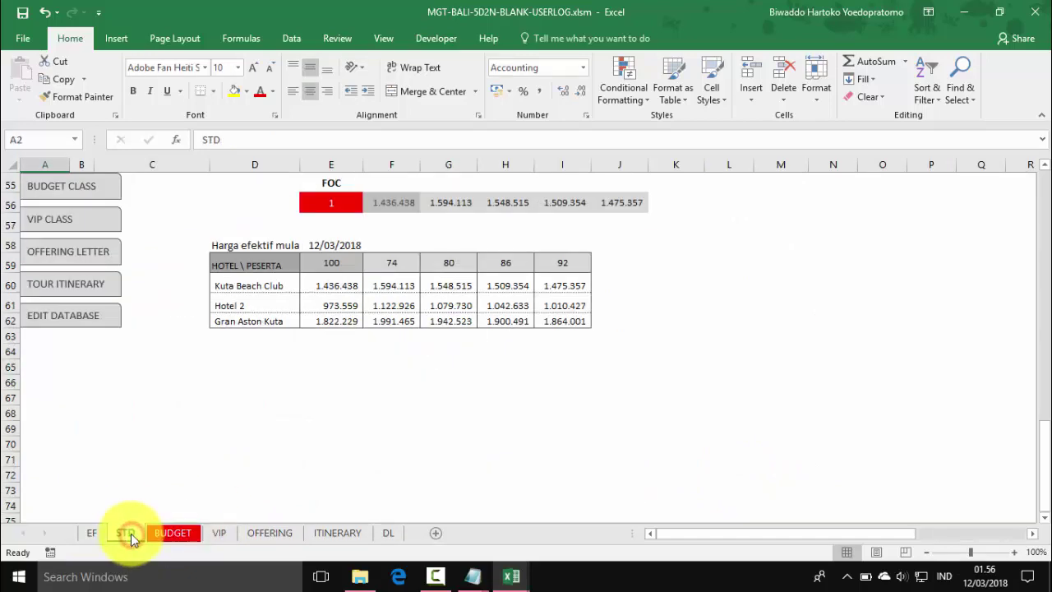
pyautogui.scroll(3, 194, 427)
pyautogui.scroll(5, 194, 427)
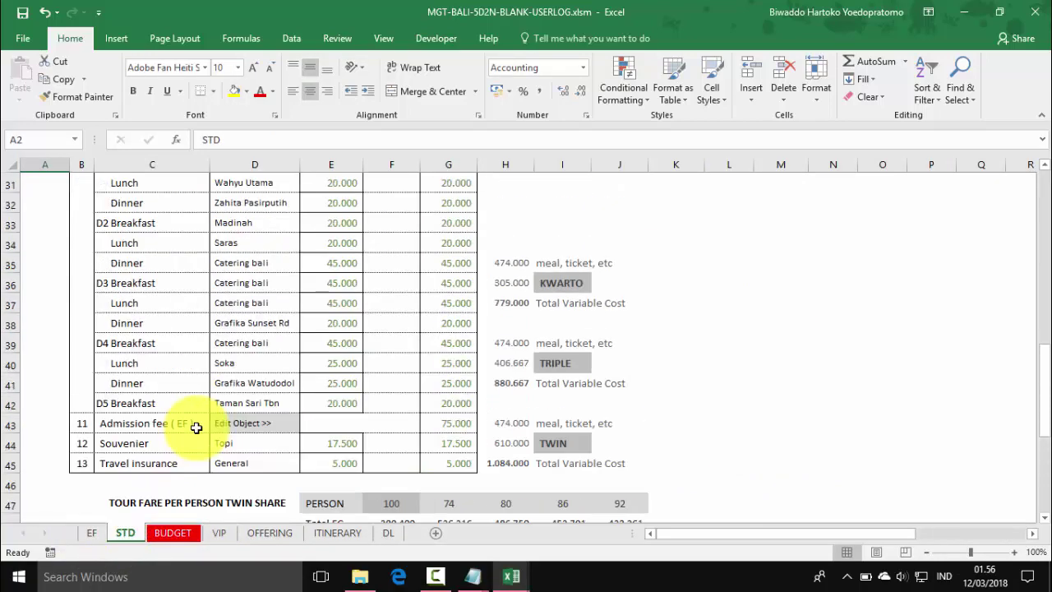
pyautogui.click(454, 423)
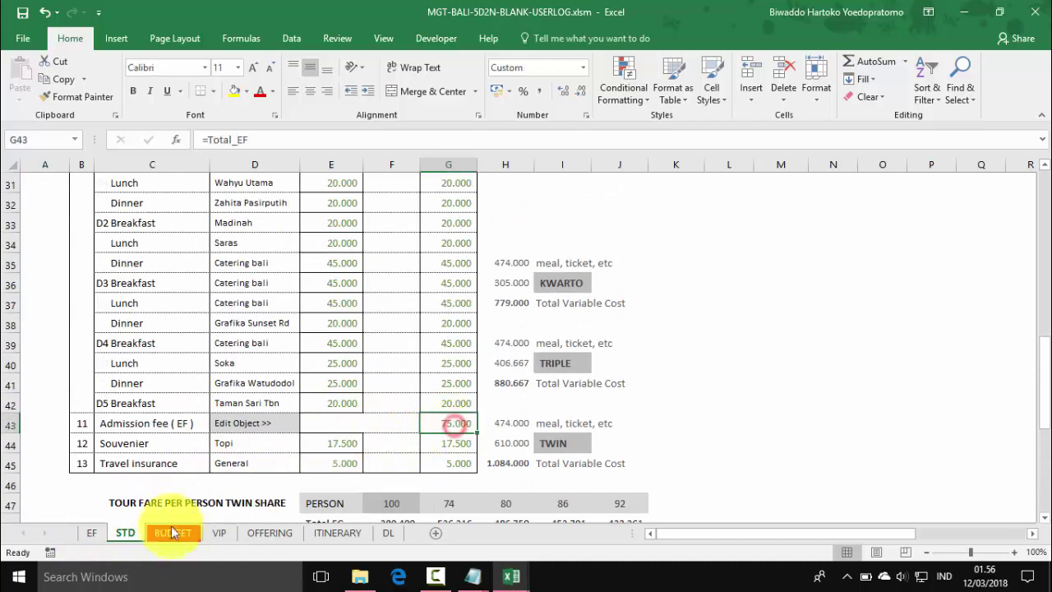
# Step: Compare the BUDGET and VIP admission lookups per destination on the EF sheet, from Barong to Tanah Lot, rechecking Braja Sandi
pyautogui.click(96, 530)
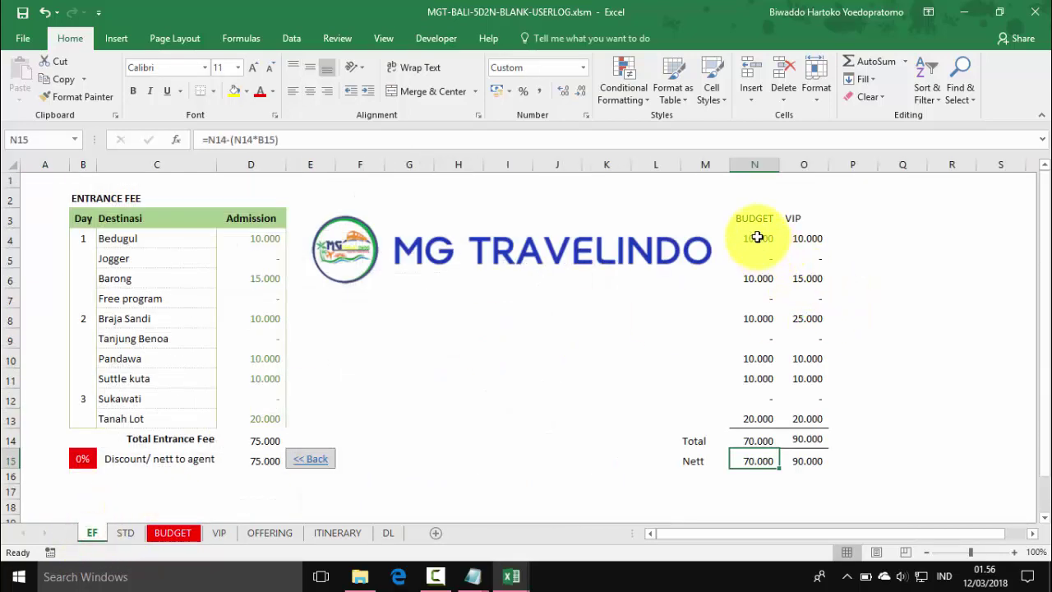
pyautogui.click(762, 281)
pyautogui.click(822, 278)
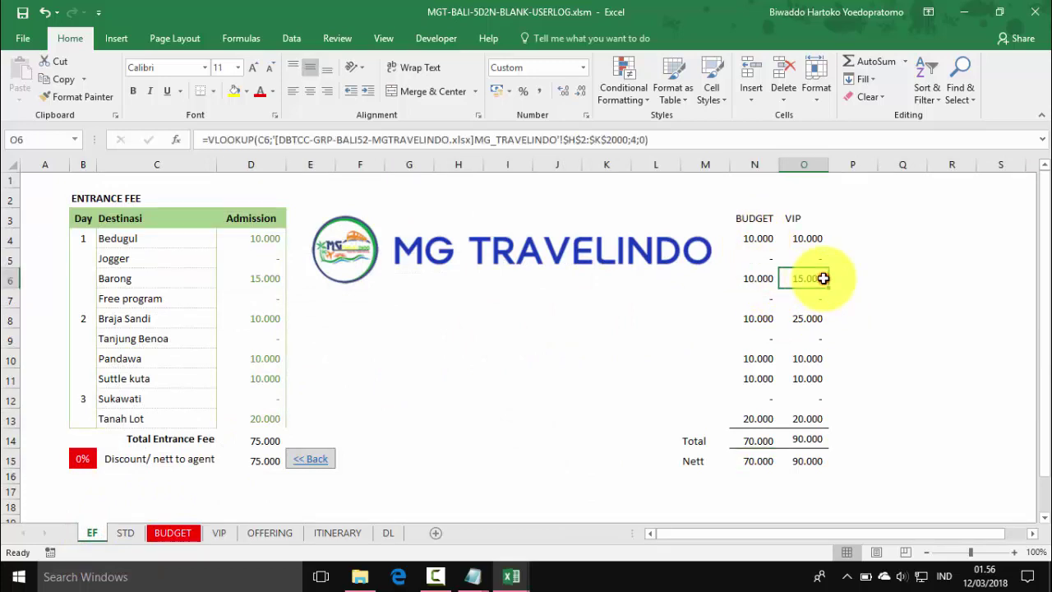
pyautogui.click(761, 319)
pyautogui.click(818, 317)
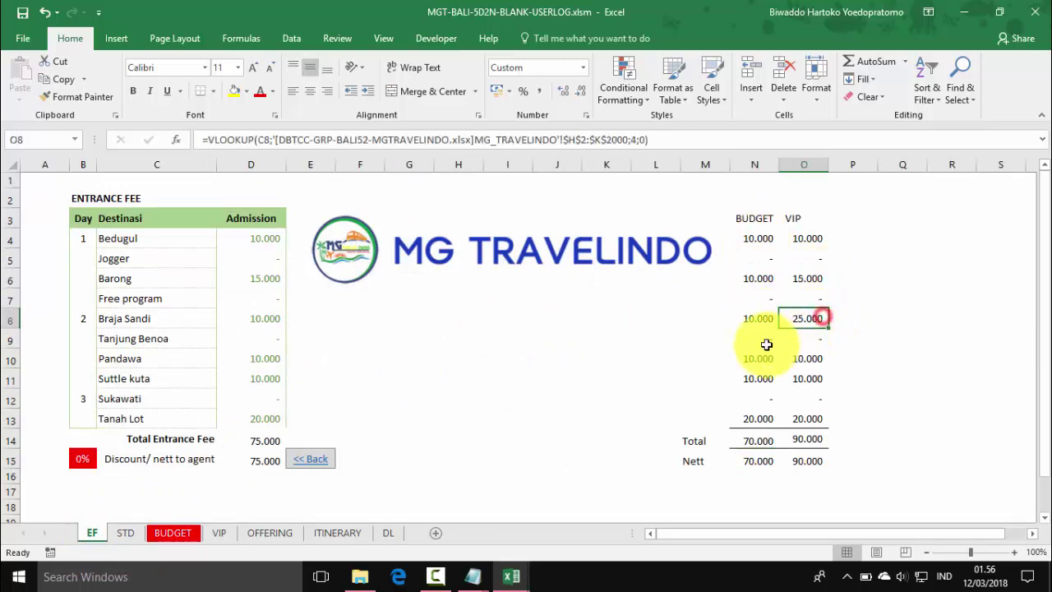
pyautogui.click(758, 358)
pyautogui.click(805, 354)
pyautogui.click(758, 378)
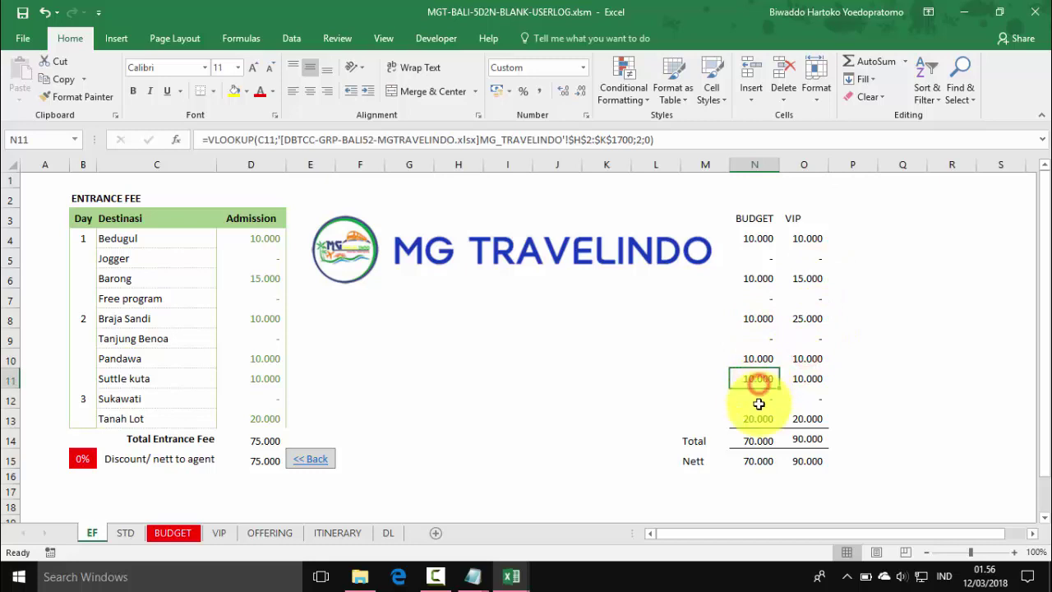
pyautogui.click(756, 418)
pyautogui.click(818, 417)
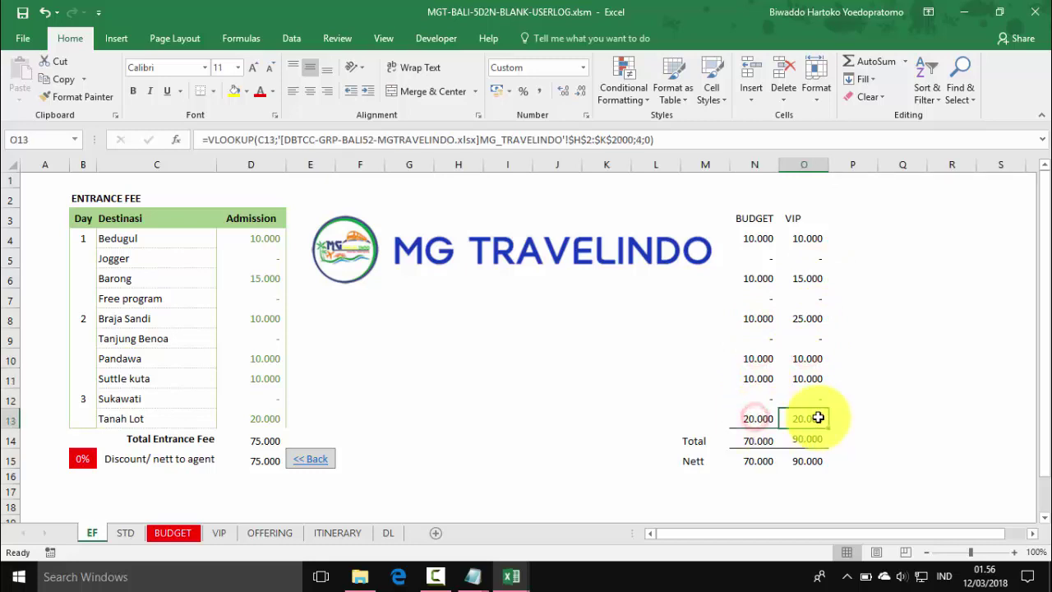
pyautogui.click(807, 318)
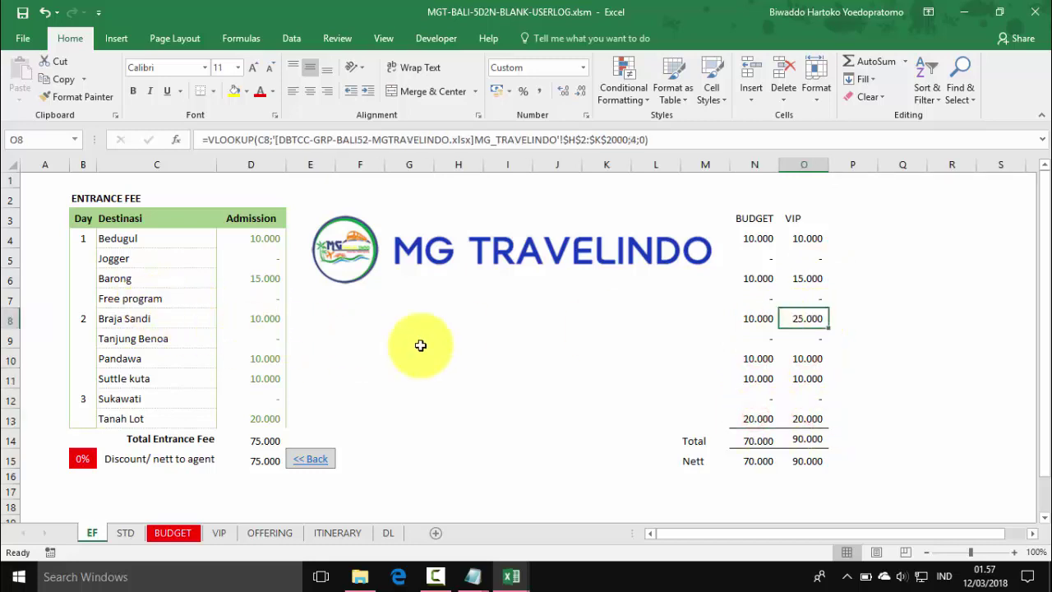
pyautogui.click(137, 321)
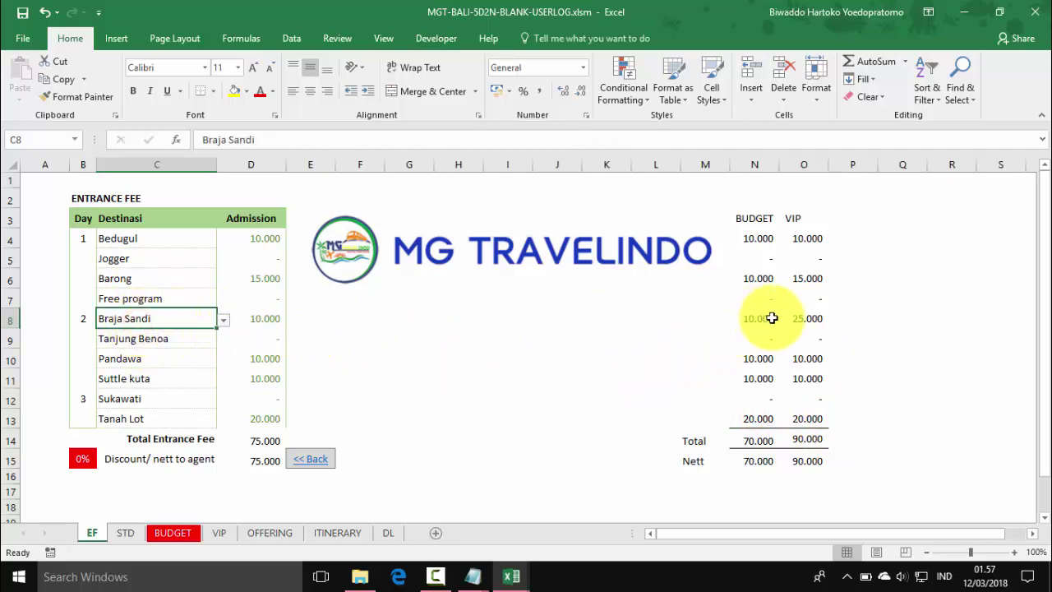
pyautogui.click(758, 318)
pyautogui.click(813, 319)
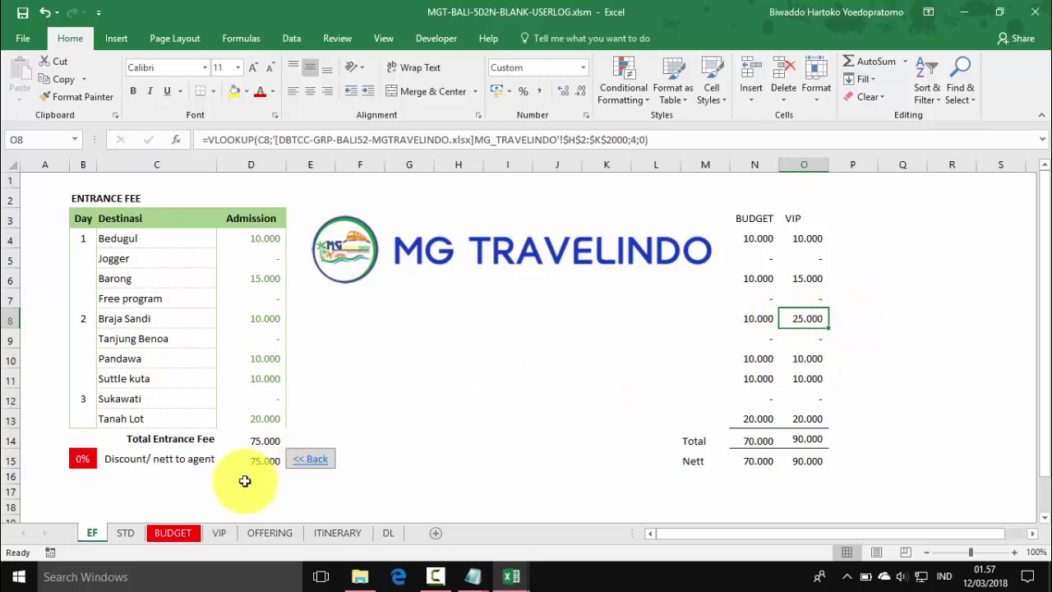
# Step: Review the bus component and its C-rate on the STD rate construction sheet, and set the number of units to 3
pyautogui.click(125, 536)
pyautogui.scroll(14, 282, 387)
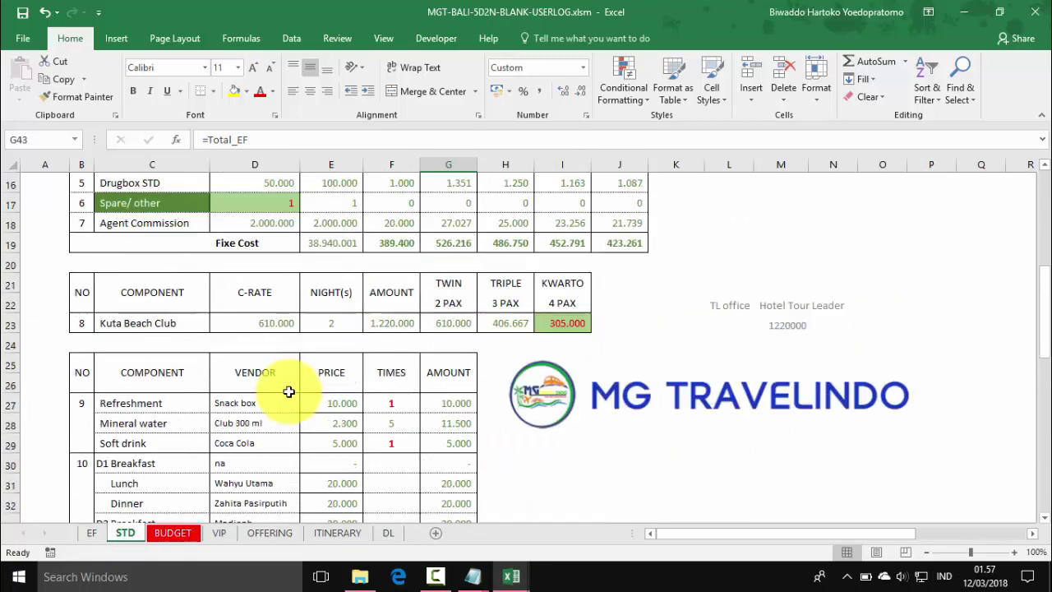
pyautogui.click(44, 203)
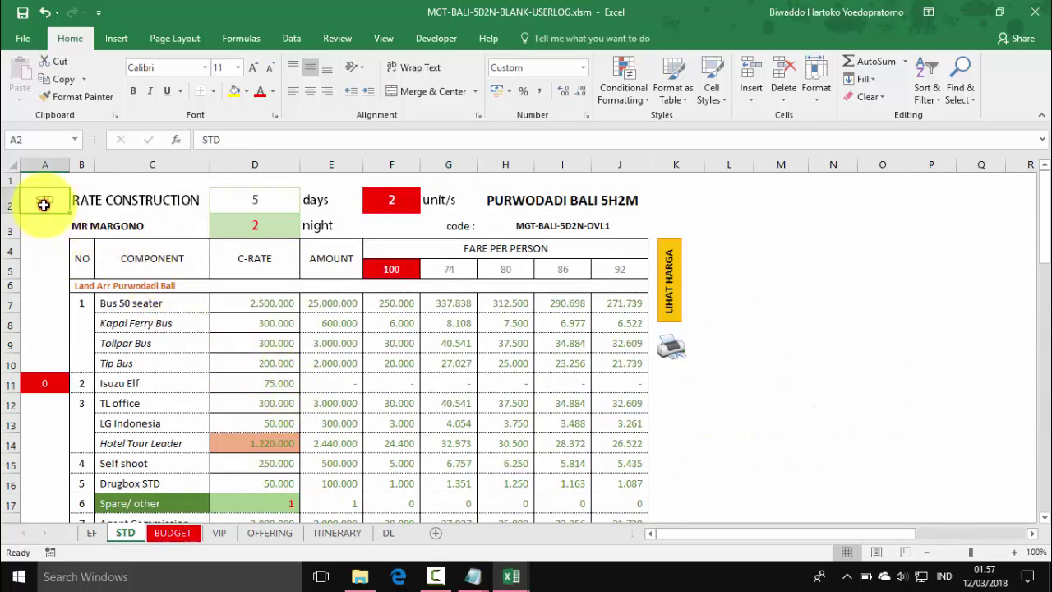
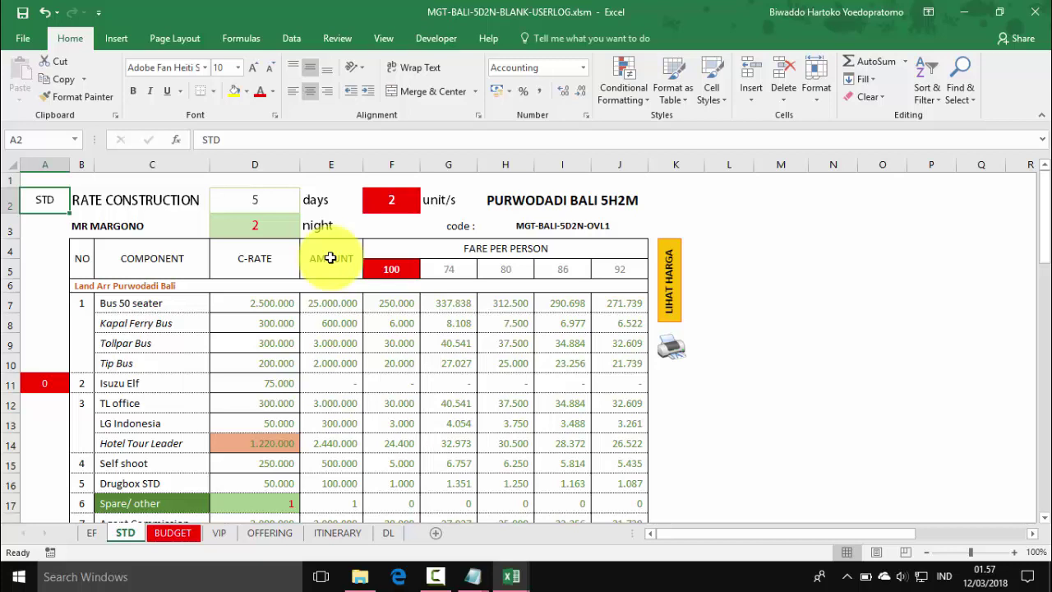
pyautogui.click(258, 303)
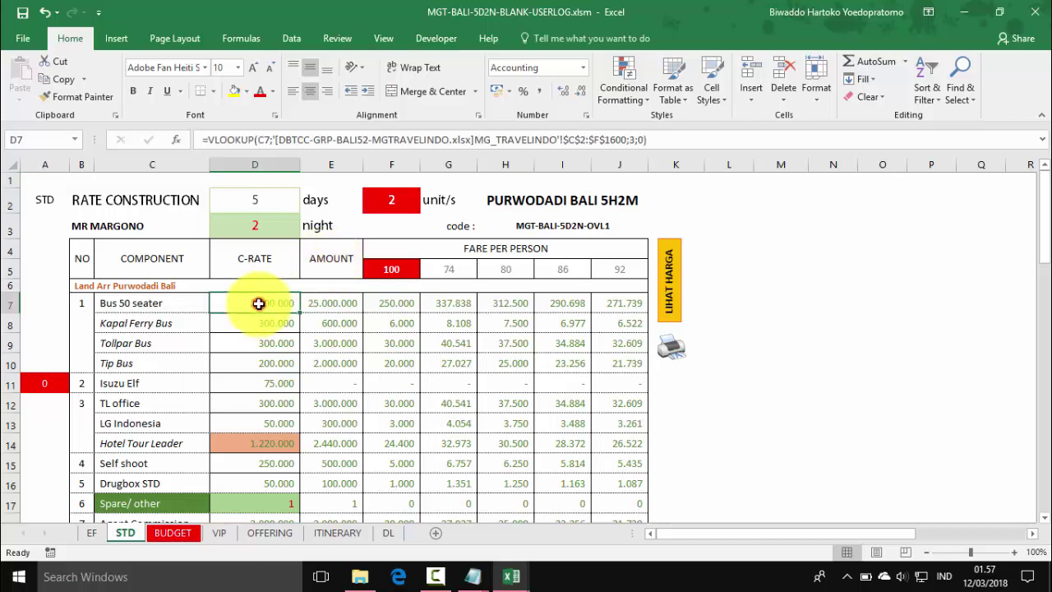
pyautogui.click(144, 301)
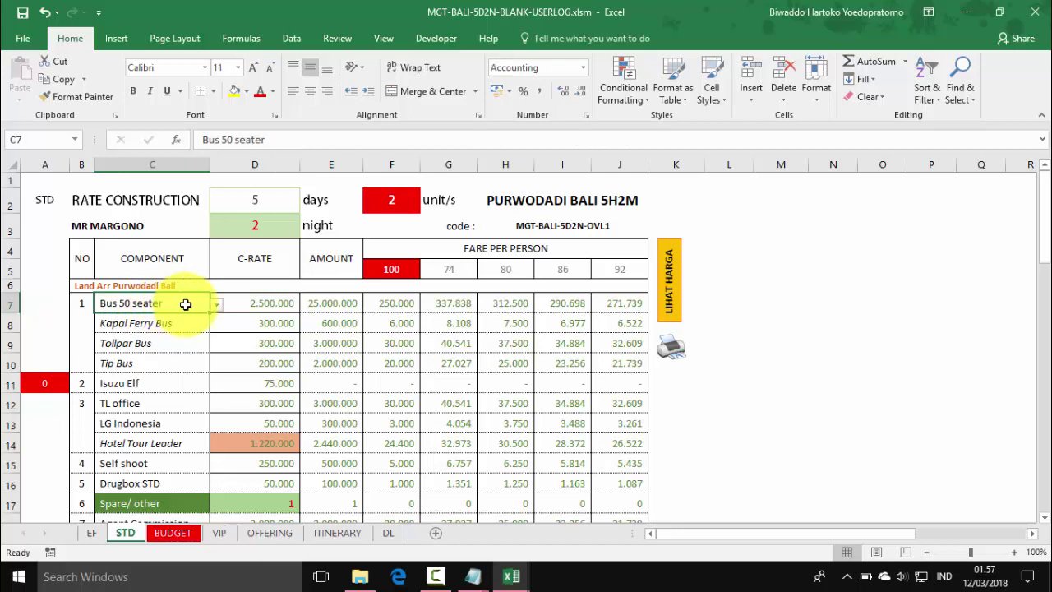
pyautogui.click(403, 199)
pyautogui.write('3')
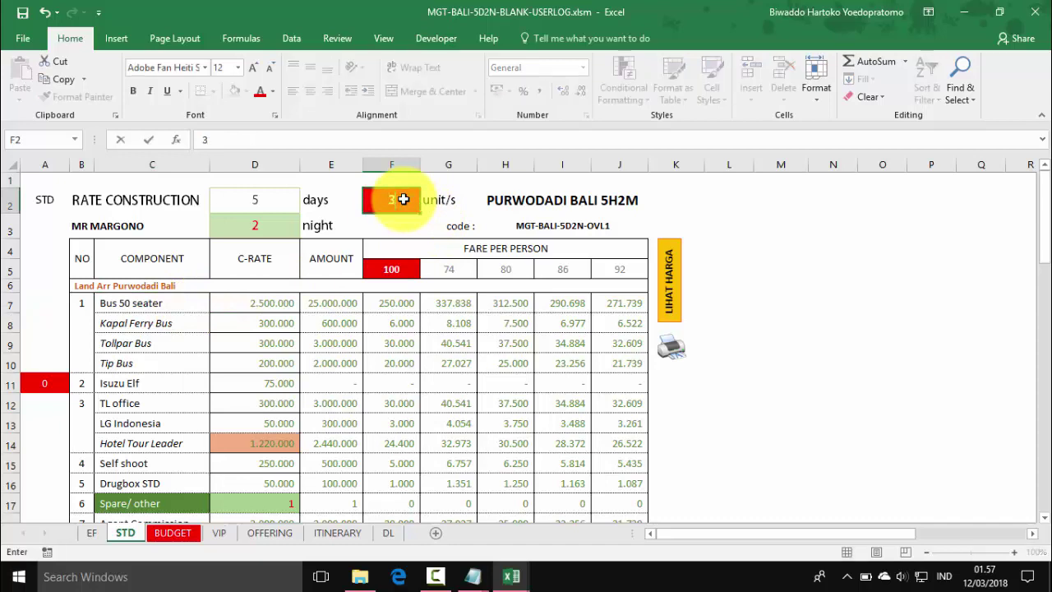
pyautogui.press('Return')
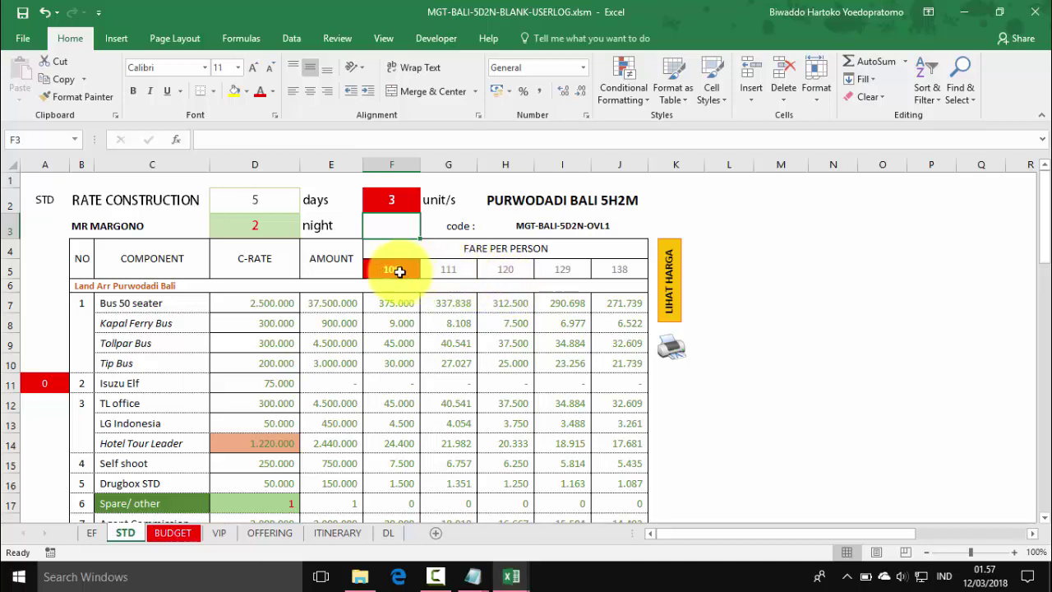
# Step: Examine how the four preset passenger counts in G5:J5 depend on the bus type and the number of units
pyautogui.click(145, 304)
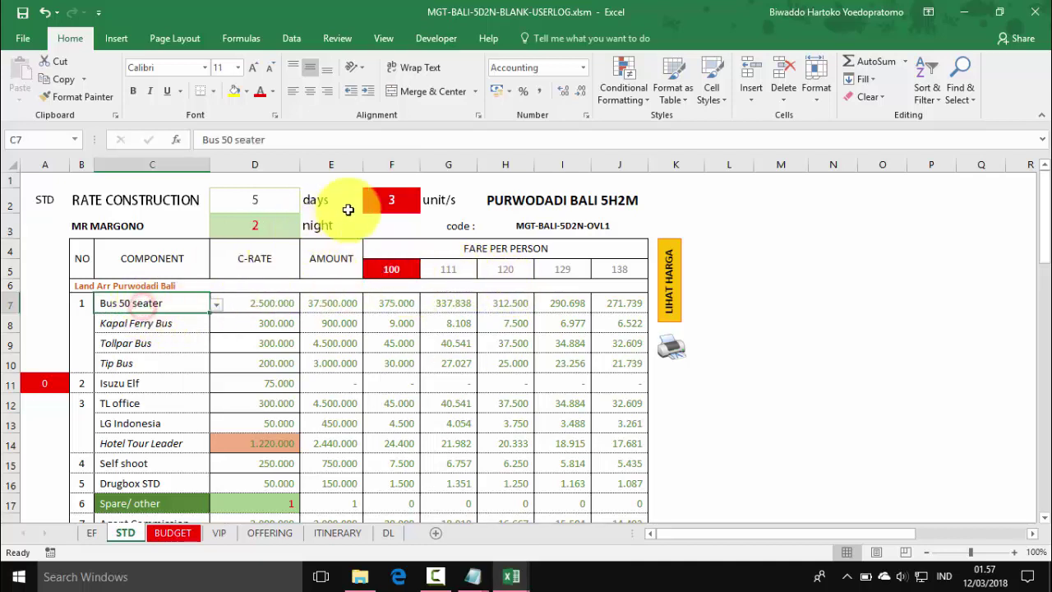
pyautogui.click(396, 200)
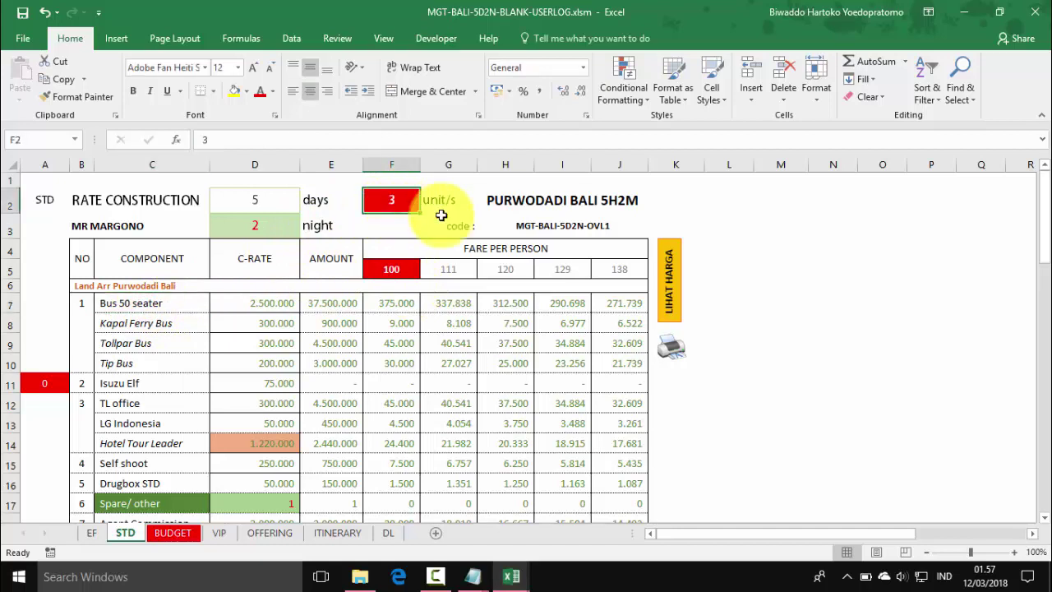
pyautogui.click(625, 269)
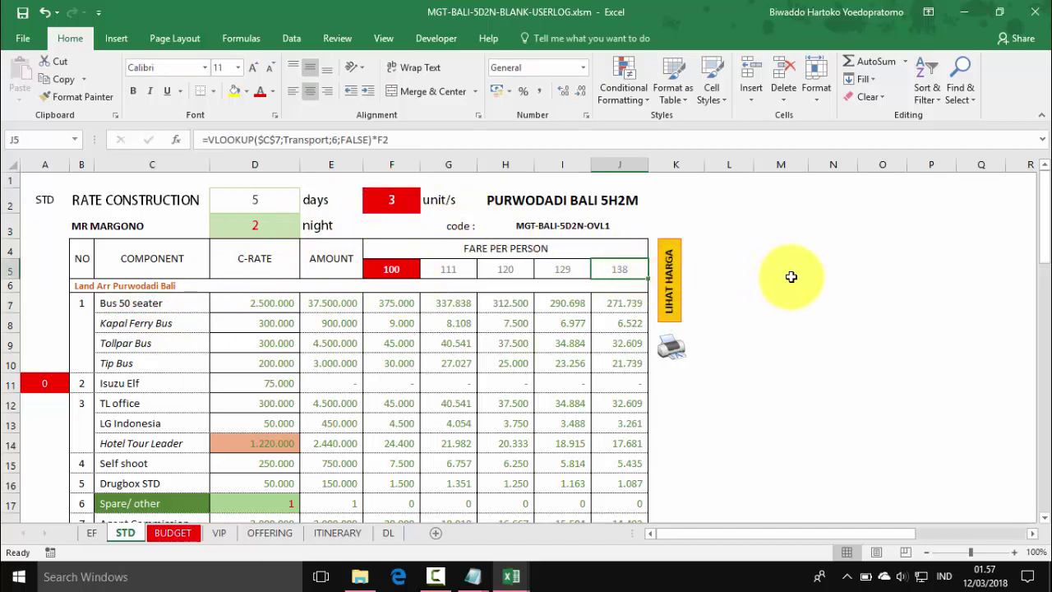
pyautogui.click(448, 268)
pyautogui.click(504, 268)
pyautogui.click(562, 268)
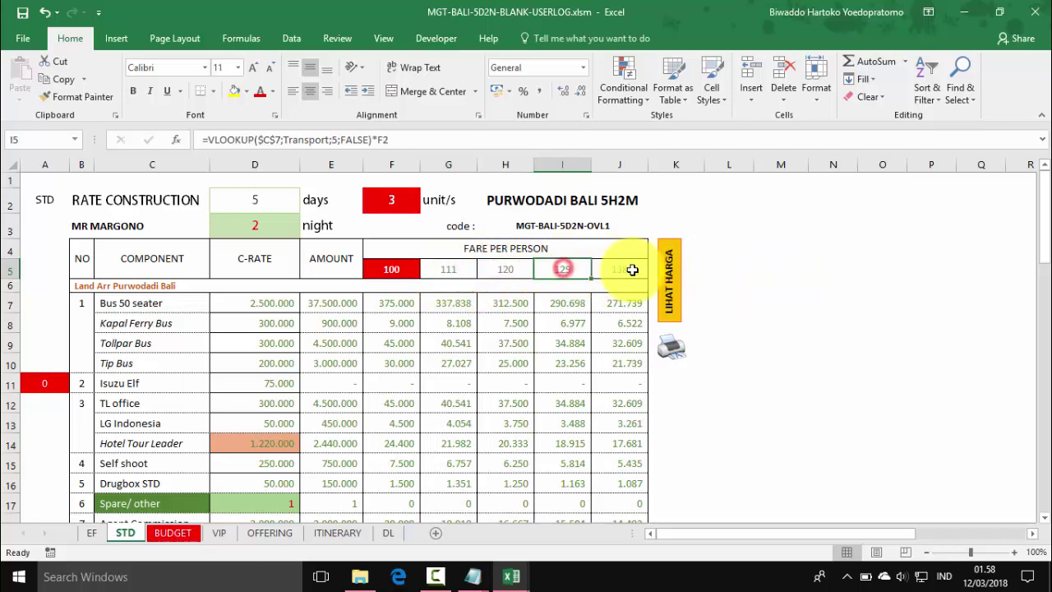
pyautogui.click(626, 268)
# Step: Set the custom passenger count in F5 under Fare Per Person to 150
pyautogui.click(398, 270)
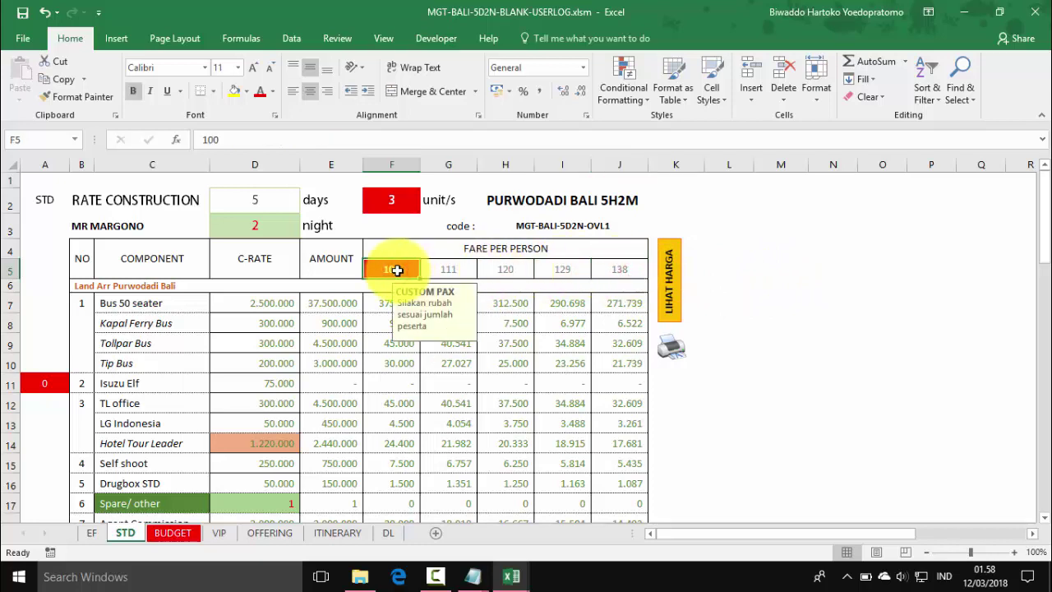
pyautogui.write('150')
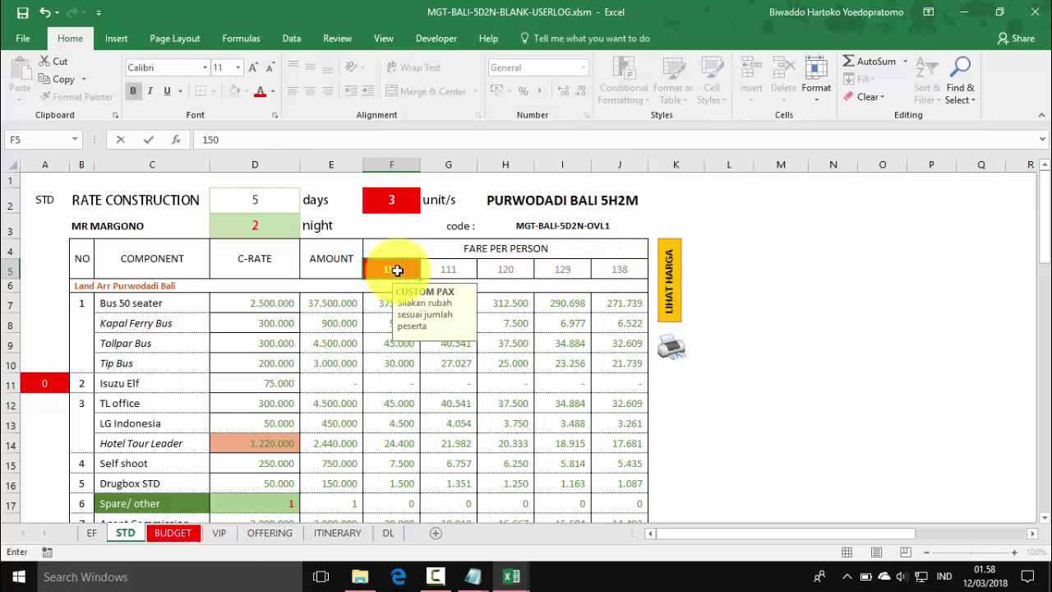
pyautogui.press('Return')
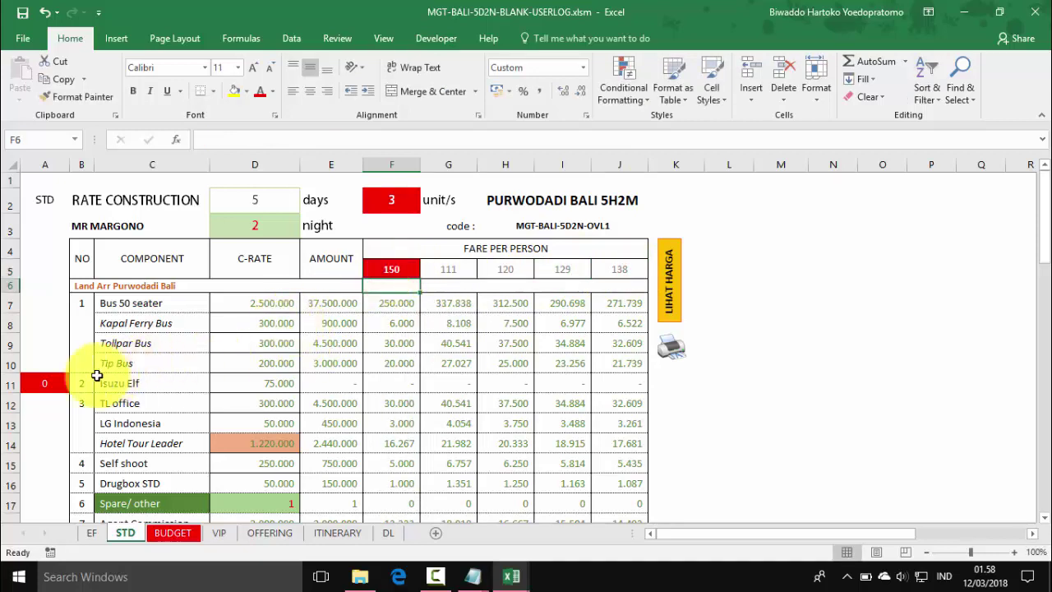
# Step: Check the local transport quantity in A11 and change the local transport component in row 11 to Mobil
pyautogui.click(39, 383)
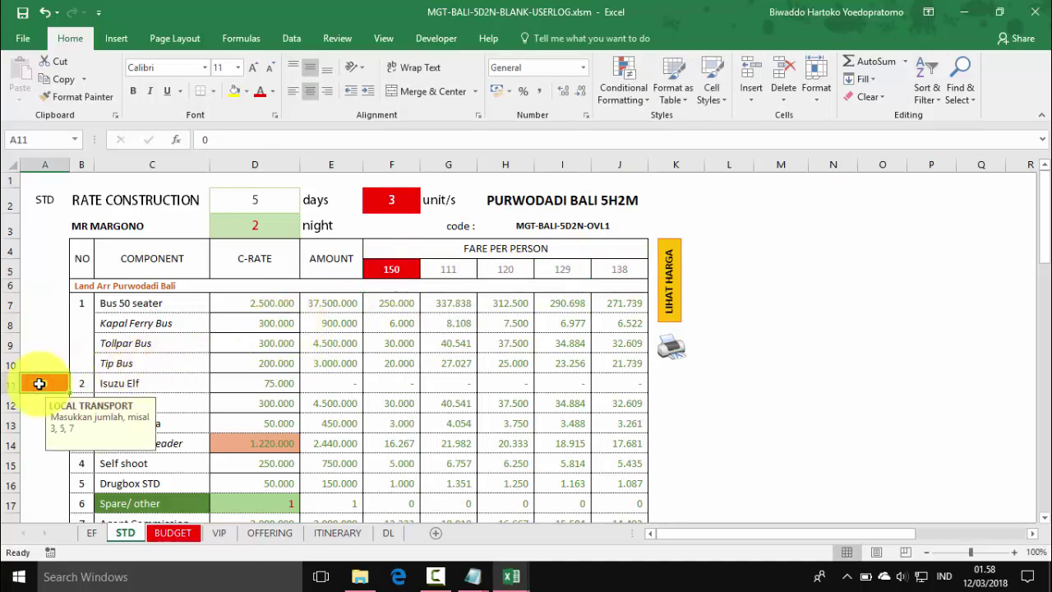
pyautogui.click(137, 384)
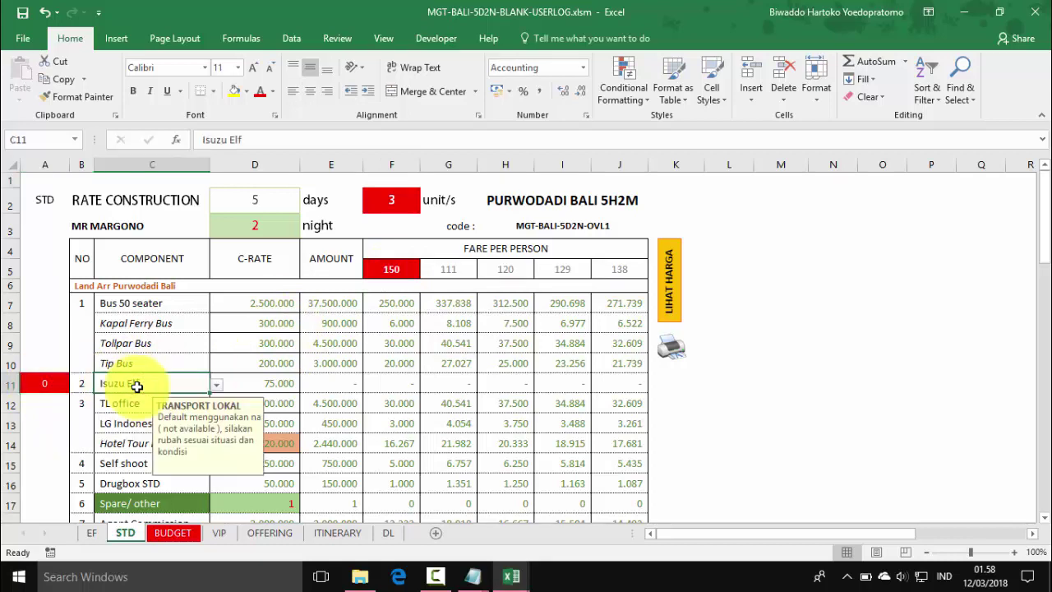
pyautogui.click(47, 381)
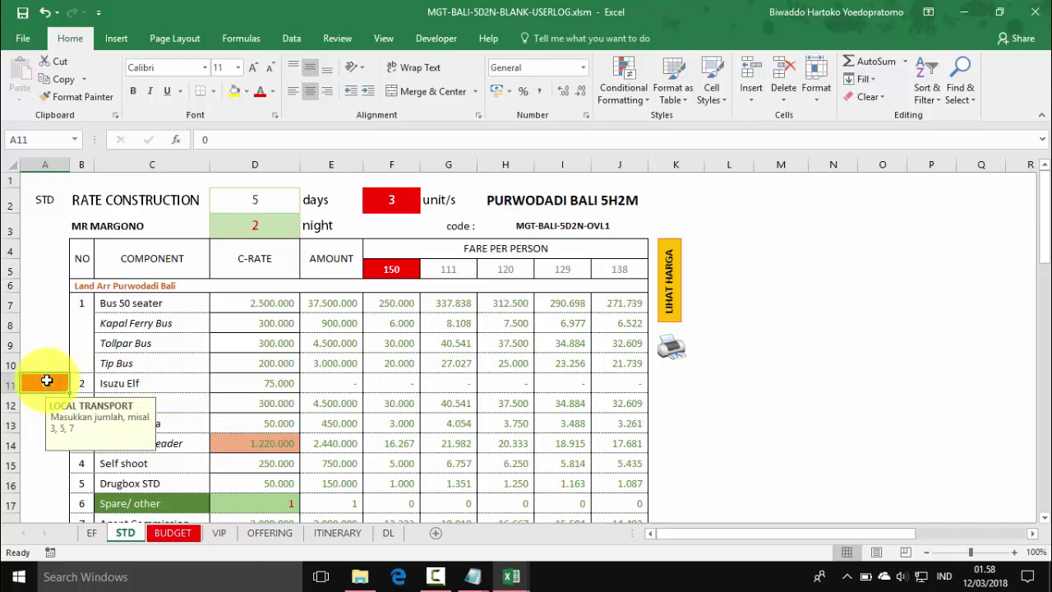
pyautogui.click(134, 379)
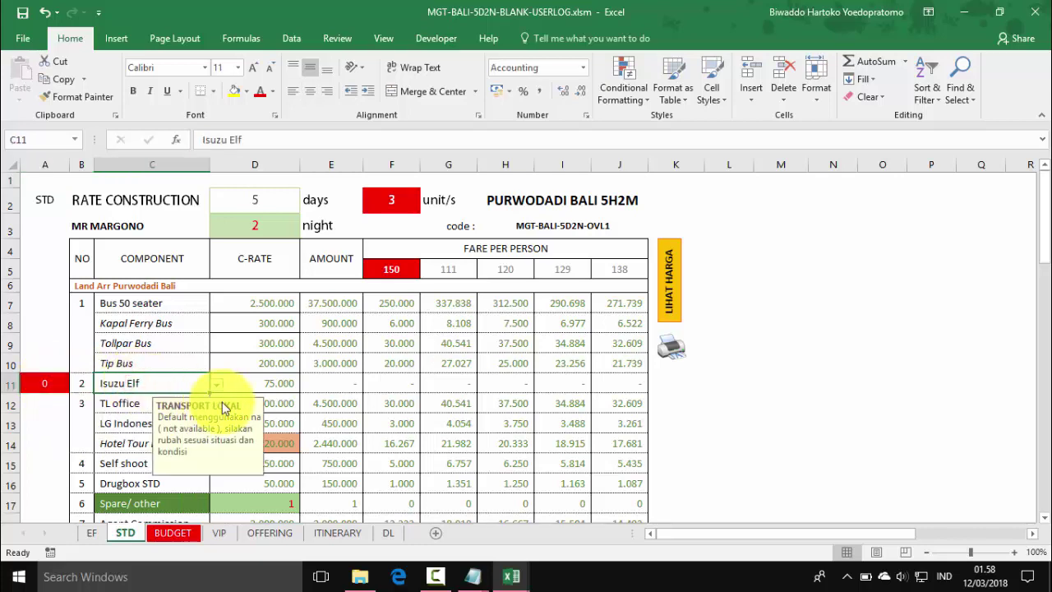
pyautogui.click(216, 384)
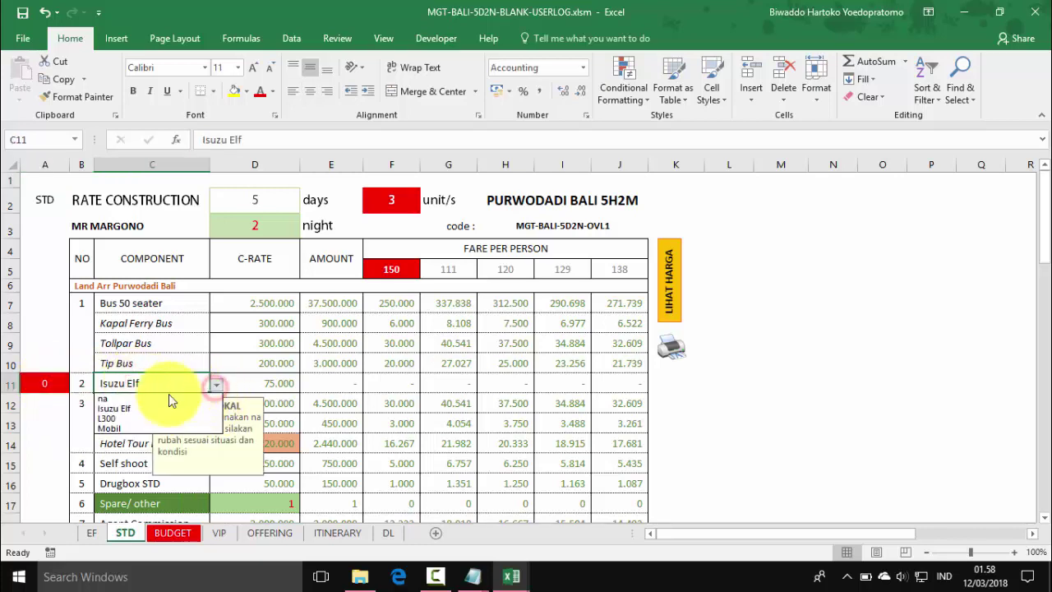
pyautogui.click(114, 429)
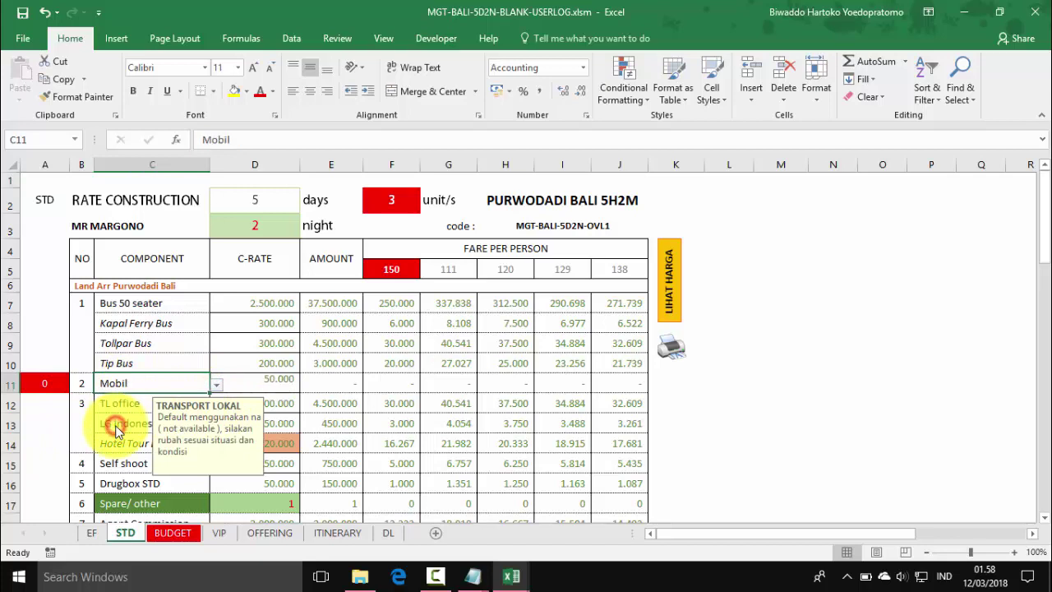
# Step: Change the local transport component in row 11 to L300
pyautogui.click(279, 383)
pyautogui.click(139, 382)
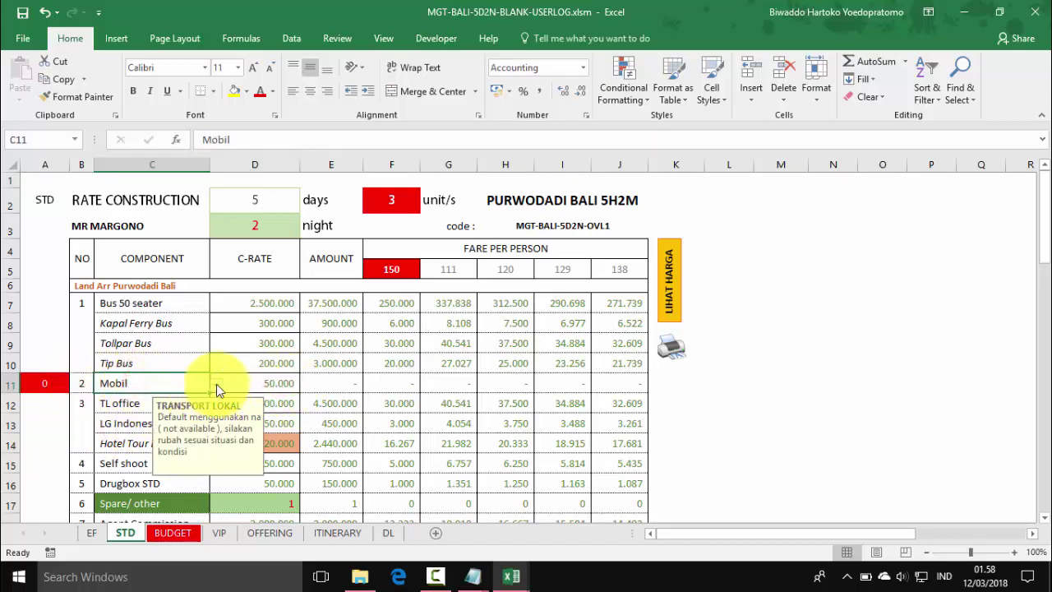
pyautogui.click(217, 384)
pyautogui.click(116, 421)
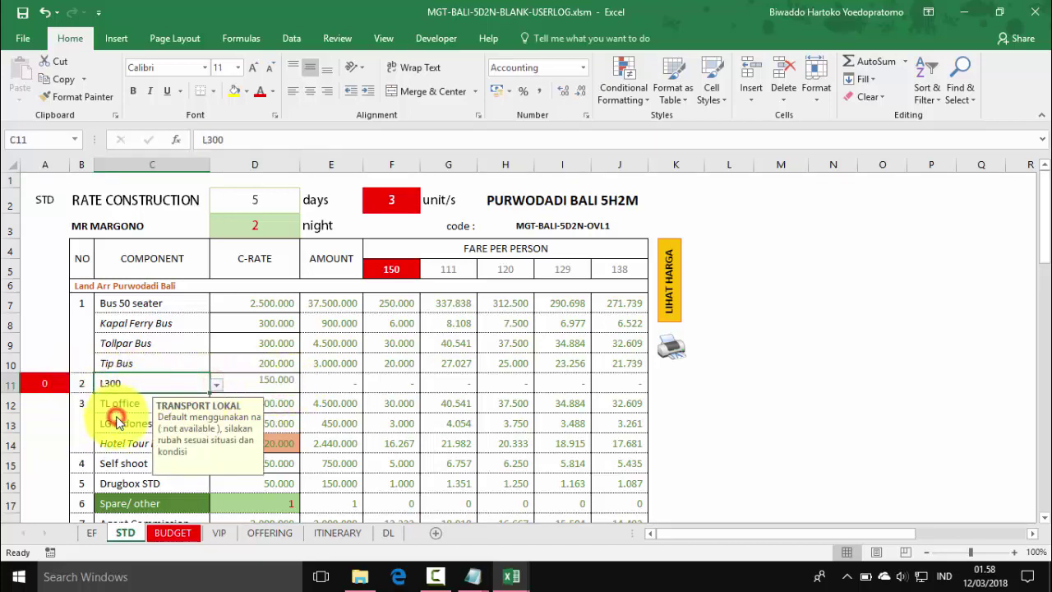
# Step: Try a local transport quantity of 4 in A11 and set it back to 0
pyautogui.click(37, 378)
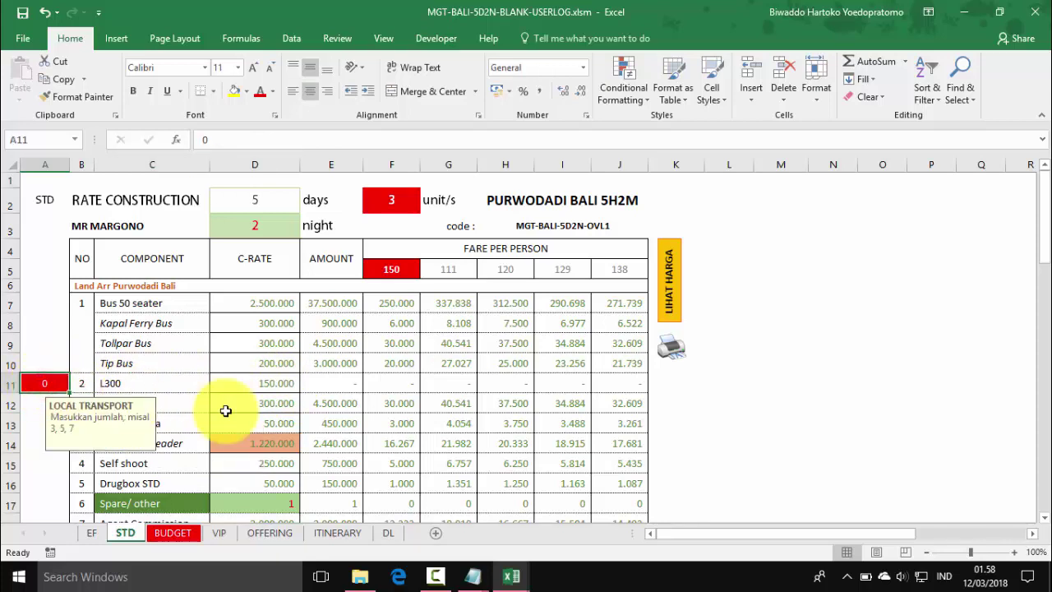
pyautogui.write('4')
pyautogui.press('Return')
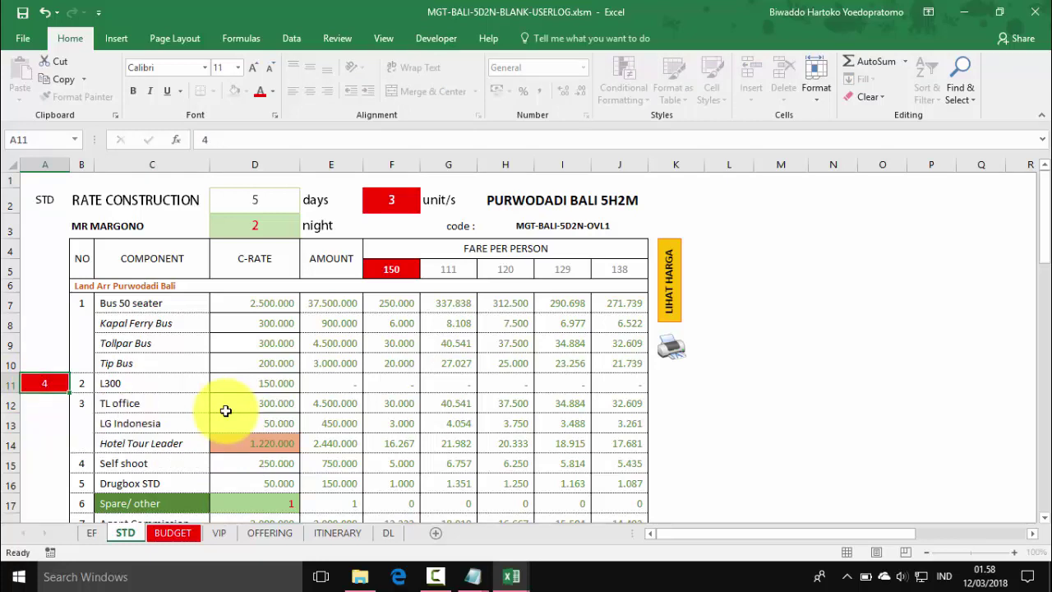
pyautogui.click(39, 381)
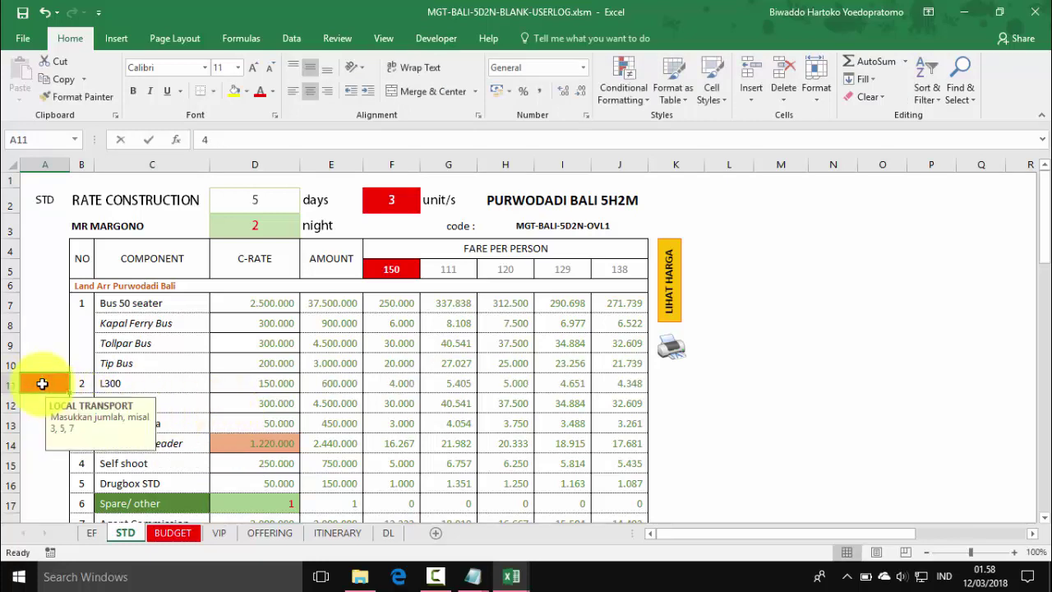
pyautogui.write('0')
pyautogui.press('Return')
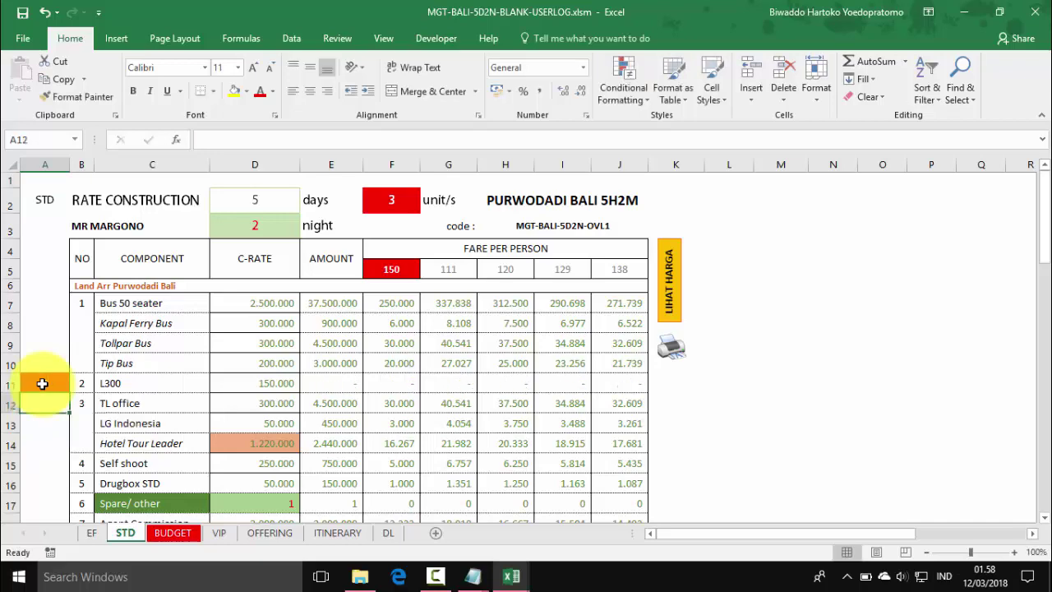
# Step: Set the Spare/ other C-rate in D17 to 1000000
pyautogui.scroll(-2, 45, 383)
pyautogui.click(152, 385)
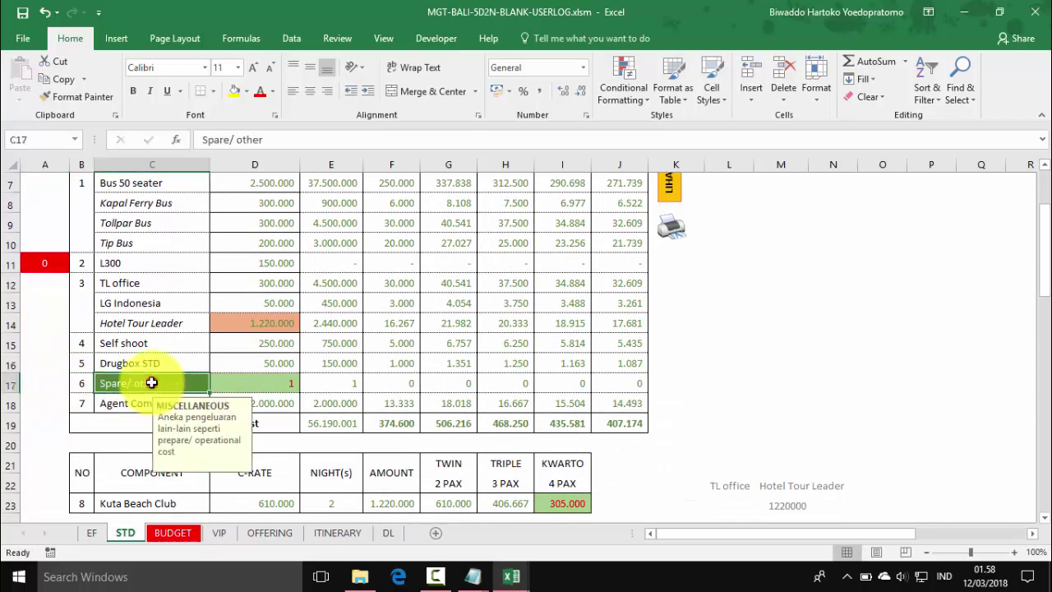
pyautogui.click(251, 386)
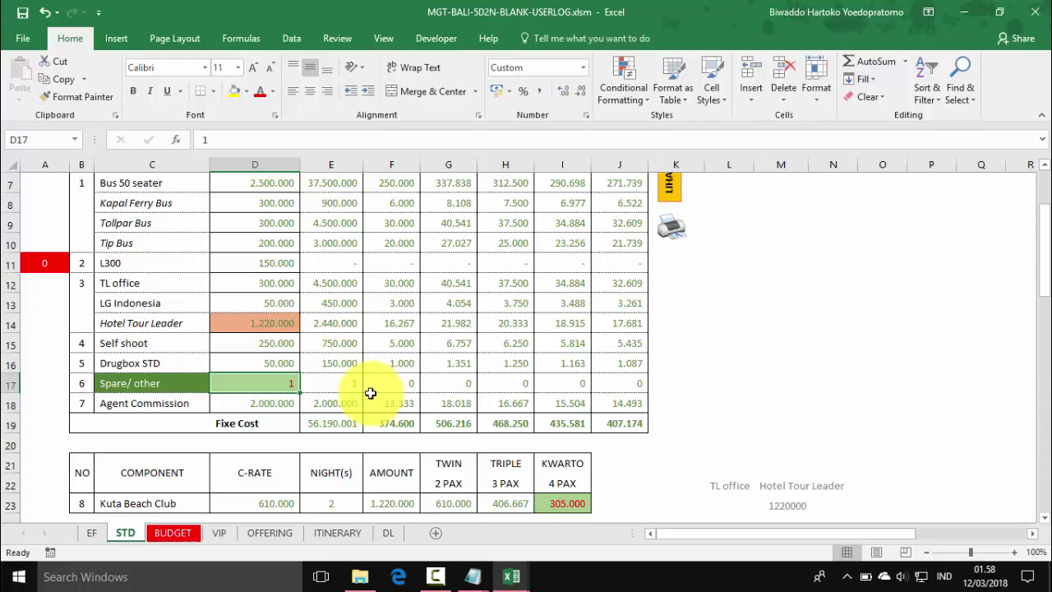
pyautogui.scroll(2, 371, 392)
pyautogui.click(396, 199)
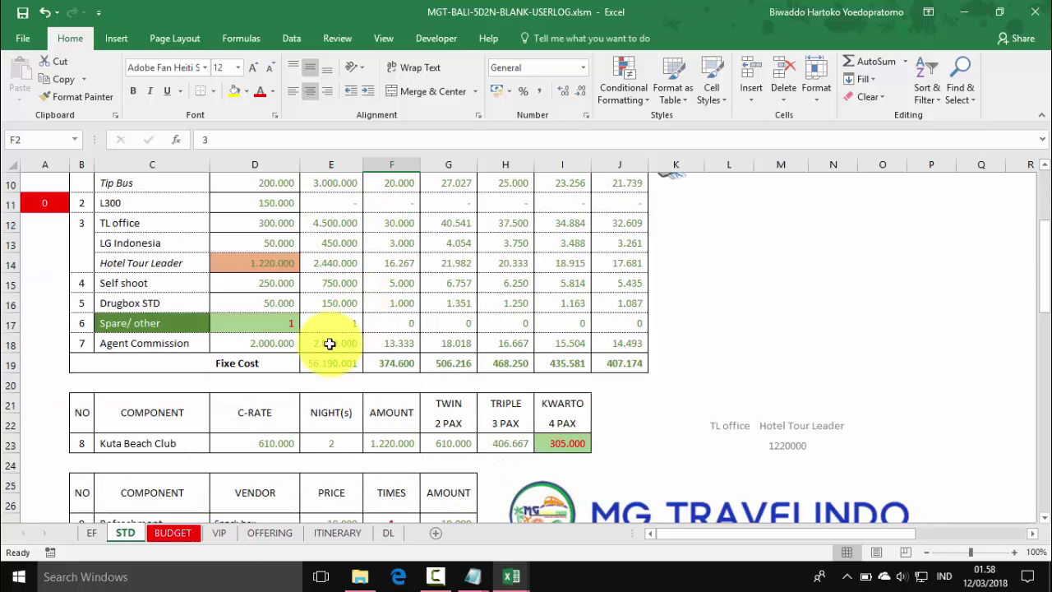
pyautogui.click(272, 323)
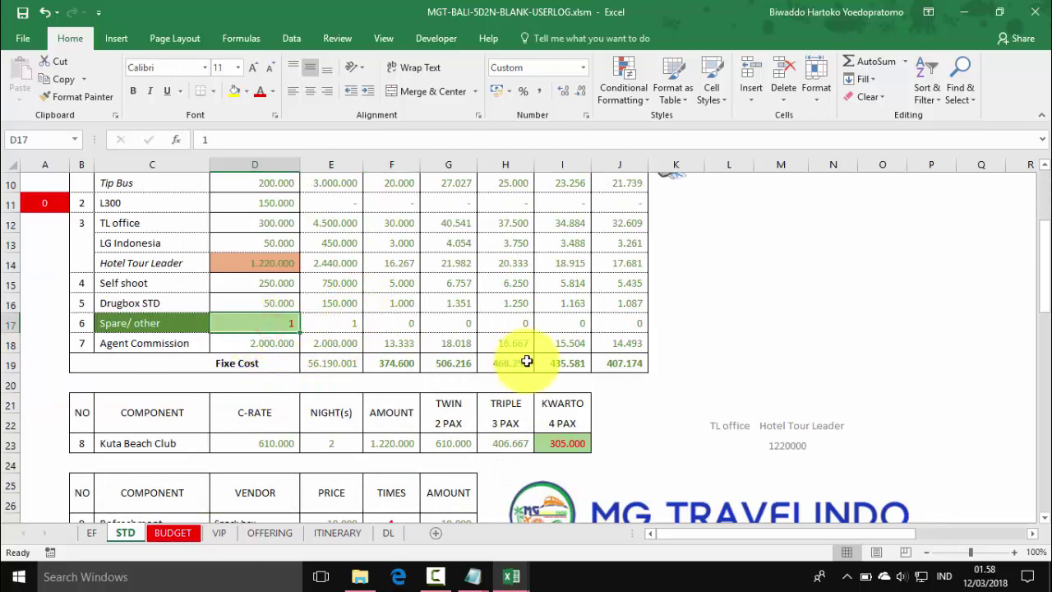
pyautogui.write('1')
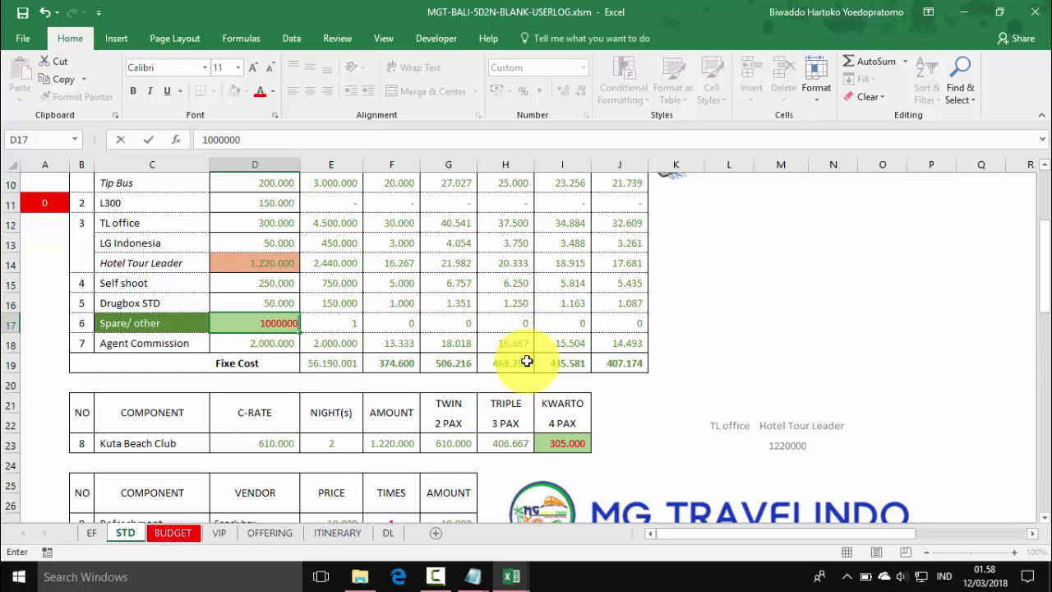
pyautogui.press('Return')
# Step: Set the number of times to 2 for Refreshment in F27 and for Soft drink in F29
pyautogui.scroll(-5, 526, 361)
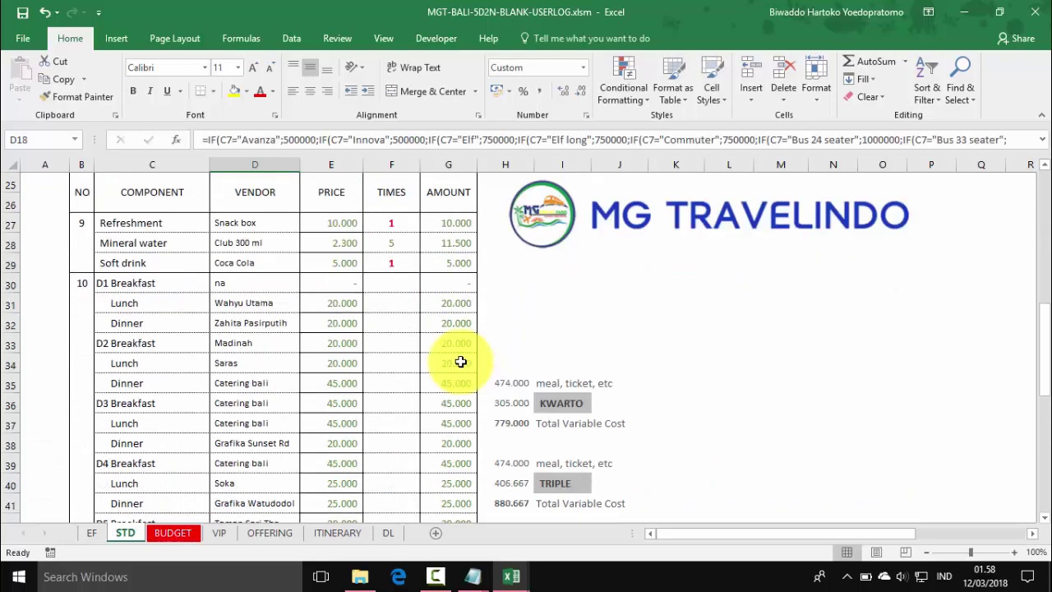
pyautogui.click(394, 222)
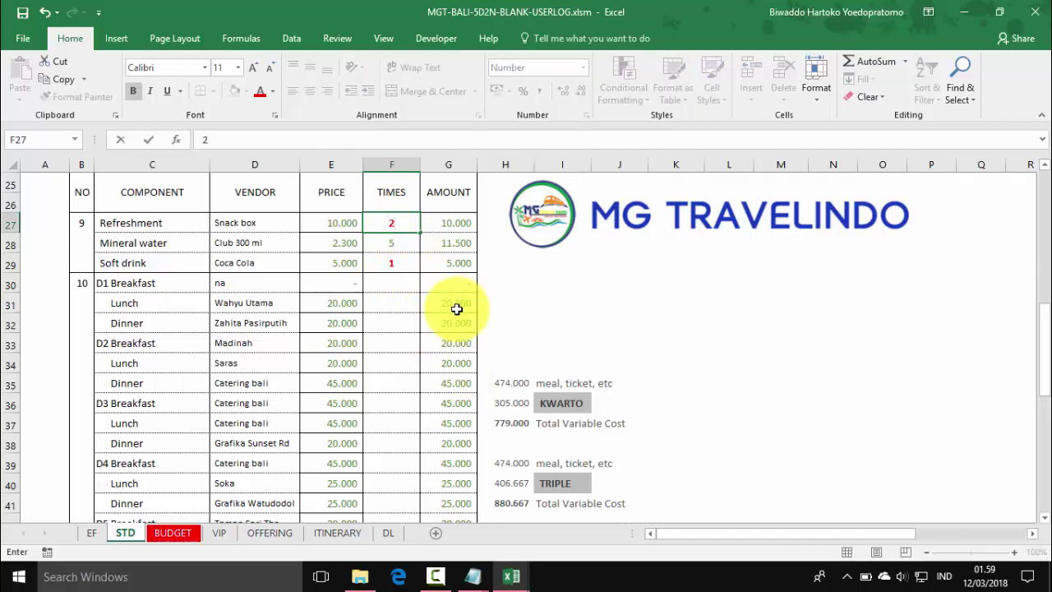
pyautogui.press('Return')
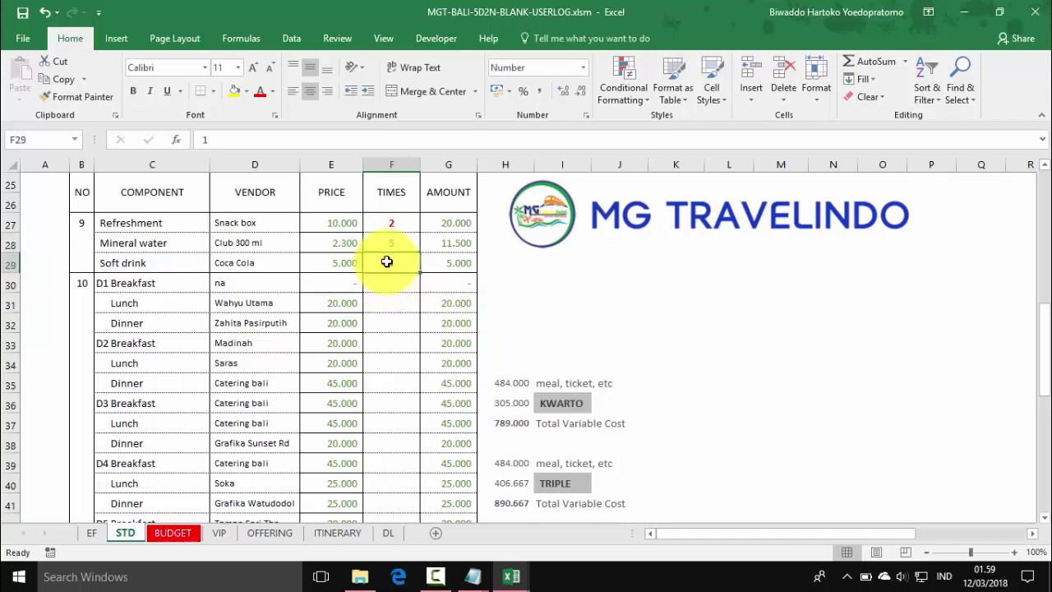
pyautogui.click(386, 261)
pyautogui.write('2')
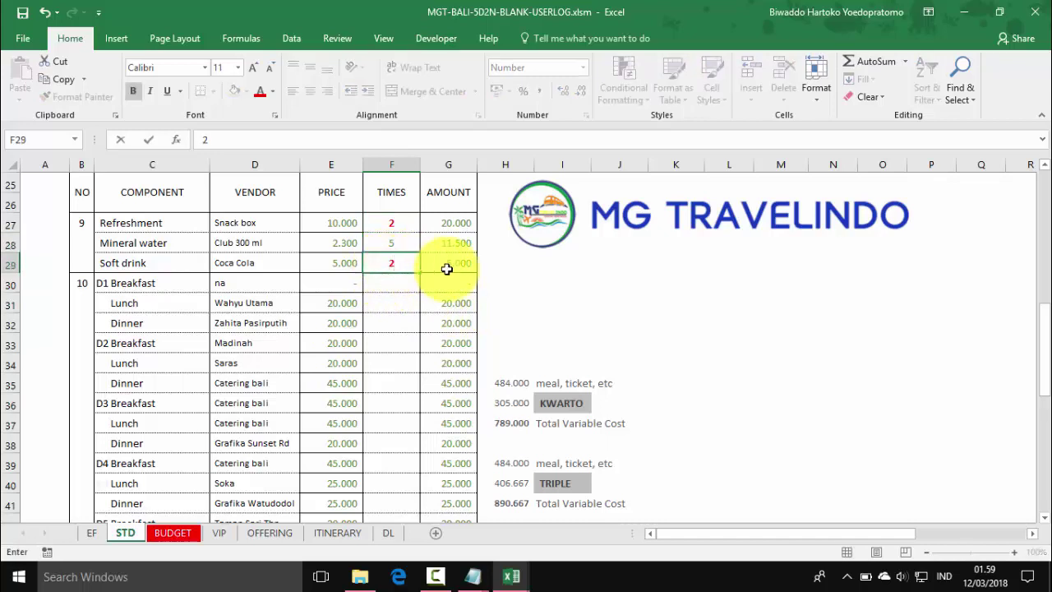
pyautogui.press('Return')
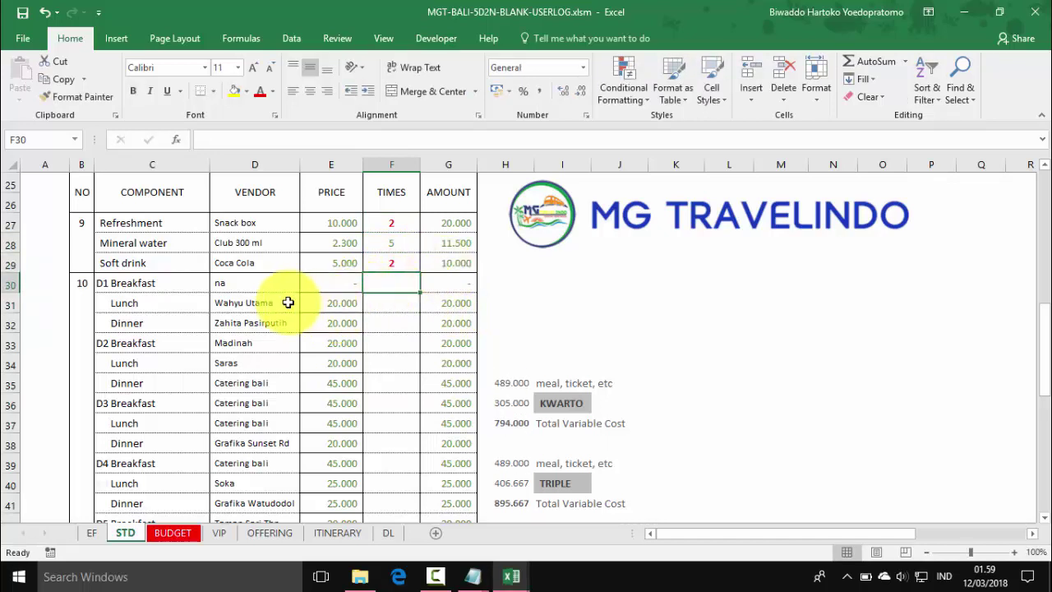
# Step: Change the hotel component in C23 to PNI 3 AC
pyautogui.scroll(3, 241, 306)
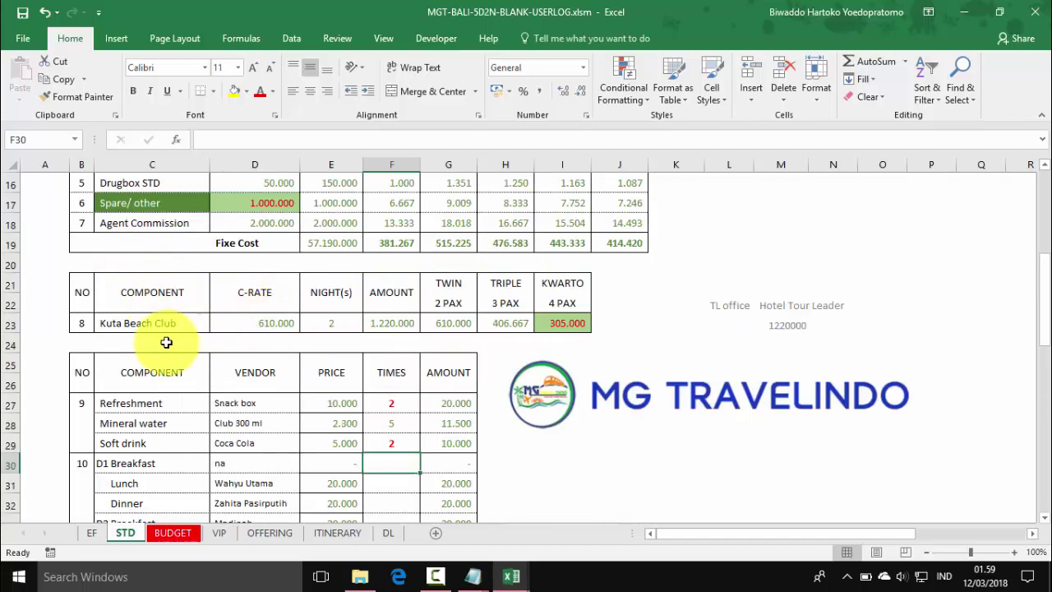
pyautogui.click(146, 322)
pyautogui.click(219, 325)
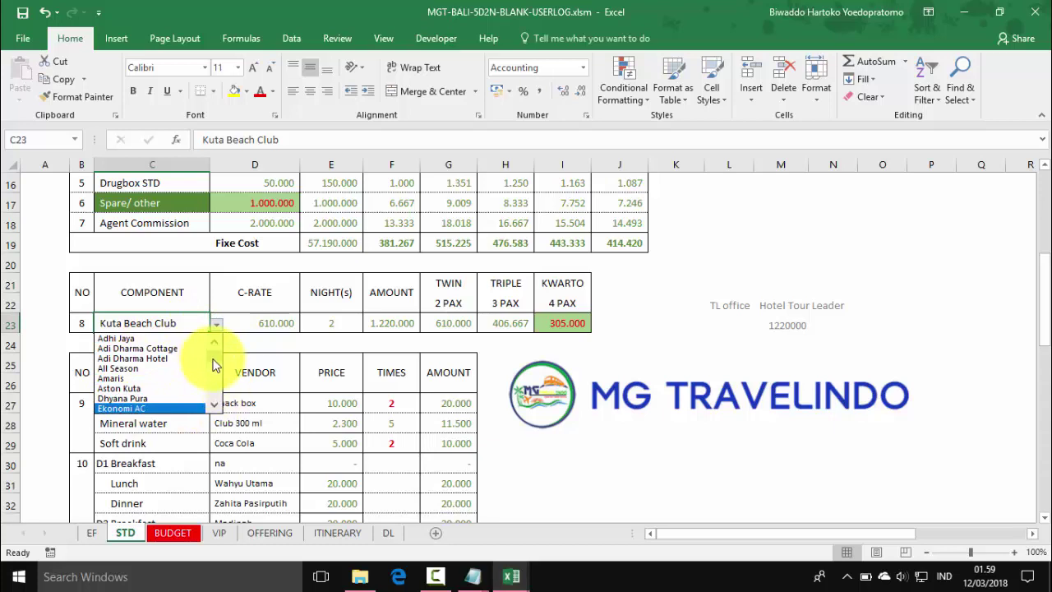
pyautogui.moveTo(217, 360); pyautogui.dragTo(217, 383)
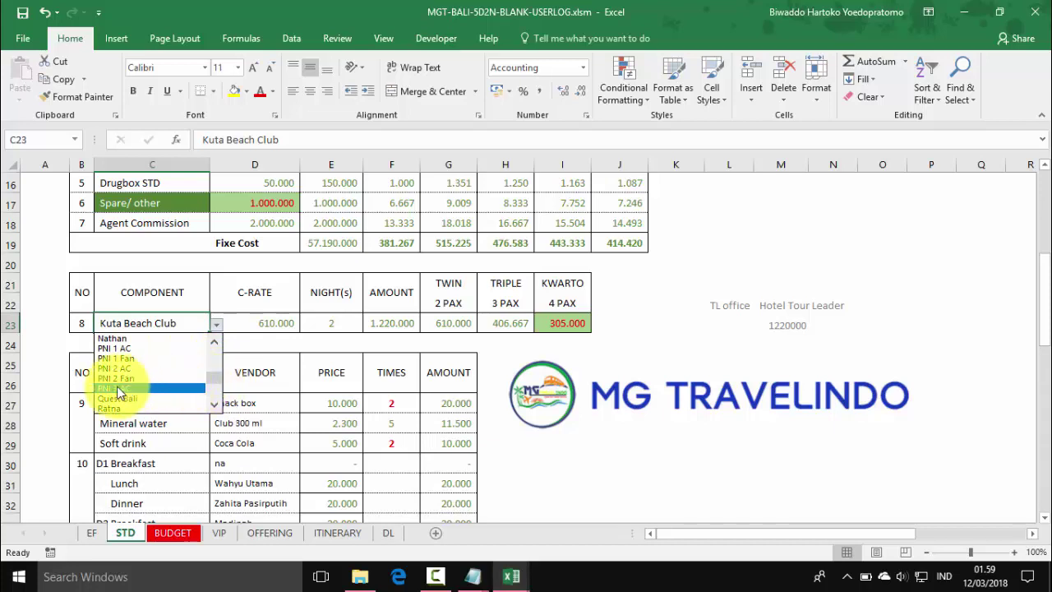
pyautogui.click(215, 406)
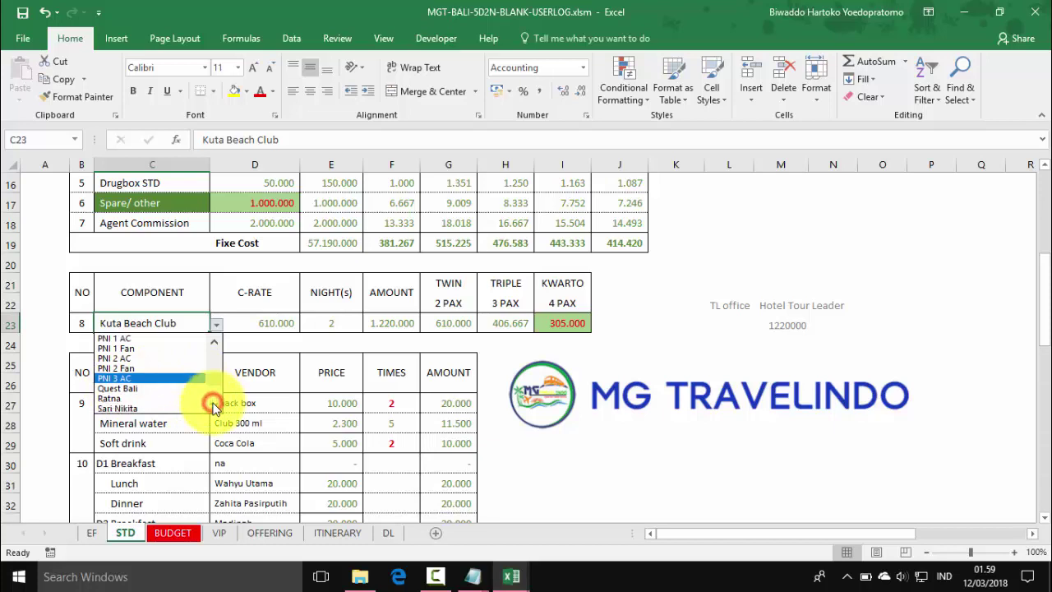
pyautogui.click(125, 378)
# Step: Examine how row 23 derives the hotel's C-rate, nights and amount, and splits it into twin, triple and kwarto shares
pyautogui.click(270, 325)
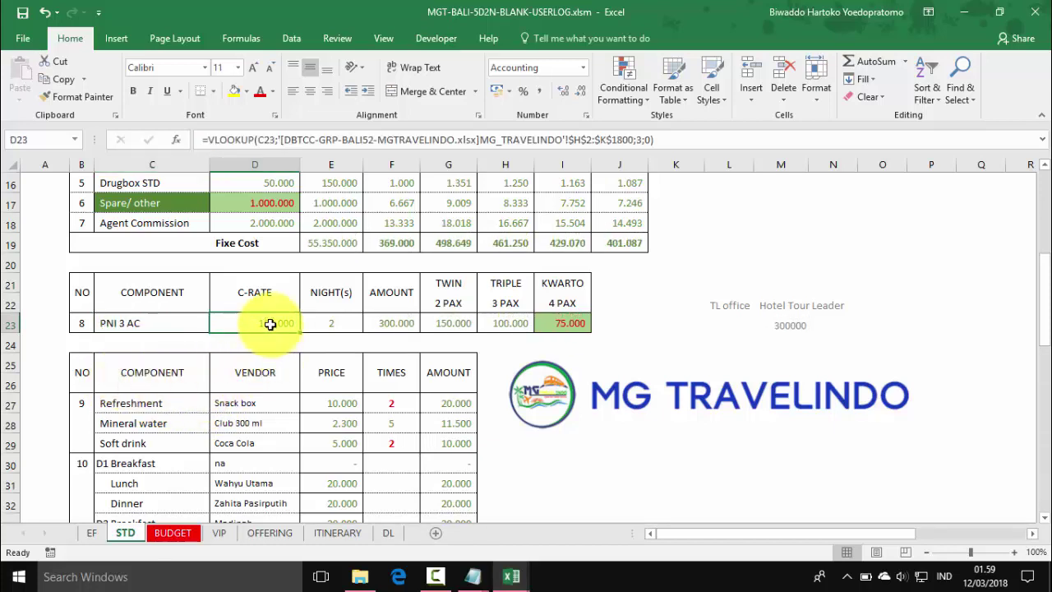
pyautogui.click(144, 324)
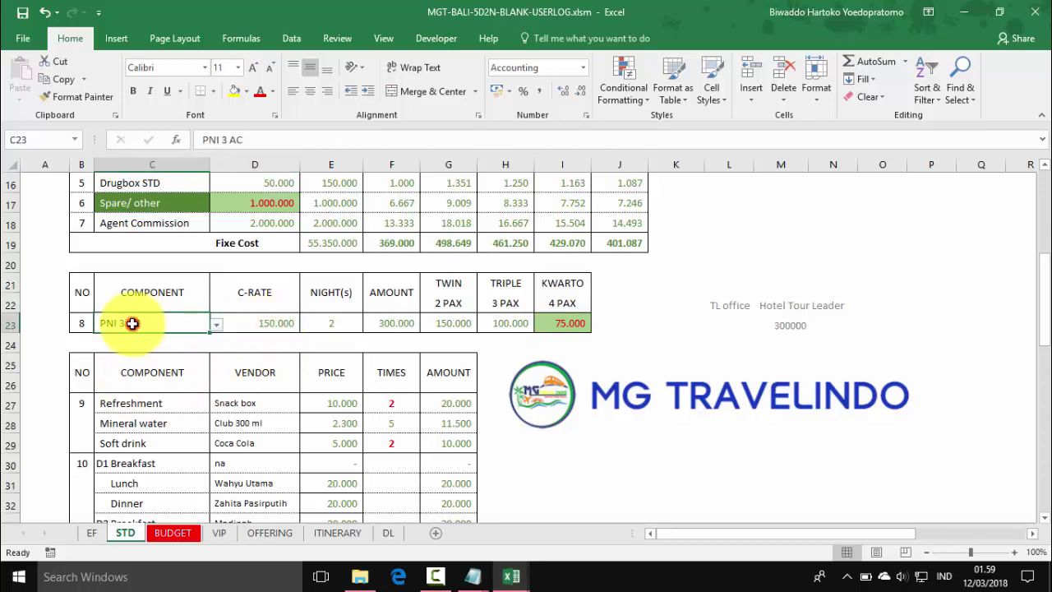
pyautogui.click(261, 322)
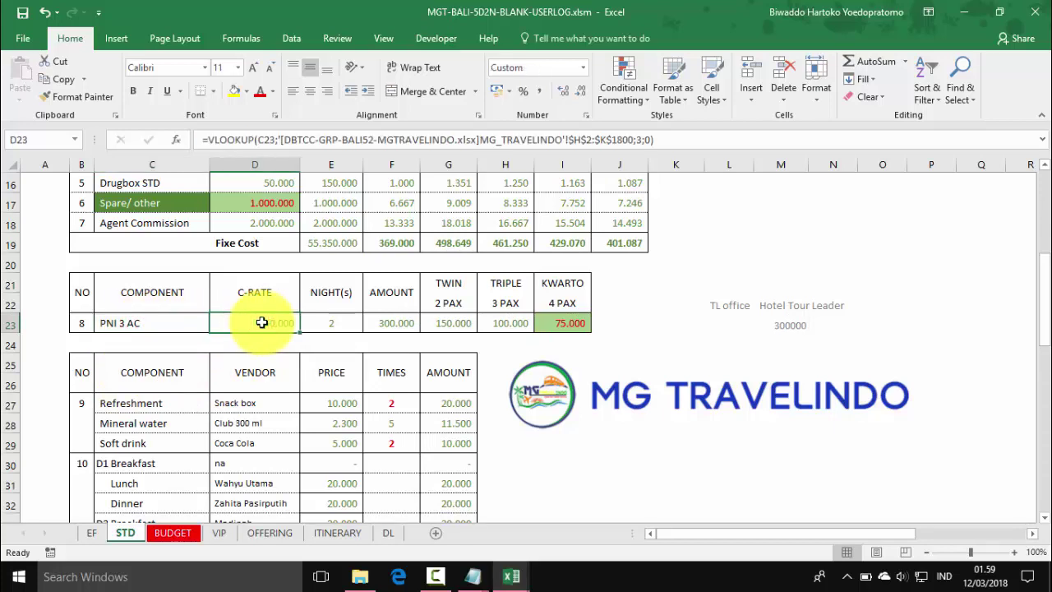
pyautogui.click(336, 322)
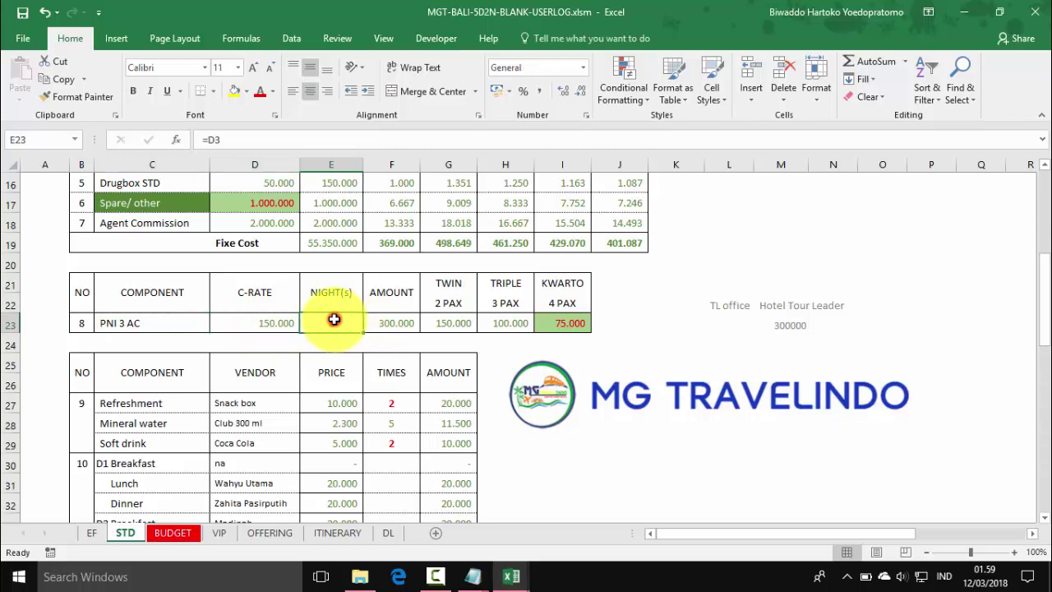
pyautogui.click(402, 321)
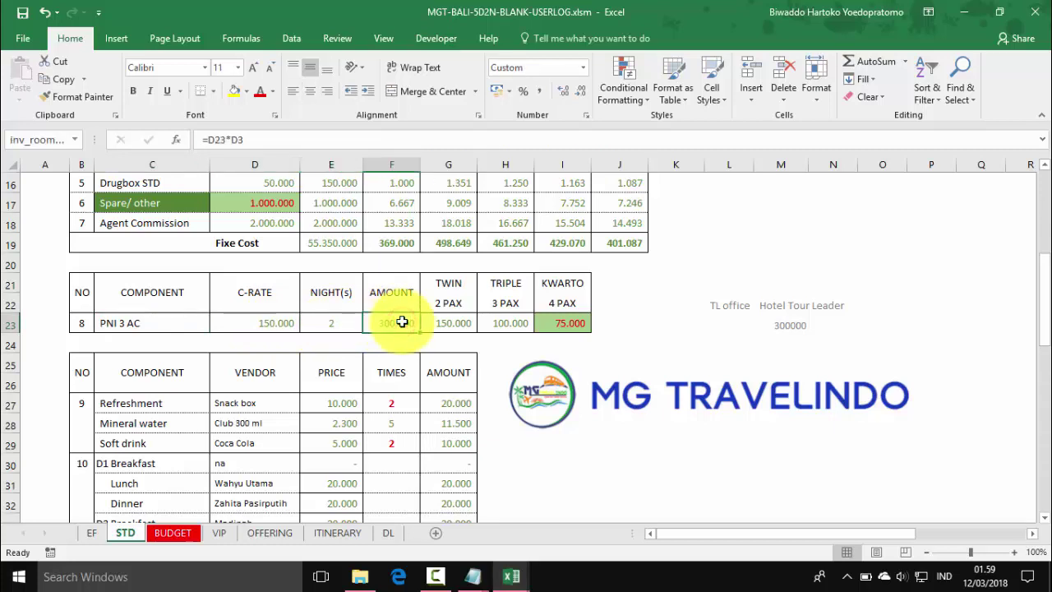
pyautogui.click(450, 303)
pyautogui.click(388, 321)
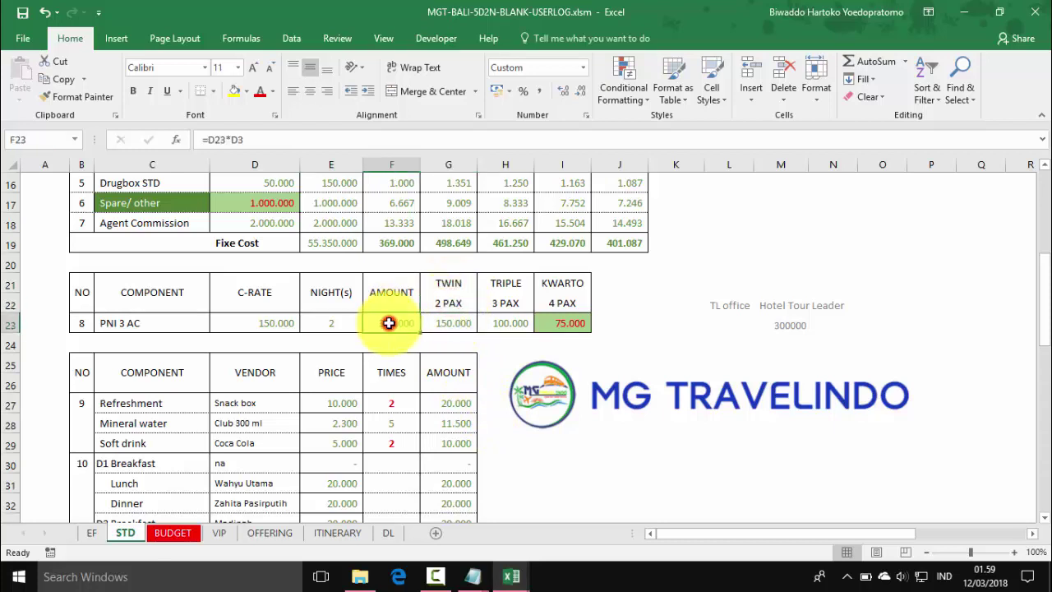
pyautogui.click(506, 304)
pyautogui.click(562, 302)
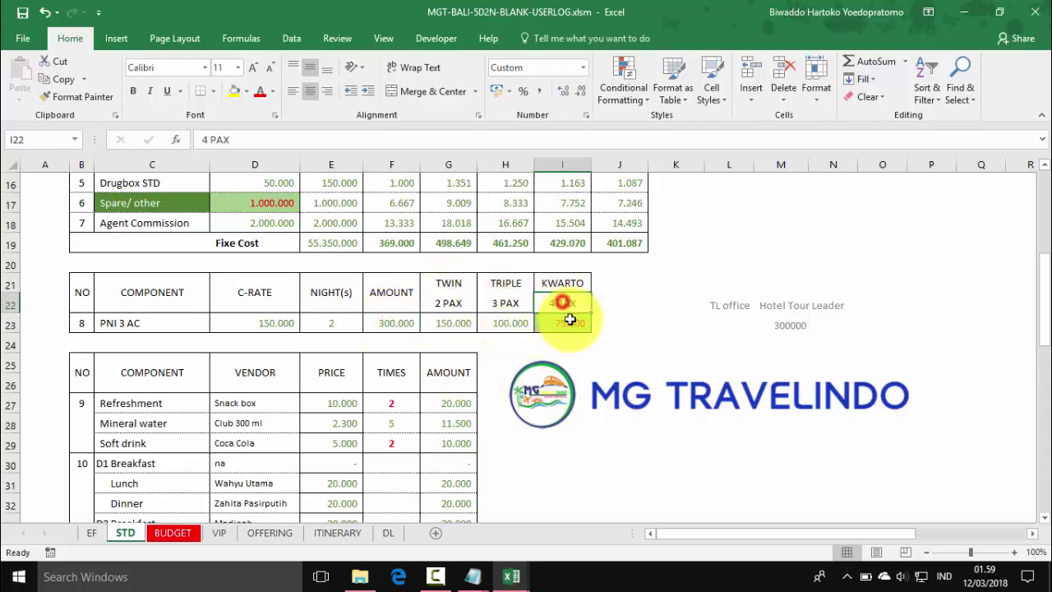
pyautogui.click(569, 323)
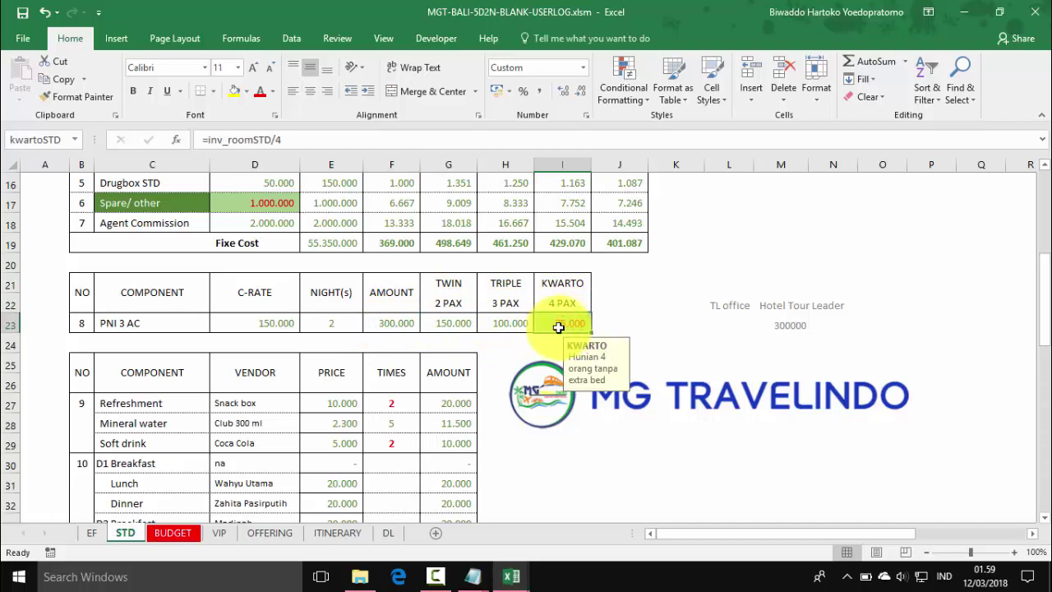
# Step: Change the Refreshment vendor in D27 to Snack box + and the Mineral water vendor in D28 to Club cup
pyautogui.scroll(-2, 279, 423)
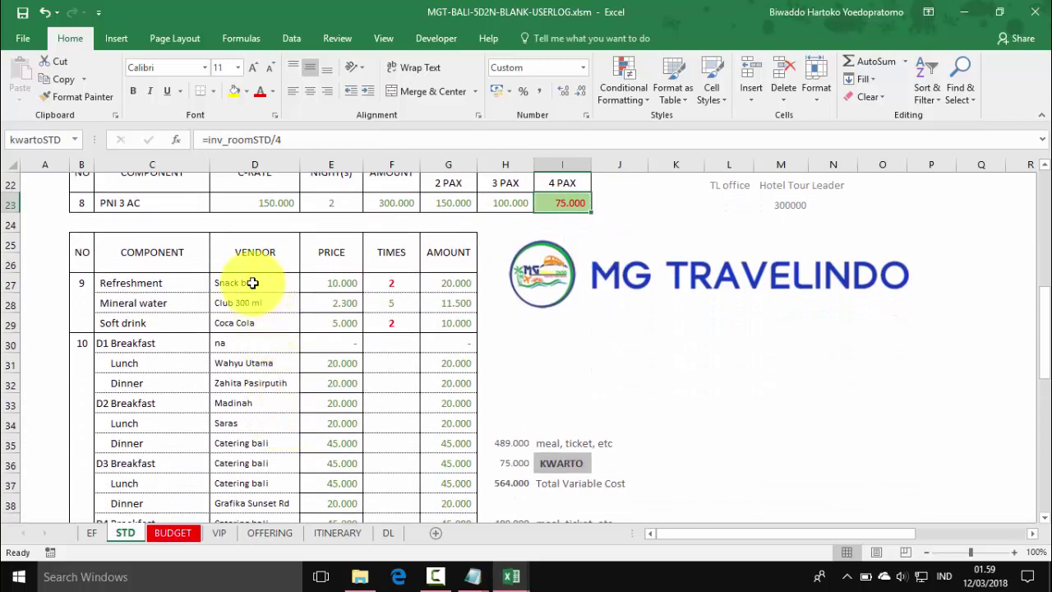
pyautogui.click(253, 282)
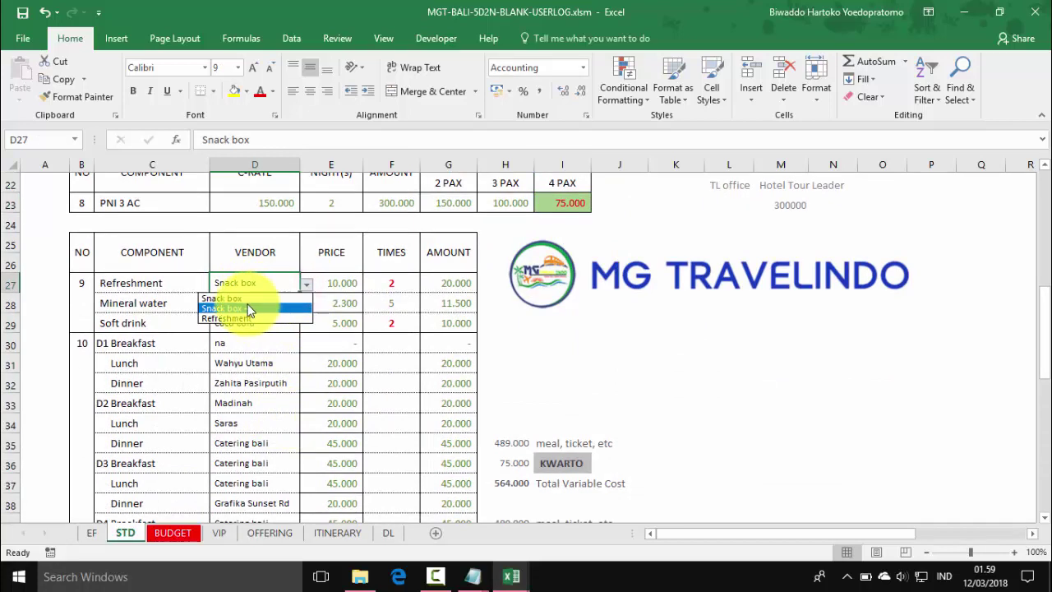
pyautogui.click(248, 309)
pyautogui.click(255, 303)
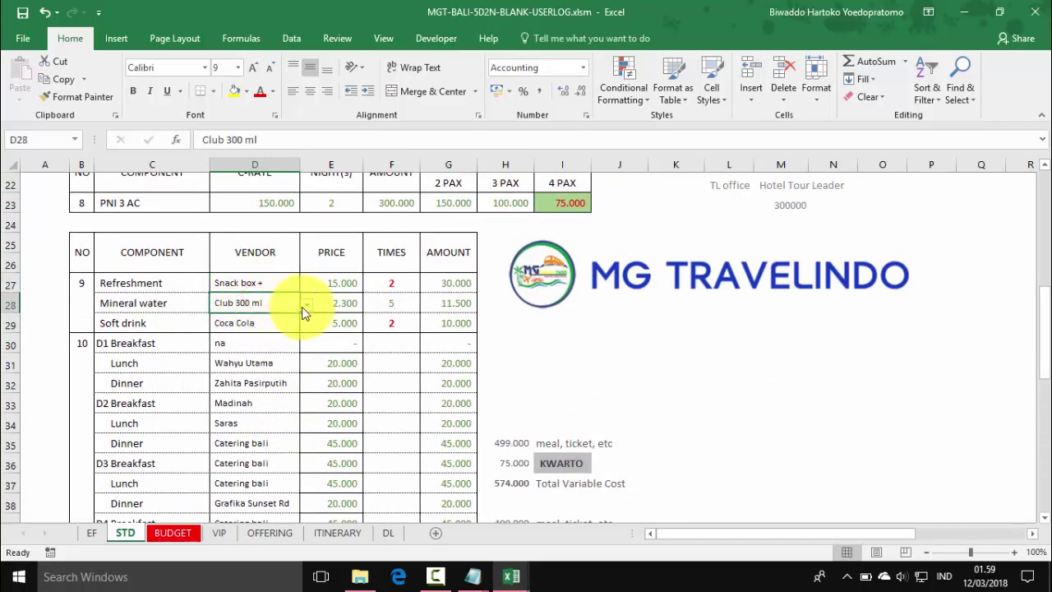
pyautogui.click(306, 304)
pyautogui.click(251, 339)
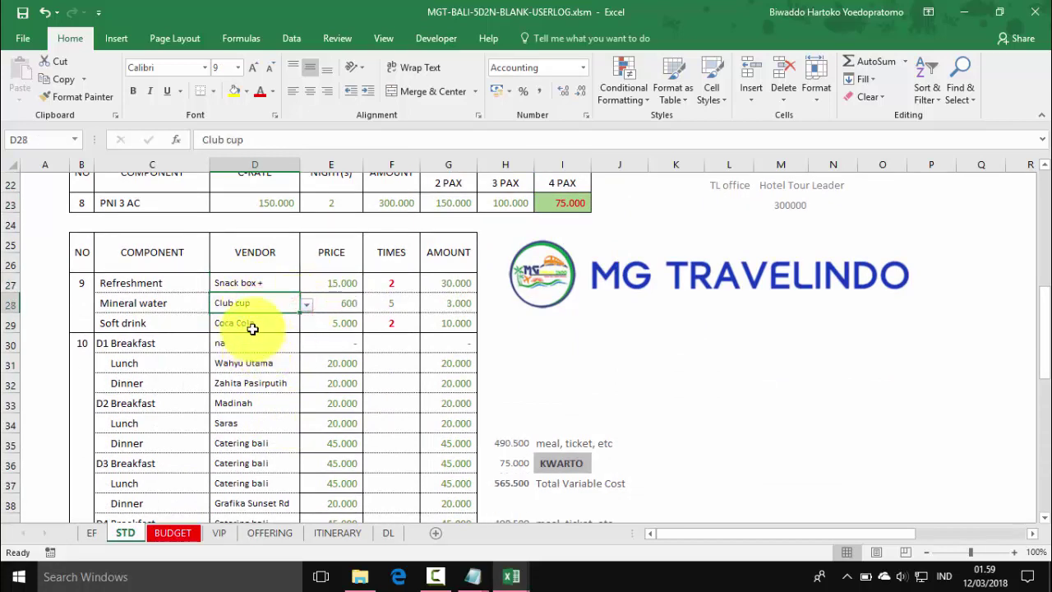
# Step: Change the Soft drink vendor in D29 to Teh Gelas
pyautogui.click(252, 324)
pyautogui.click(307, 324)
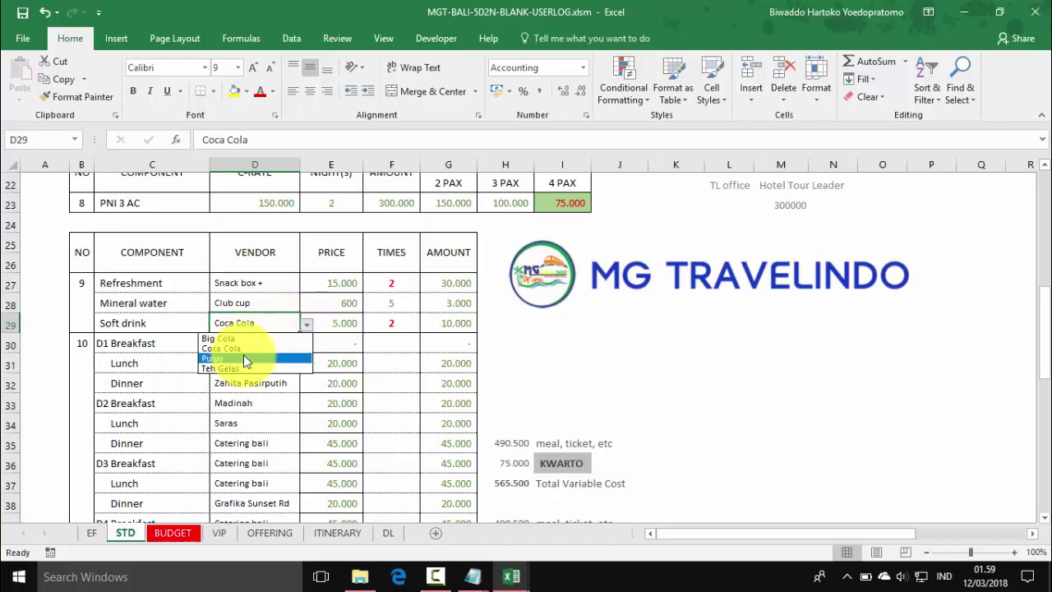
pyautogui.click(240, 371)
# Step: Change the D1 Breakfast vendor in D30 to Meal box
pyautogui.click(254, 342)
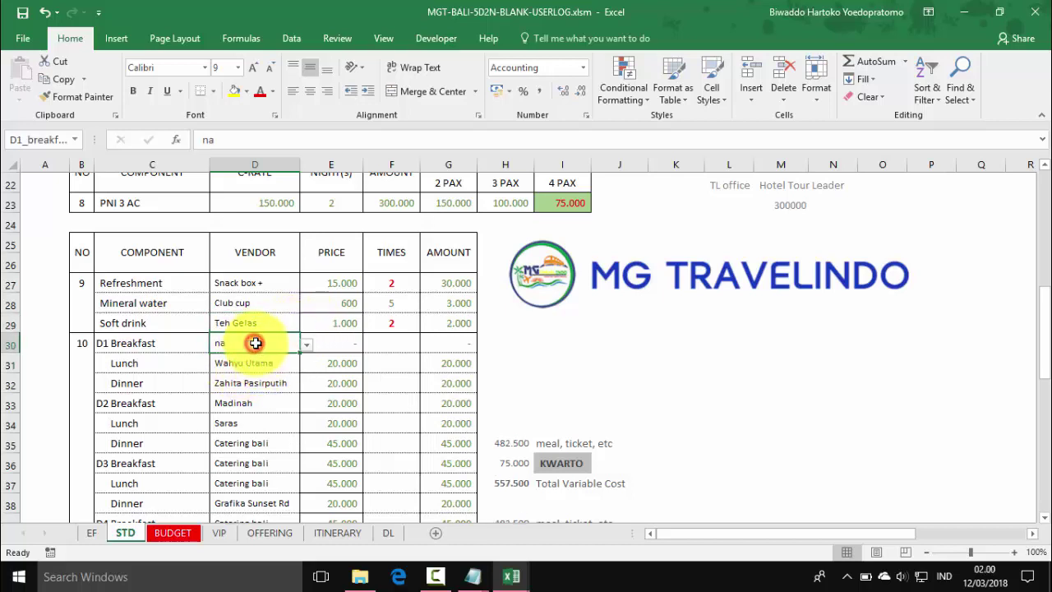
pyautogui.click(305, 345)
pyautogui.click(237, 359)
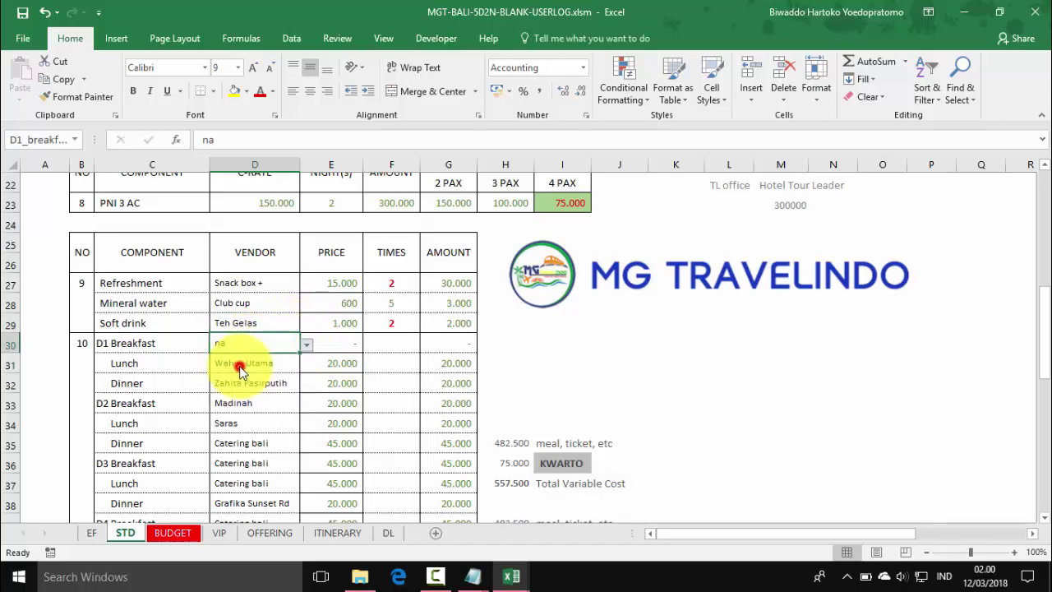
pyautogui.click(263, 364)
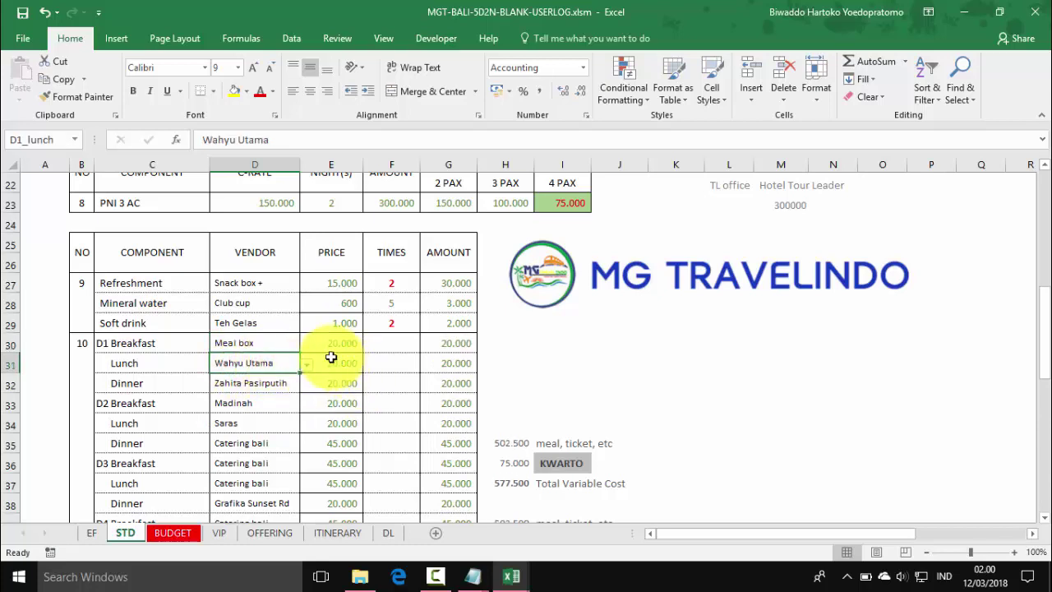
# Step: Set the D1 Breakfast vendor in D30 back to na after browsing the vendor choices
pyautogui.click(266, 344)
pyautogui.click(306, 345)
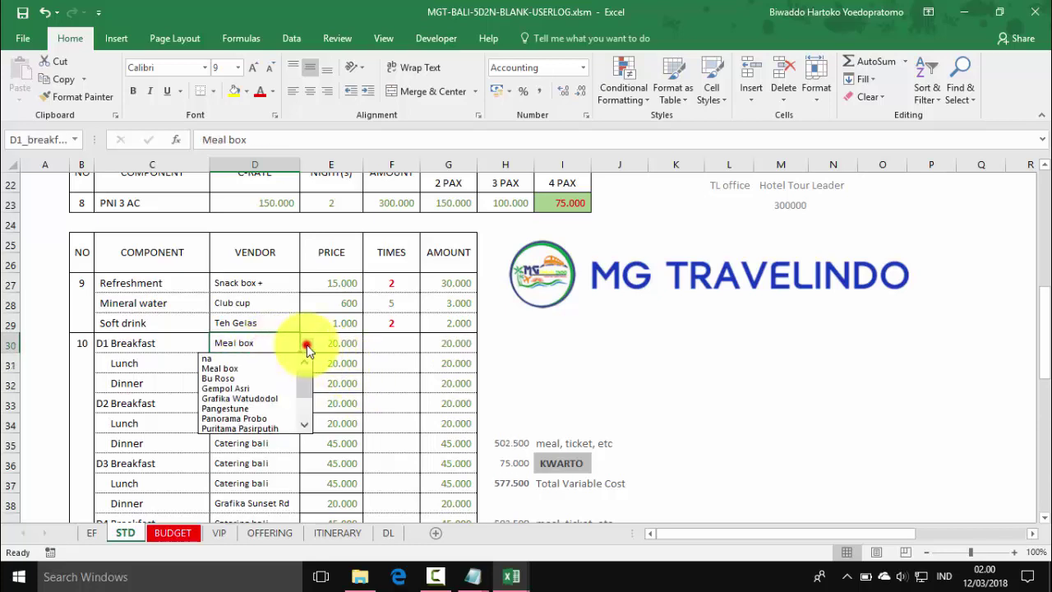
pyautogui.moveTo(306, 379); pyautogui.dragTo(294, 348)
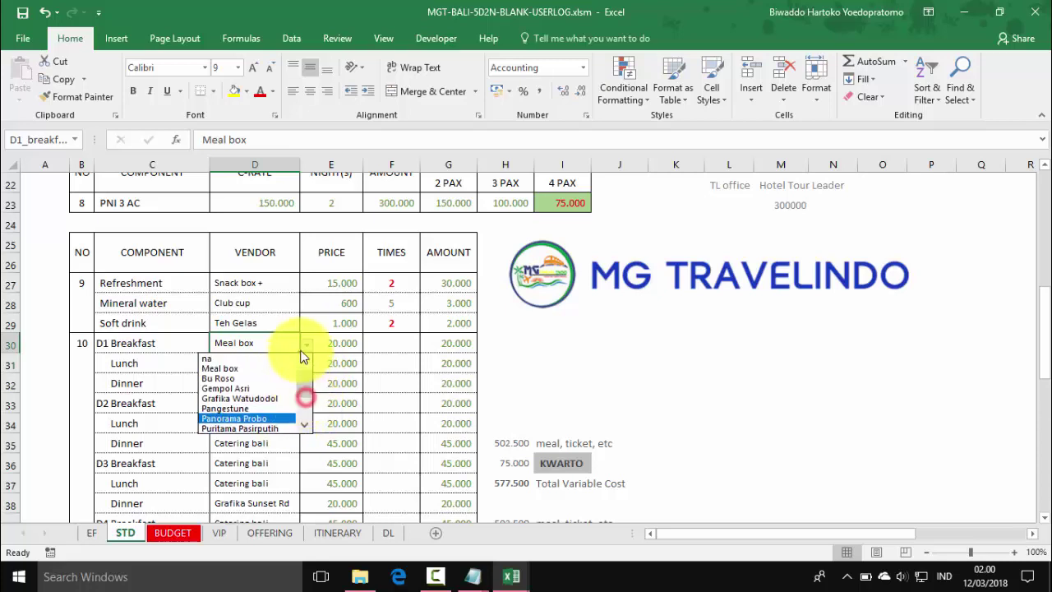
pyautogui.click(220, 360)
# Step: Change the D1 Lunch vendor in D31 to Tongas Asri
pyautogui.click(252, 359)
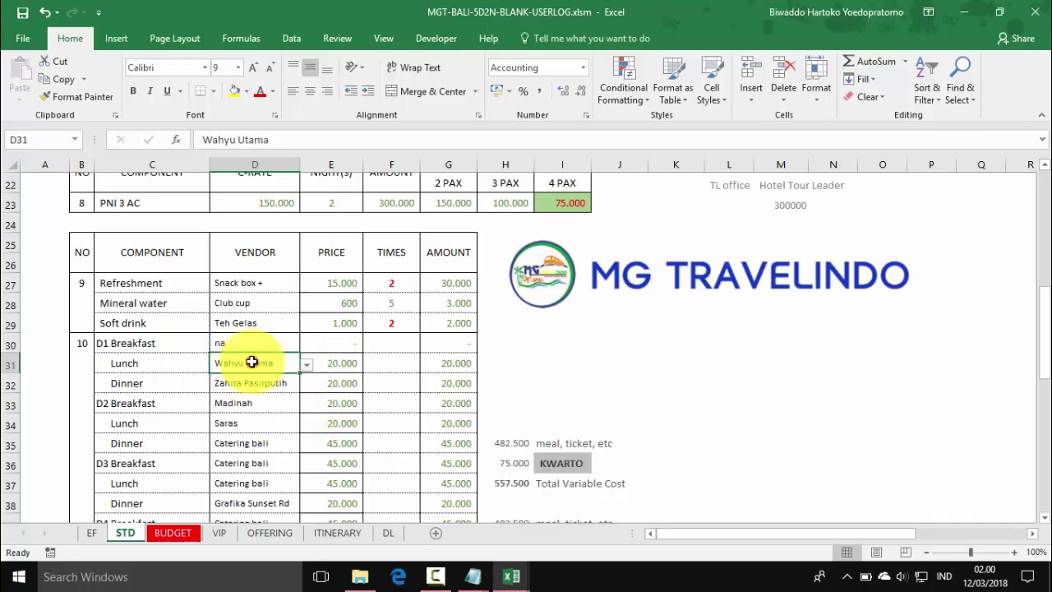
pyautogui.click(307, 366)
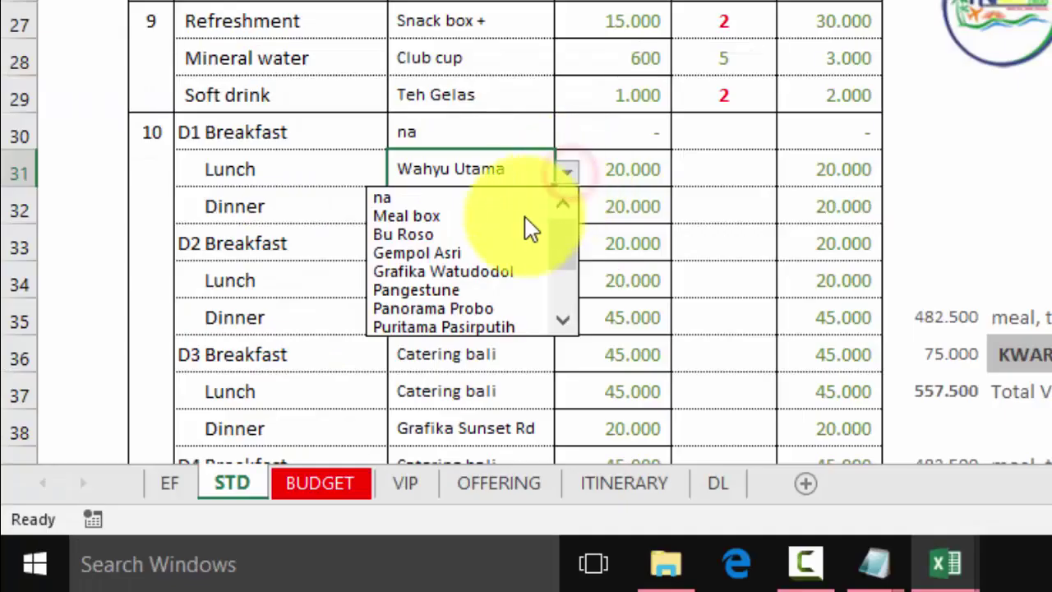
pyautogui.click(304, 404)
pyautogui.moveTo(560, 244); pyautogui.dragTo(557, 312)
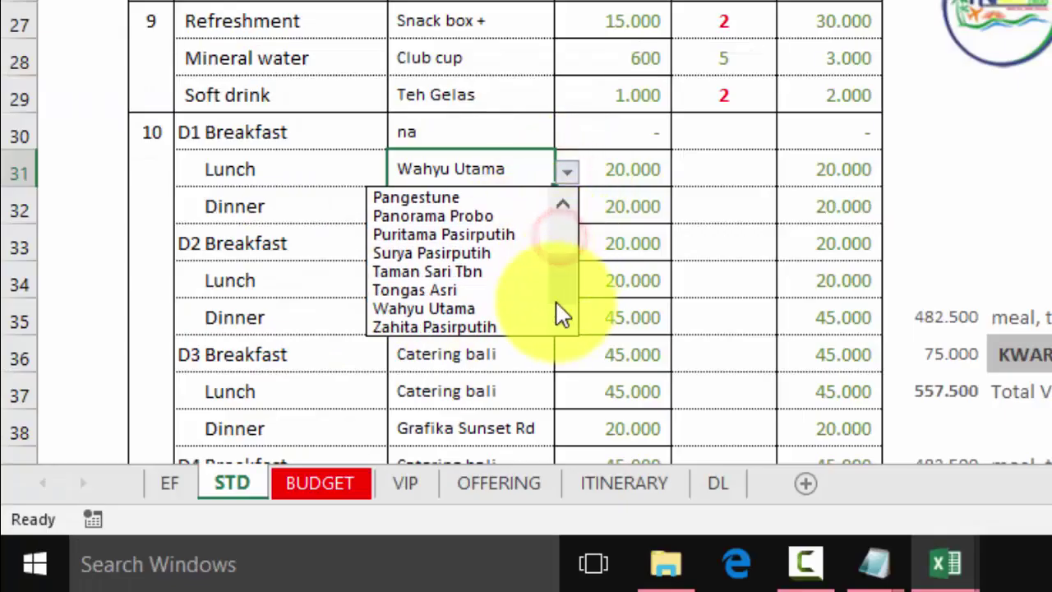
pyautogui.click(441, 286)
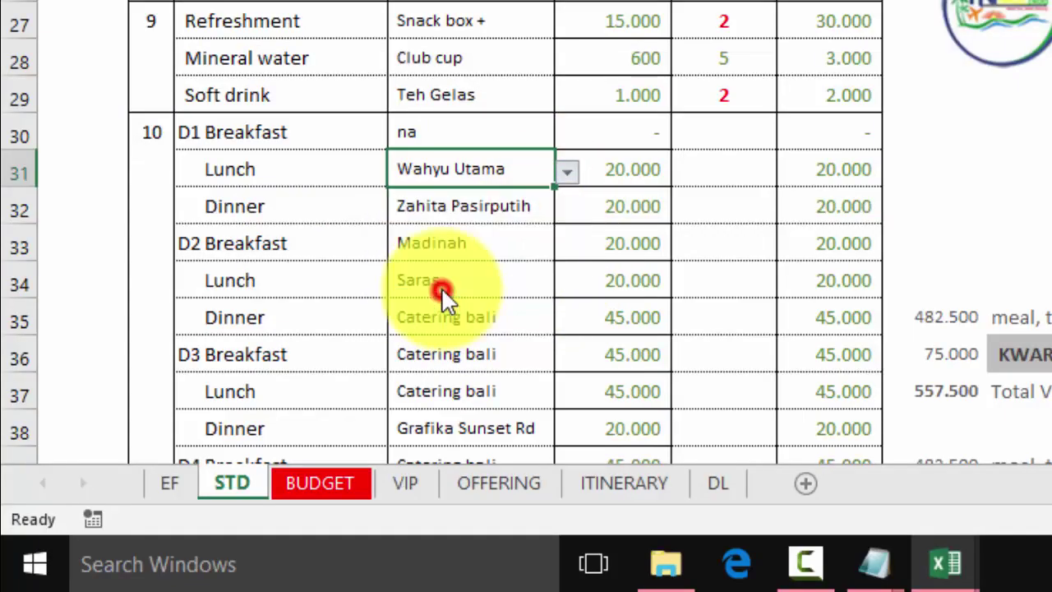
# Step: Change the D1 Lunch vendor in D31 to Taman Sari Tbn
pyautogui.click(565, 171)
pyautogui.moveTo(562, 248); pyautogui.dragTo(564, 306)
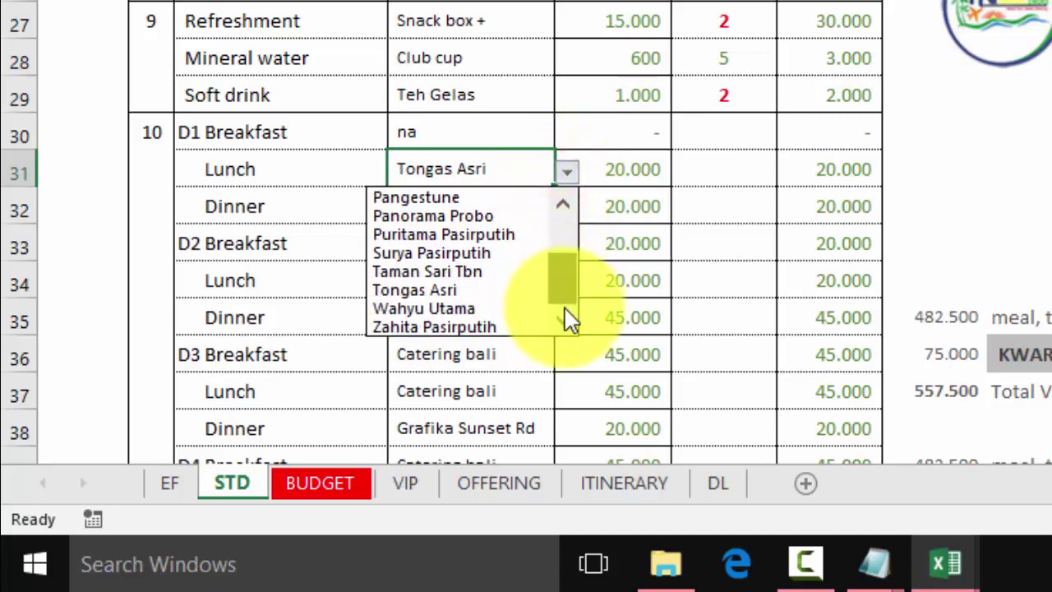
pyautogui.click(445, 273)
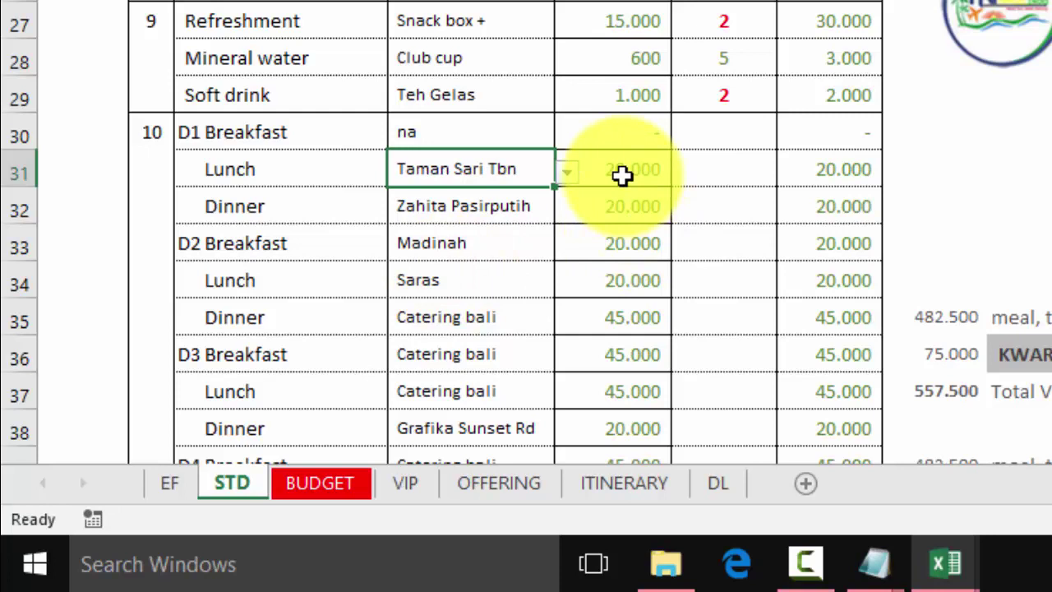
# Step: Change the D1 Dinner vendor in D32 to Gempol Asri
pyautogui.click(464, 134)
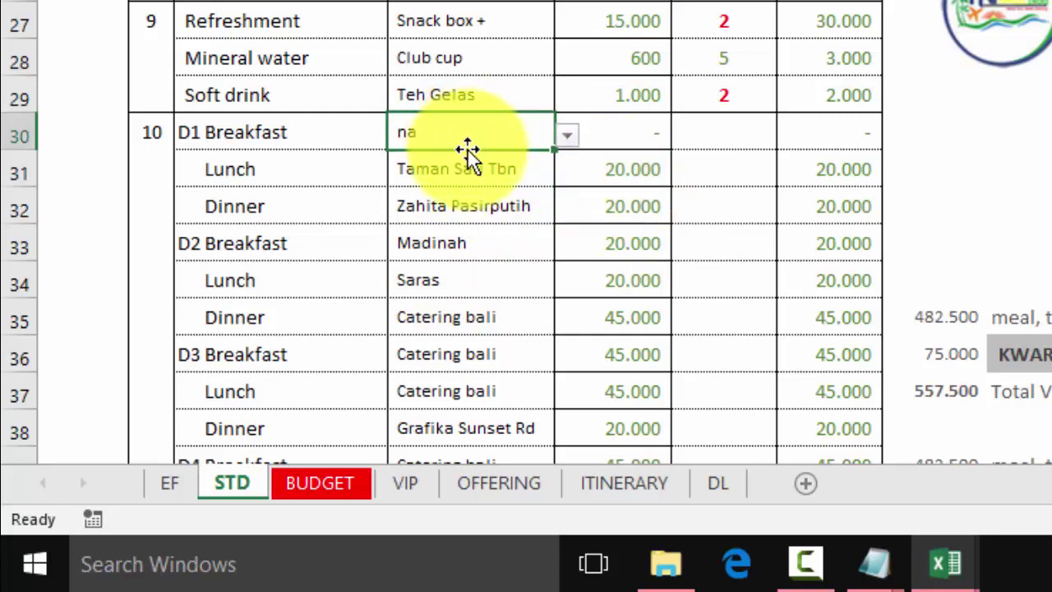
pyautogui.click(473, 170)
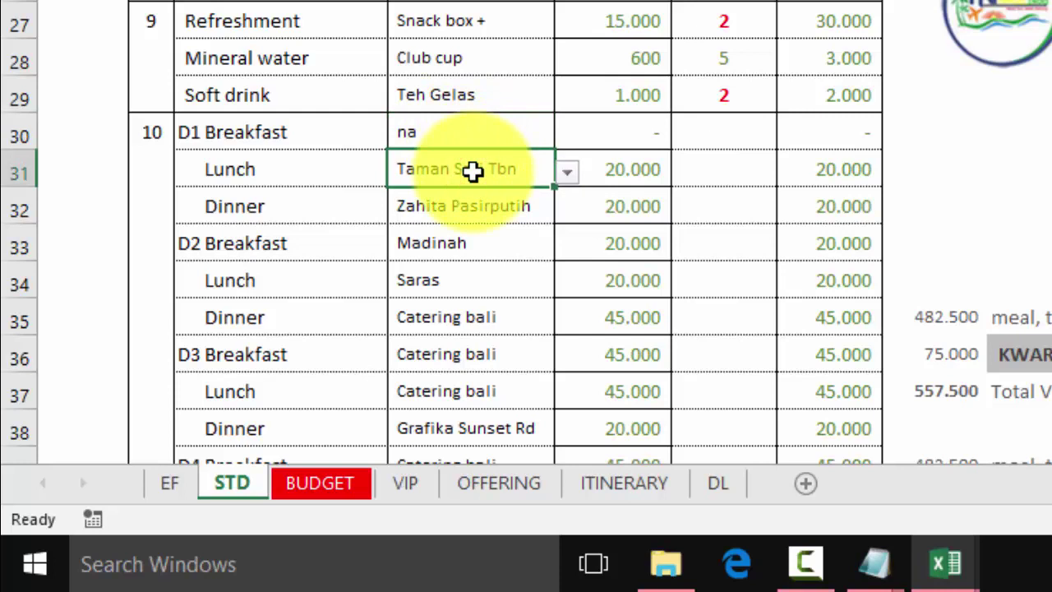
pyautogui.click(472, 206)
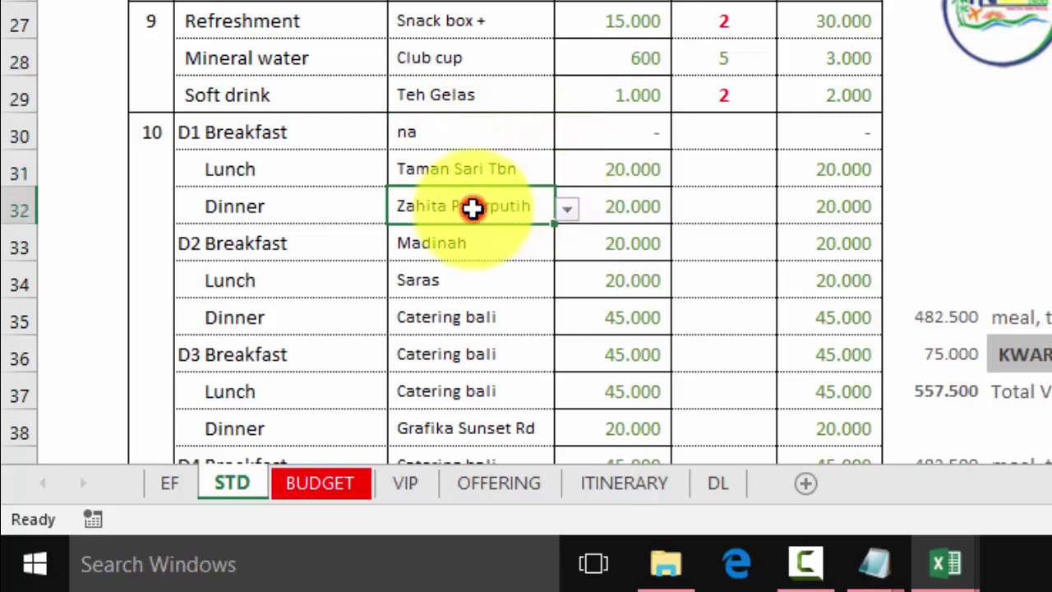
pyautogui.click(567, 211)
pyautogui.click(458, 297)
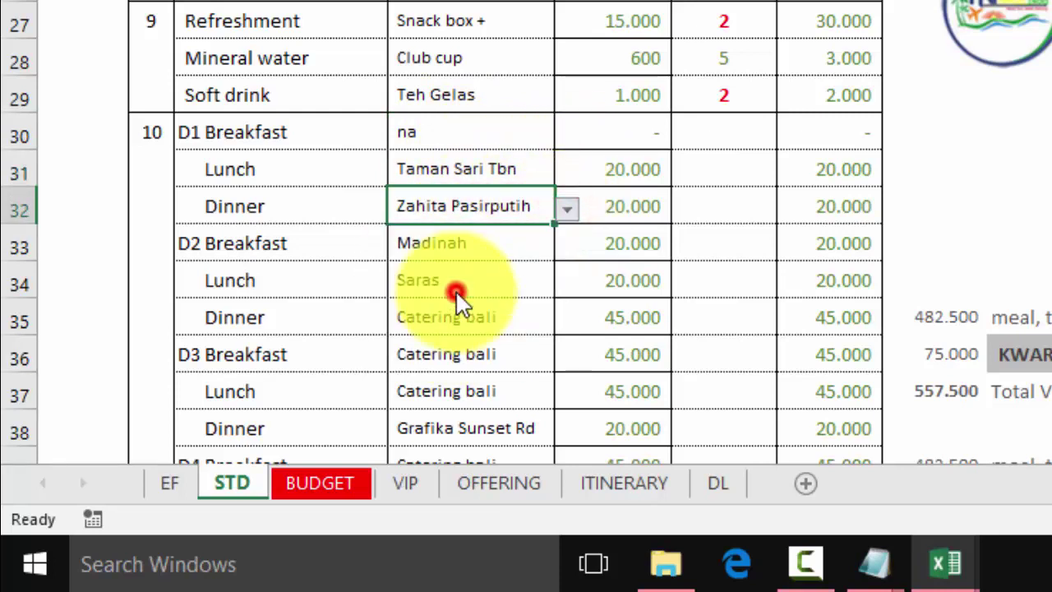
pyautogui.click(472, 249)
# Step: Follow the Admission fee link to the EF sheet, set Day 1's first destination to Tanah Lot, and check its entry on the ITINERARY sheet
pyautogui.scroll(-1, 470, 309)
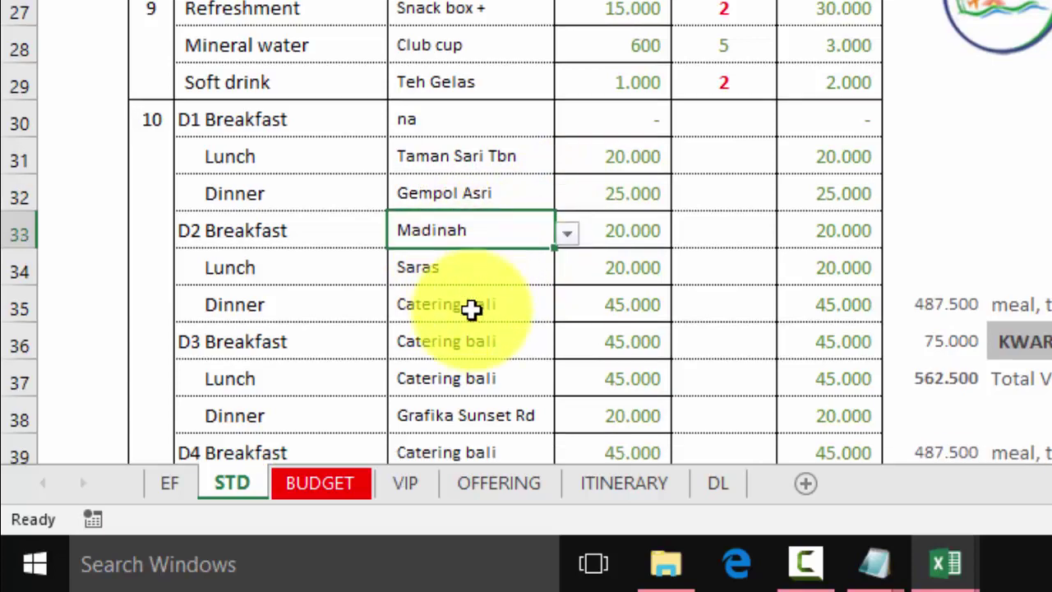
pyautogui.scroll(-1, 471, 308)
pyautogui.scroll(-4, 496, 190)
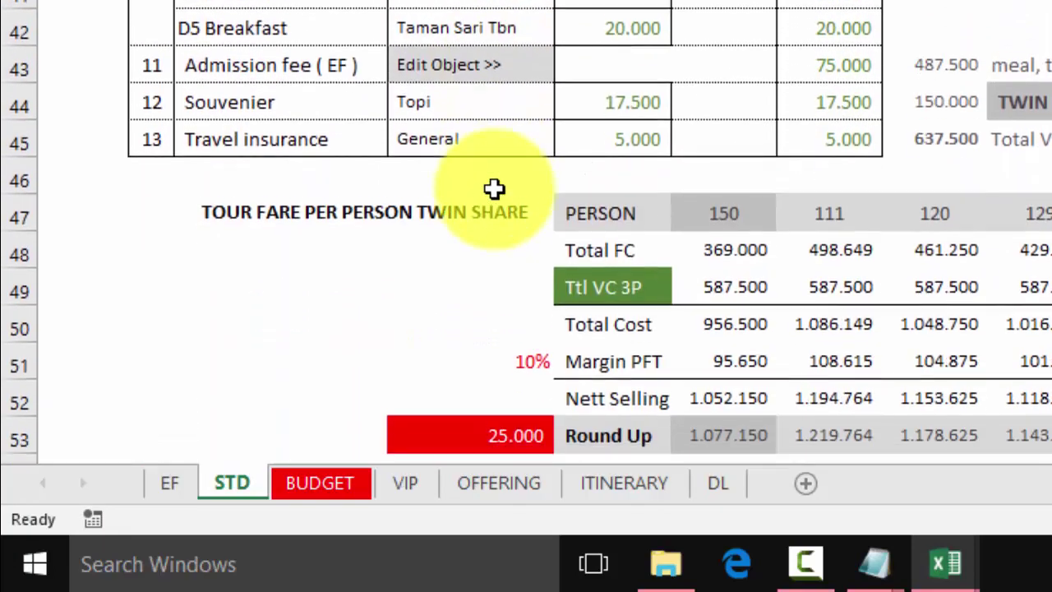
pyautogui.click(450, 64)
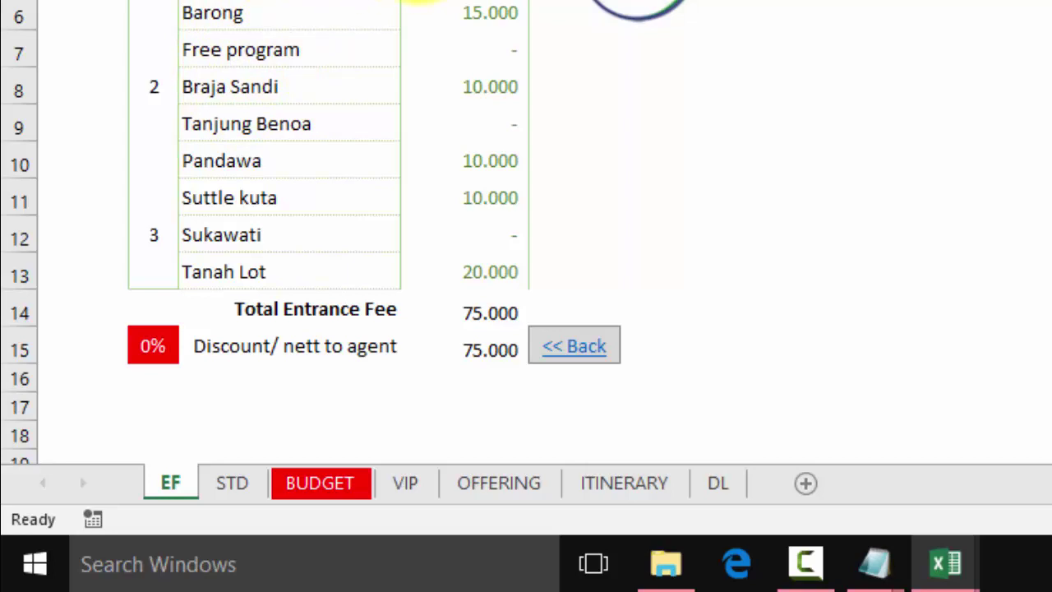
pyautogui.click(412, 1)
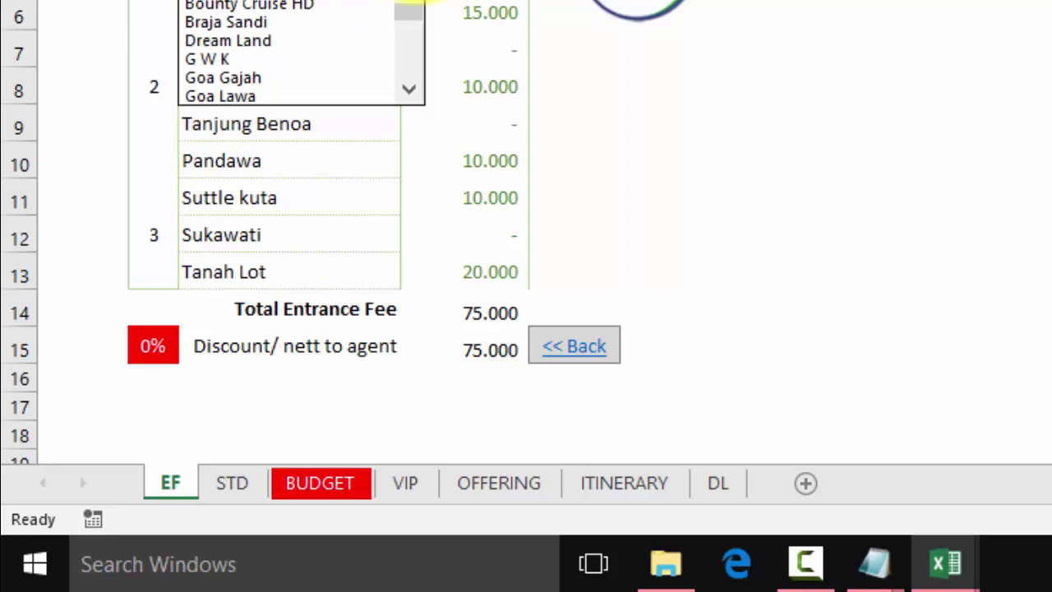
pyautogui.click(412, 12)
pyautogui.moveTo(419, 55); pyautogui.dragTo(411, 71)
pyautogui.click(315, 61)
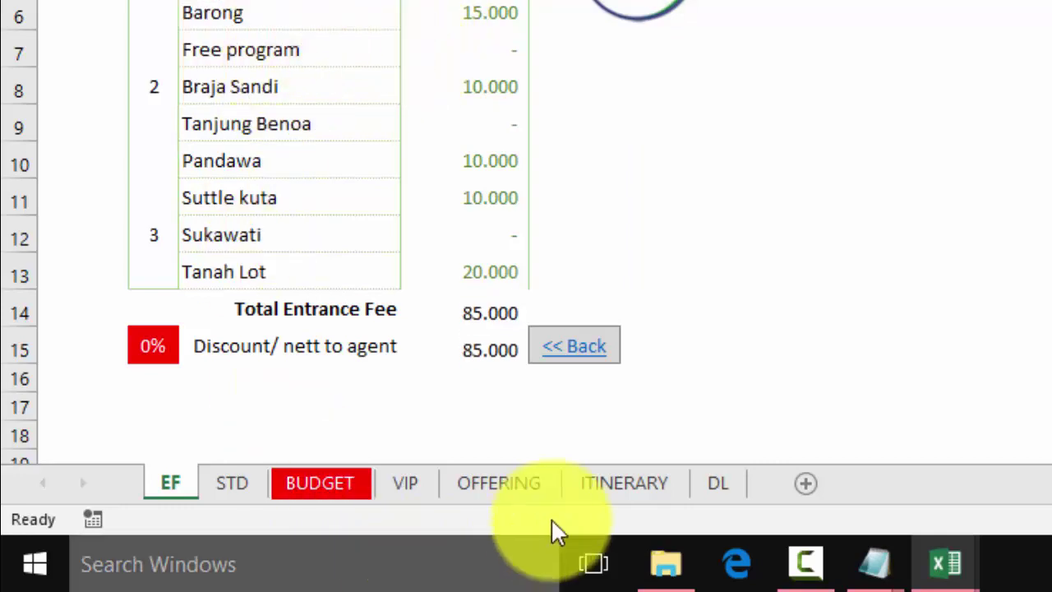
pyautogui.click(623, 491)
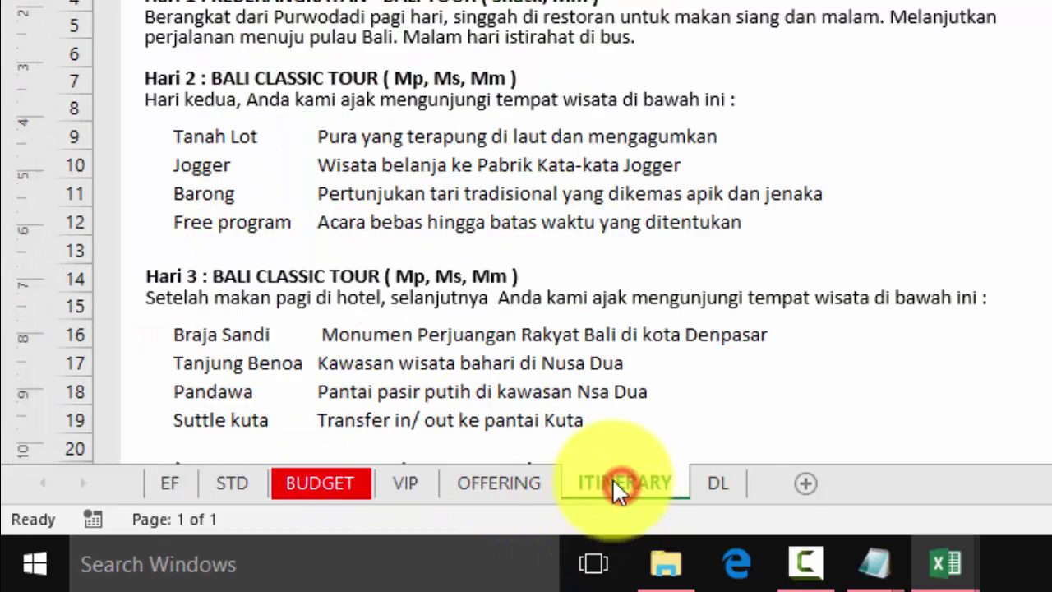
pyautogui.click(223, 136)
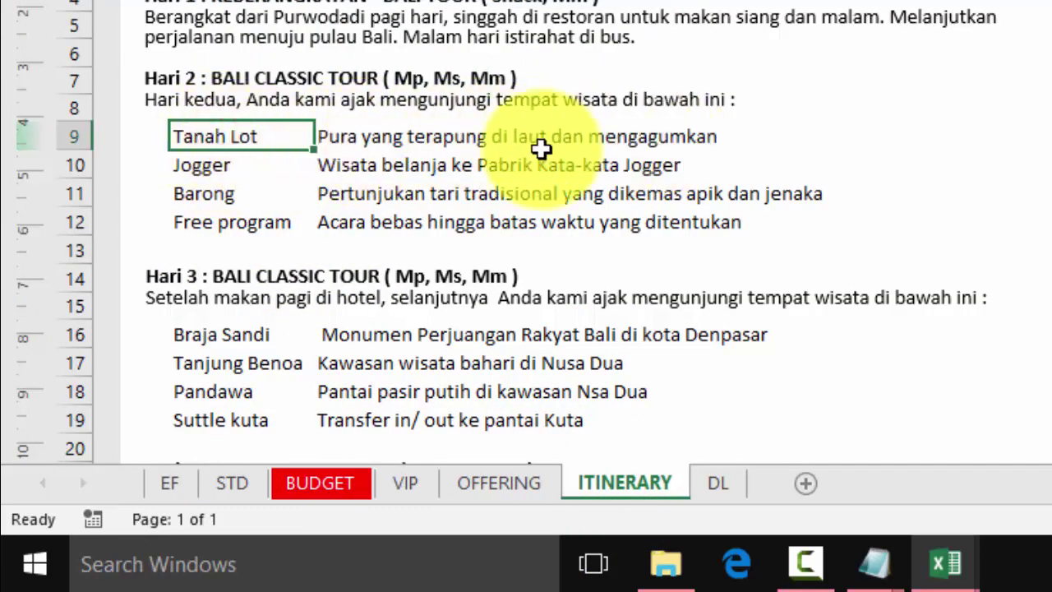
# Step: Return to the EF sheet and change Day 1's first destination to Bedugul
pyautogui.click(169, 481)
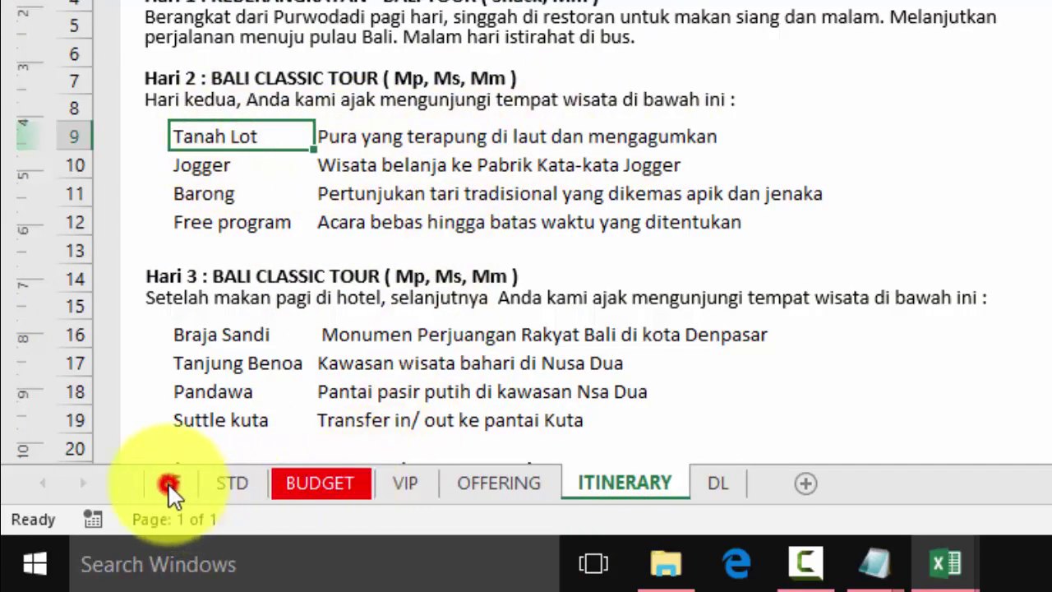
pyautogui.click(331, 70)
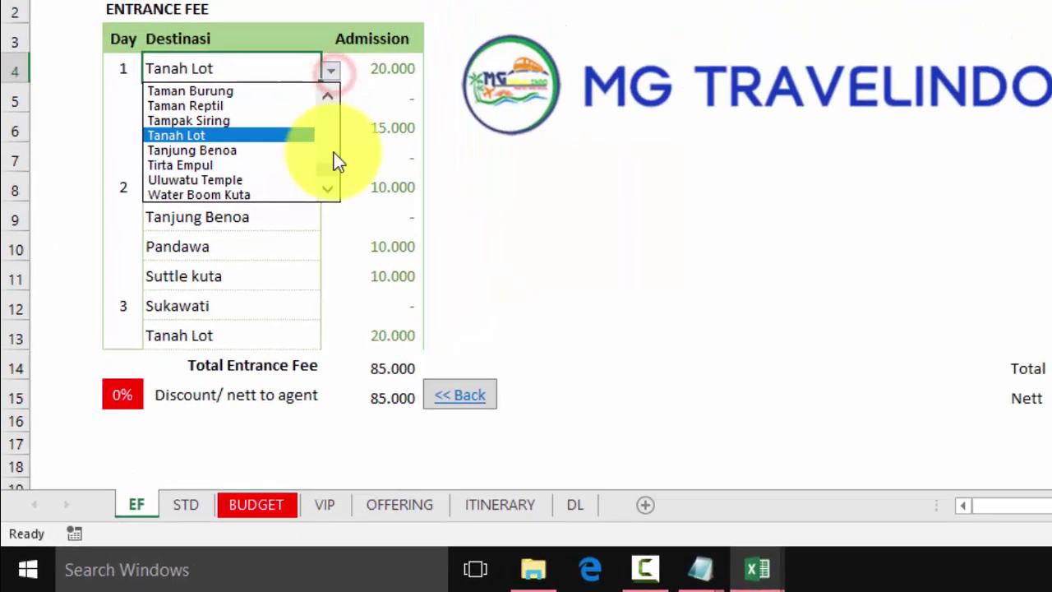
pyautogui.moveTo(313, 199); pyautogui.dragTo(321, 144)
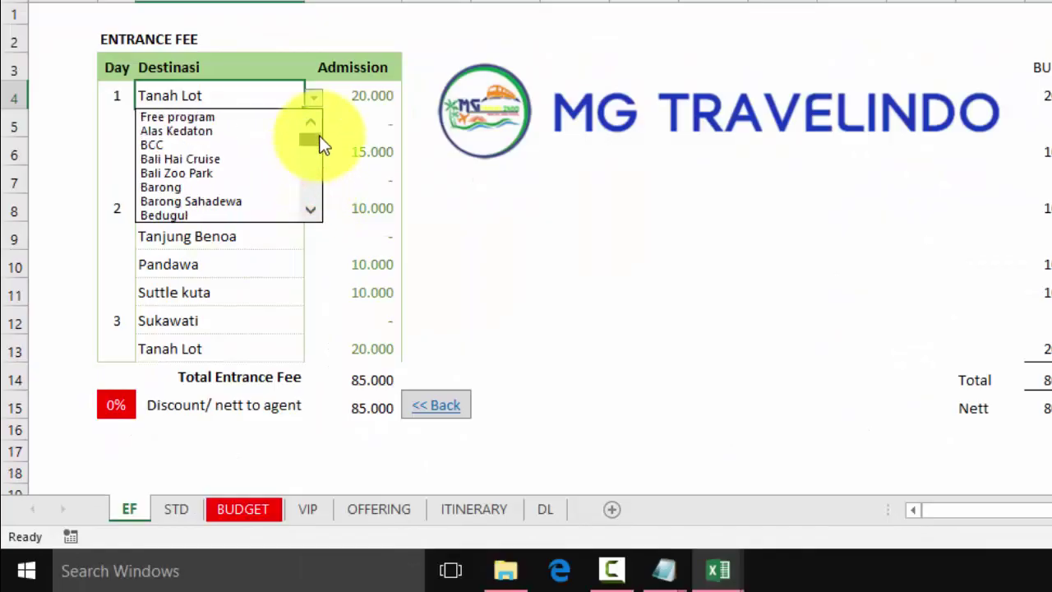
pyautogui.scroll(-1, 323, 152)
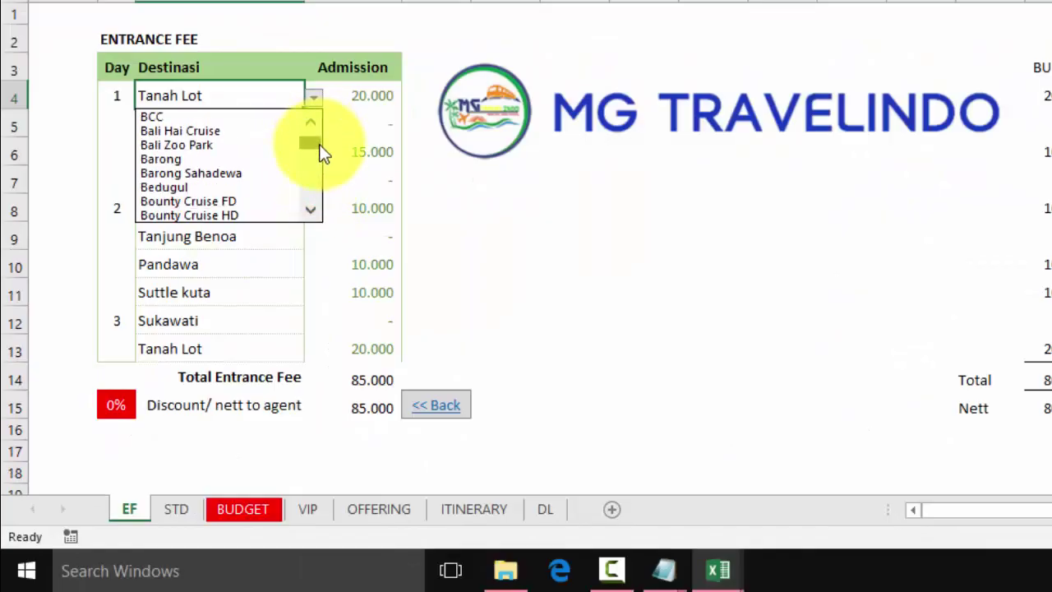
pyautogui.click(198, 187)
pyautogui.click(359, 96)
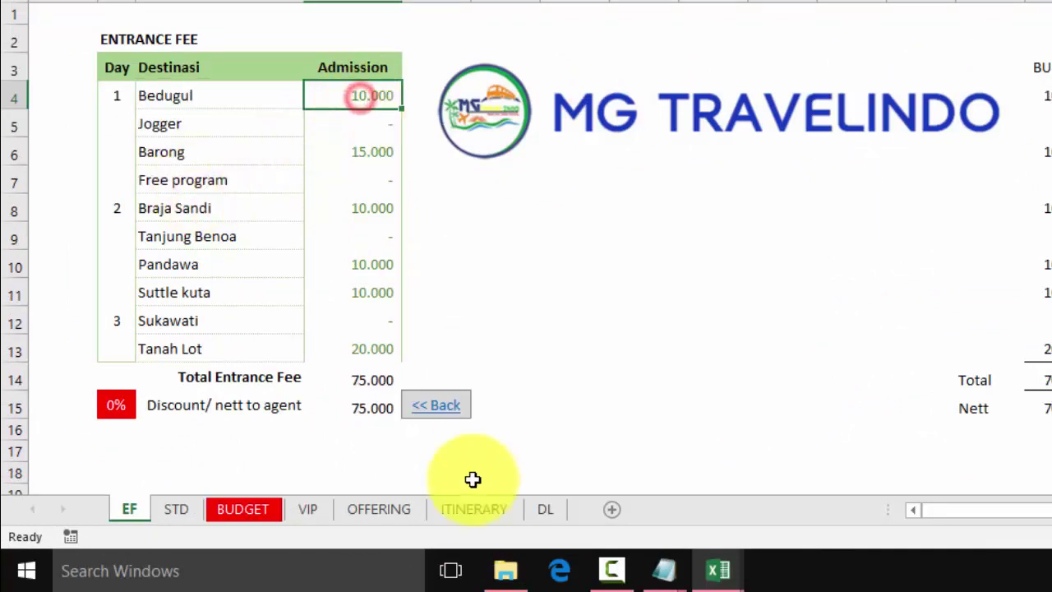
# Step: Check the first Hari 2 destination and its description on the ITINERARY sheet
pyautogui.click(481, 518)
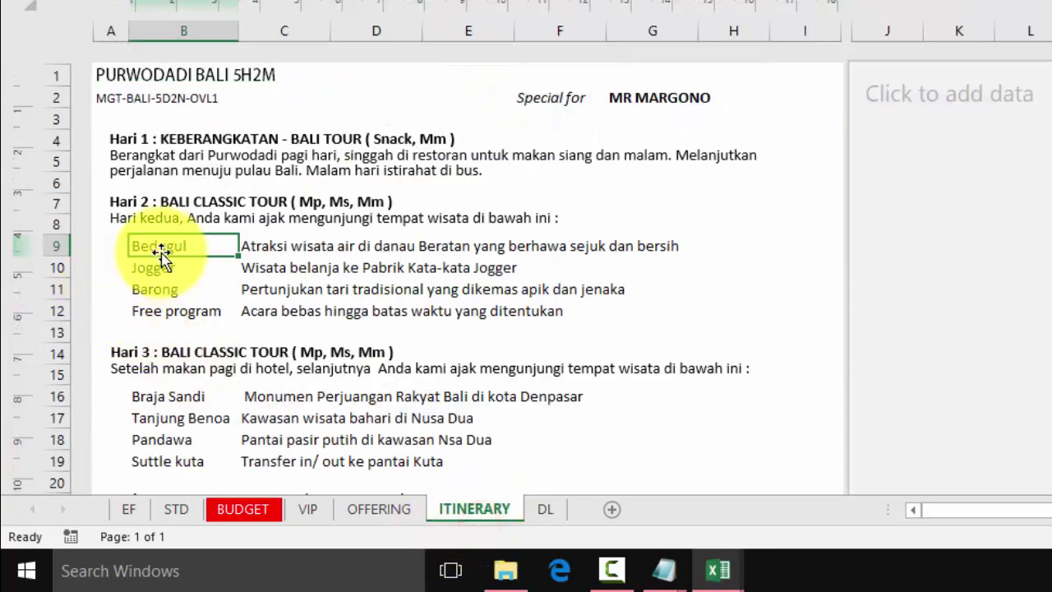
pyautogui.click(263, 246)
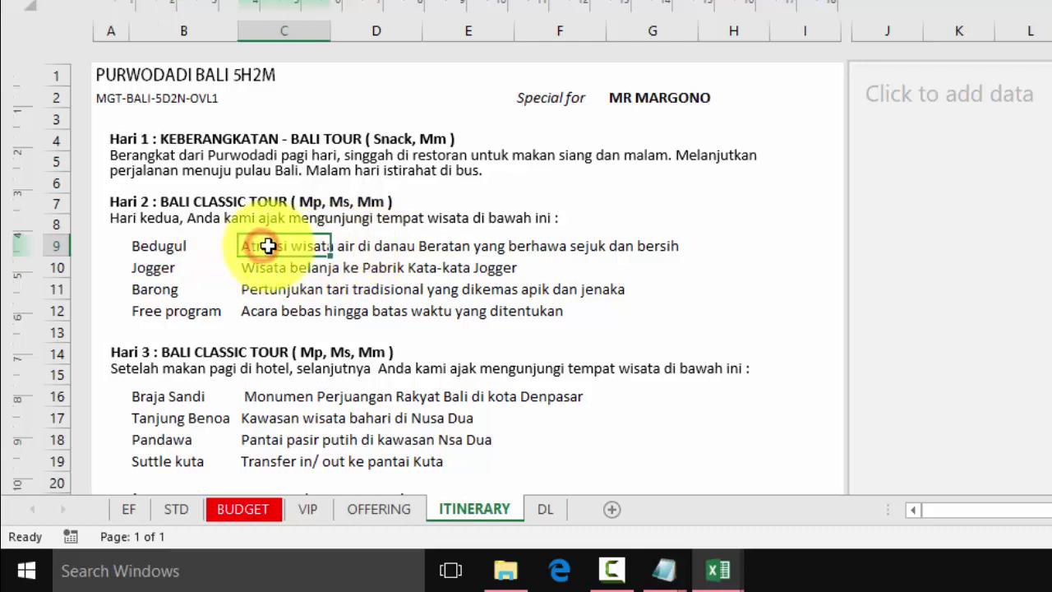
pyautogui.click(164, 247)
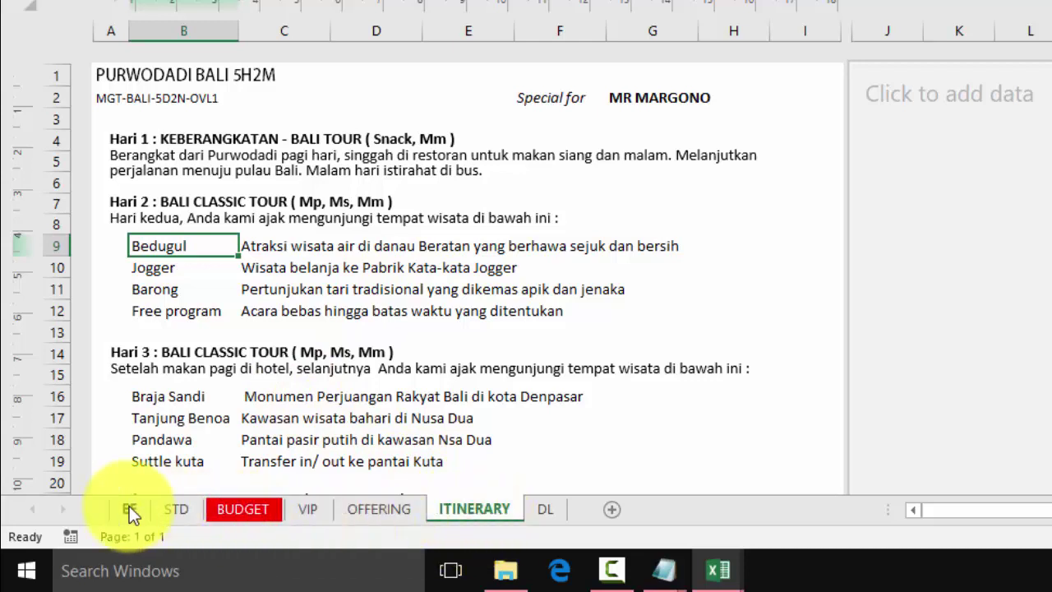
pyautogui.click(105, 74)
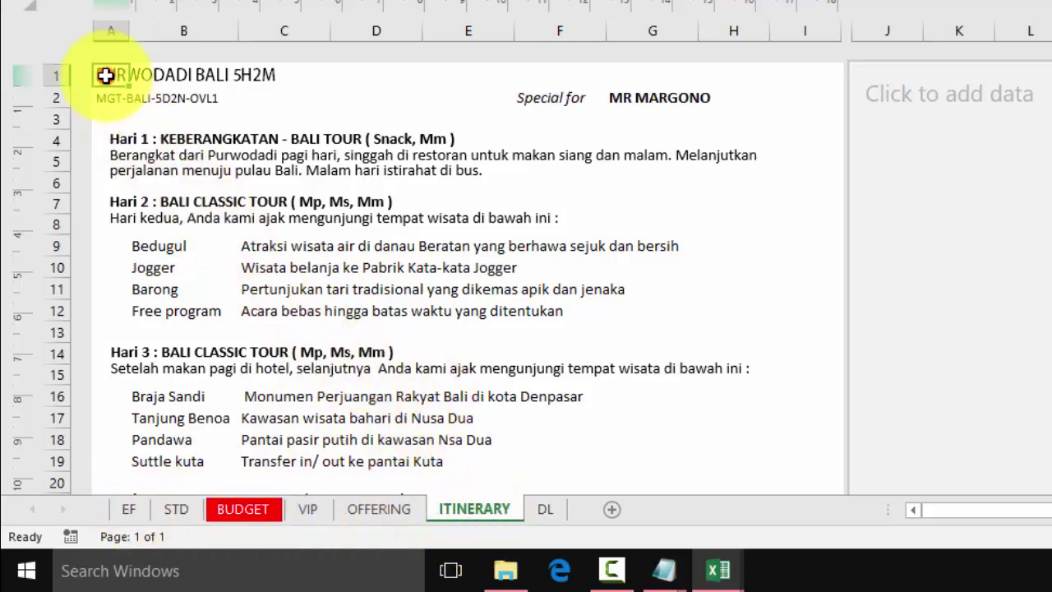
# Step: Compare the hotel price table by participant count on the ITINERARY sheet with the matching table on the STD sheet
pyautogui.scroll(-5, 450, 381)
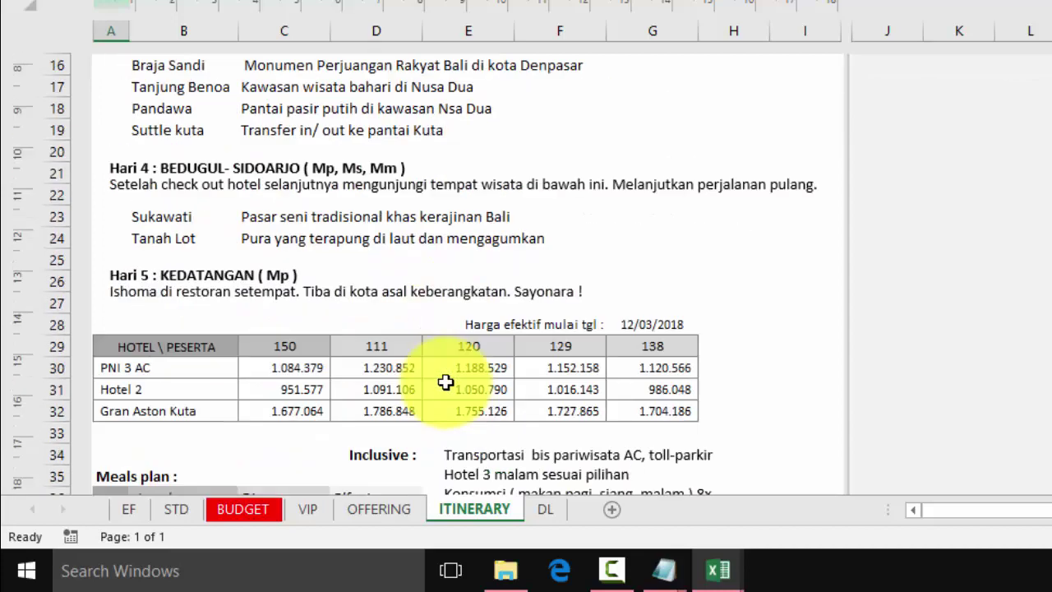
pyautogui.click(129, 367)
pyautogui.moveTo(129, 367); pyautogui.dragTo(652, 408)
pyautogui.click(176, 508)
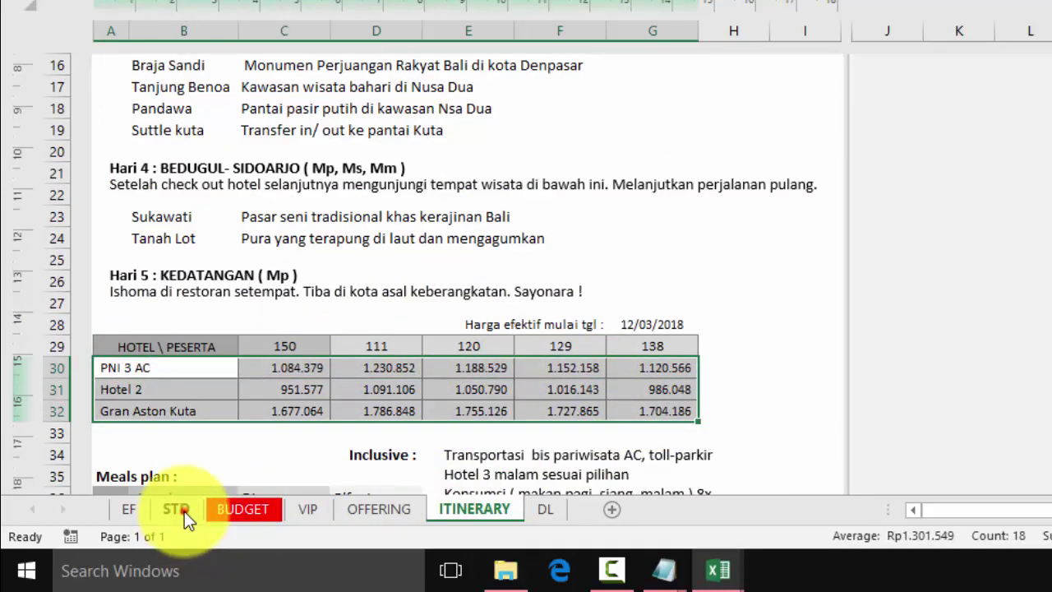
pyautogui.scroll(-2, 711, 285)
pyautogui.scroll(-3, 713, 285)
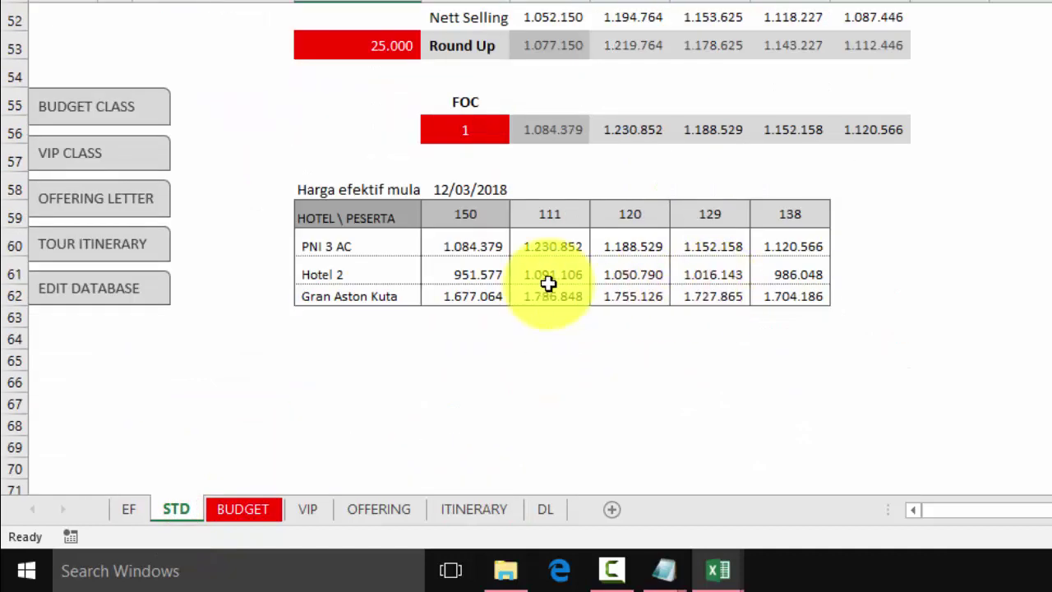
pyautogui.moveTo(329, 243); pyautogui.dragTo(779, 293)
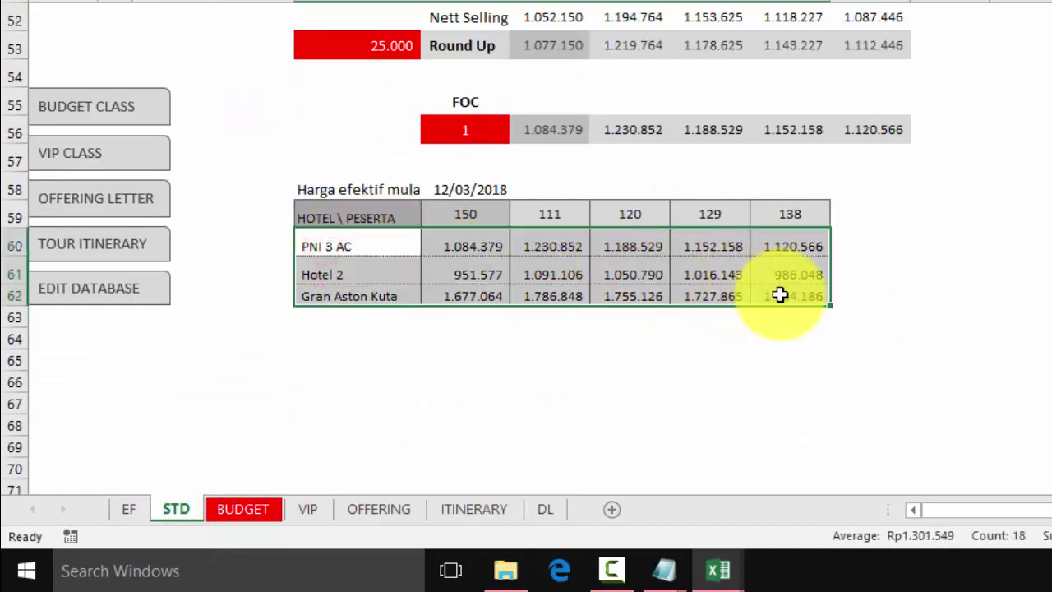
# Step: Compare the Hotel 2 prices on the STD sheet with the Hotel 2 row on the ITINERARY sheet
pyautogui.click(476, 274)
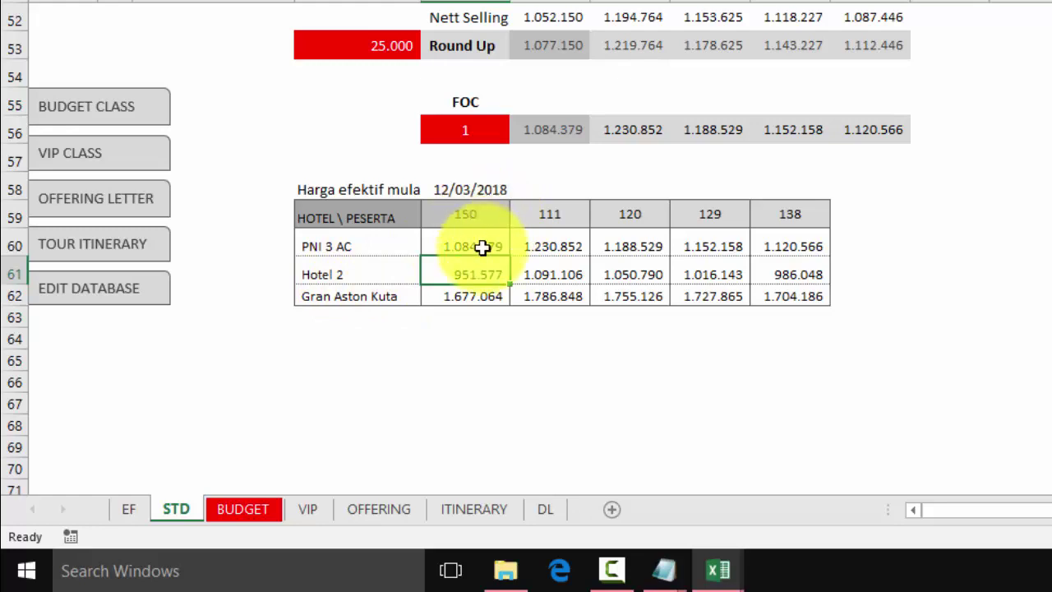
pyautogui.click(483, 509)
pyautogui.click(300, 393)
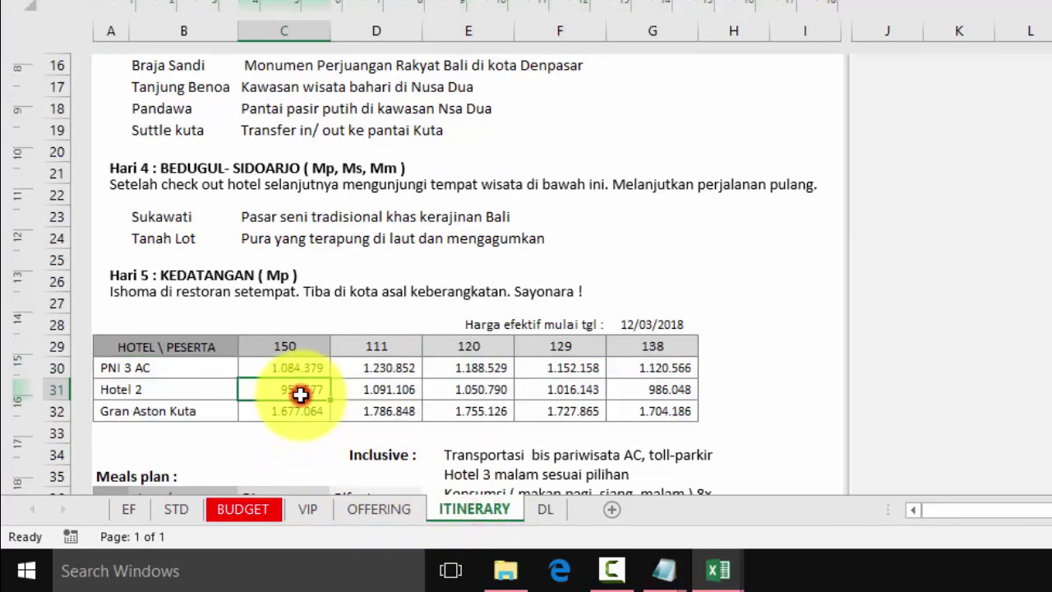
pyautogui.click(145, 390)
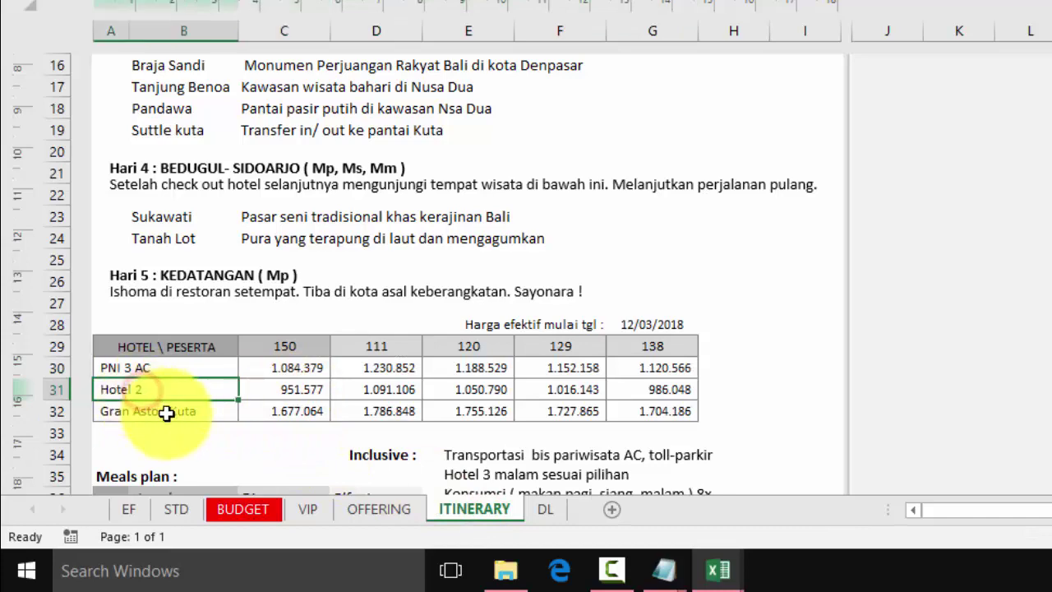
# Step: Change the hotel component on the BUDGET sheet to Wisma 3
pyautogui.click(249, 509)
pyautogui.scroll(9, 205, 312)
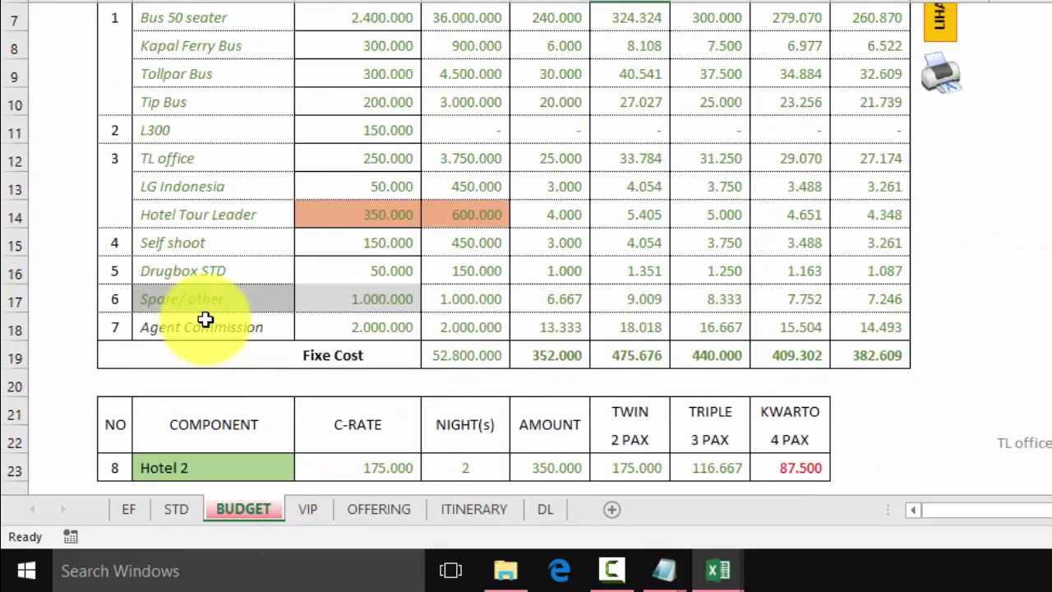
pyautogui.scroll(-2, 204, 321)
pyautogui.click(220, 300)
pyautogui.click(303, 301)
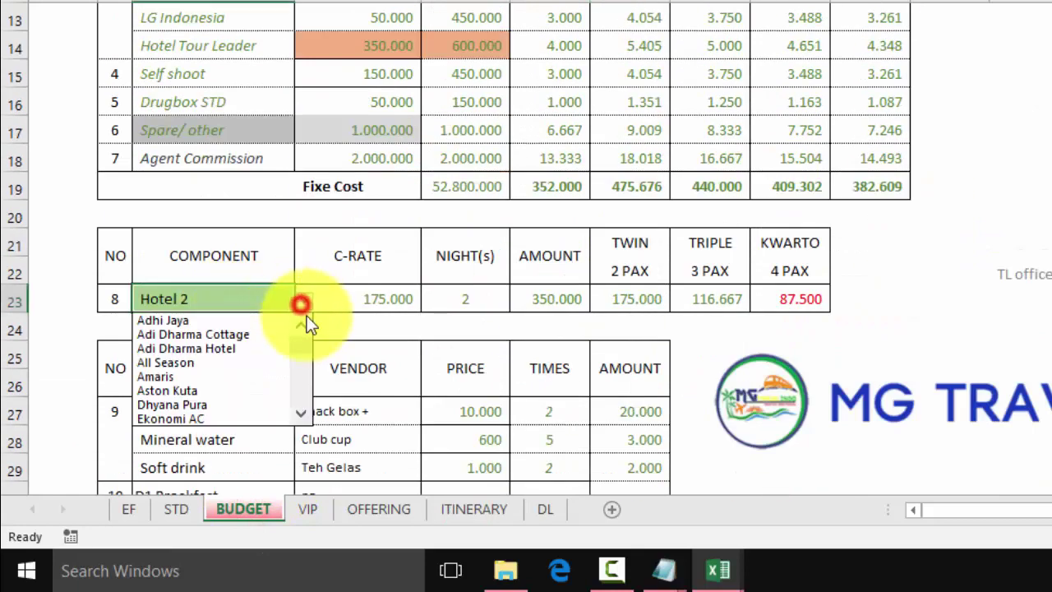
pyautogui.moveTo(309, 344); pyautogui.dragTo(302, 404)
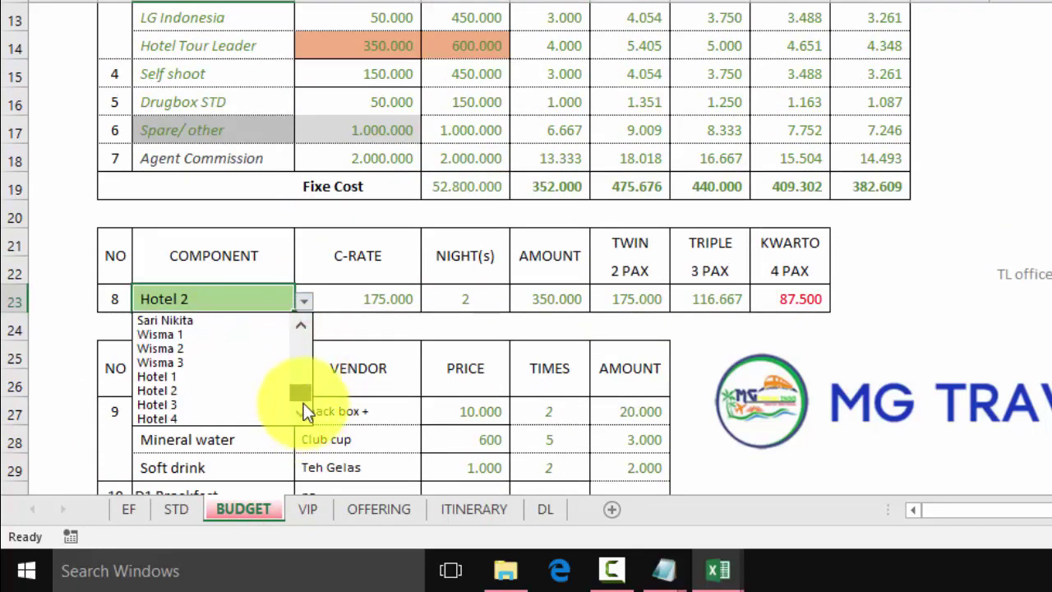
pyautogui.click(201, 363)
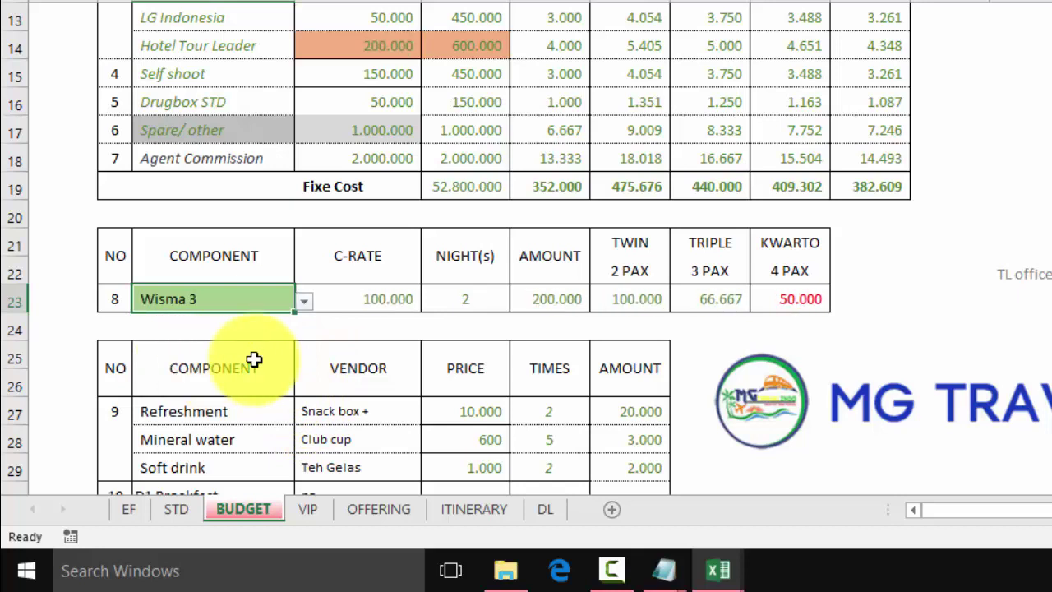
# Step: Check the C-rate of Wisma 3 on the BUDGET sheet and its row in the ITINERARY price table
pyautogui.click(388, 300)
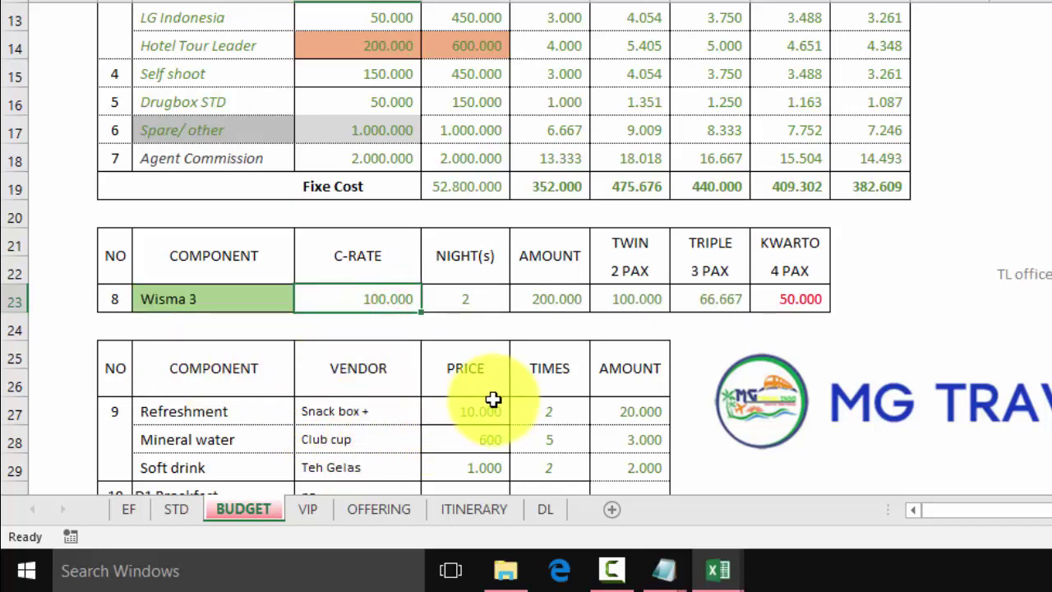
pyautogui.click(460, 501)
pyautogui.click(180, 393)
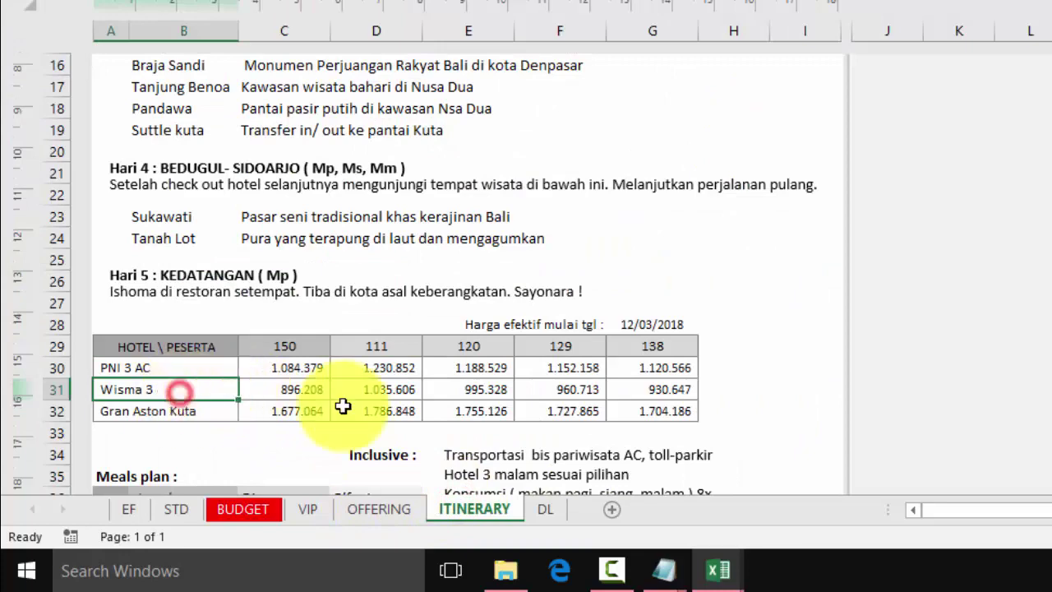
# Step: Review the lunch entries of the meals plan and the Inclusive list on the ITINERARY sheet
pyautogui.scroll(-1, 634, 384)
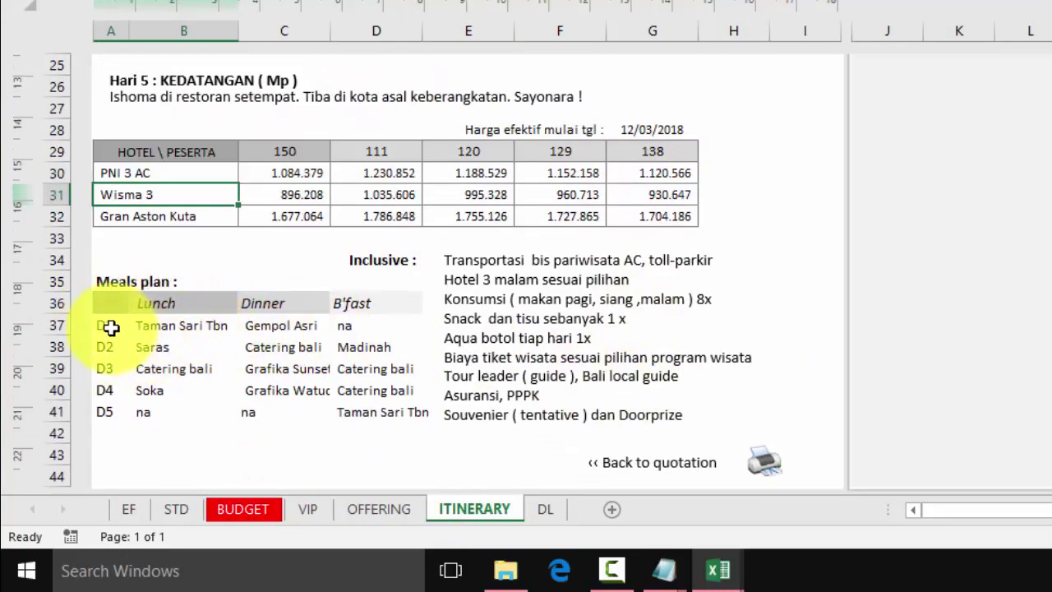
pyautogui.moveTo(144, 325); pyautogui.dragTo(167, 401)
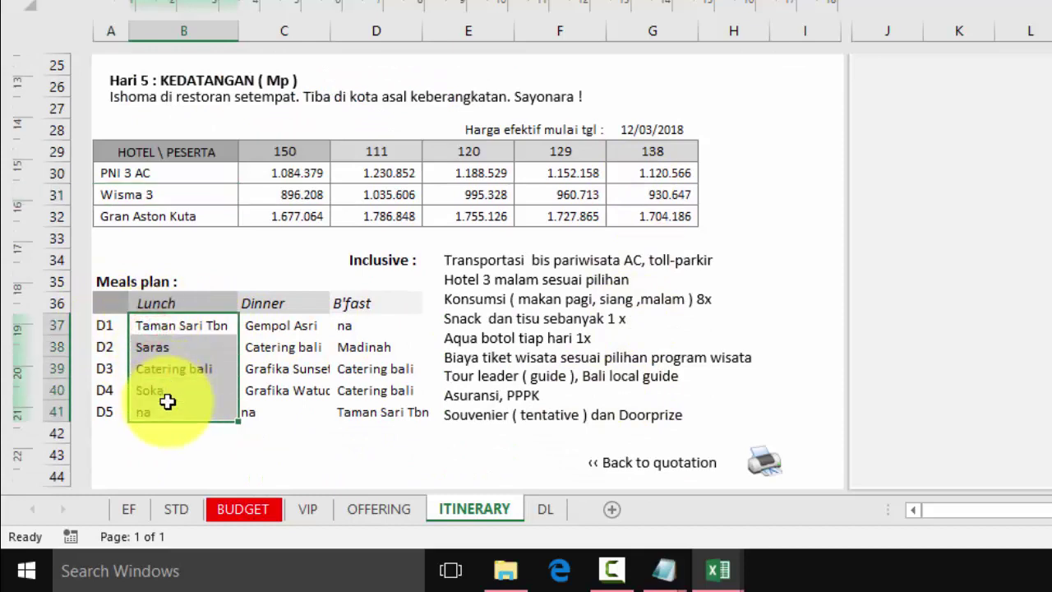
pyautogui.click(222, 328)
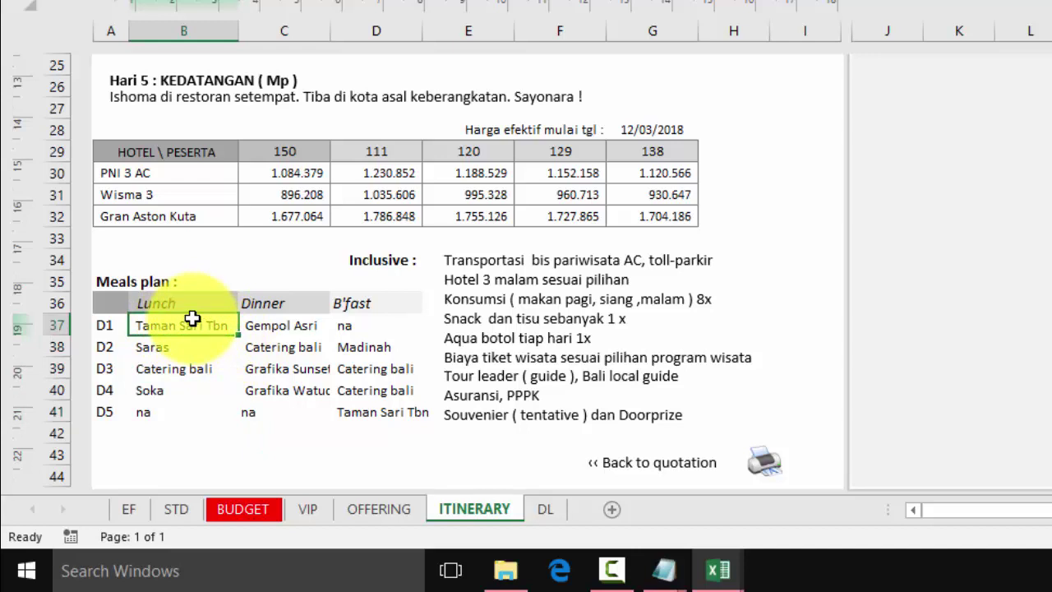
pyautogui.click(587, 263)
# Step: Review the Hari 1 departure text and the "Special for" customer name at the start of the itinerary
pyautogui.scroll(3, 575, 284)
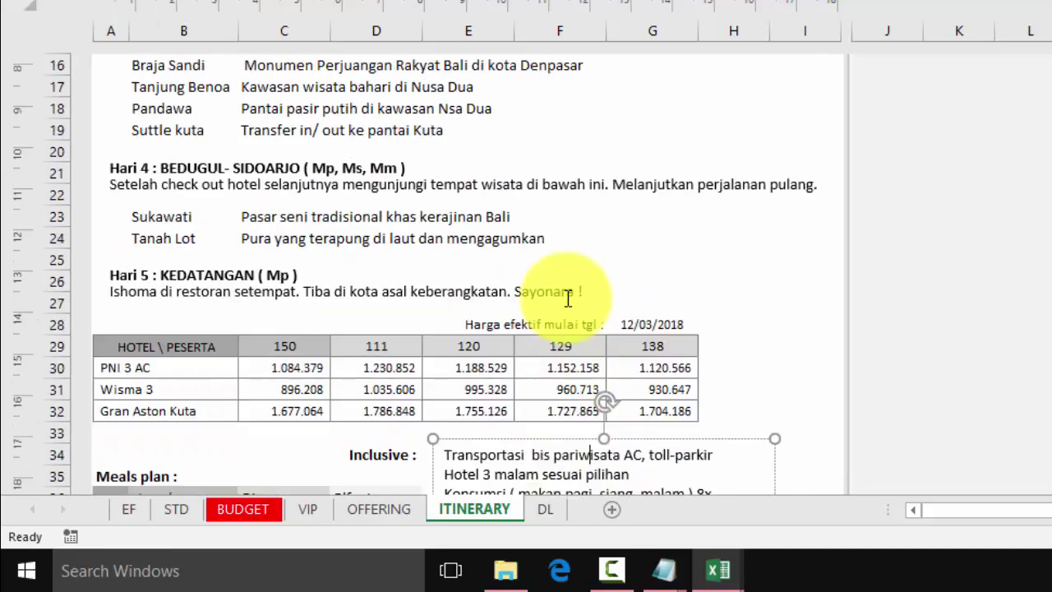
pyautogui.scroll(5, 567, 298)
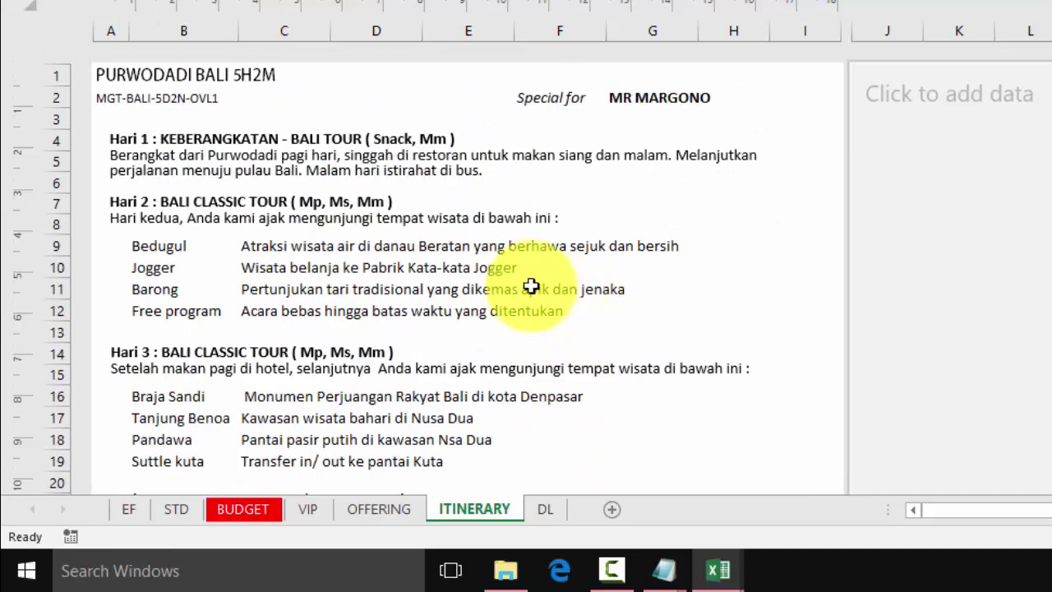
pyautogui.click(370, 147)
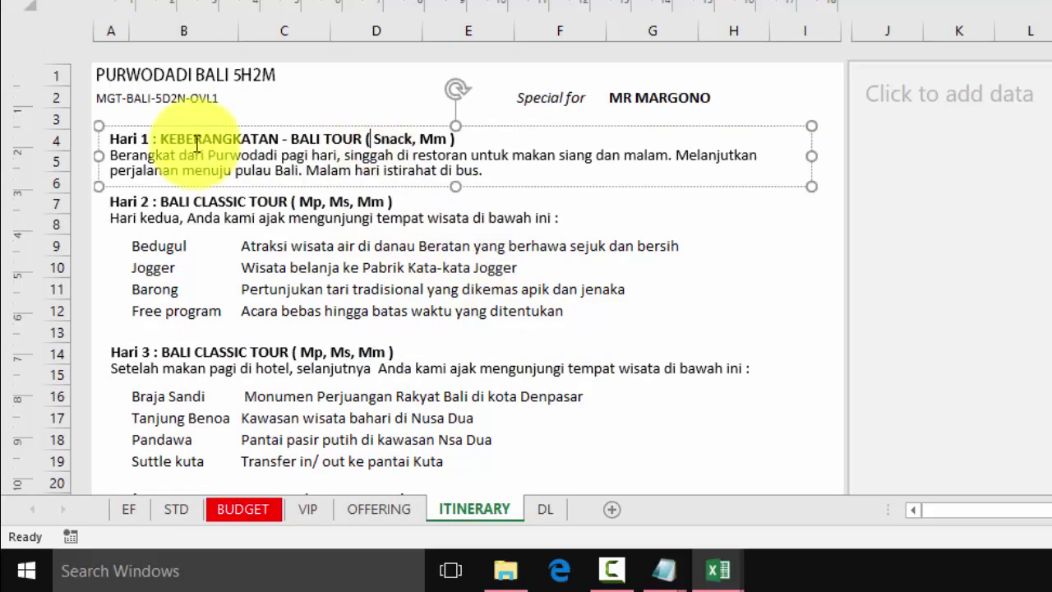
pyautogui.moveTo(119, 155); pyautogui.dragTo(304, 170)
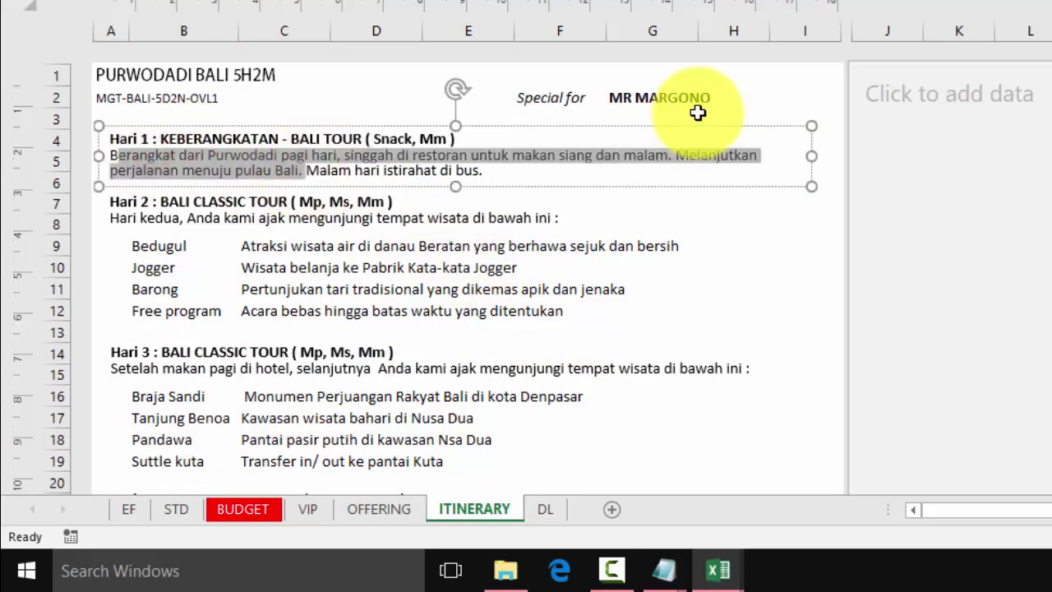
pyautogui.click(661, 97)
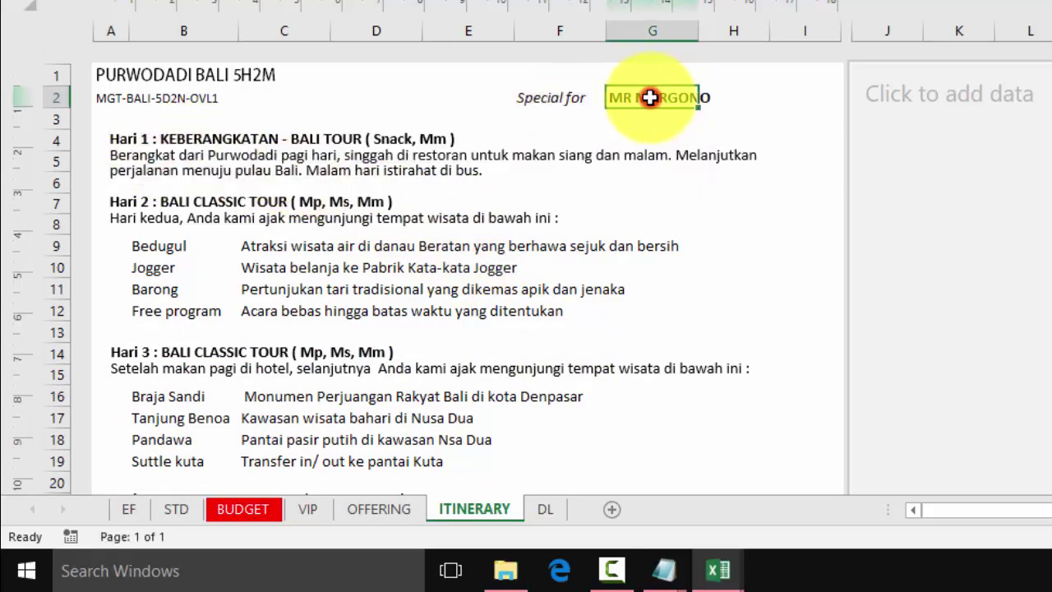
# Step: Replace the customer name in the STD sheet's rate construction header with another customer's name
pyautogui.click(176, 508)
pyautogui.scroll(17, 270, 370)
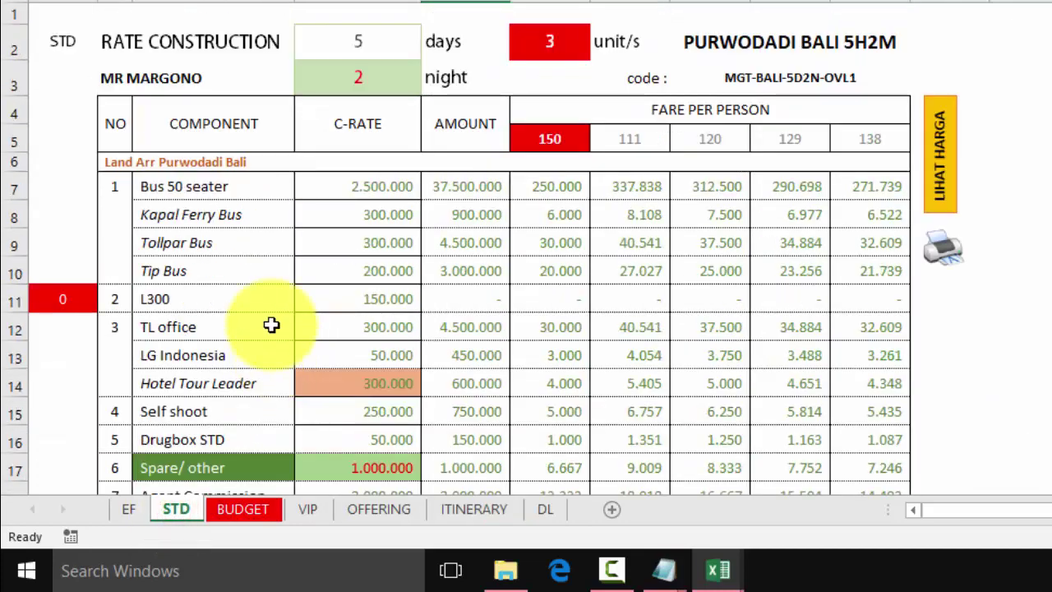
pyautogui.click(102, 80)
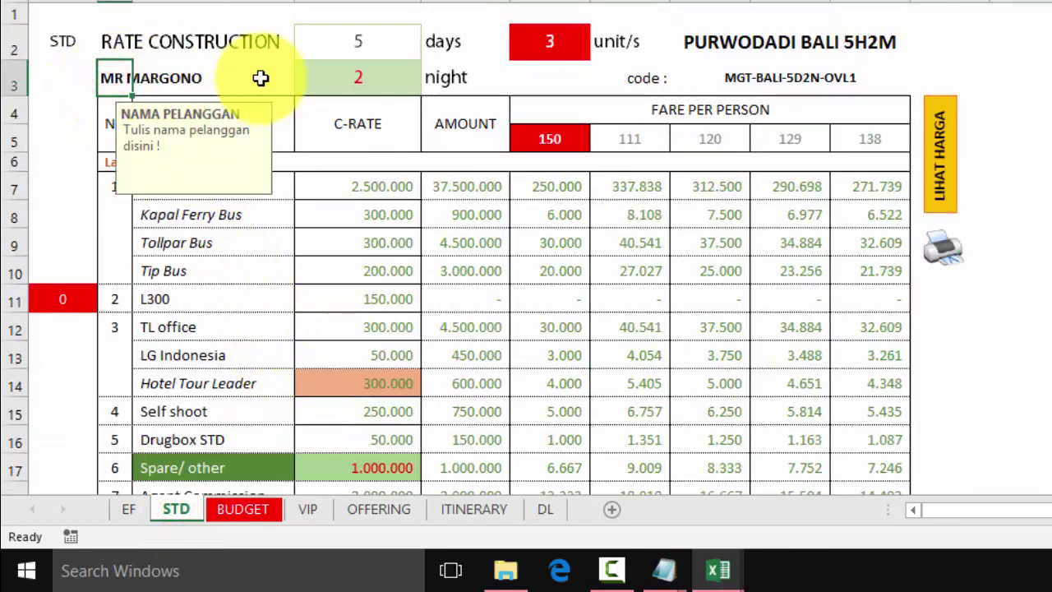
pyautogui.write('HARTOKO MR')
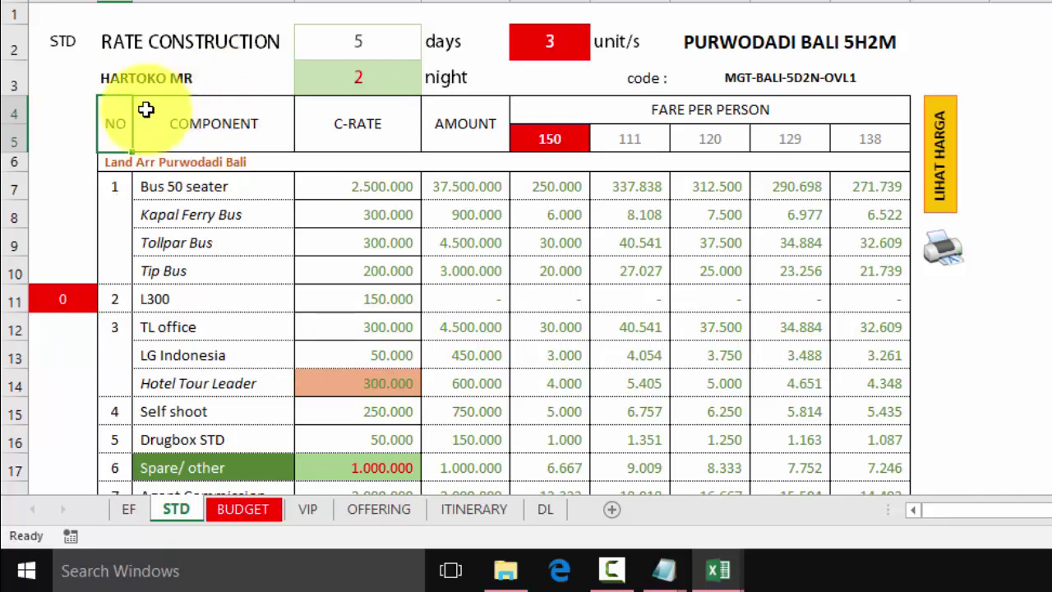
pyautogui.click(111, 80)
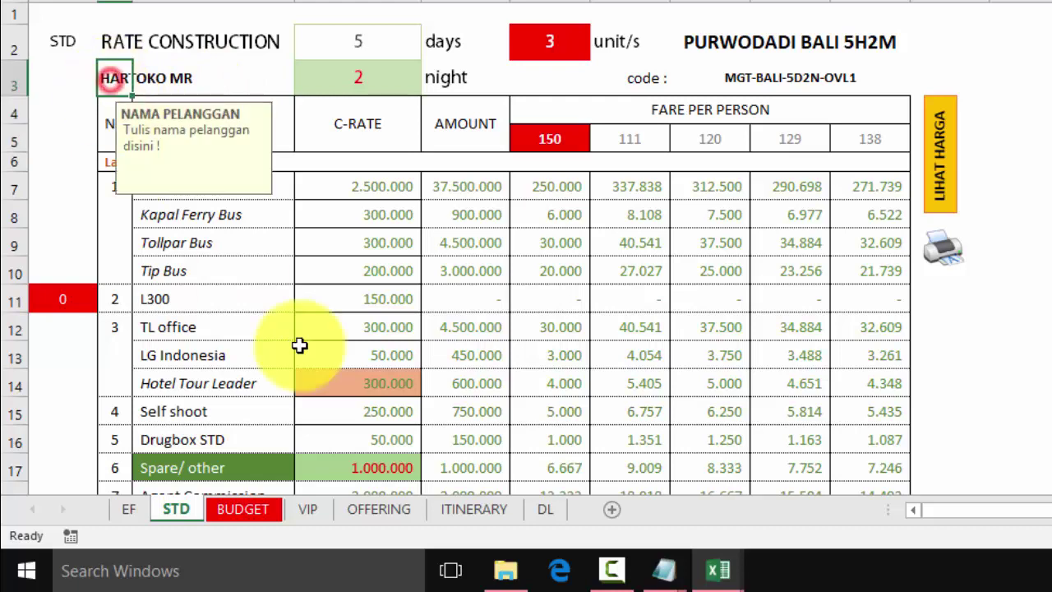
# Step: Check the customer name on the ITINERARY and OFFERING sheets, and review the offering letter's Wisma 3 prices and closing contact details
pyautogui.click(475, 509)
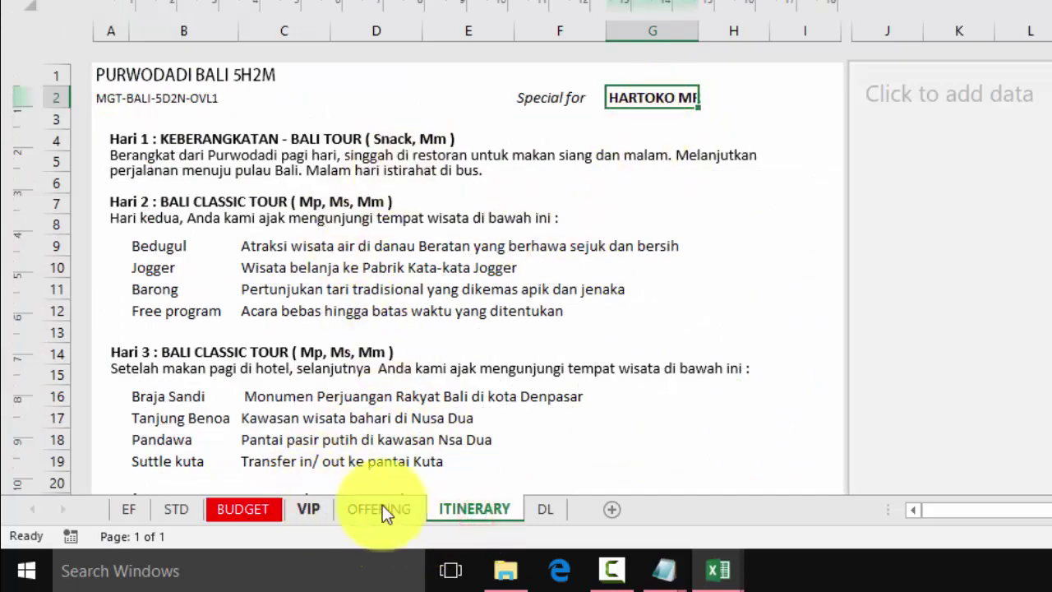
pyautogui.click(403, 507)
pyautogui.click(298, 169)
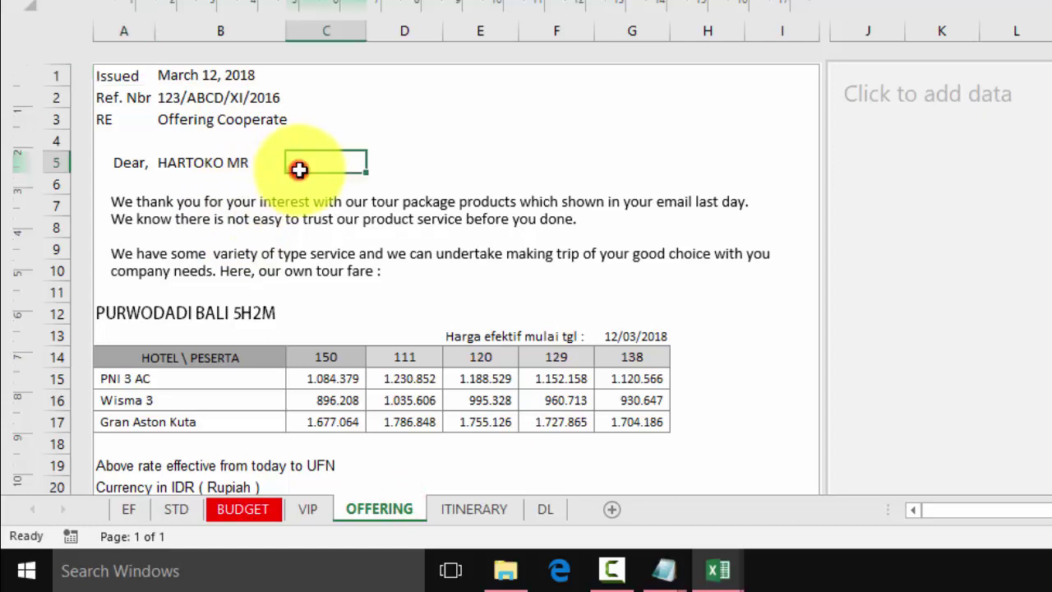
pyautogui.click(131, 400)
pyautogui.click(329, 399)
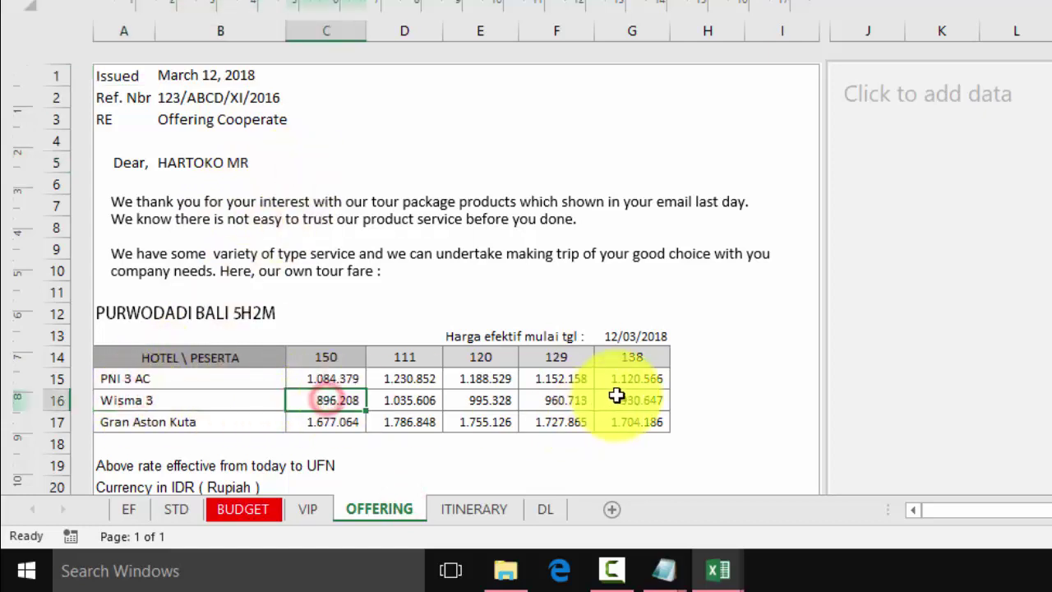
pyautogui.click(629, 398)
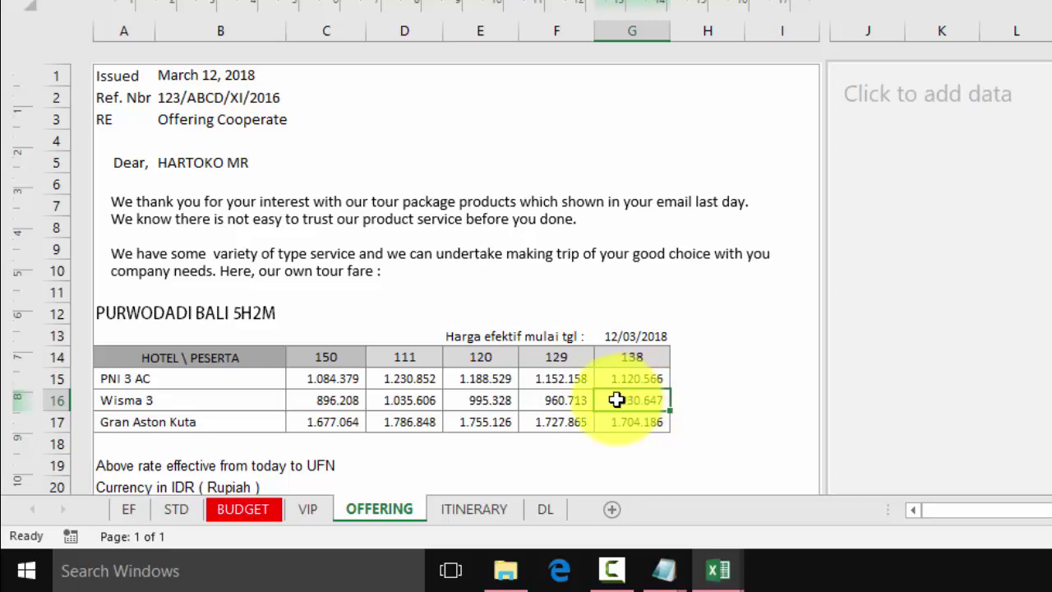
pyautogui.scroll(-10, 468, 393)
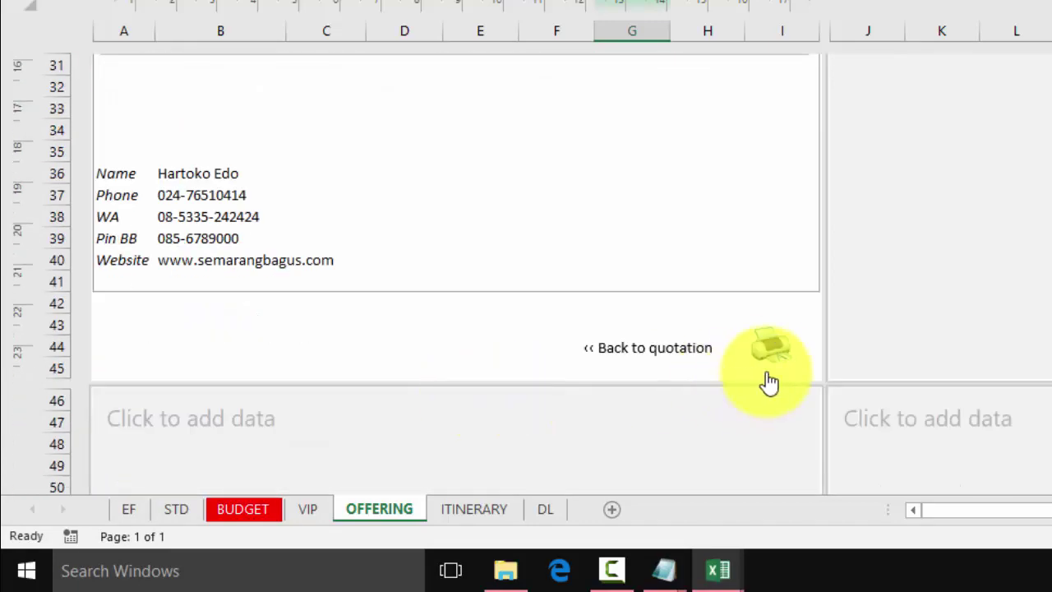
pyautogui.scroll(10, 323, 235)
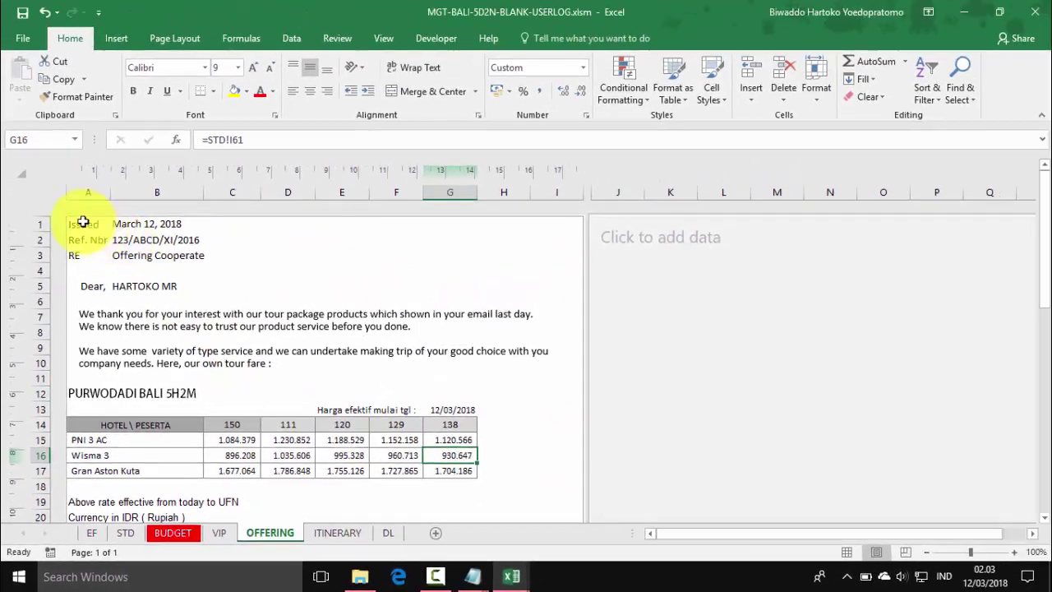
# Step: Start saving a copy of the OFFERING sheet in the TCC-OL-BALI52-MGT folder with PDF as the file type
pyautogui.click(95, 179)
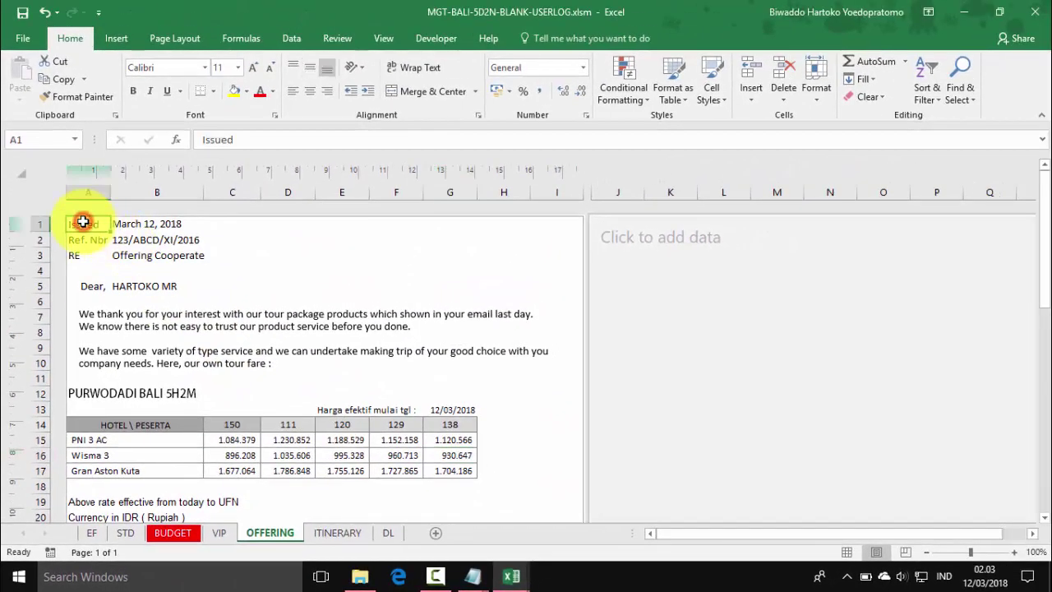
pyautogui.click(23, 37)
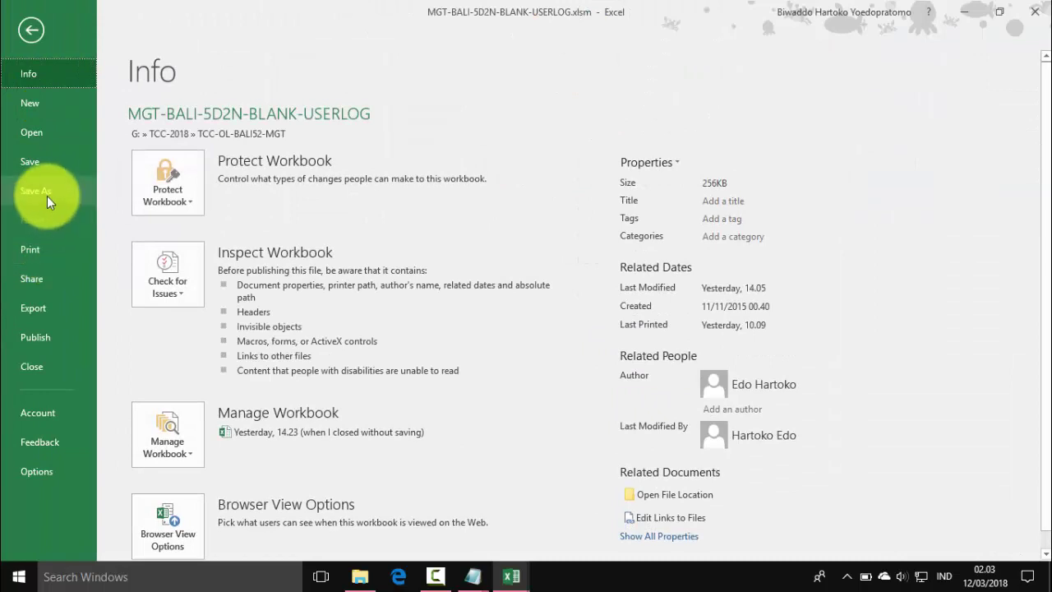
pyautogui.click(47, 194)
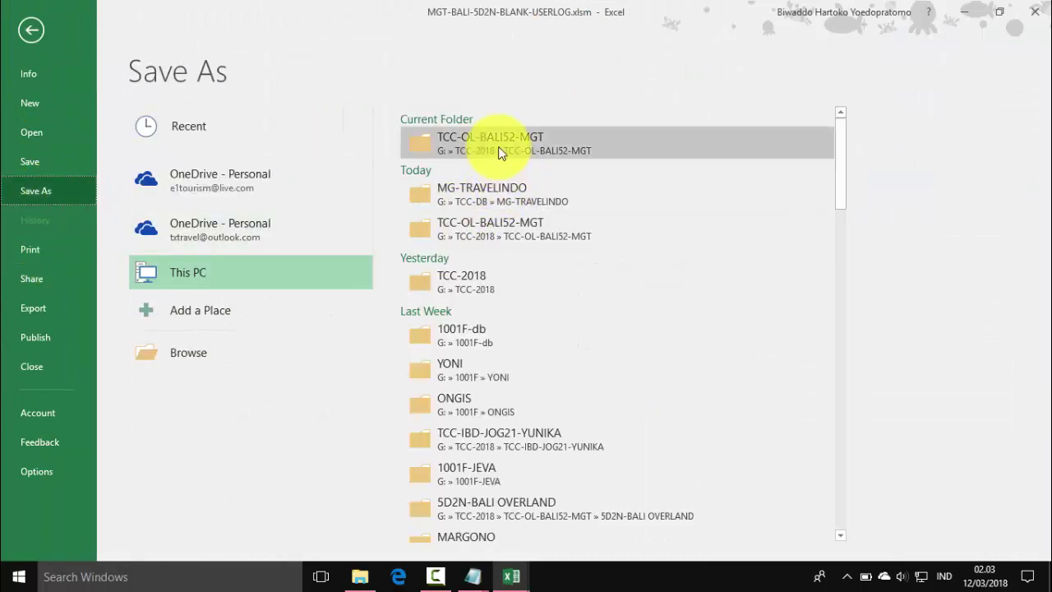
pyautogui.click(500, 152)
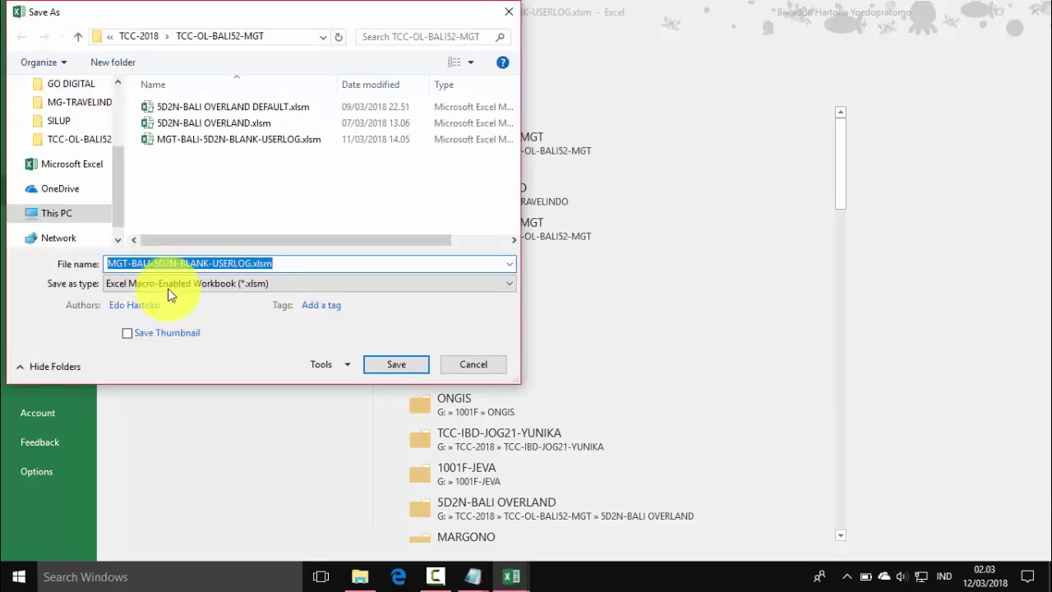
pyautogui.click(301, 285)
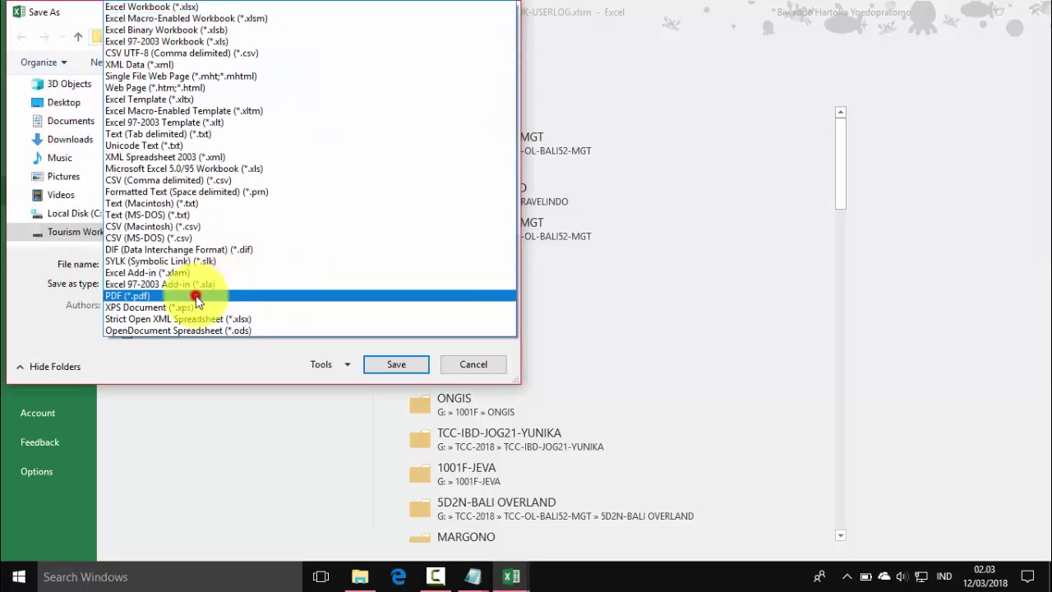
pyautogui.click(196, 296)
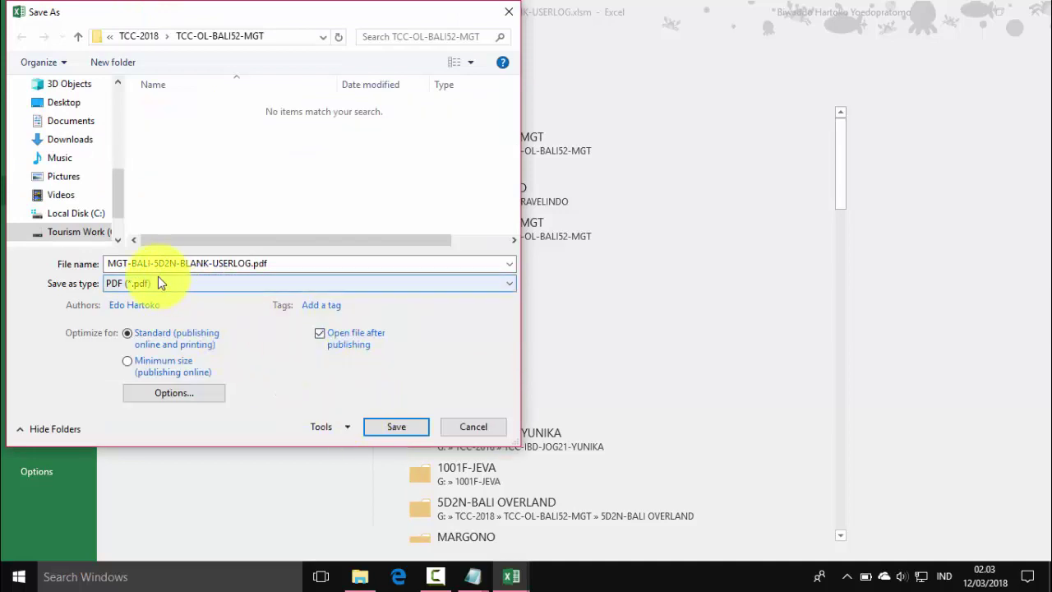
# Step: Name the offering letter PDF MGT-BALI-5D2N- plus the customer's name, export it, and review the opened letter
pyautogui.click(238, 260)
pyautogui.doubleClick(246, 260)
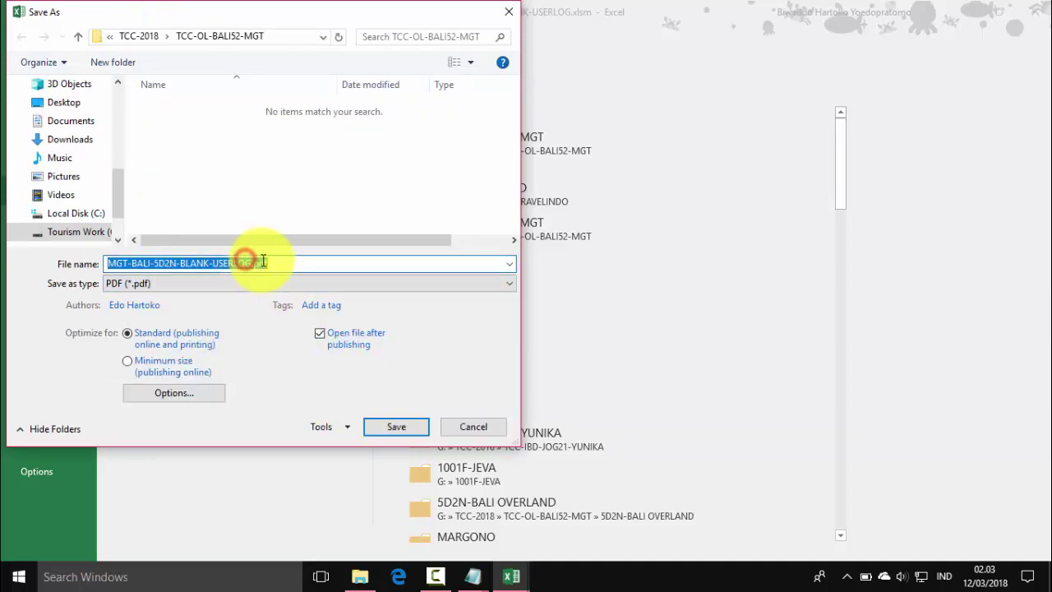
pyautogui.click(256, 261)
pyautogui.moveTo(214, 262); pyautogui.dragTo(305, 264)
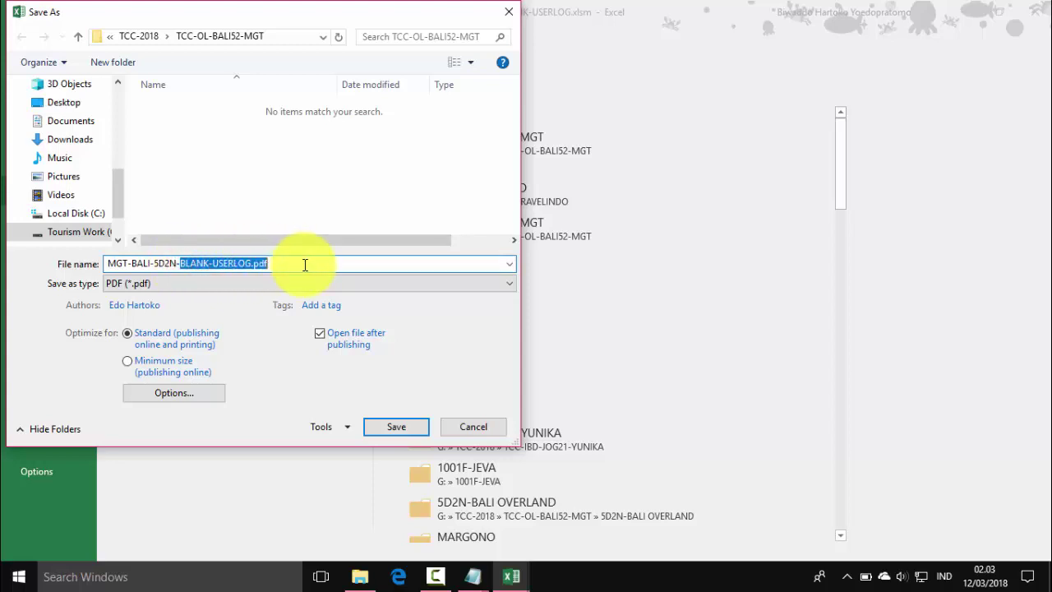
pyautogui.write('HARTO')
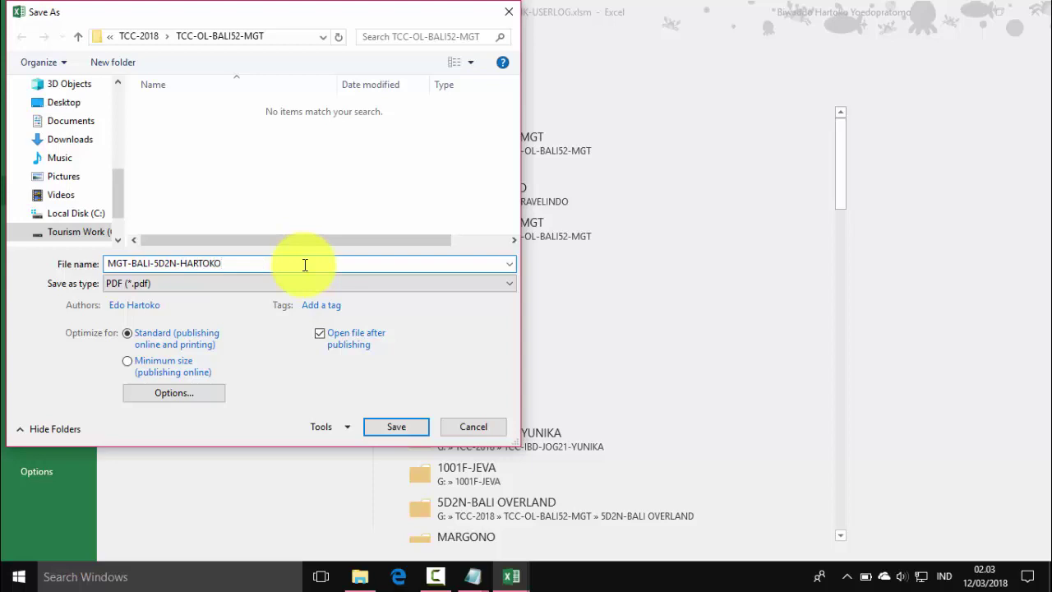
pyautogui.write('KO')
pyautogui.press('Return')
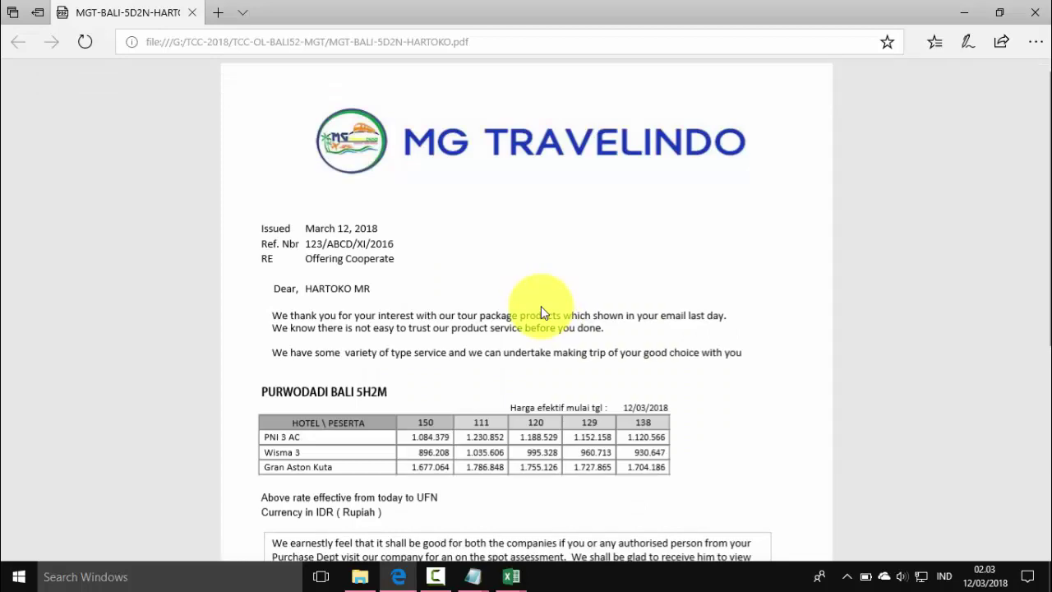
pyautogui.scroll(-5, 541, 312)
pyautogui.scroll(5, 541, 312)
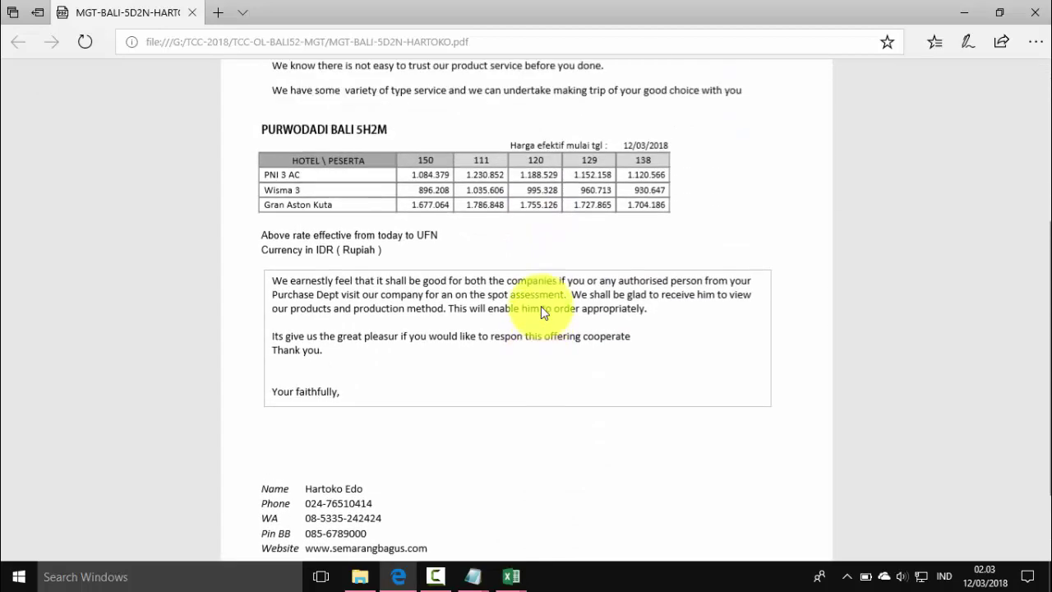
pyautogui.scroll(-2, 568, 324)
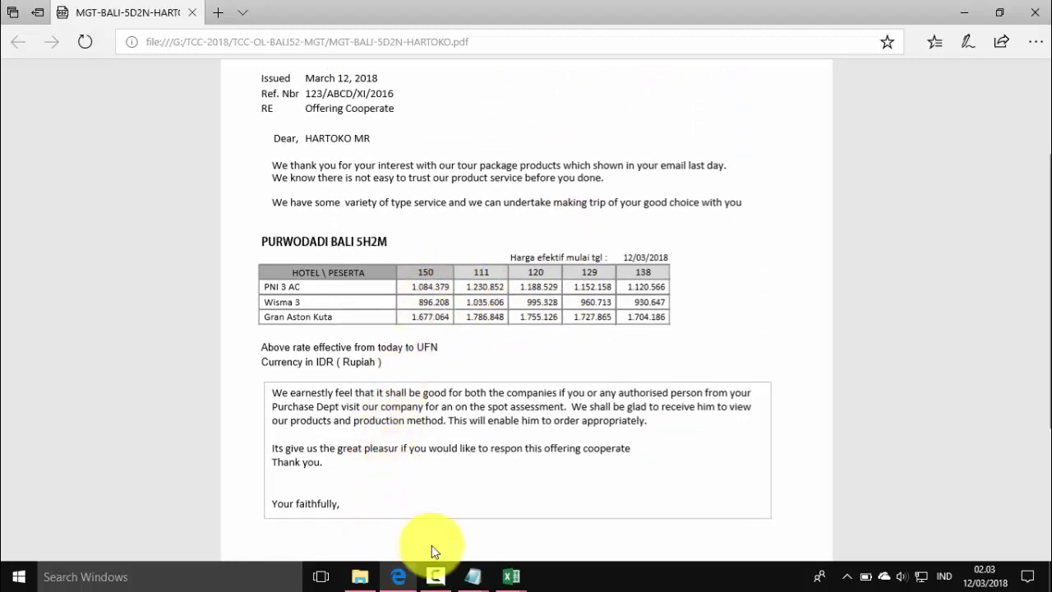
# Step: Return to the costing workbook in Excel and start saving the ITINERARY sheet in the TCC-OL-BALI52-MGT folder with PDF as the file type
pyautogui.click(521, 573)
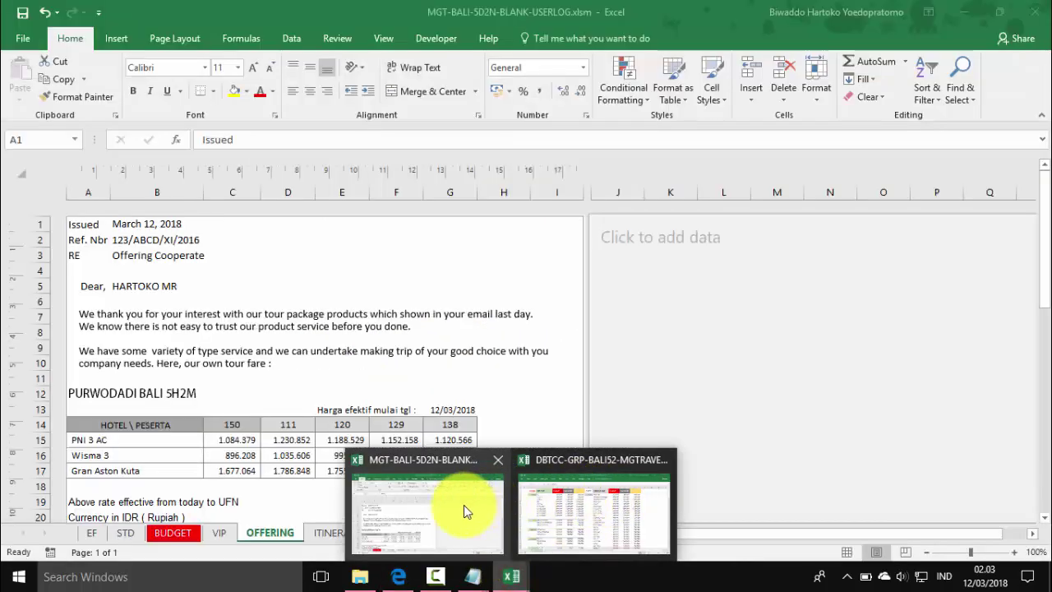
pyautogui.click(457, 508)
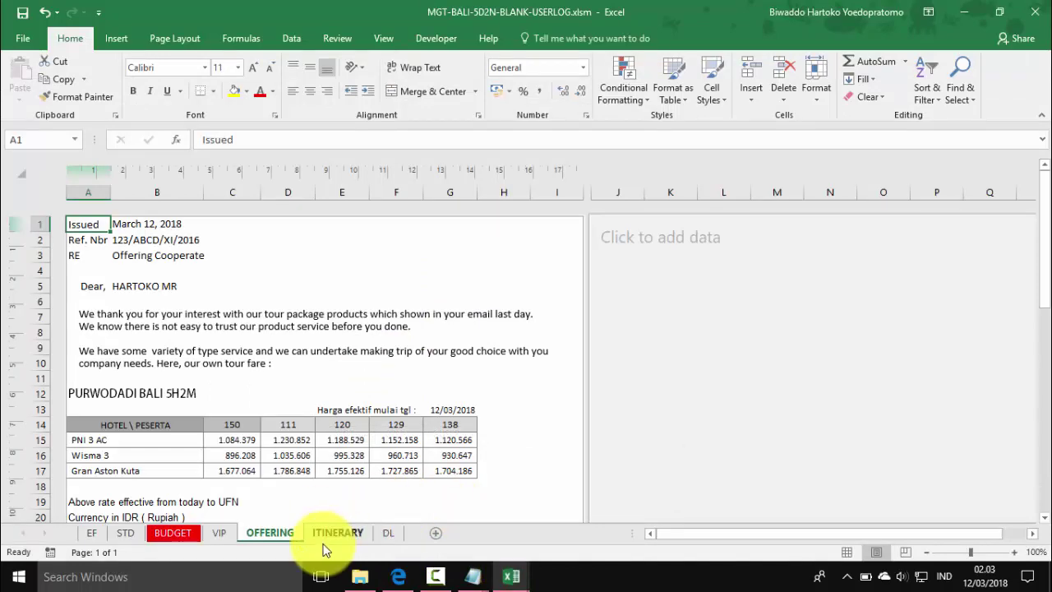
pyautogui.click(330, 532)
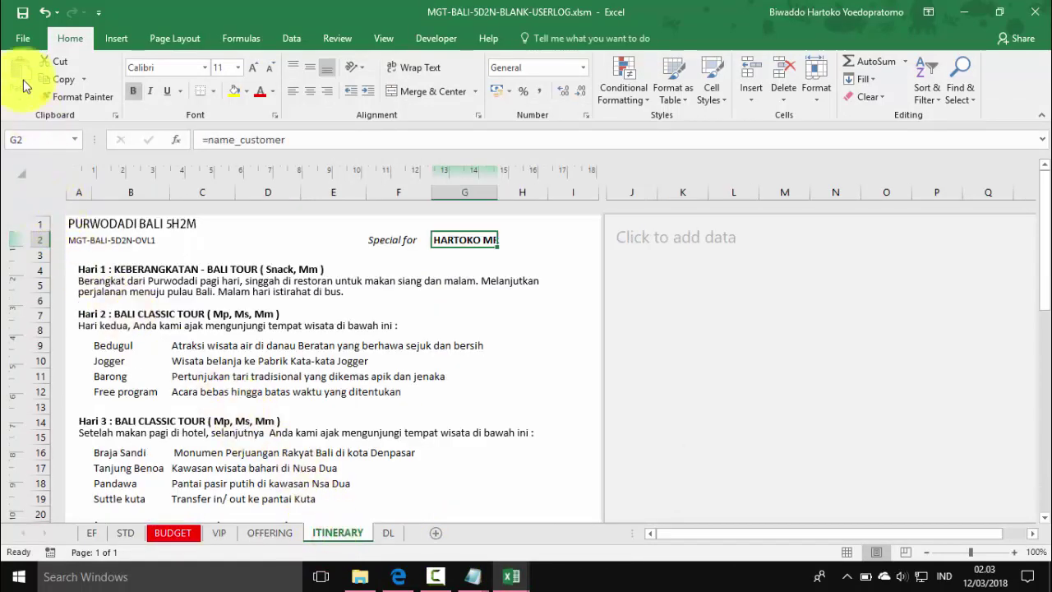
pyautogui.click(21, 39)
pyautogui.click(42, 191)
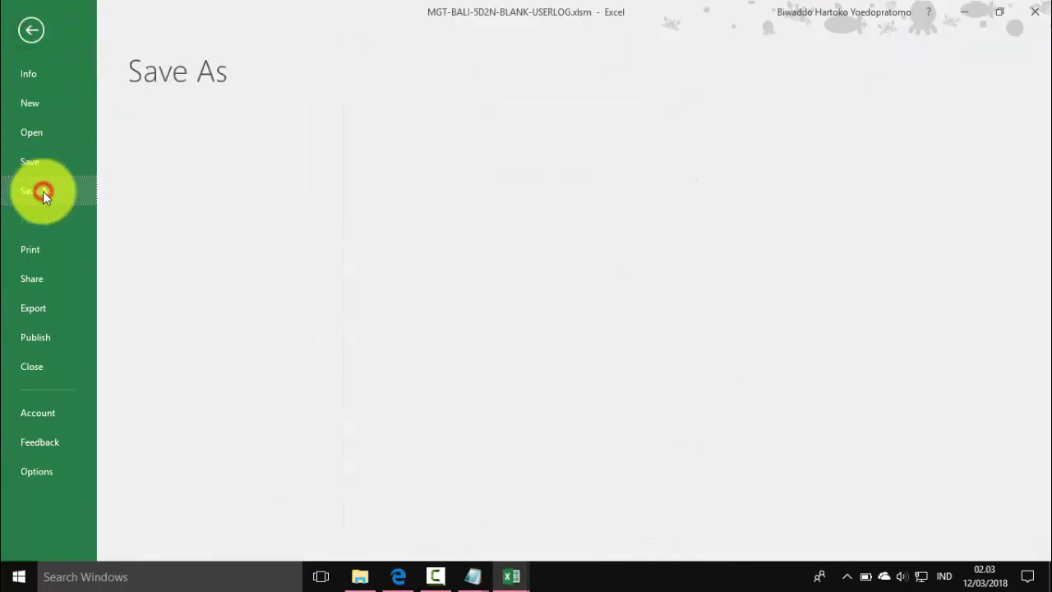
pyautogui.click(461, 157)
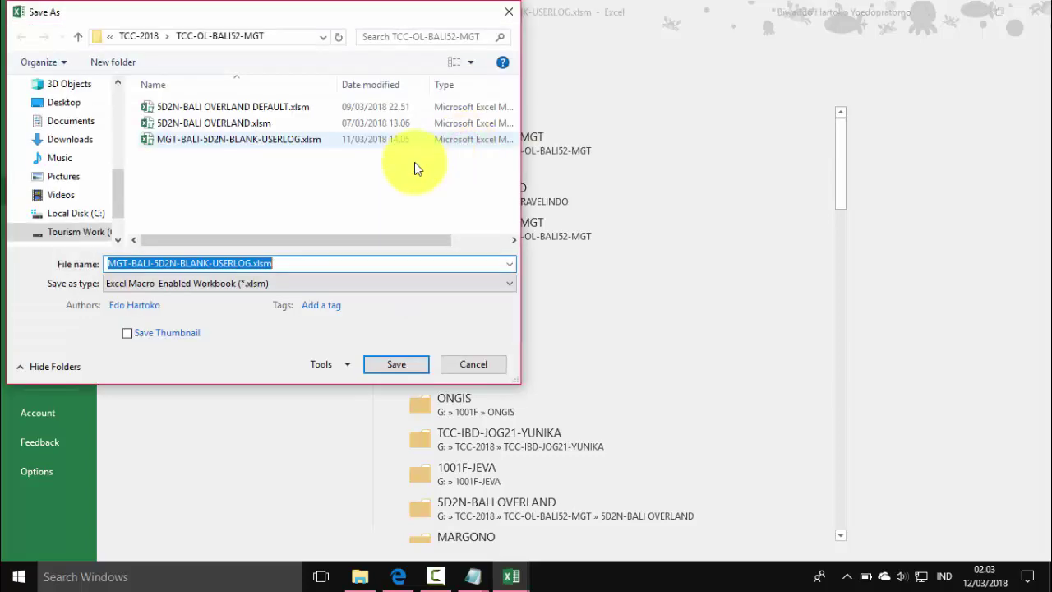
pyautogui.click(312, 289)
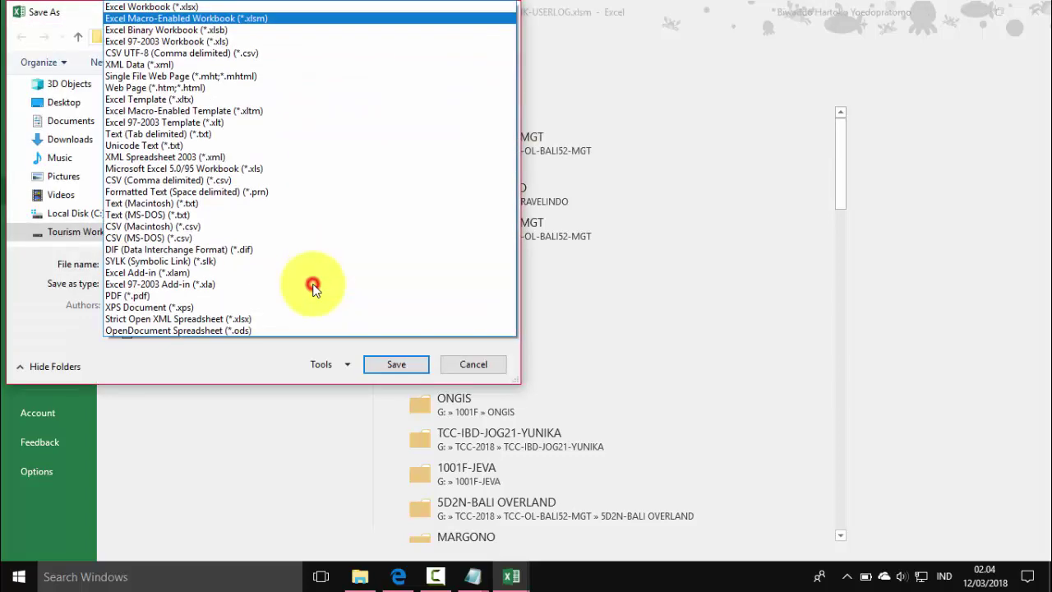
pyautogui.click(204, 290)
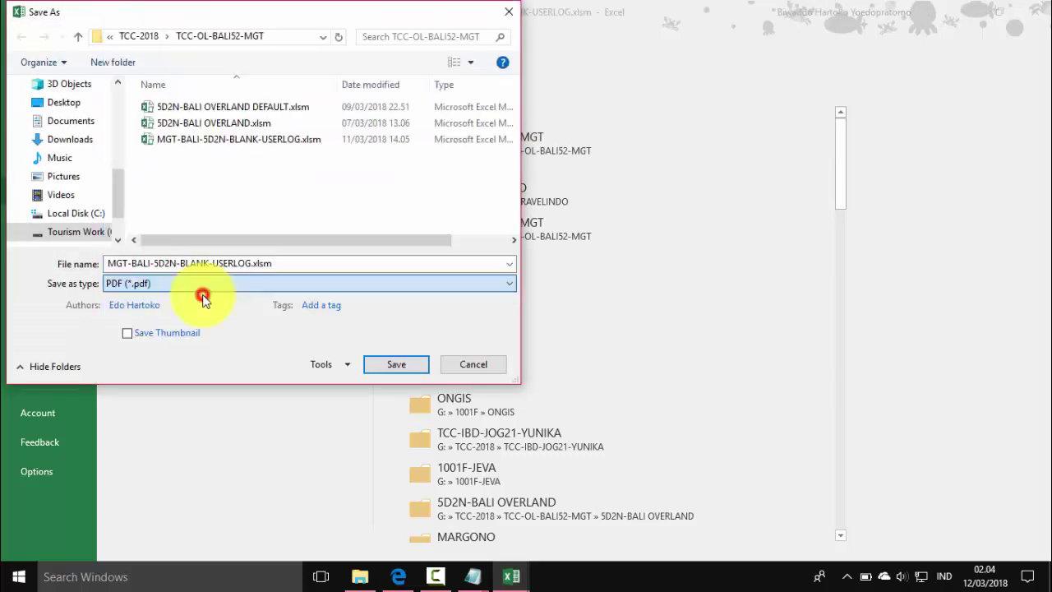
# Step: Name the itinerary PDF MGT-BALI-5D2N-ITIN- plus the customer's name and export it
pyautogui.doubleClick(234, 263)
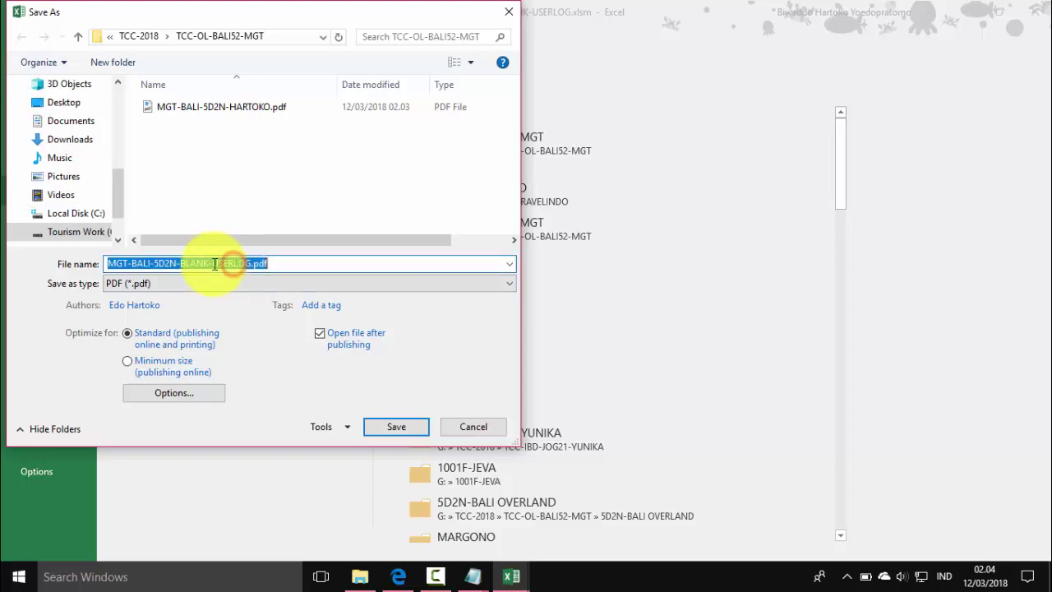
pyautogui.click(211, 263)
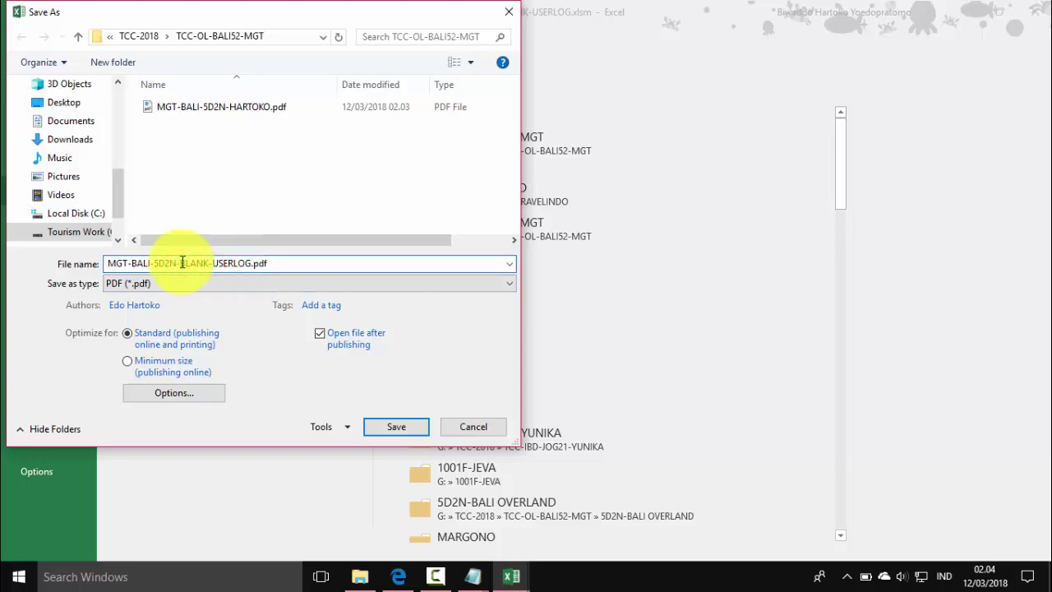
pyautogui.moveTo(181, 261); pyautogui.dragTo(361, 262)
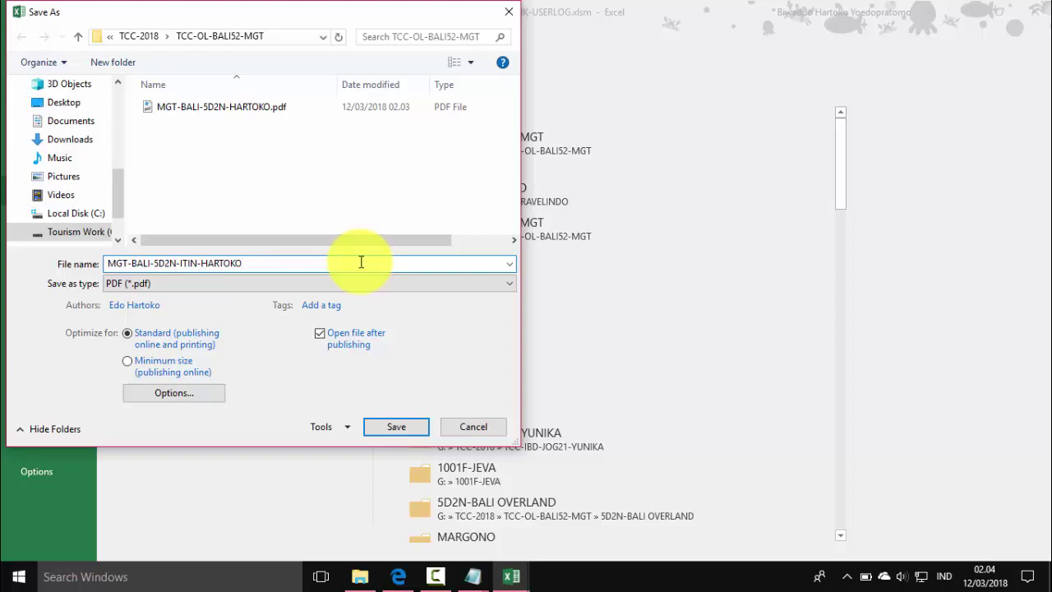
pyautogui.press('Return')
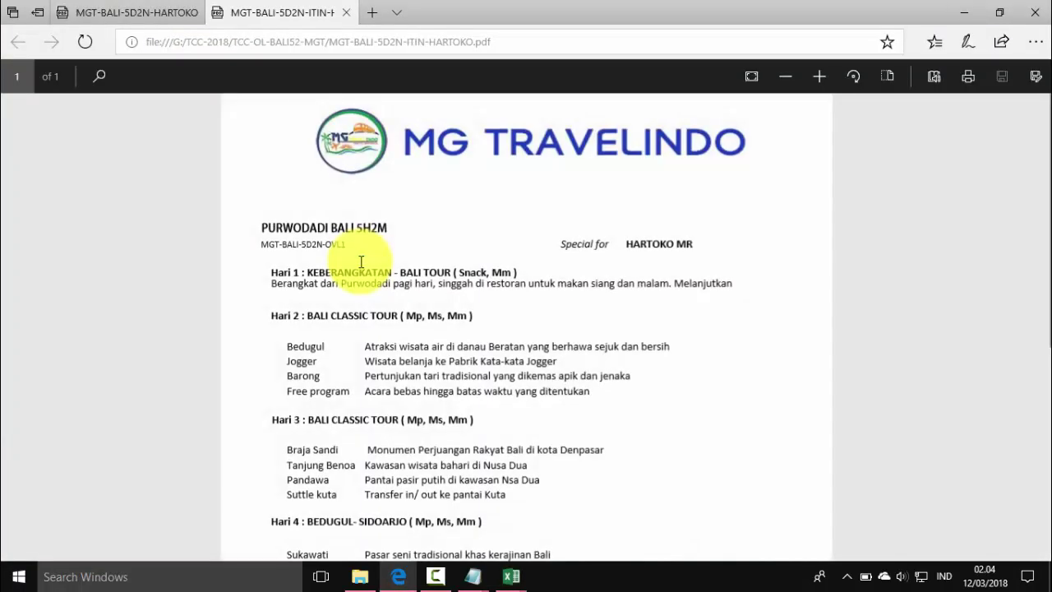
# Step: Review the exported itinerary PDF and compare its Wisma 3 prices with those in the offering letter PDF
pyautogui.scroll(-3, 641, 248)
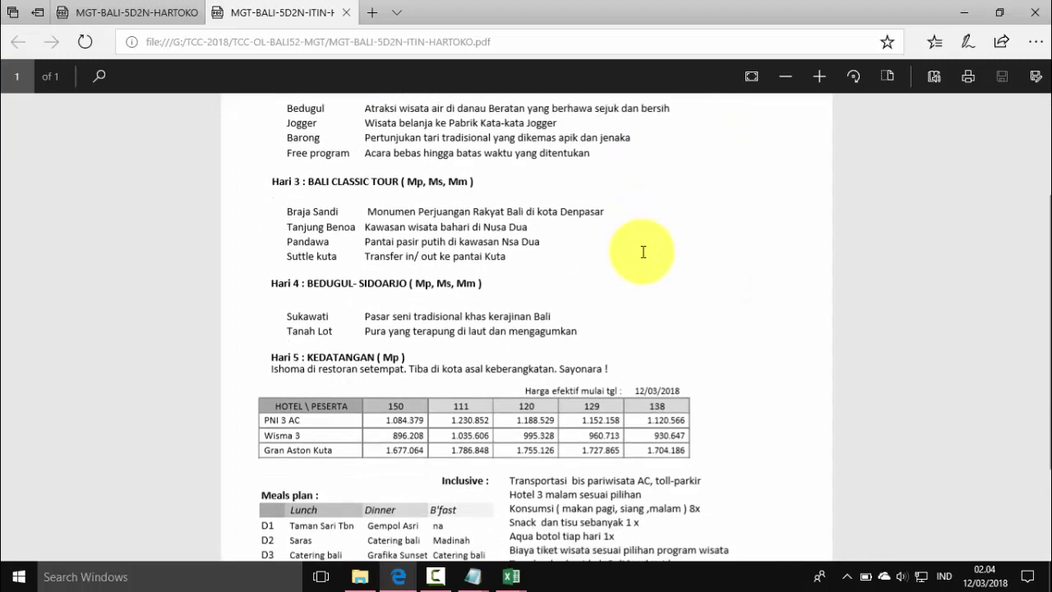
pyautogui.scroll(-2, 643, 251)
pyautogui.scroll(5, 642, 253)
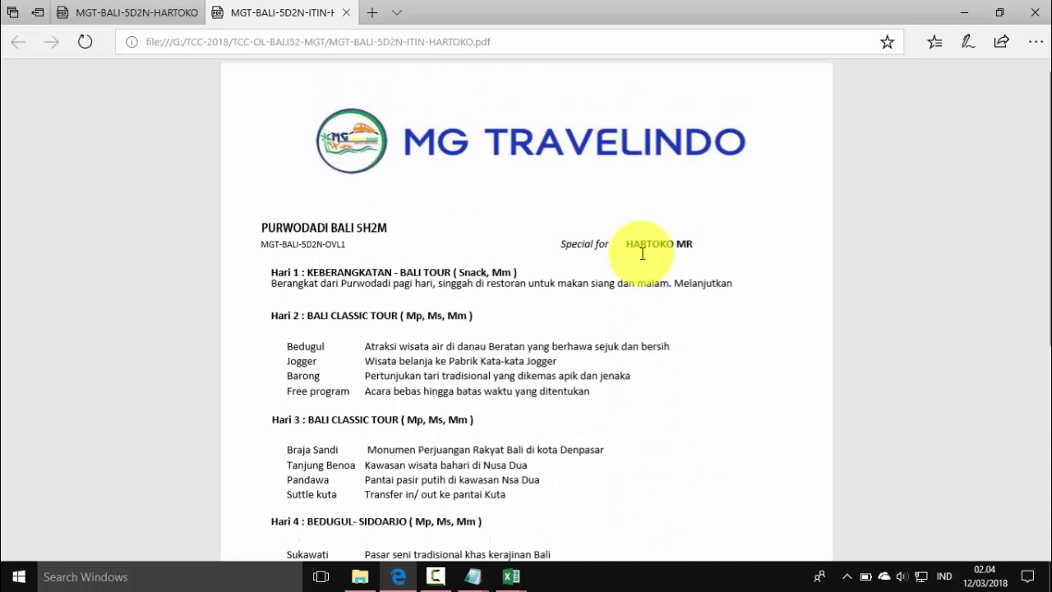
pyautogui.click(119, 12)
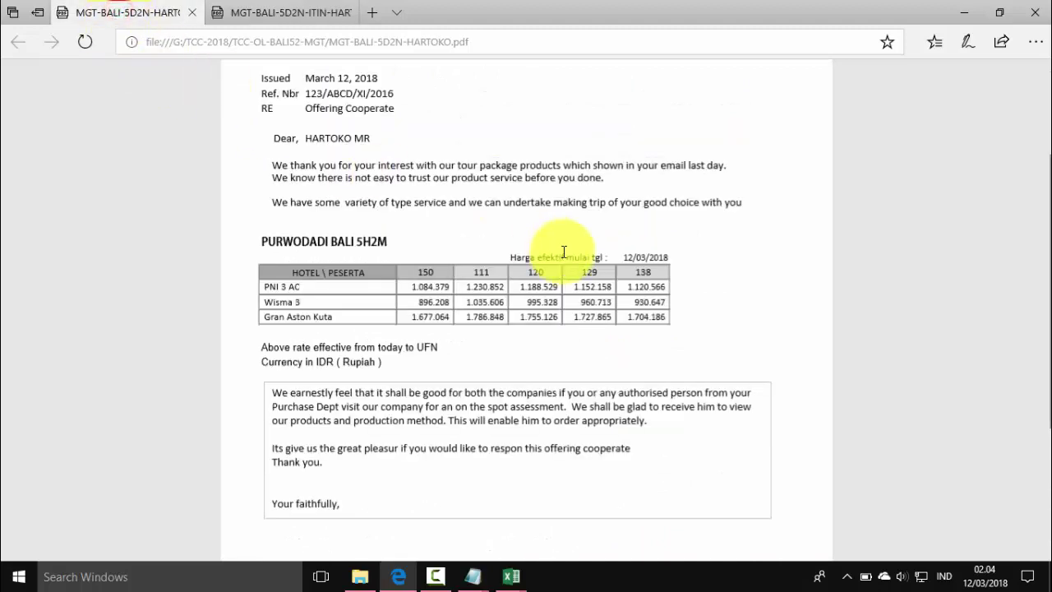
pyautogui.scroll(2, 564, 252)
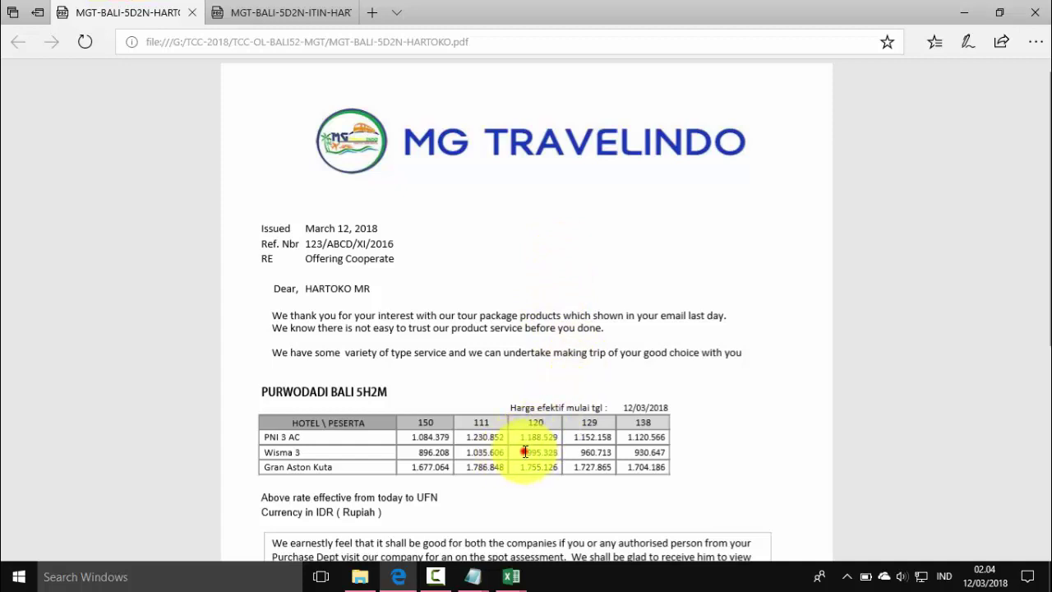
pyautogui.moveTo(525, 451); pyautogui.dragTo(664, 451)
pyautogui.click(282, 11)
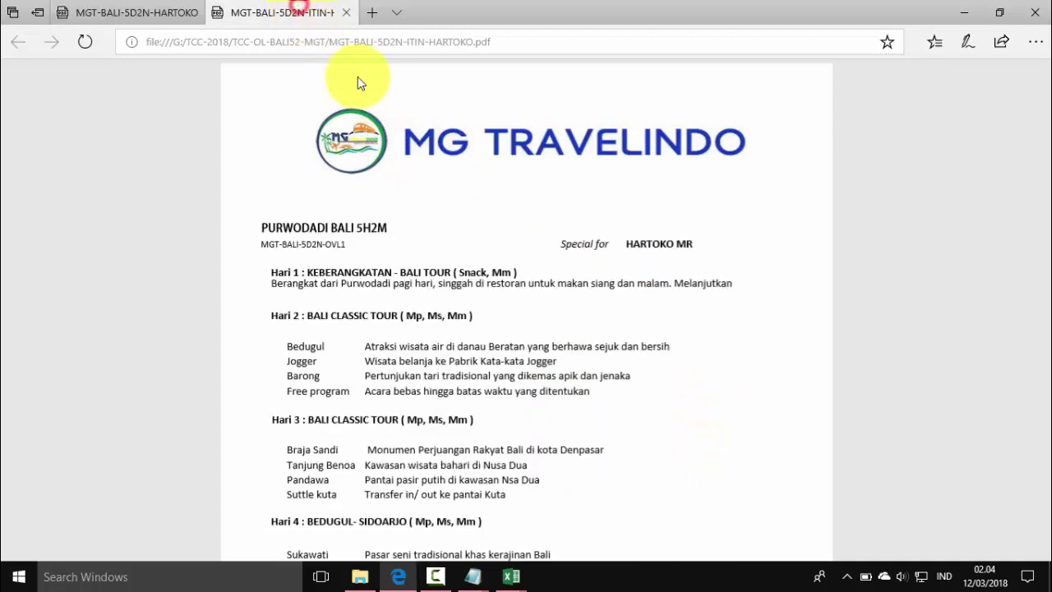
pyautogui.scroll(-5, 543, 332)
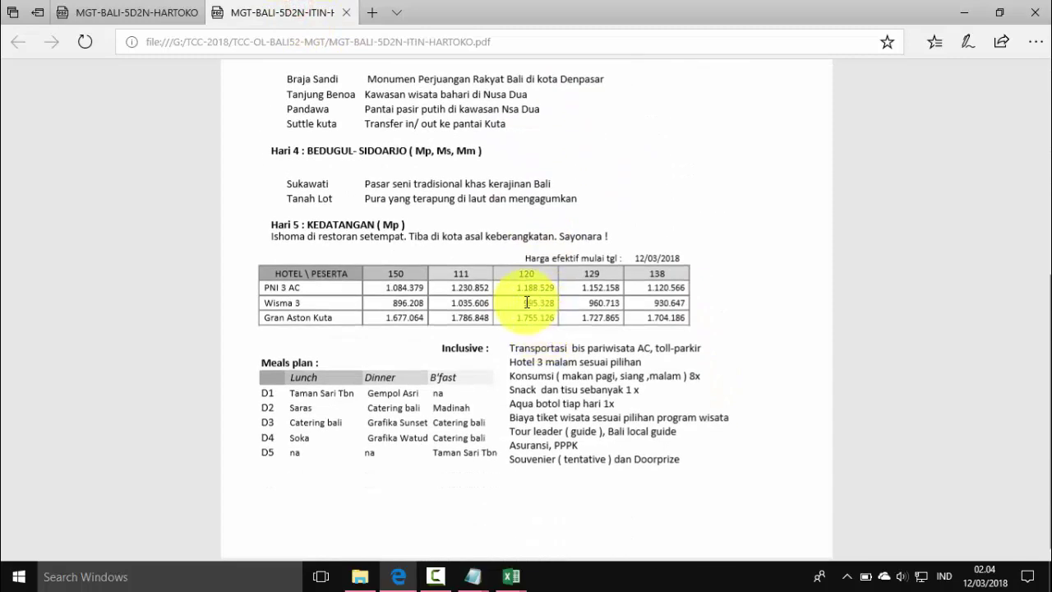
pyautogui.moveTo(532, 303); pyautogui.dragTo(570, 303)
pyautogui.scroll(5, 562, 378)
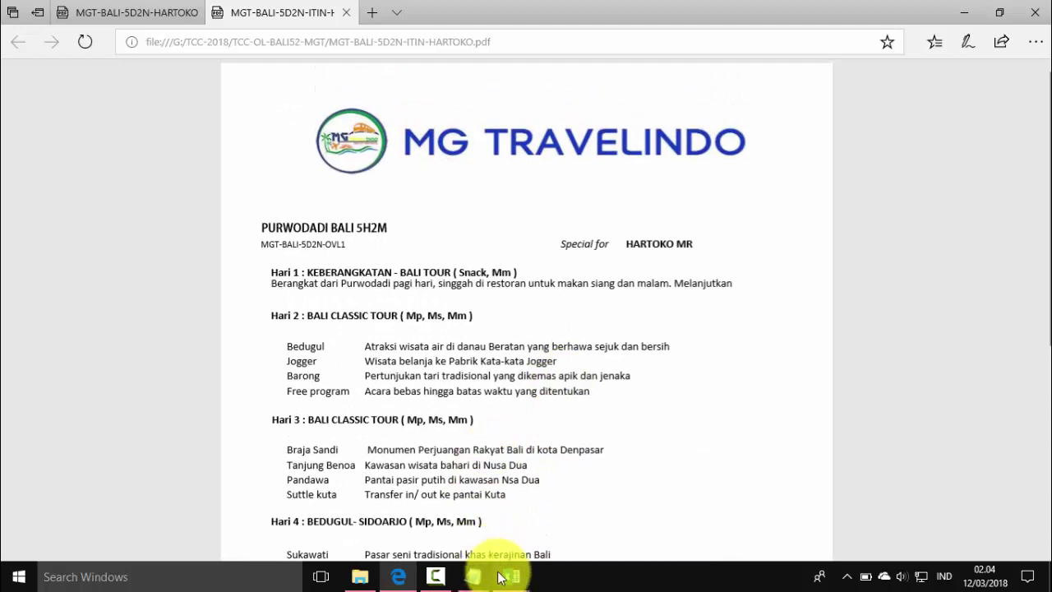
# Step: Switch to the DBTCC-GRP-BALI52-MGTRAVELINDO cost database workbook in Excel and close it without saving changes
pyautogui.moveTo(509, 578)
pyautogui.click(578, 524)
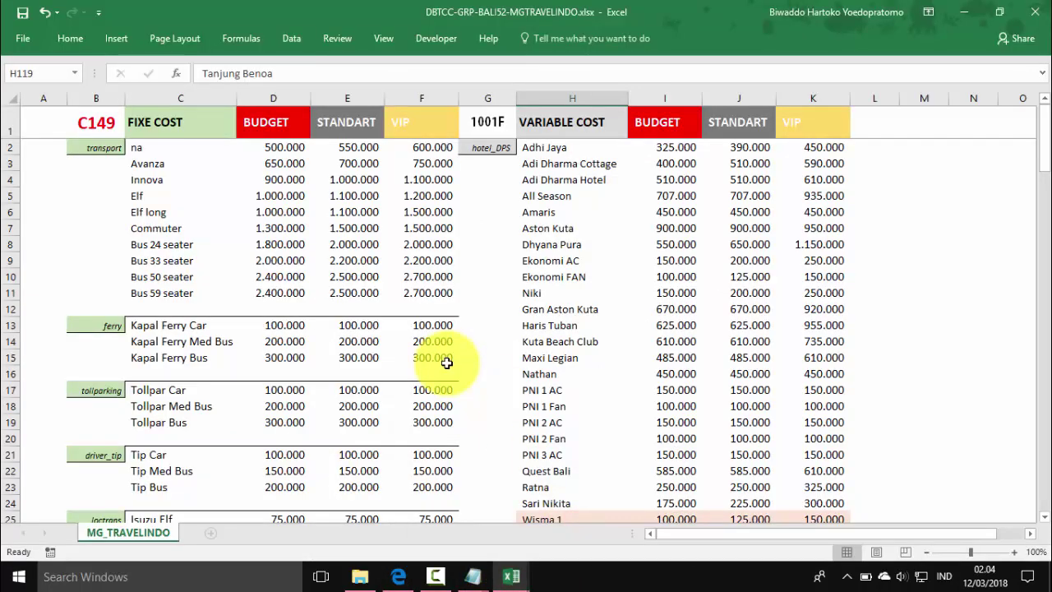
pyautogui.click(691, 287)
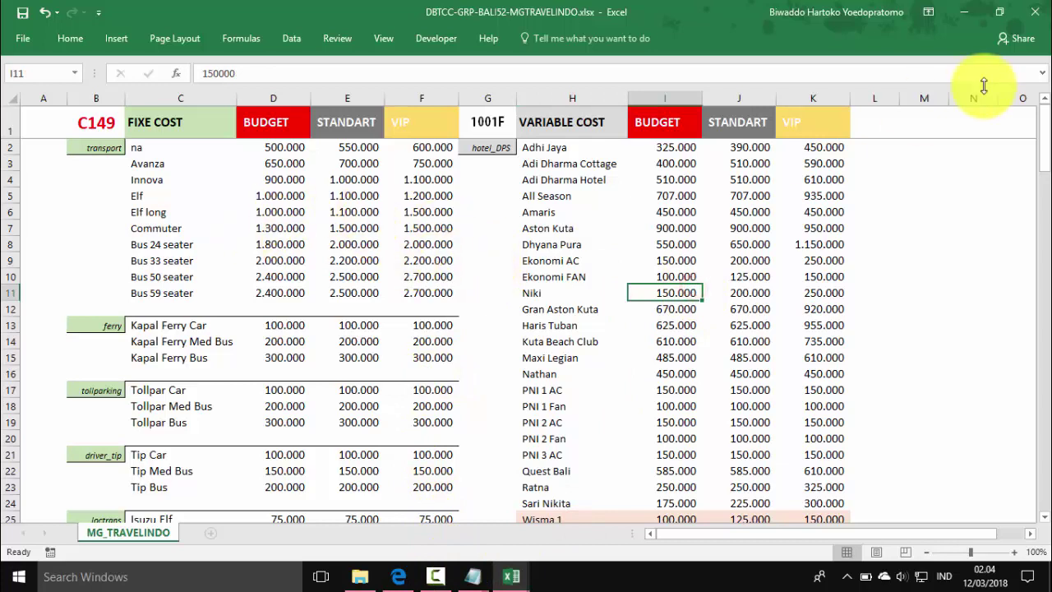
pyautogui.click(1033, 17)
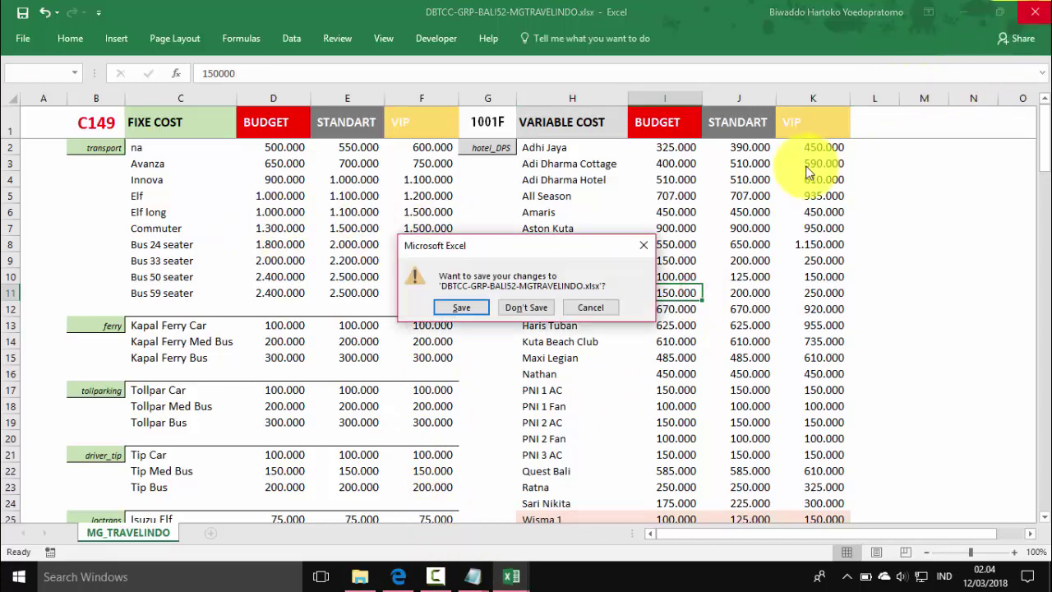
pyautogui.click(532, 313)
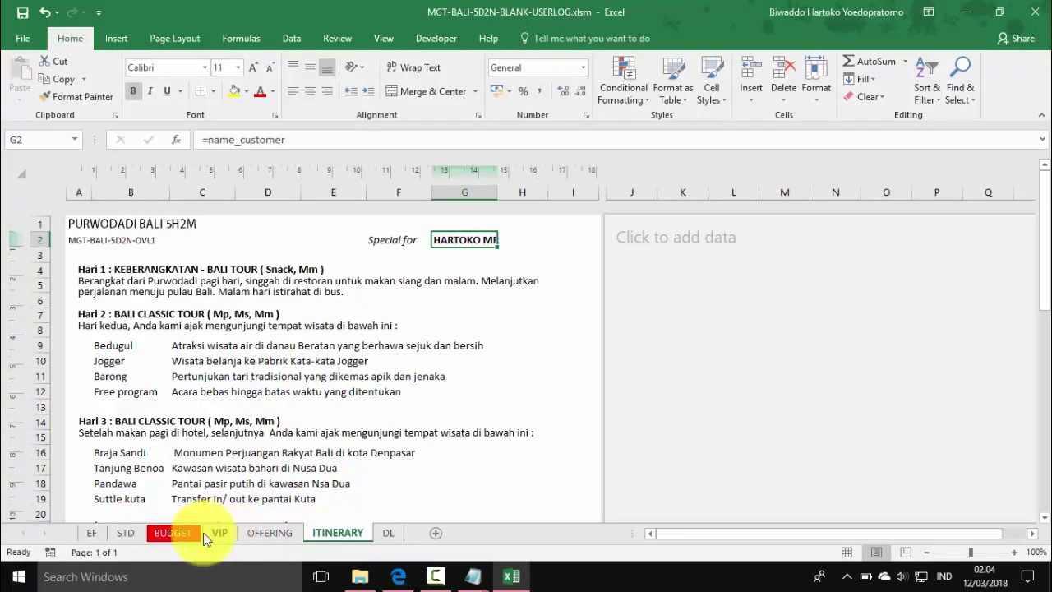
# Step: From the STD sheet, save the workbook as macro-enabled in TCC-OL-BALI52-MGT, named MGT-BALI-5D2N-QUO- plus the customer's name
pyautogui.click(125, 533)
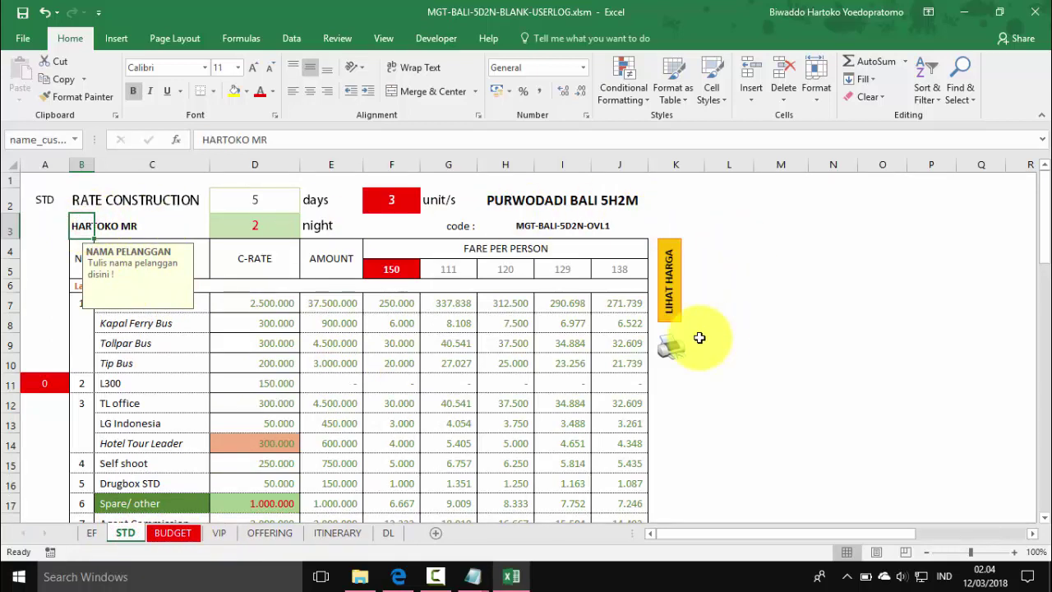
pyautogui.click(19, 39)
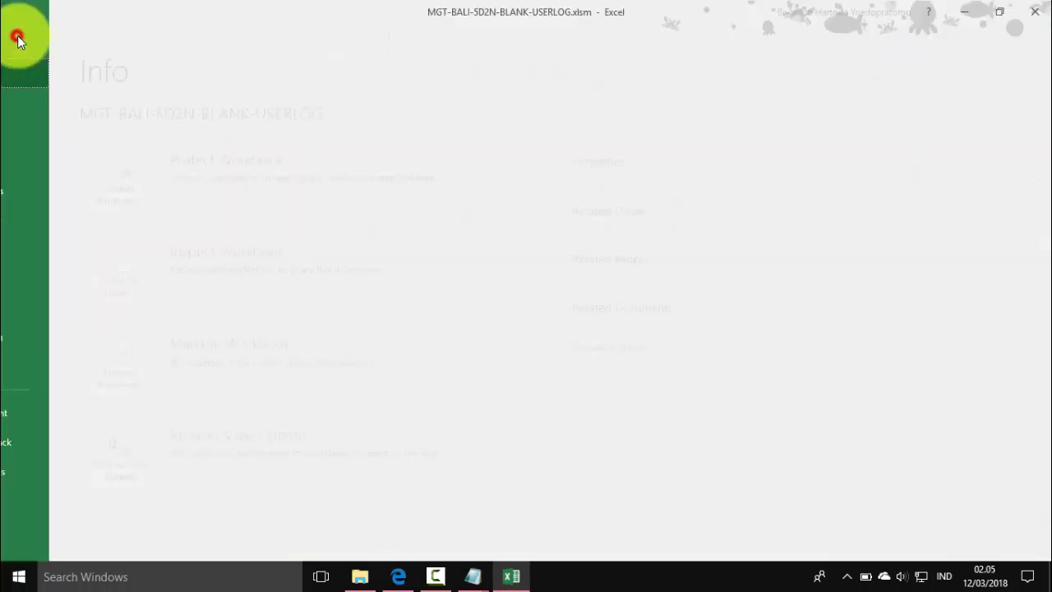
pyautogui.click(41, 191)
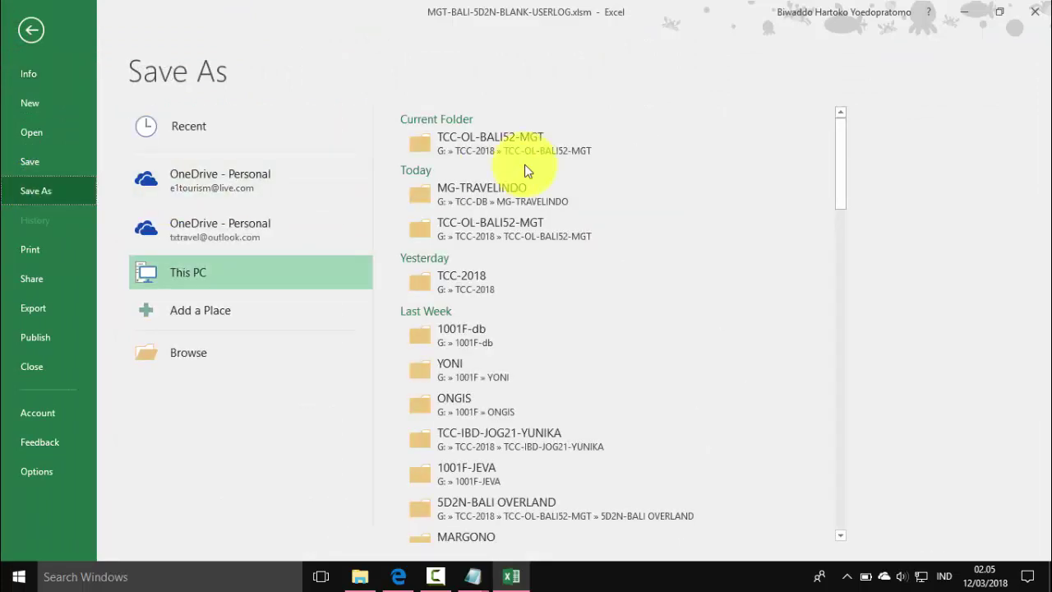
pyautogui.click(527, 170)
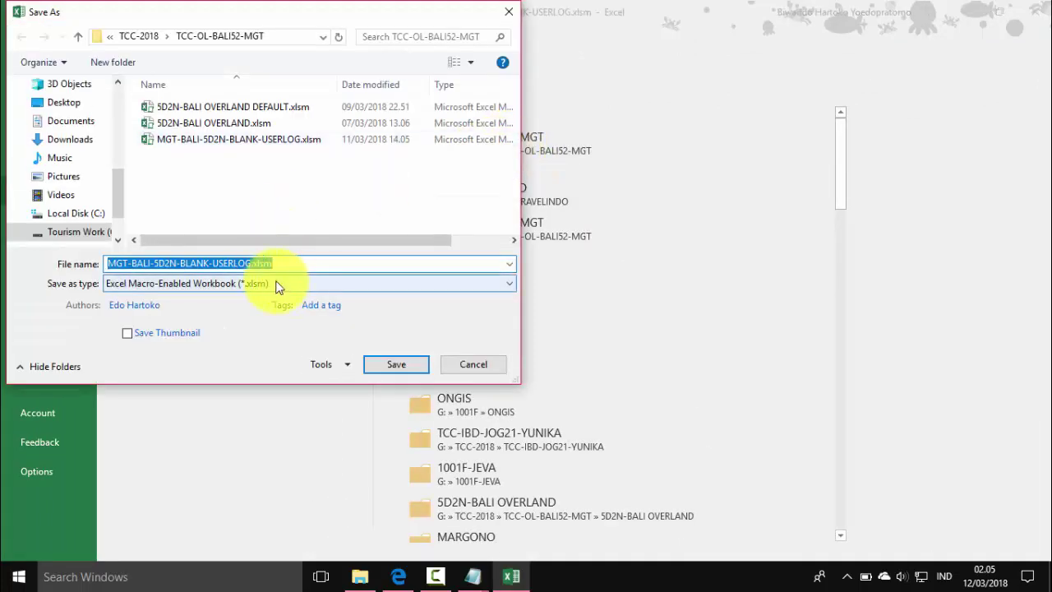
pyautogui.click(235, 263)
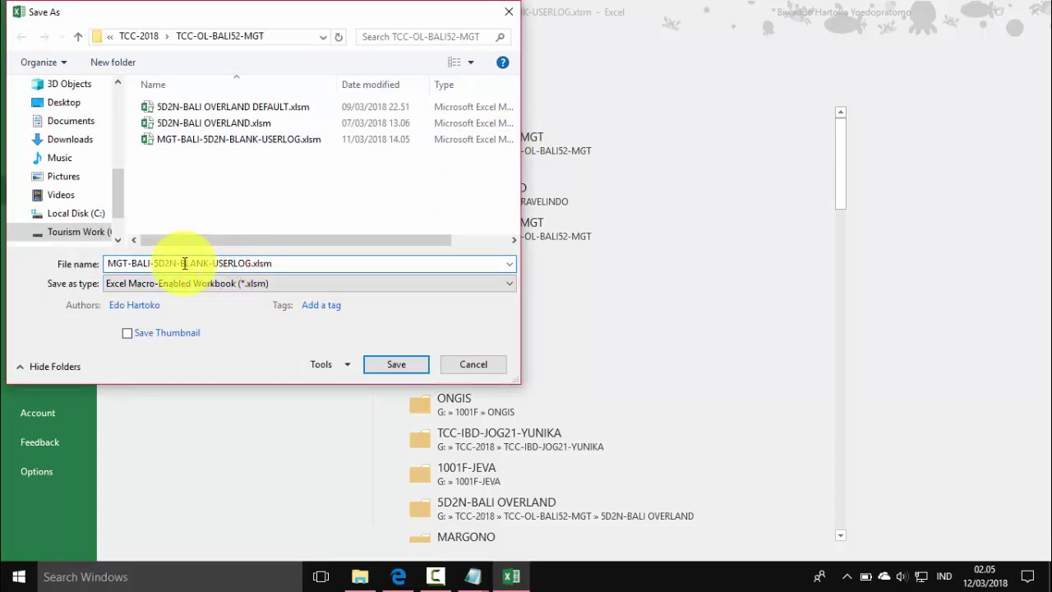
pyautogui.moveTo(180, 263); pyautogui.dragTo(309, 263)
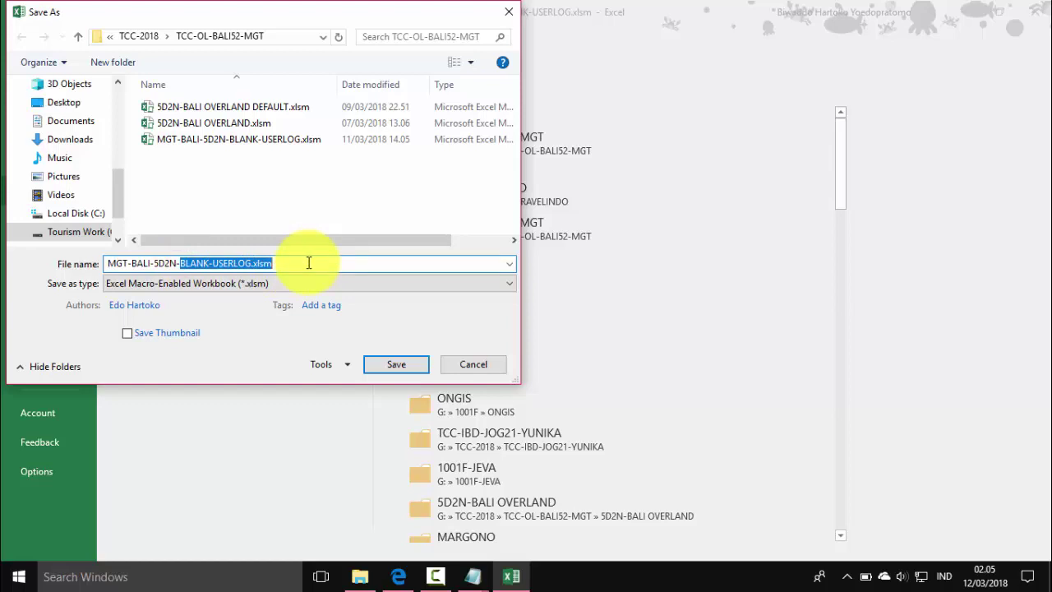
pyautogui.write('QUO-HARTO')
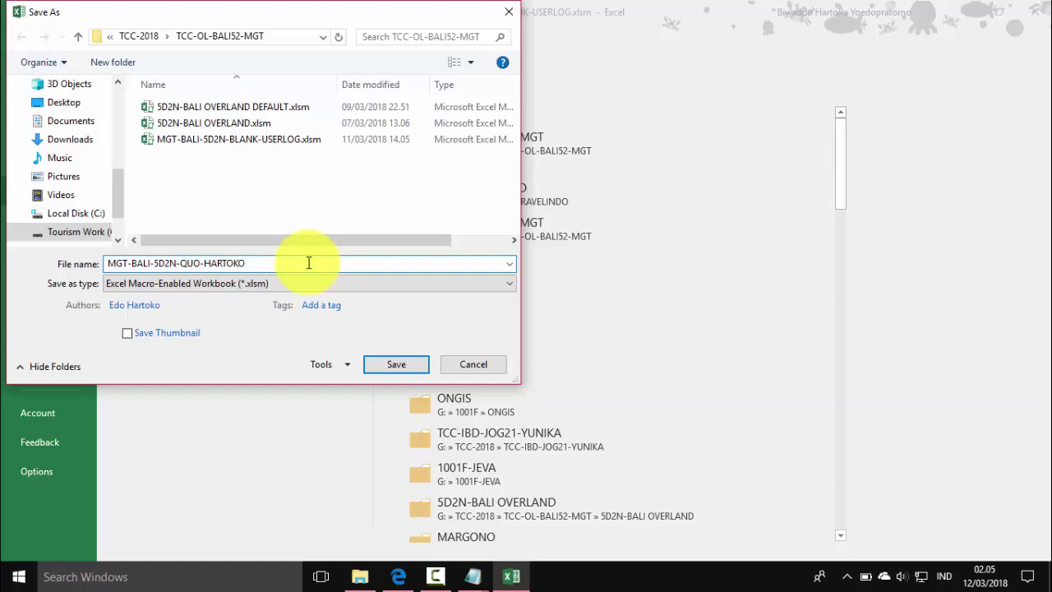
pyautogui.press('Return')
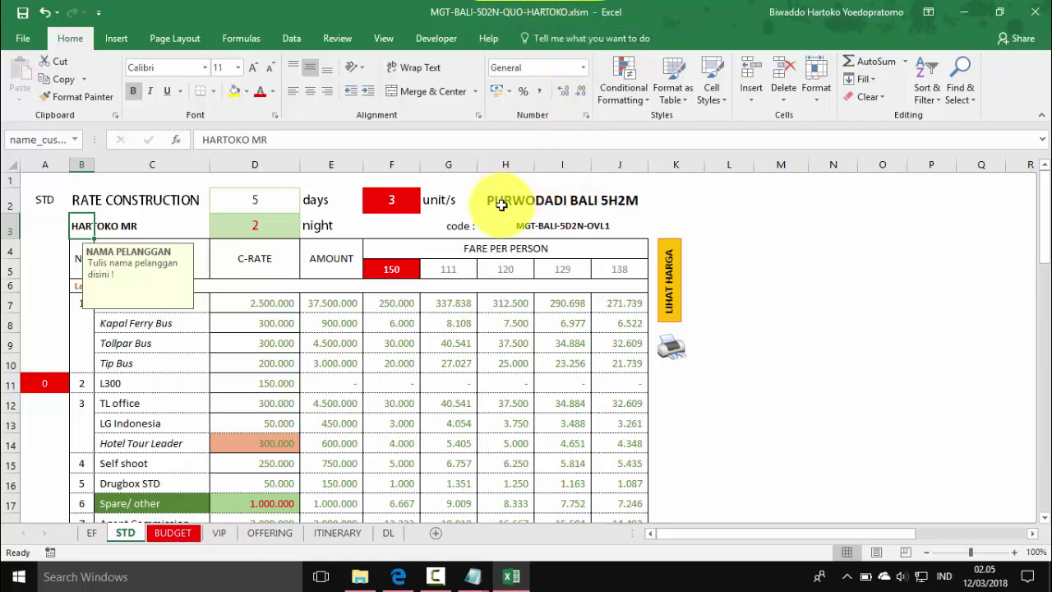
# Step: Set the first transport component on the STD sheet to Avanza and check the passenger counts and ferry rate
pyautogui.click(345, 401)
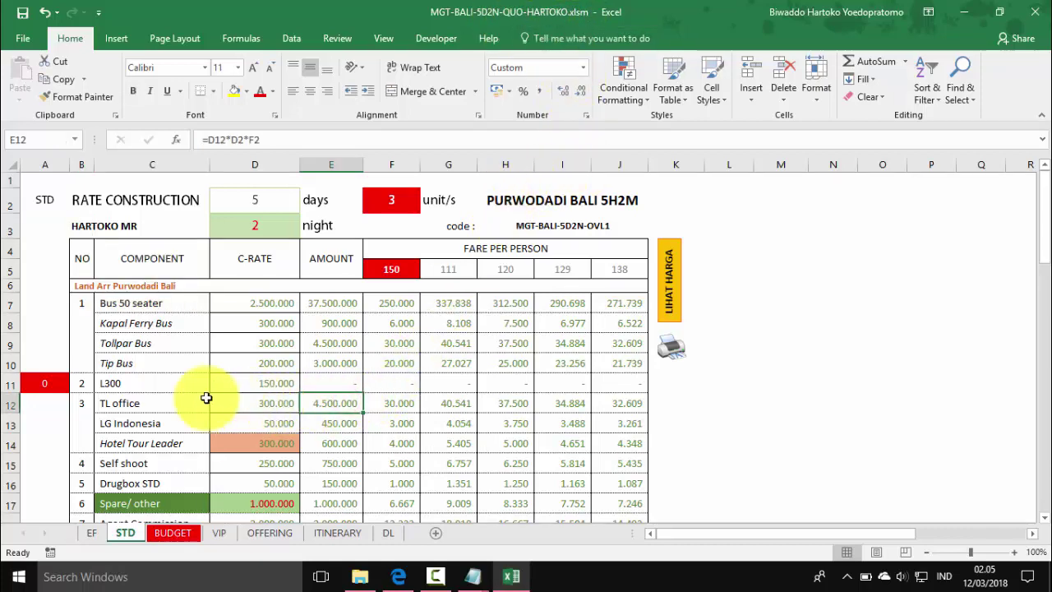
pyautogui.click(123, 304)
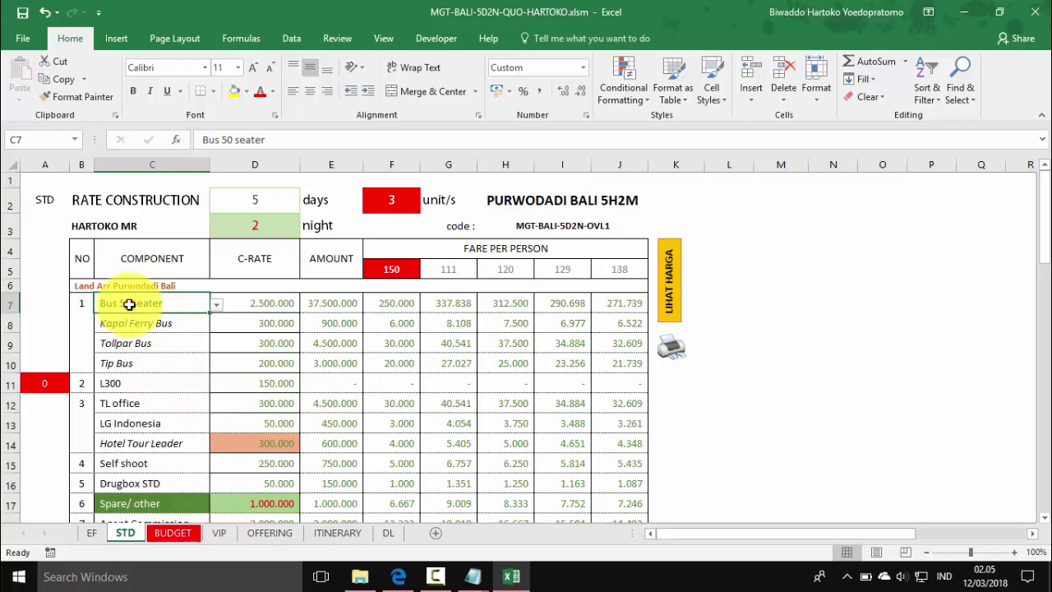
pyautogui.click(218, 306)
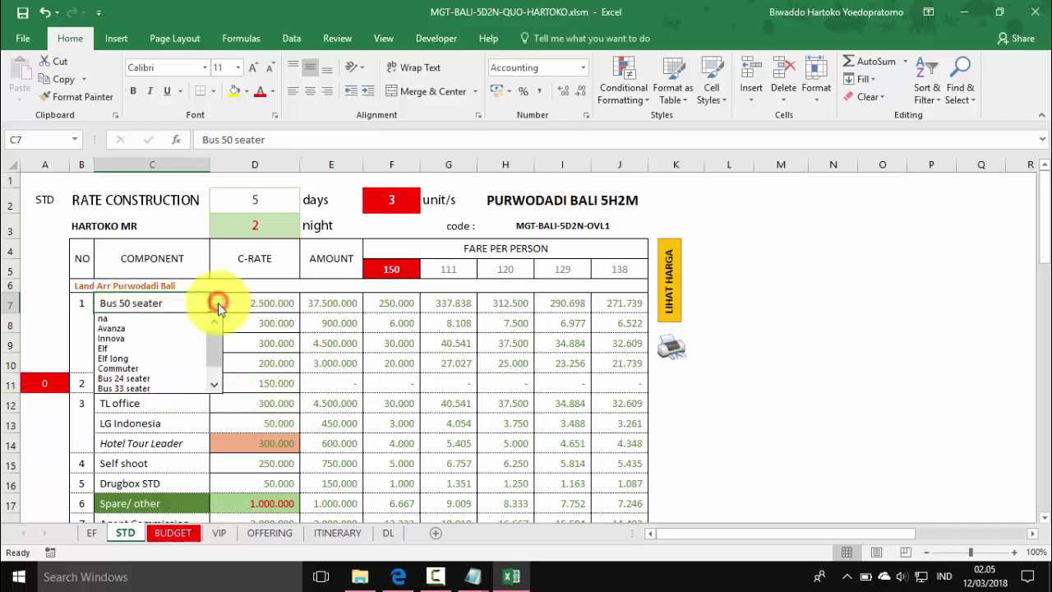
pyautogui.click(166, 329)
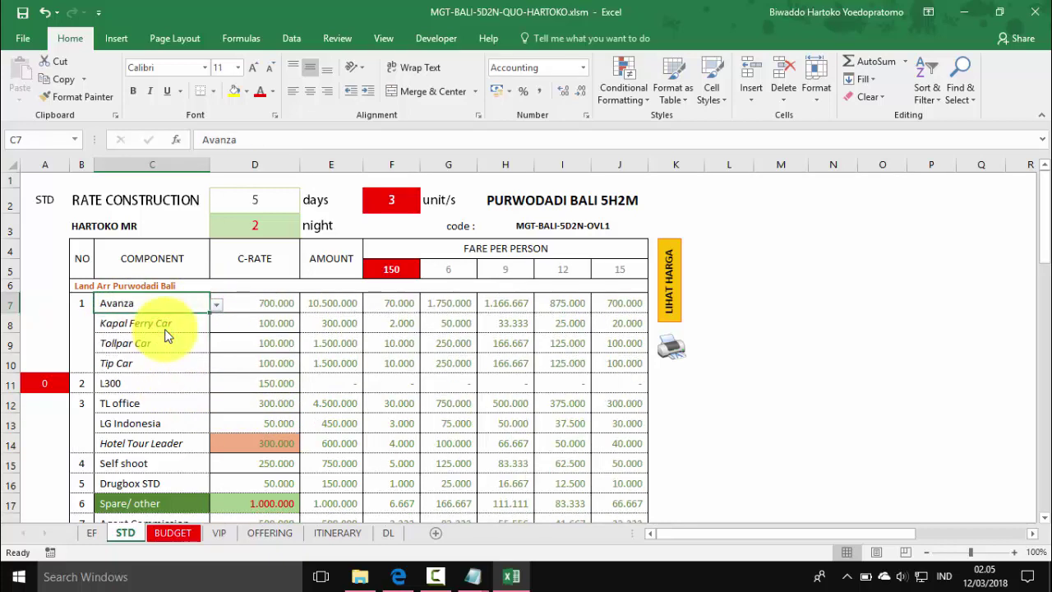
pyautogui.click(457, 272)
pyautogui.click(506, 269)
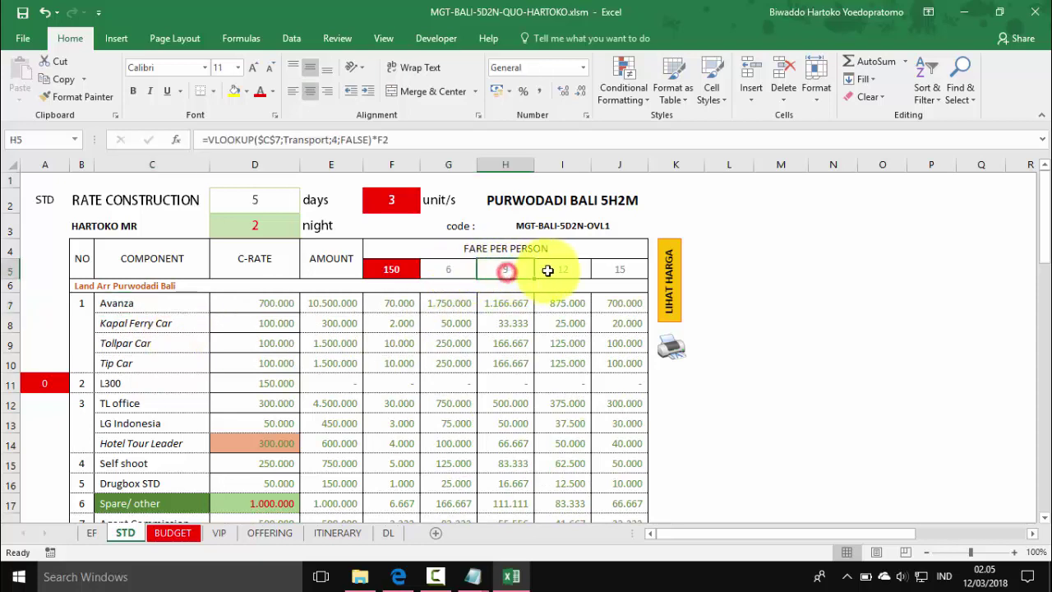
pyautogui.click(562, 270)
pyautogui.click(143, 306)
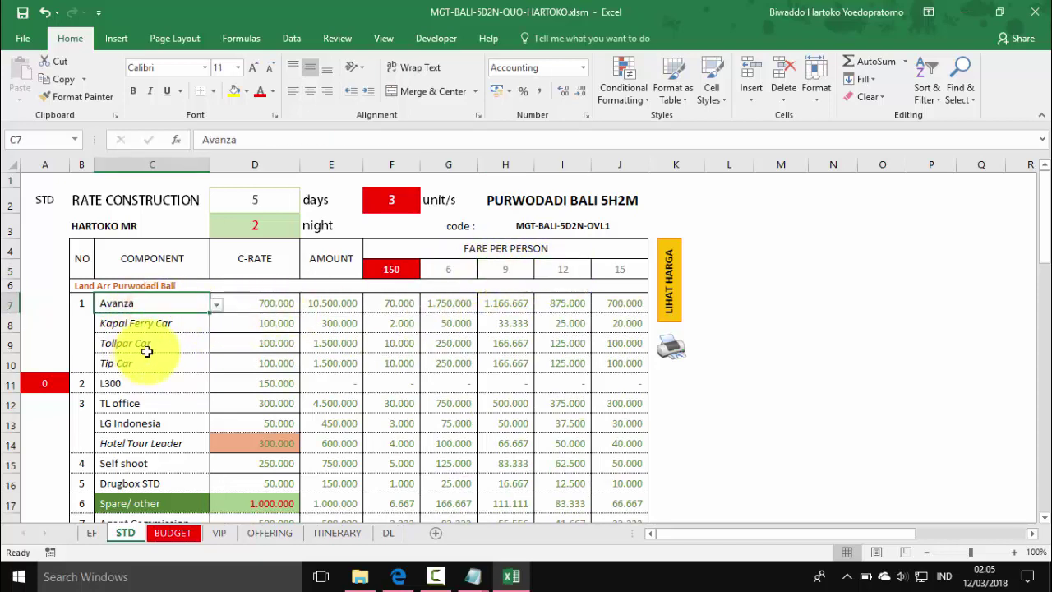
pyautogui.click(133, 325)
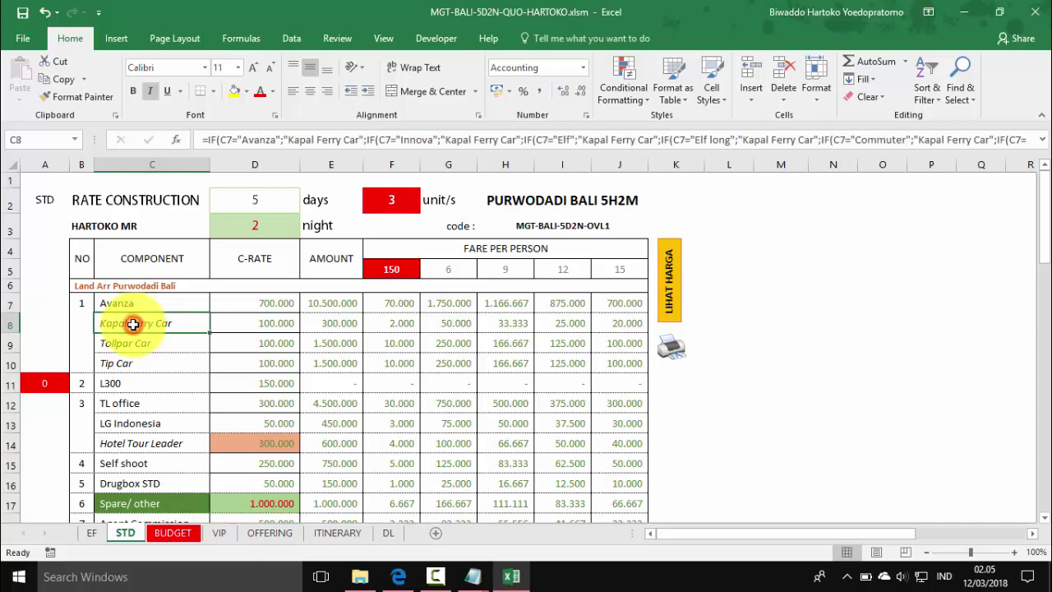
pyautogui.click(264, 322)
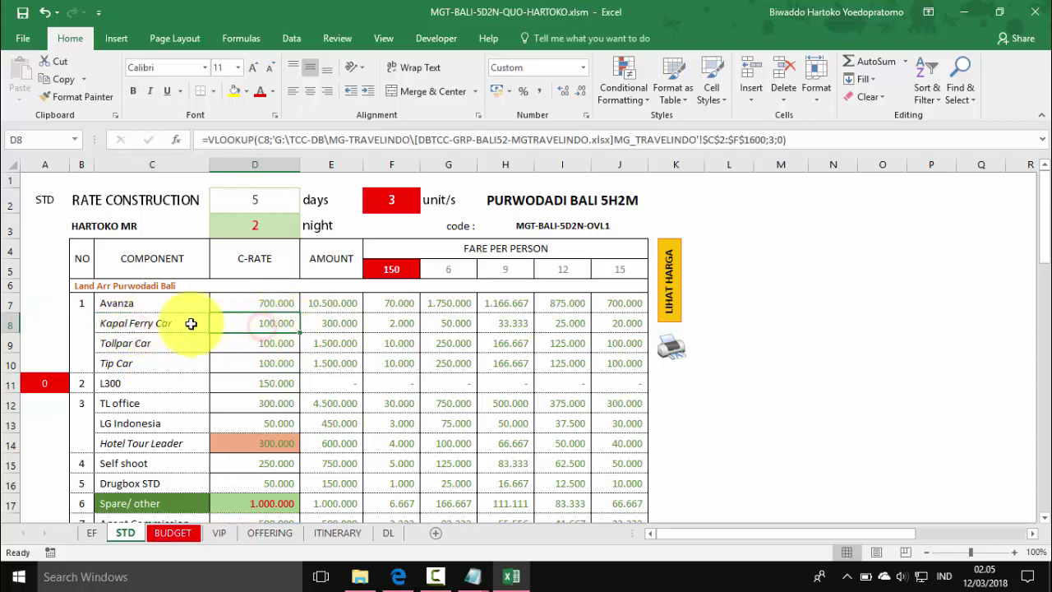
# Step: Change the first transport component on the STD sheet to Commuter
pyautogui.click(151, 302)
pyautogui.click(216, 304)
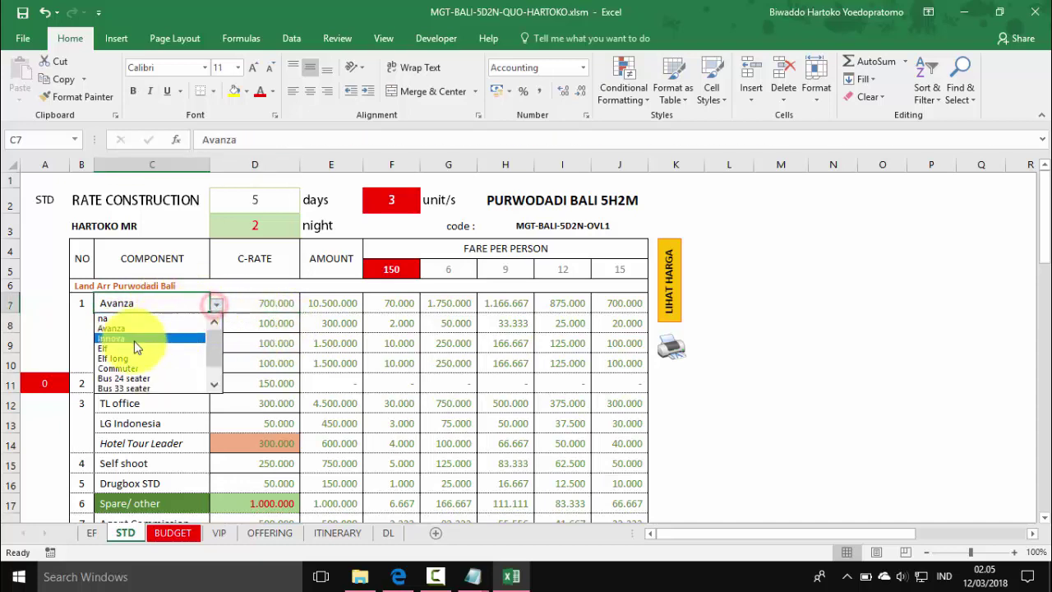
pyautogui.click(124, 368)
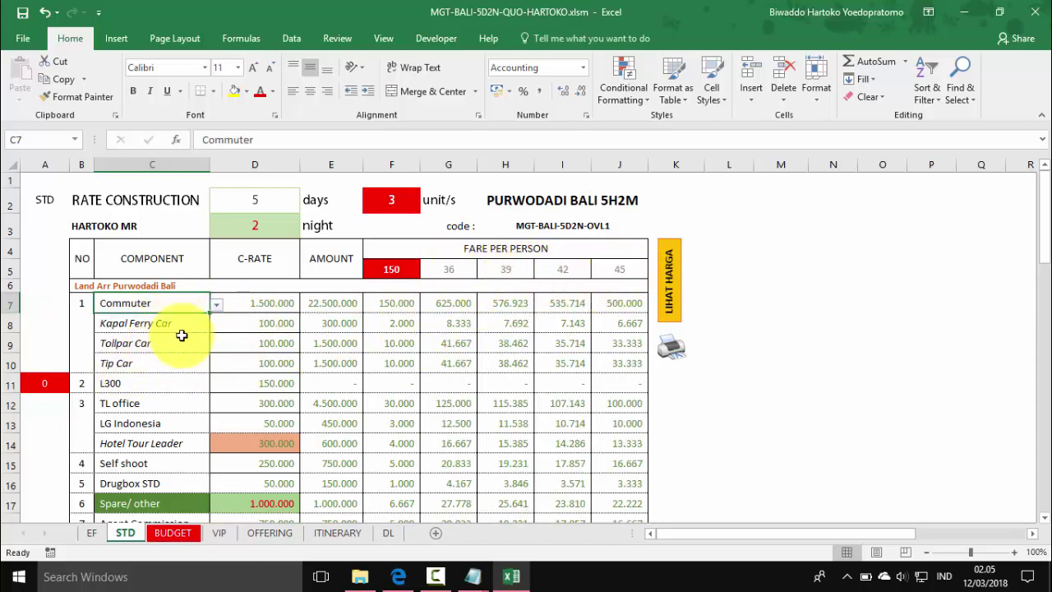
# Step: Change the transport component to Bus 33 seater and check the ferry and L300 rates
pyautogui.click(217, 304)
pyautogui.scroll(-1, 212, 349)
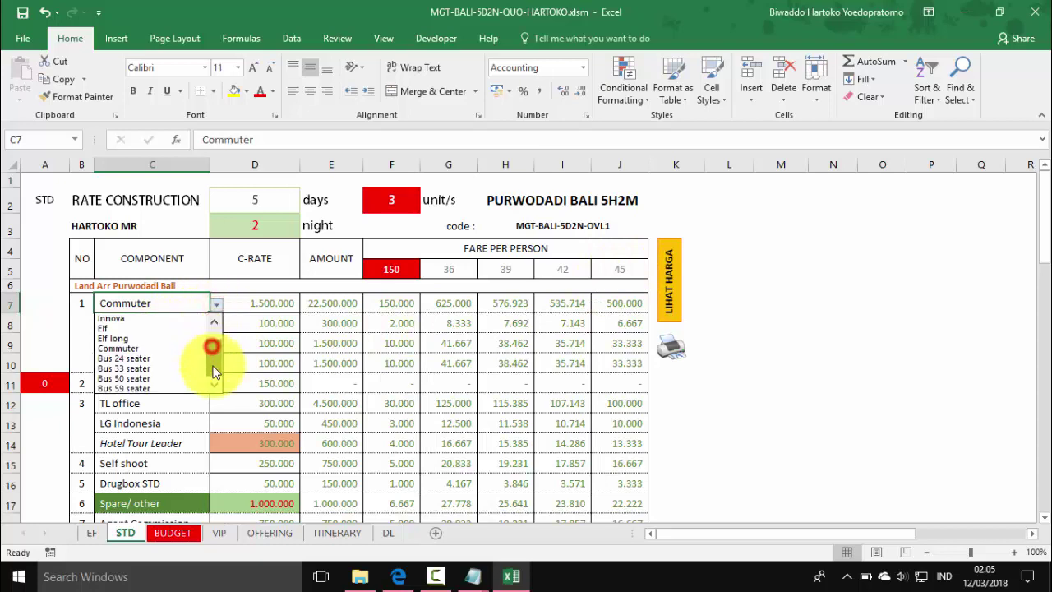
pyautogui.click(134, 372)
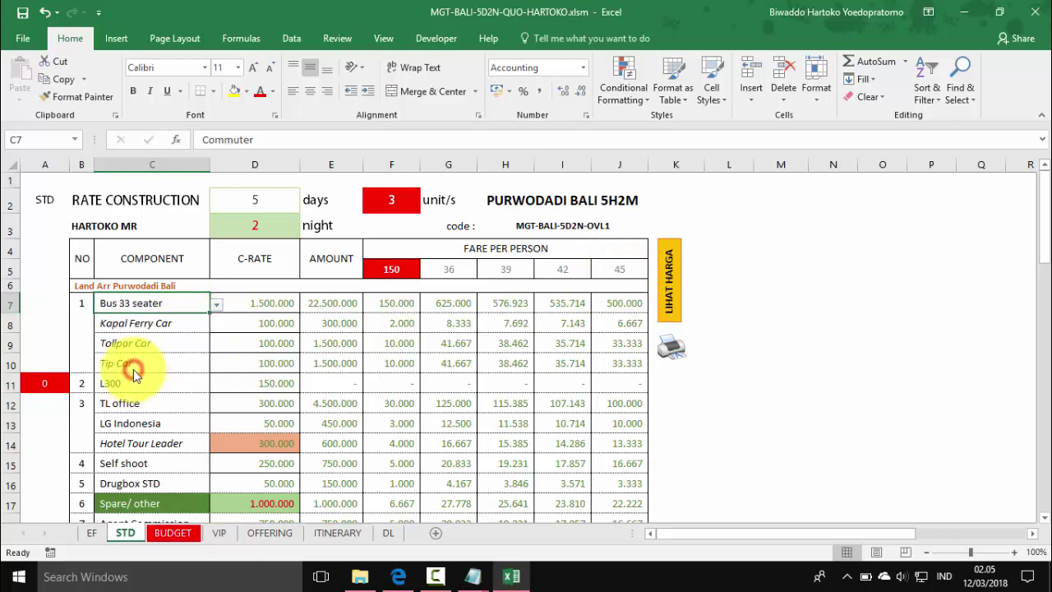
pyautogui.click(274, 327)
pyautogui.click(271, 382)
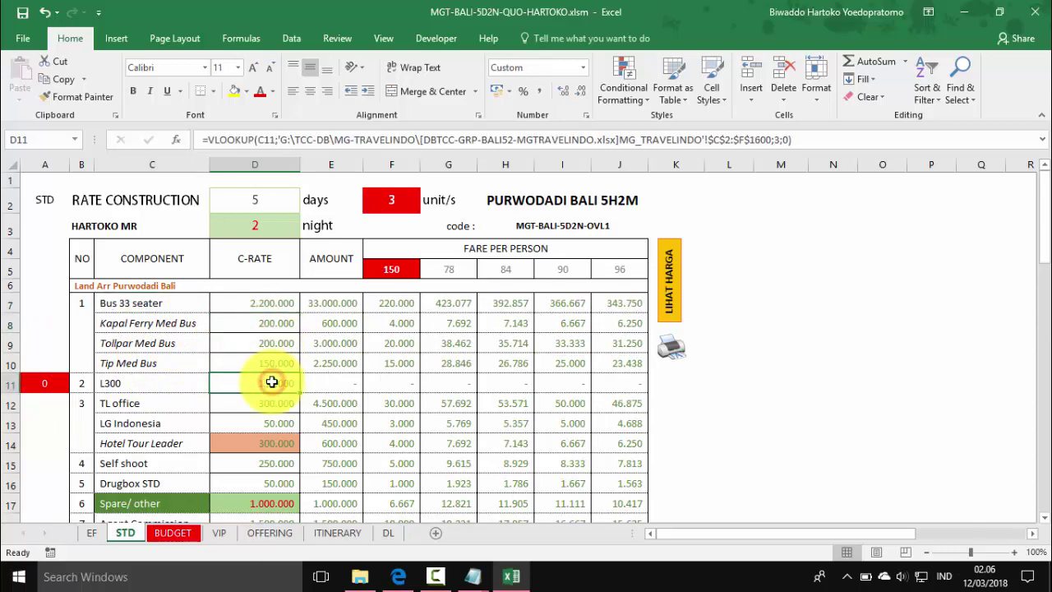
# Step: Examine the TL office and Hotel Tour Leader components, their rate formula and the unit count on the STD sheet
pyautogui.scroll(-2, 271, 382)
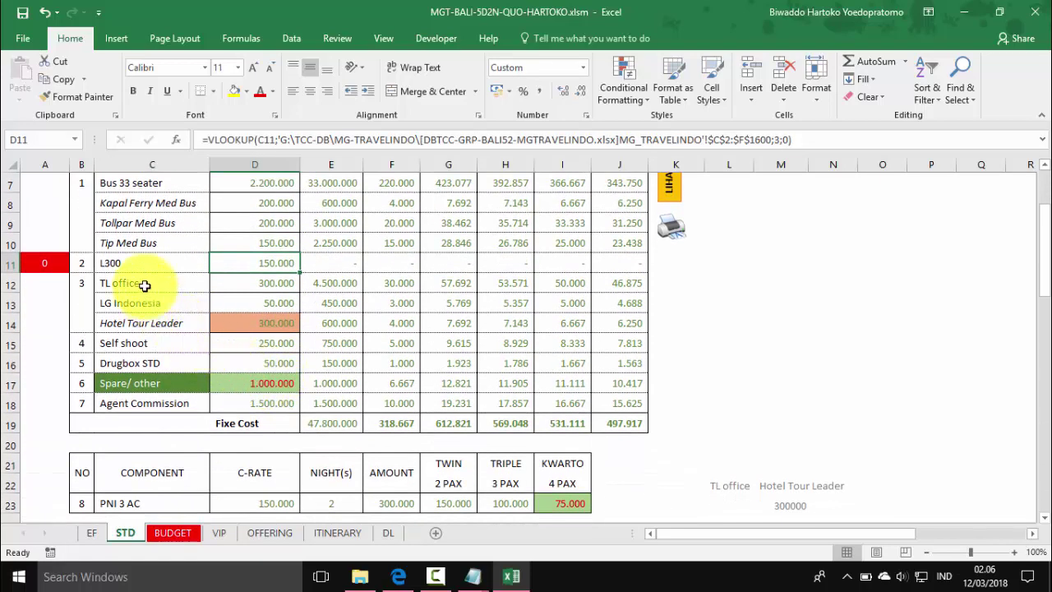
pyautogui.click(145, 285)
pyautogui.click(141, 325)
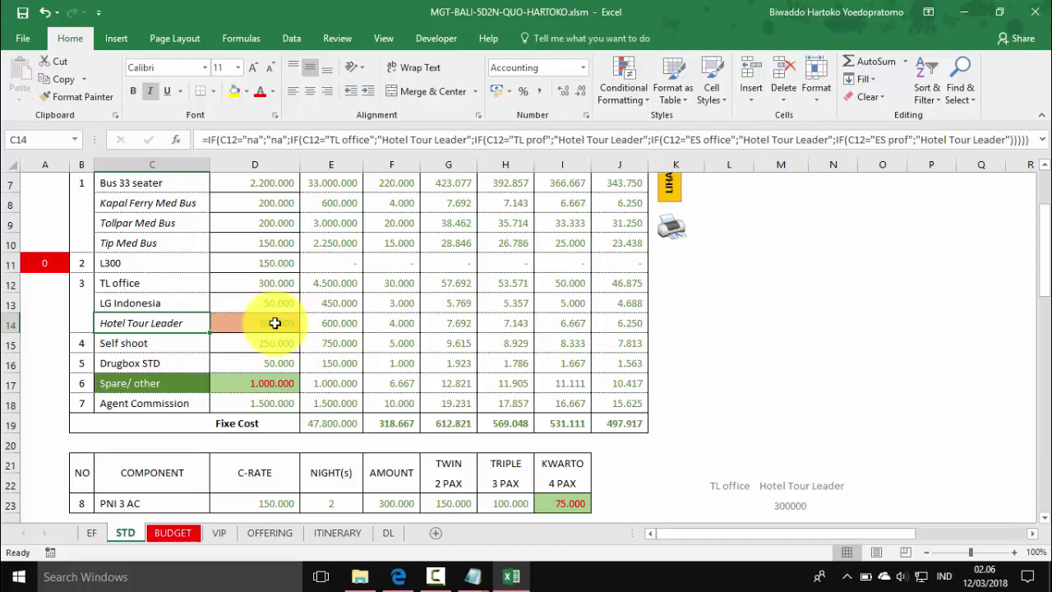
pyautogui.scroll(2, 274, 323)
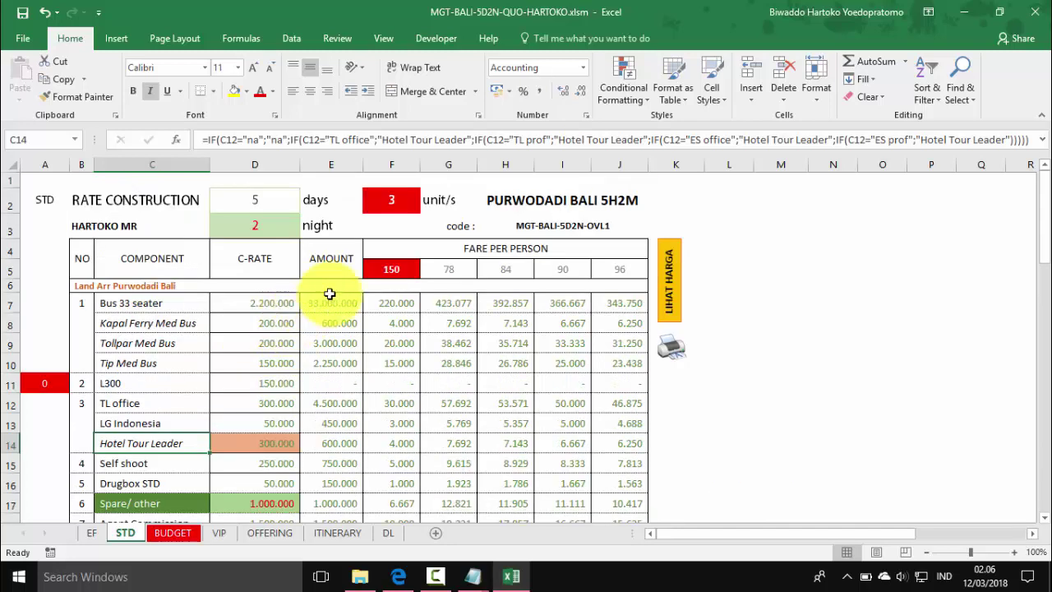
pyautogui.click(384, 205)
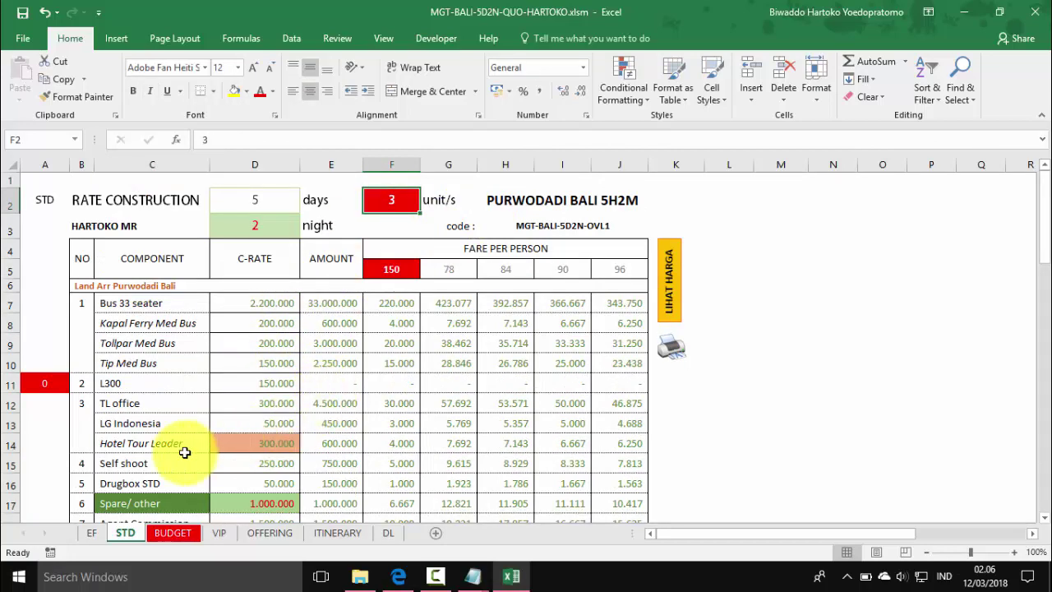
pyautogui.scroll(-1, 184, 452)
pyautogui.click(271, 376)
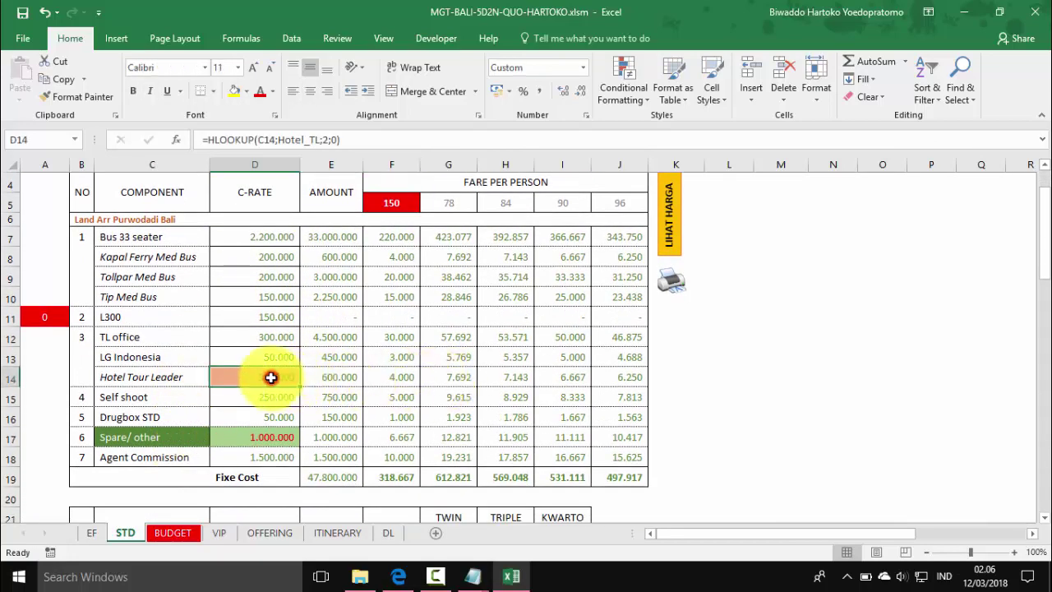
# Step: Review the STD sheet down to its hotel price table, then go to the BUDGET class sheet and review its costs and tour fares
pyautogui.scroll(-4, 281, 404)
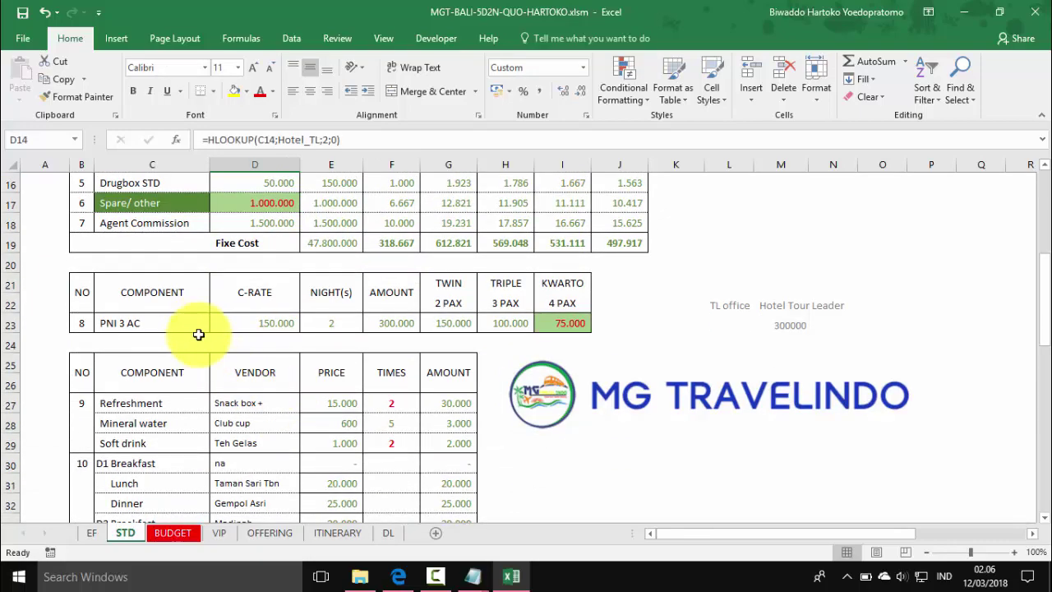
pyautogui.scroll(-6, 206, 349)
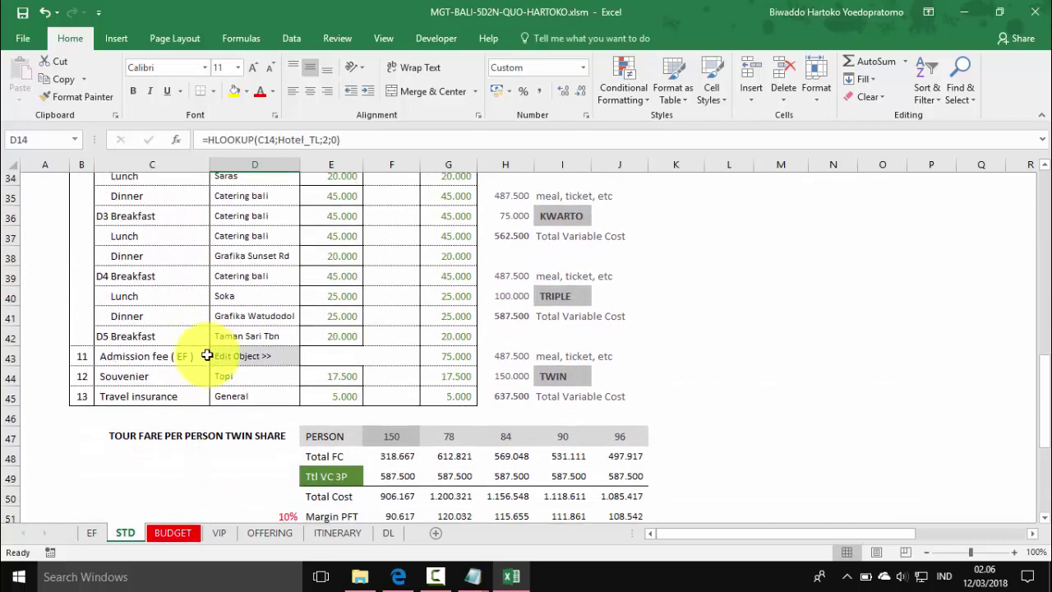
pyautogui.scroll(-6, 206, 355)
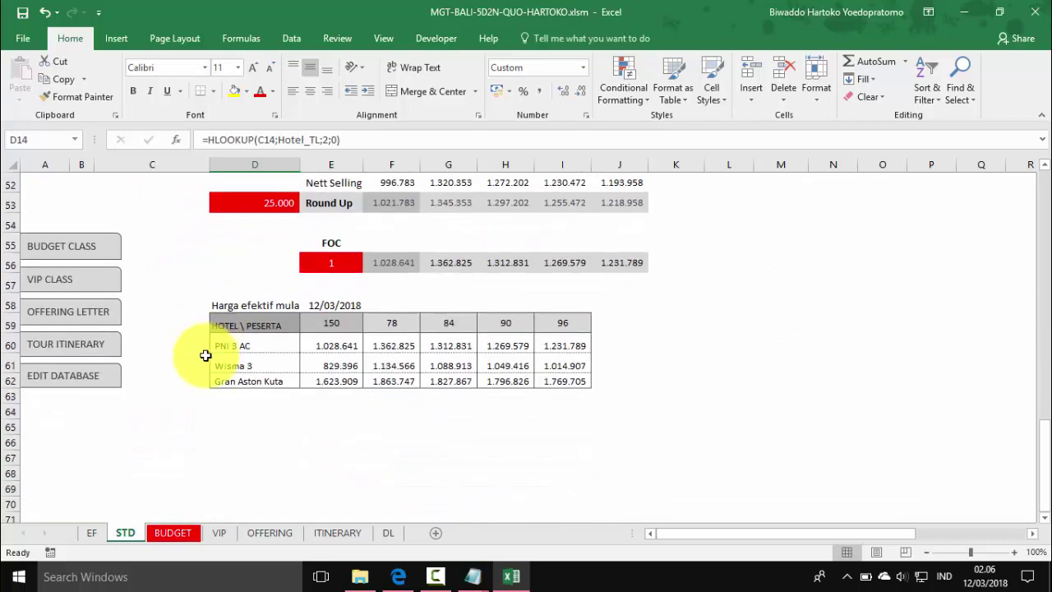
pyautogui.click(45, 243)
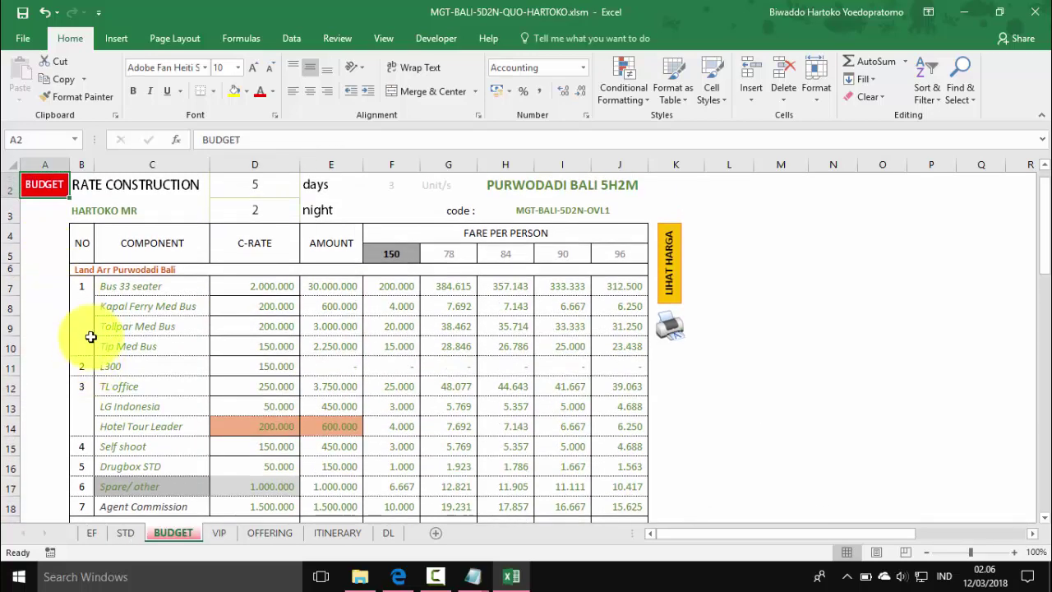
pyautogui.scroll(-12, 138, 408)
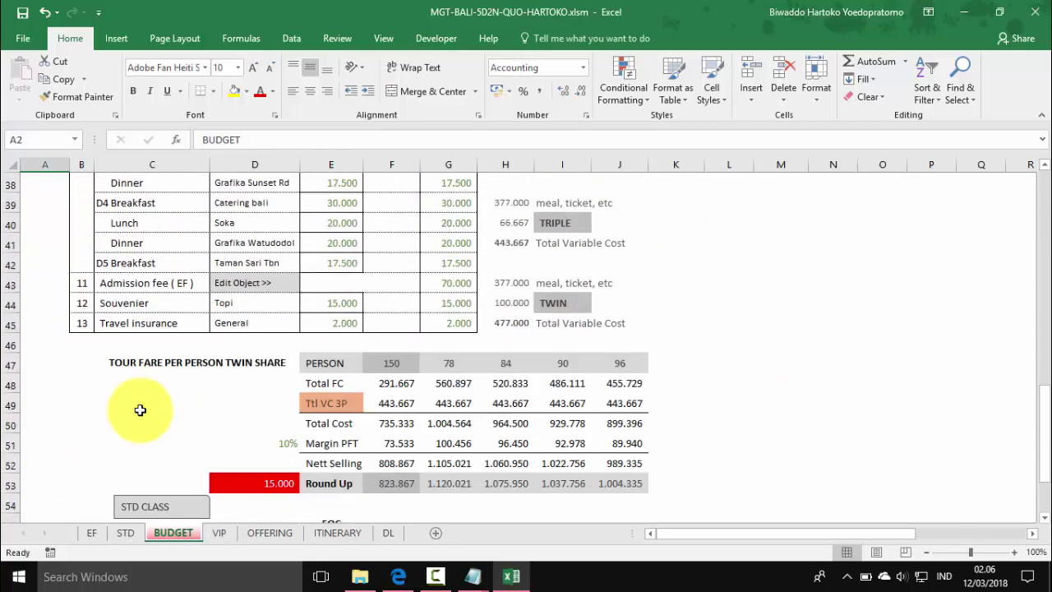
pyautogui.scroll(-2, 139, 410)
# Step: Return to the STD sheet and set the occupancy option in the tour fare table to Ttl VC 4P
pyautogui.click(125, 535)
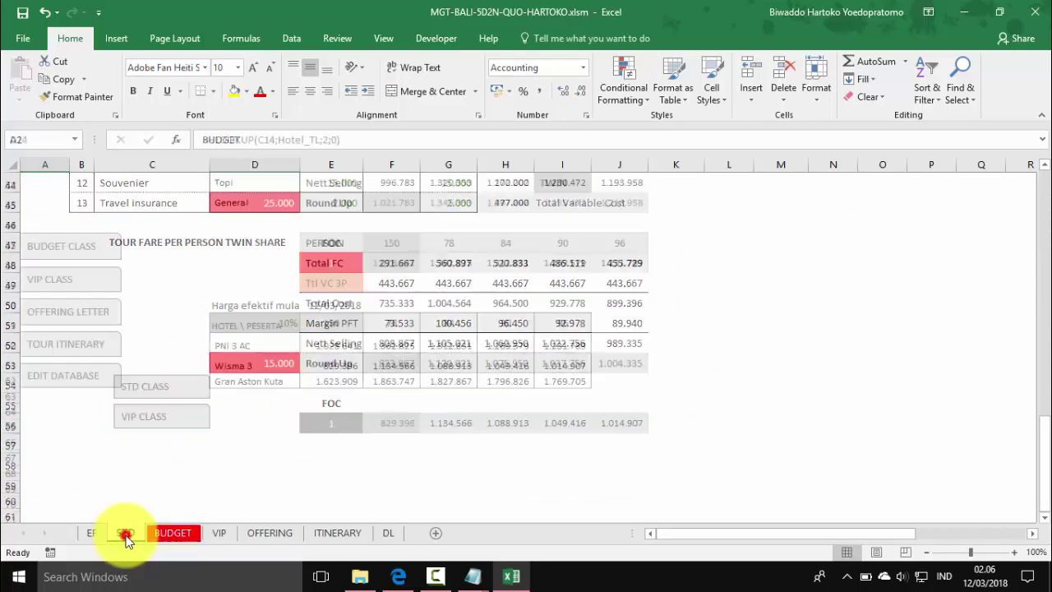
pyautogui.scroll(4, 340, 301)
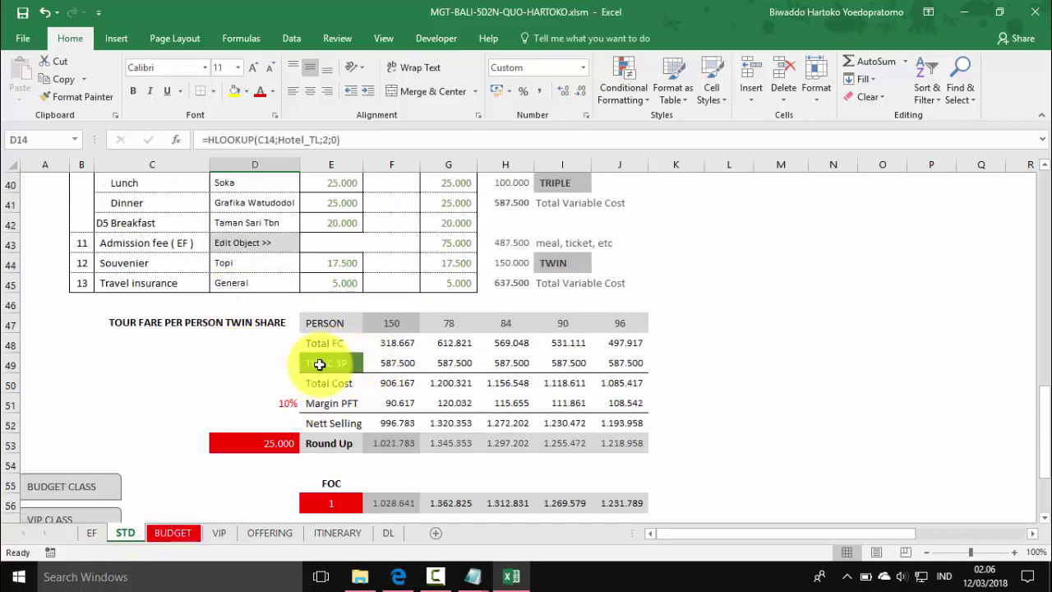
pyautogui.click(320, 364)
pyautogui.click(370, 364)
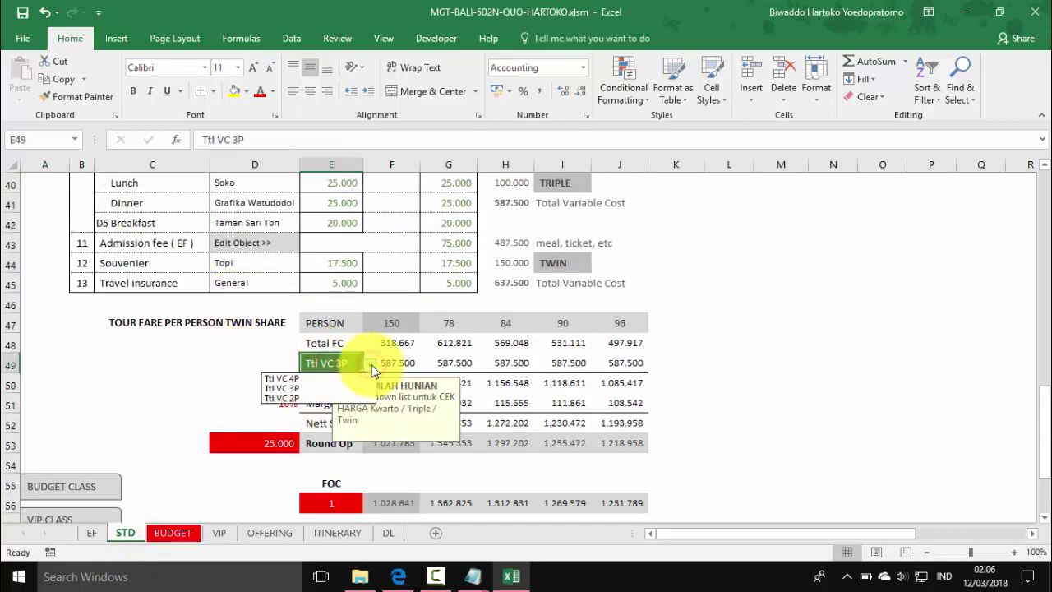
pyautogui.click(305, 378)
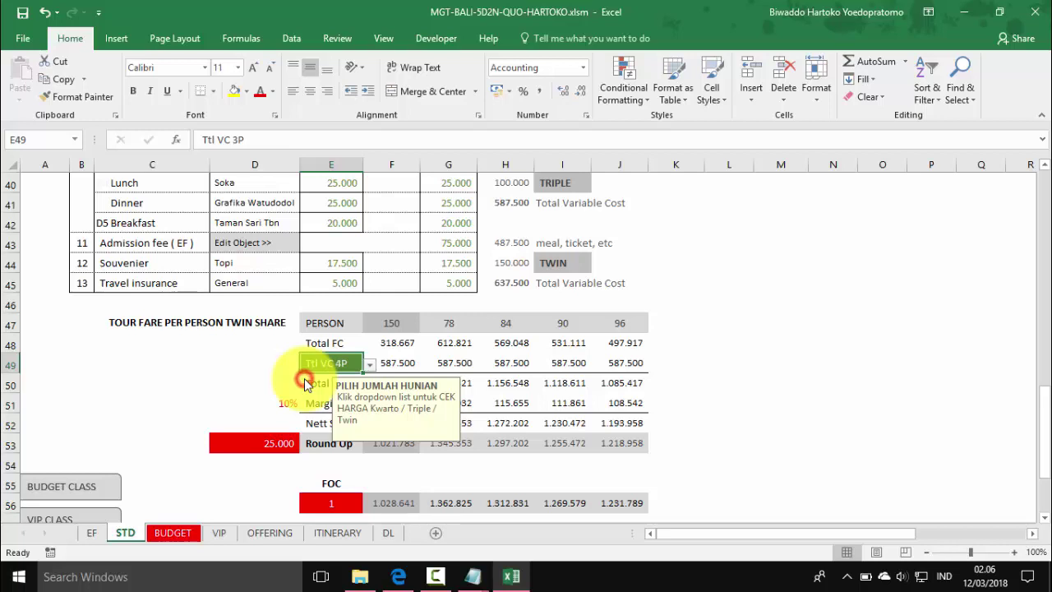
# Step: Check the Ttl VC 4P row in the STD tour fare table and the linked occupancy cells on the BUDGET and VIP sheets
pyautogui.click(400, 362)
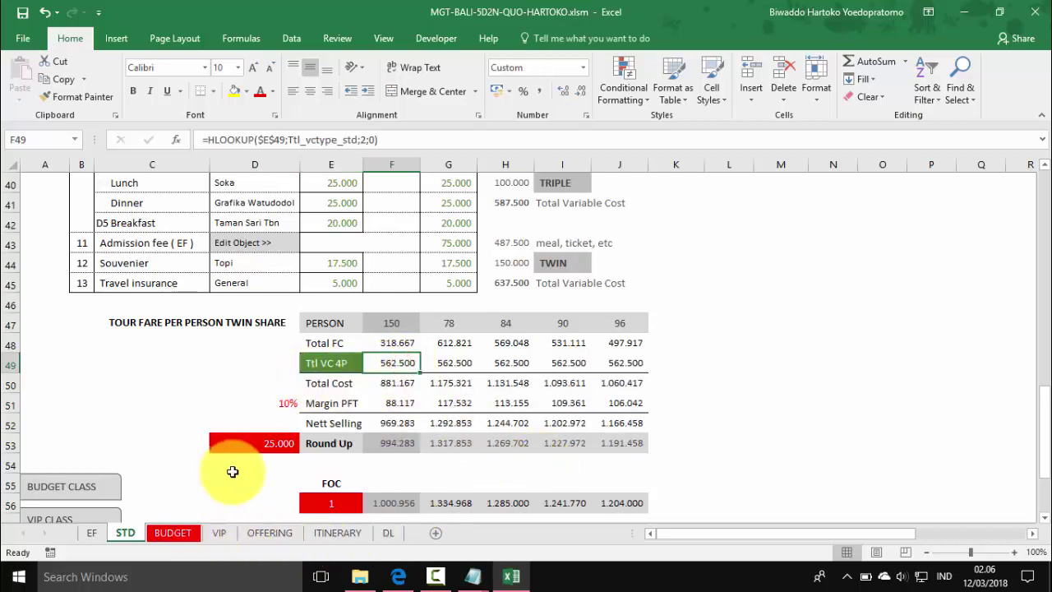
pyautogui.click(176, 536)
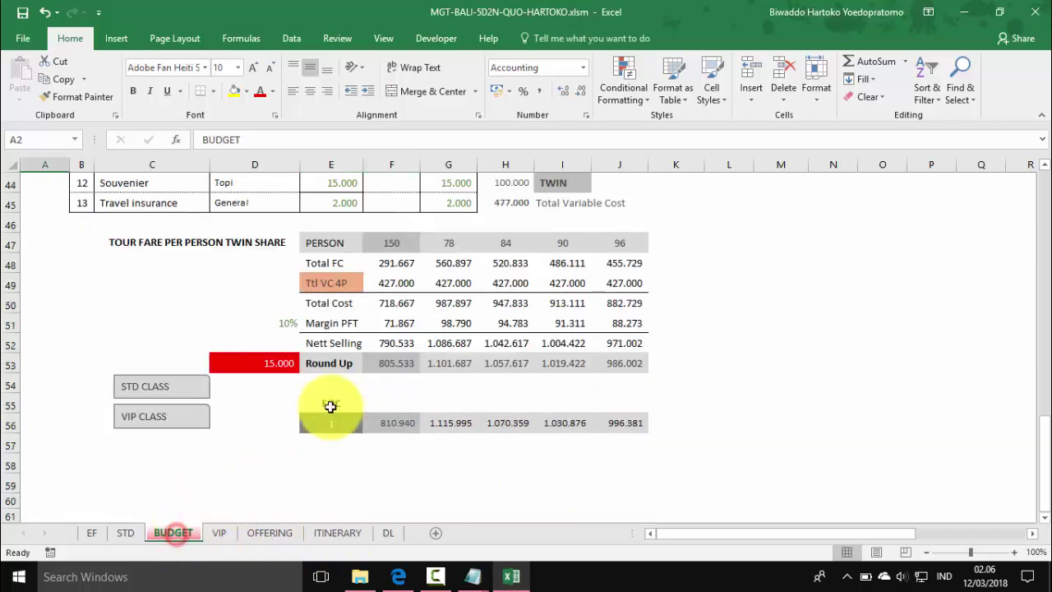
pyautogui.click(333, 267)
pyautogui.scroll(1, 396, 376)
pyautogui.scroll(1, 395, 376)
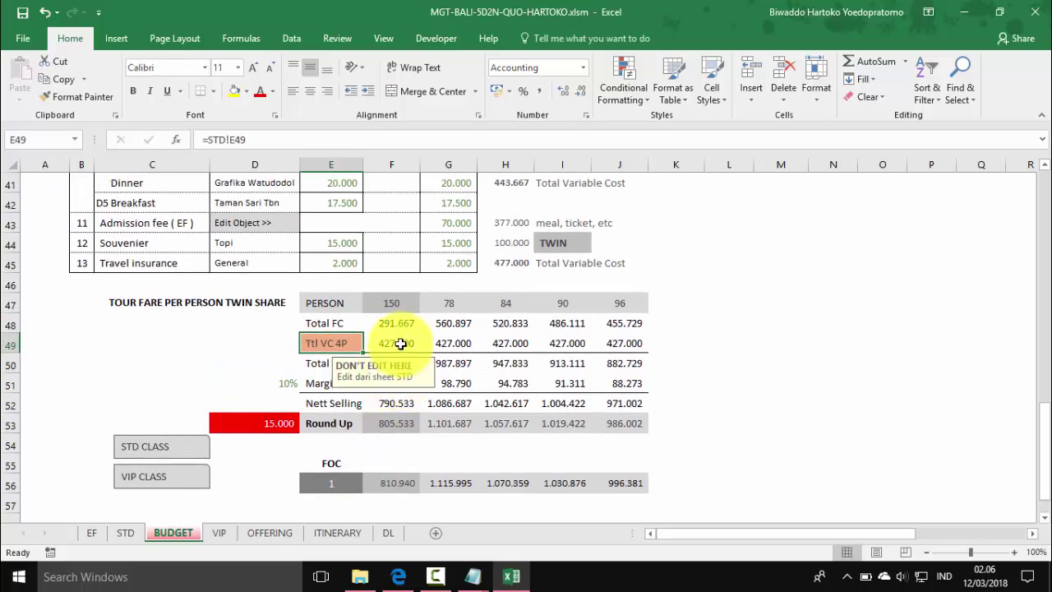
pyautogui.click(221, 532)
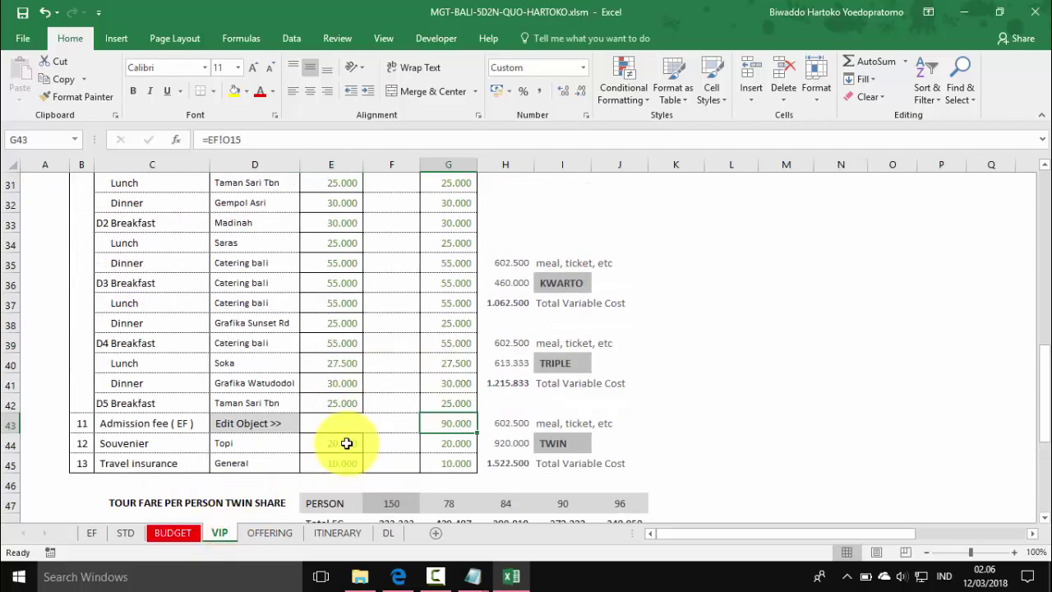
pyautogui.scroll(-4, 345, 441)
pyautogui.click(333, 303)
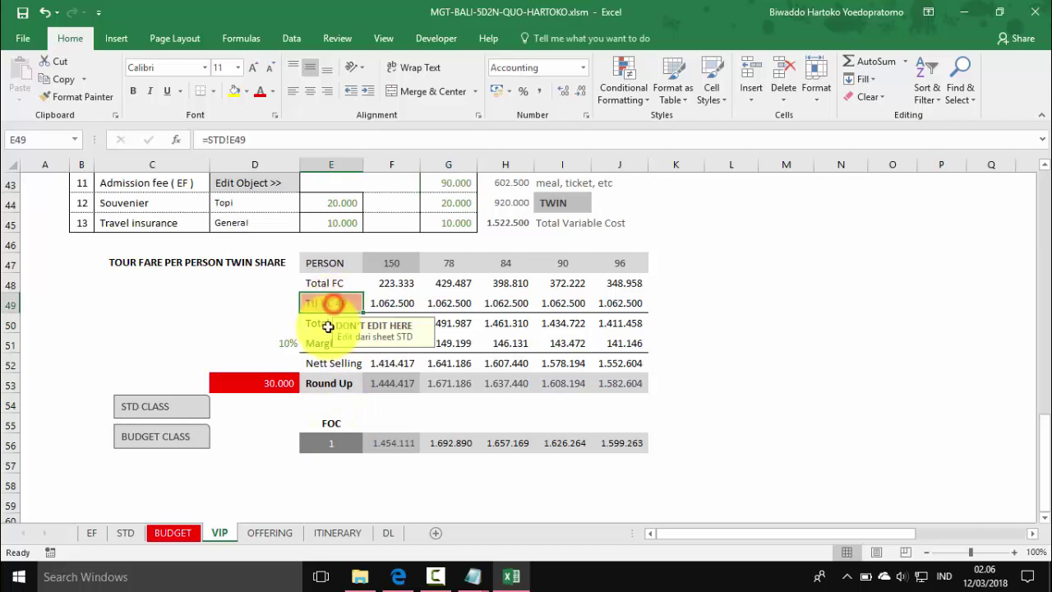
# Step: Return to the STD sheet and set the occupancy option in the tour fare table to Ttl VC 2P
pyautogui.click(126, 534)
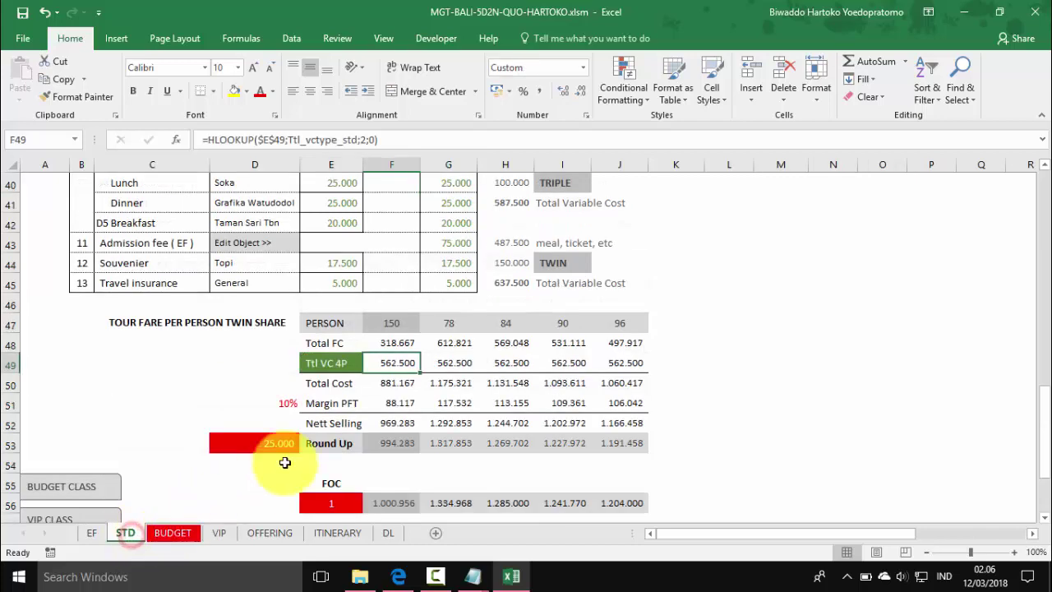
pyautogui.click(340, 363)
pyautogui.click(369, 366)
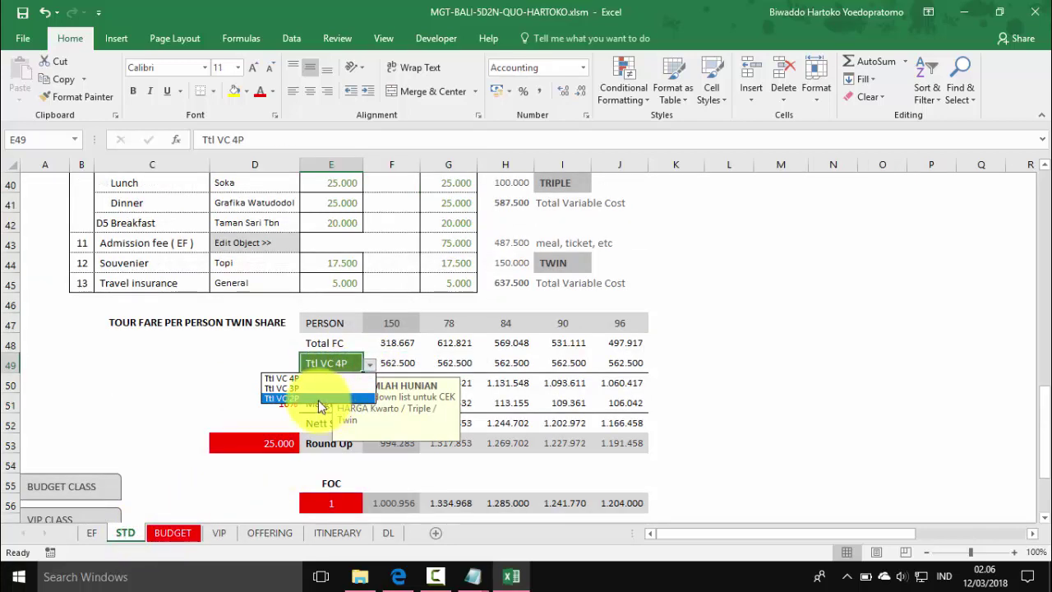
pyautogui.click(280, 393)
pyautogui.click(398, 363)
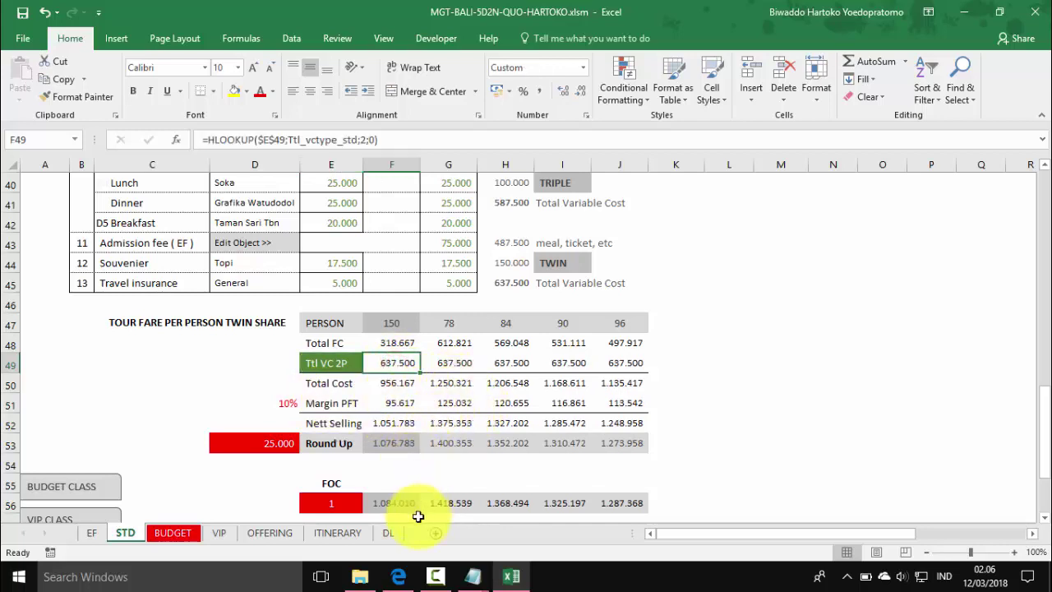
# Step: Compare the Ttl VC 2P fares on the BUDGET and VIP sheets, then highlight the three hotel rows in the STD sheet's price table
pyautogui.click(176, 536)
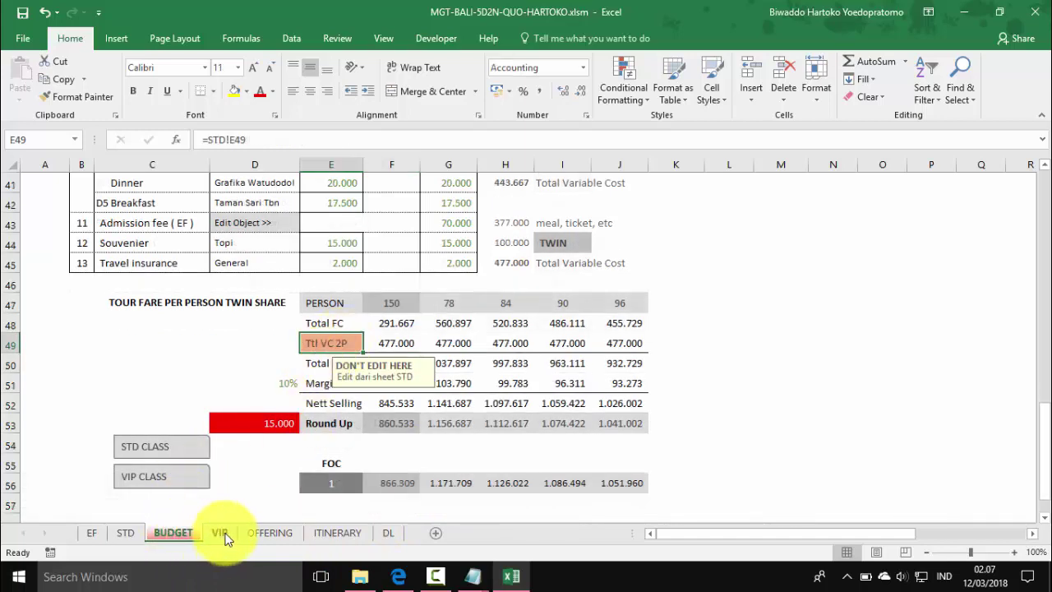
pyautogui.click(223, 534)
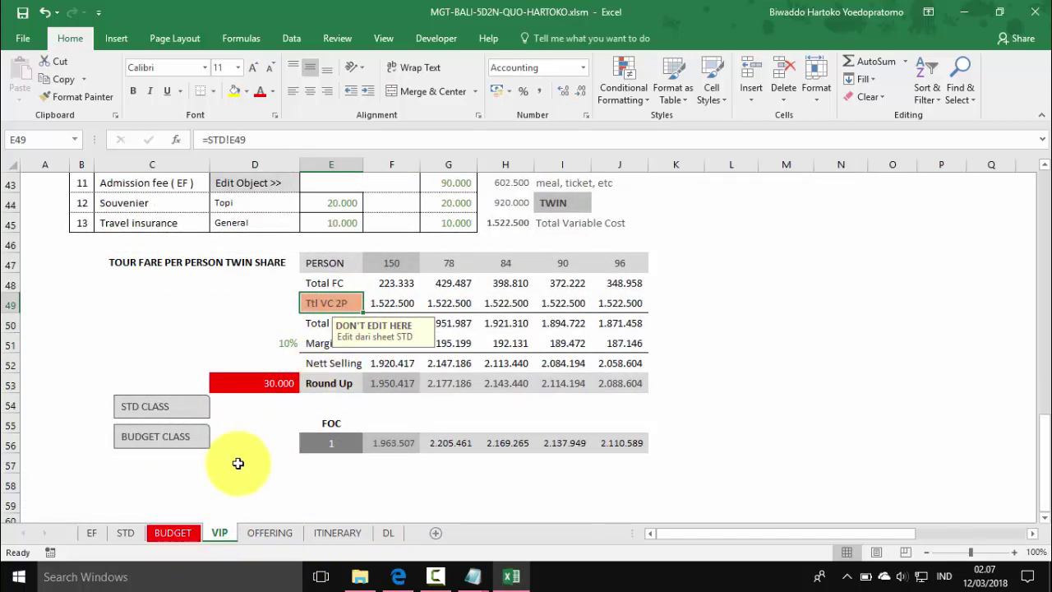
pyautogui.click(125, 533)
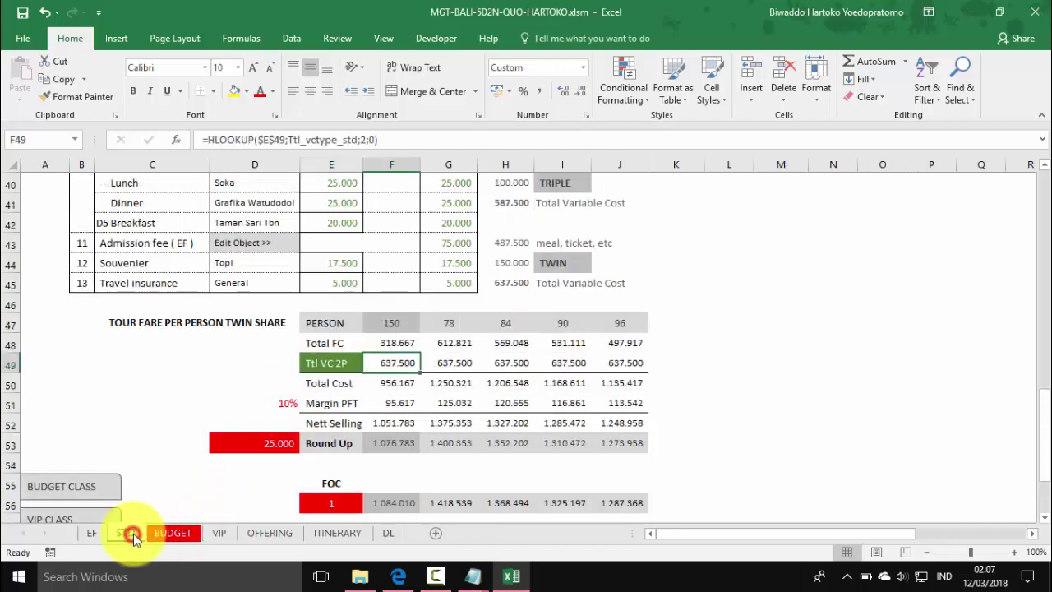
pyautogui.scroll(-3, 394, 397)
pyautogui.moveTo(265, 348); pyautogui.dragTo(549, 376)
pyautogui.hotkey('ctrl', 'v')
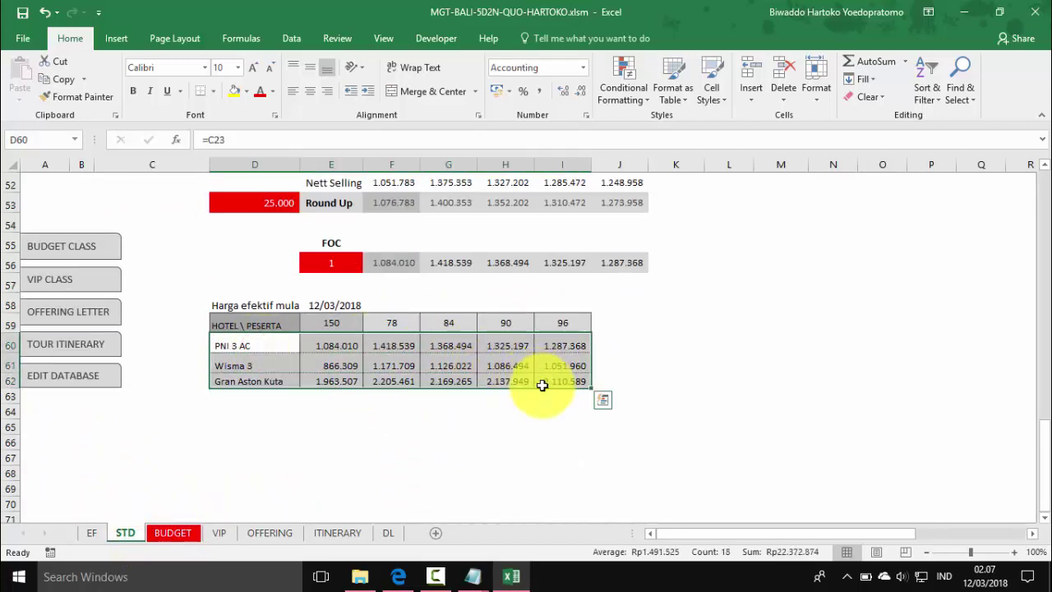
pyautogui.press('Escape')
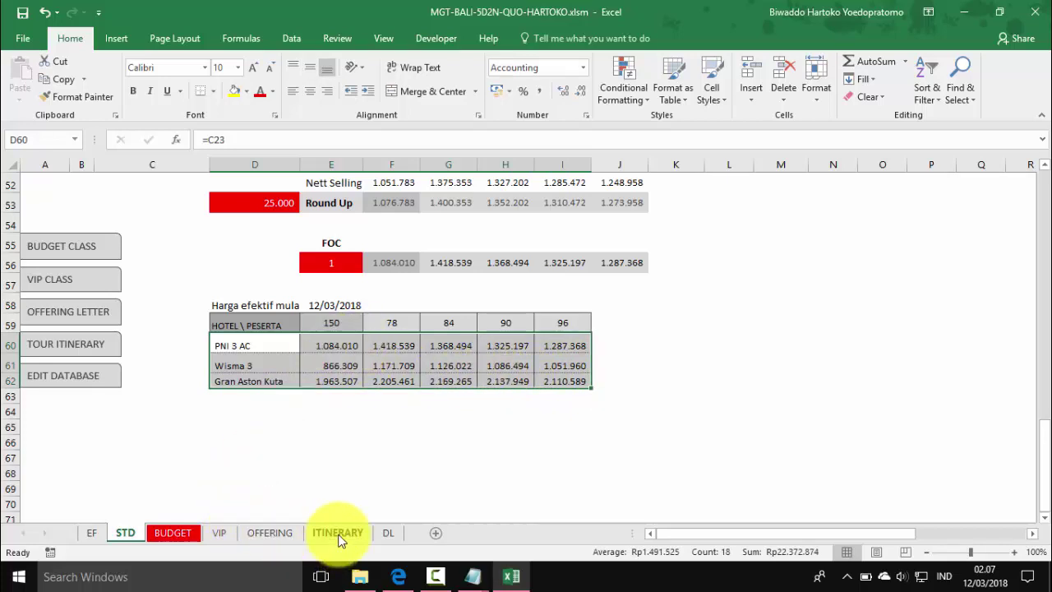
# Step: Review the OFFERING letter's hotel fare table, the tour title above it and the rate validity note below it
pyautogui.click(275, 532)
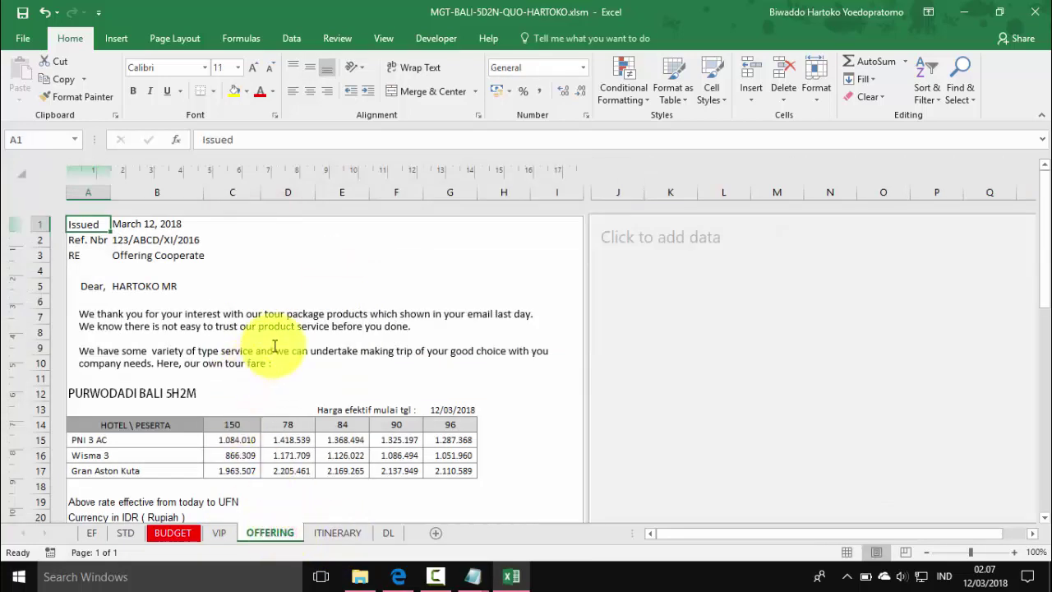
pyautogui.scroll(-3, 275, 346)
pyautogui.scroll(1, 275, 346)
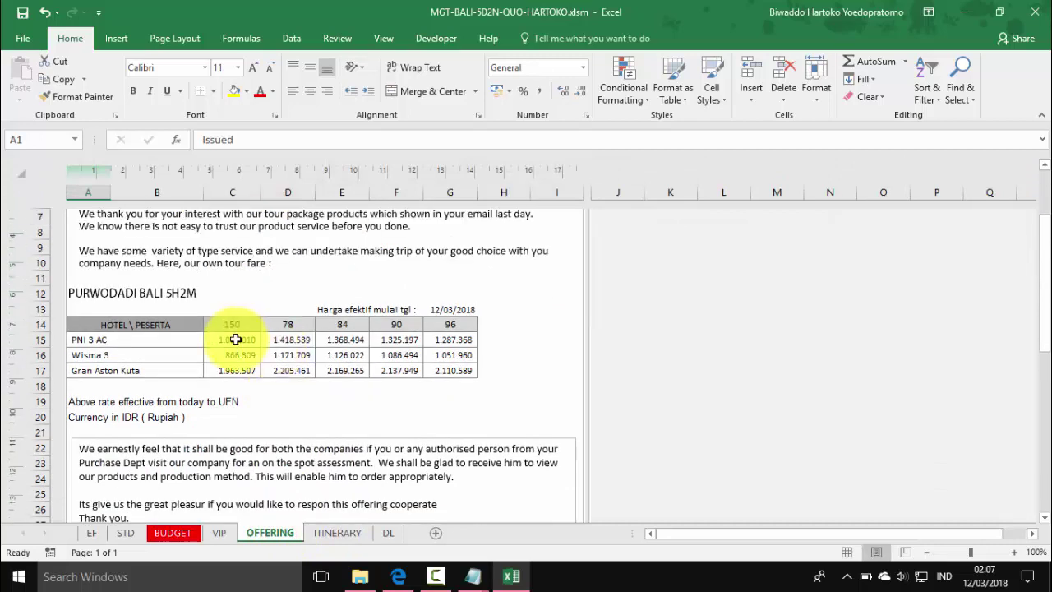
pyautogui.click(179, 292)
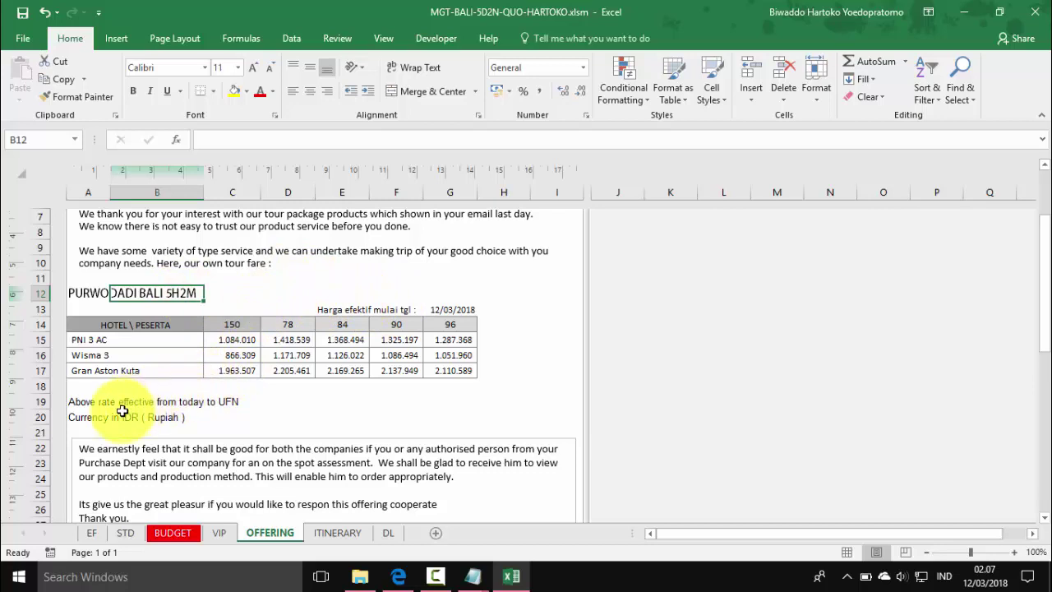
pyautogui.click(75, 403)
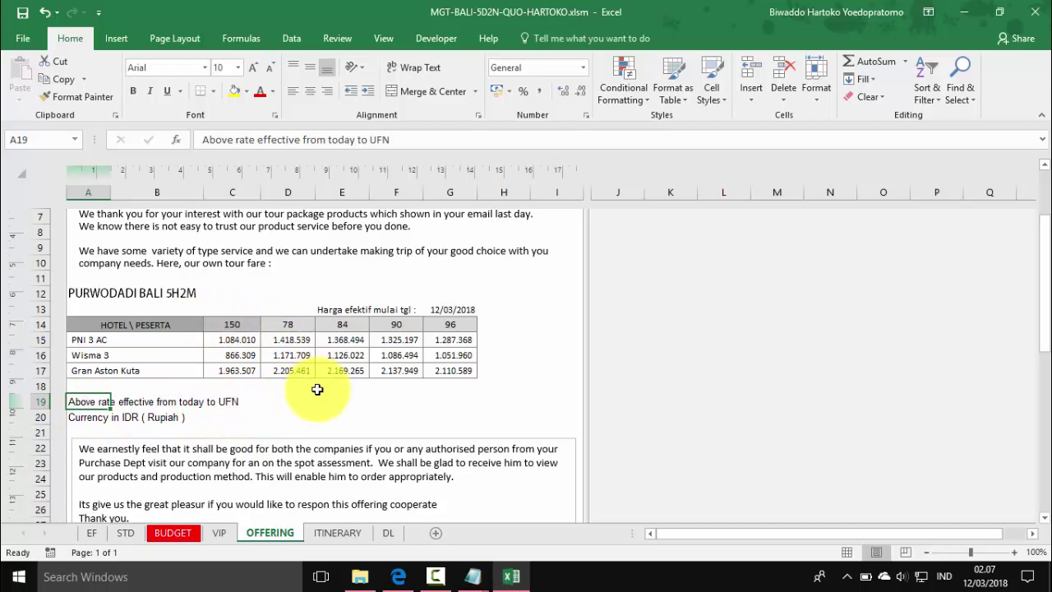
pyautogui.scroll(2, 317, 389)
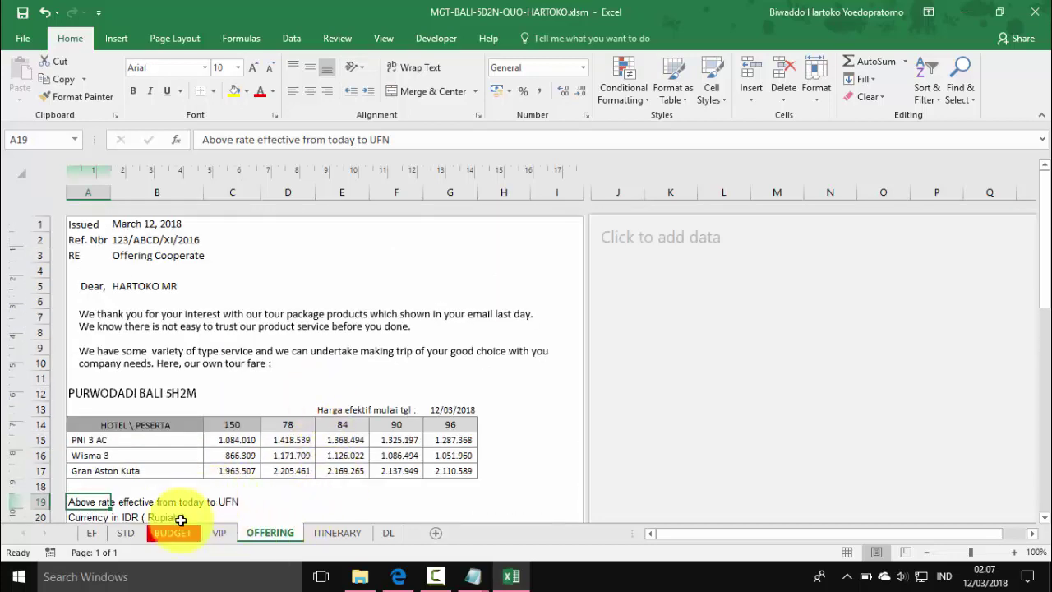
# Step: Return to the beginning of the STD sheet's rate construction and select the STD class label in A2
pyautogui.click(127, 532)
pyautogui.scroll(15, 434, 287)
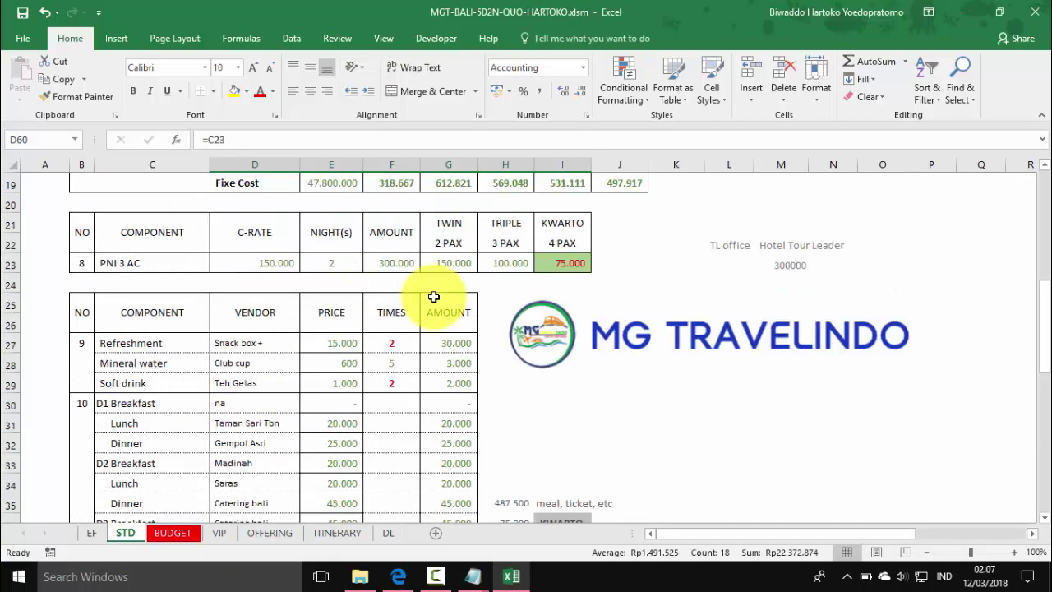
pyautogui.scroll(1, 434, 295)
pyautogui.click(46, 197)
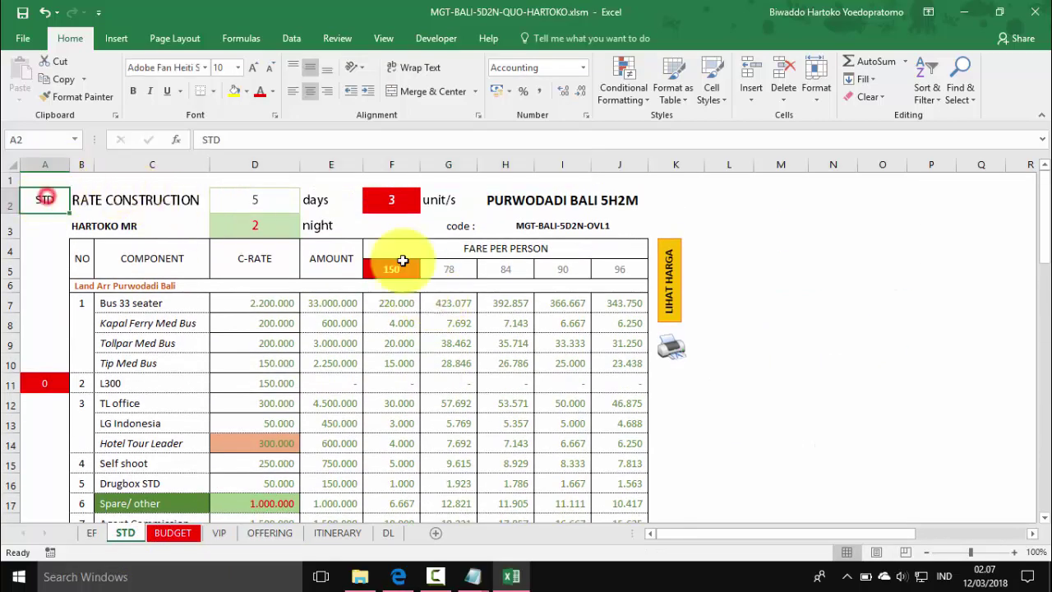